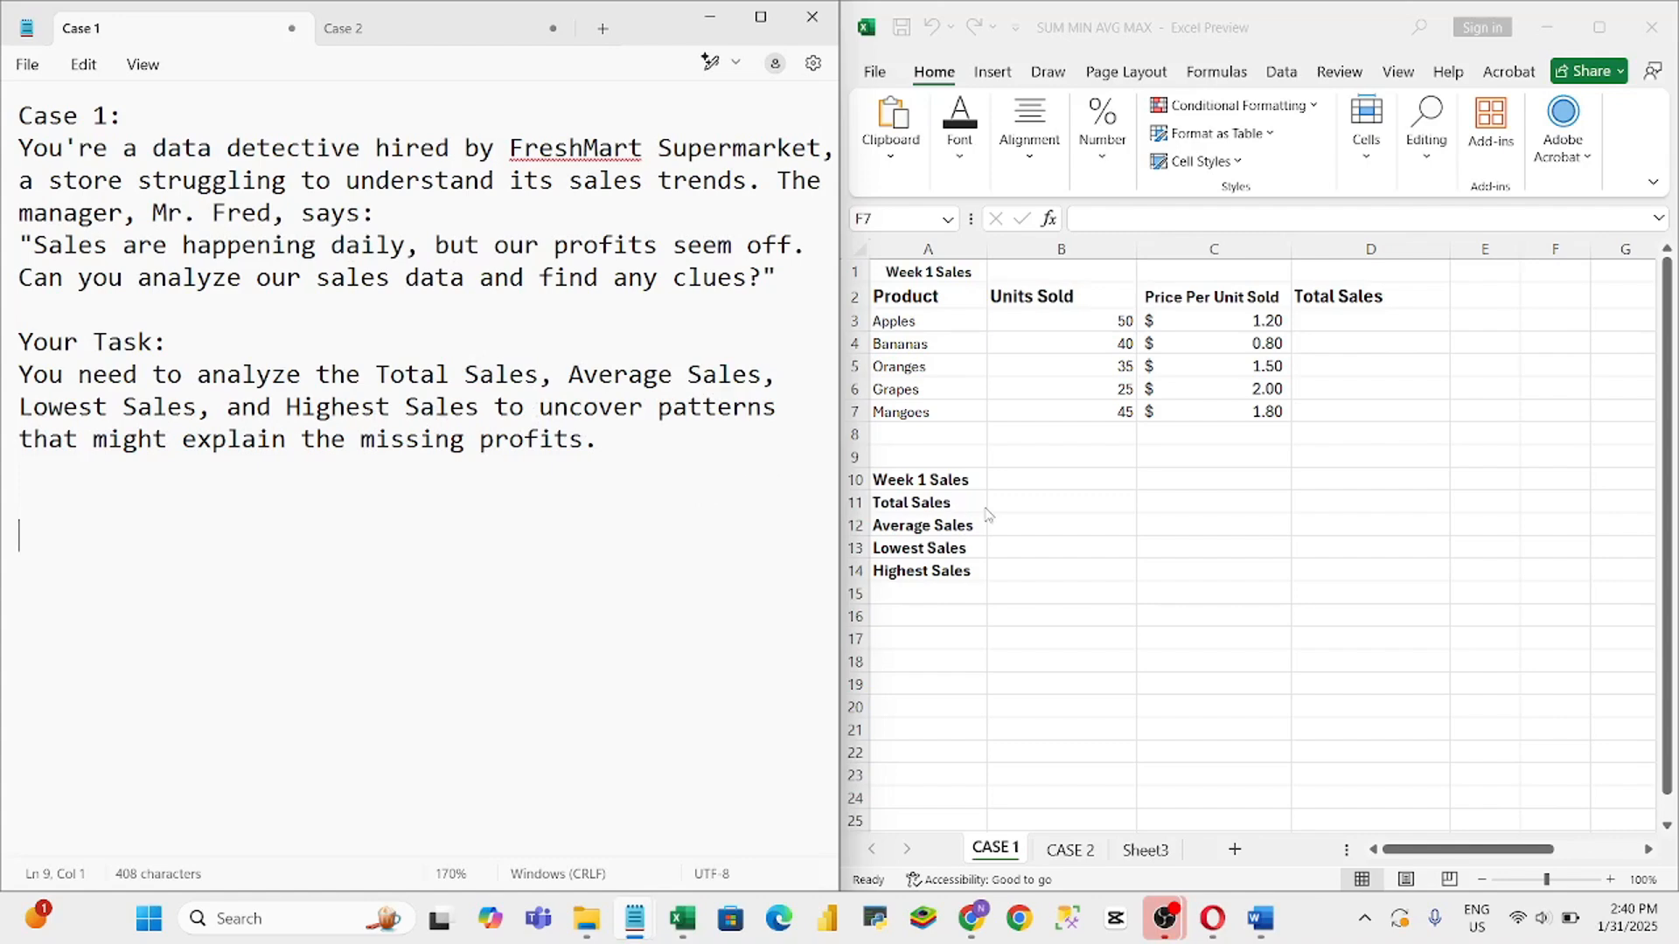
Calculate total sales for Apples in D3 with =B3*C3, and fill the formula down to D7
{"action": "left_click", "coordinate": [1177, 529]}
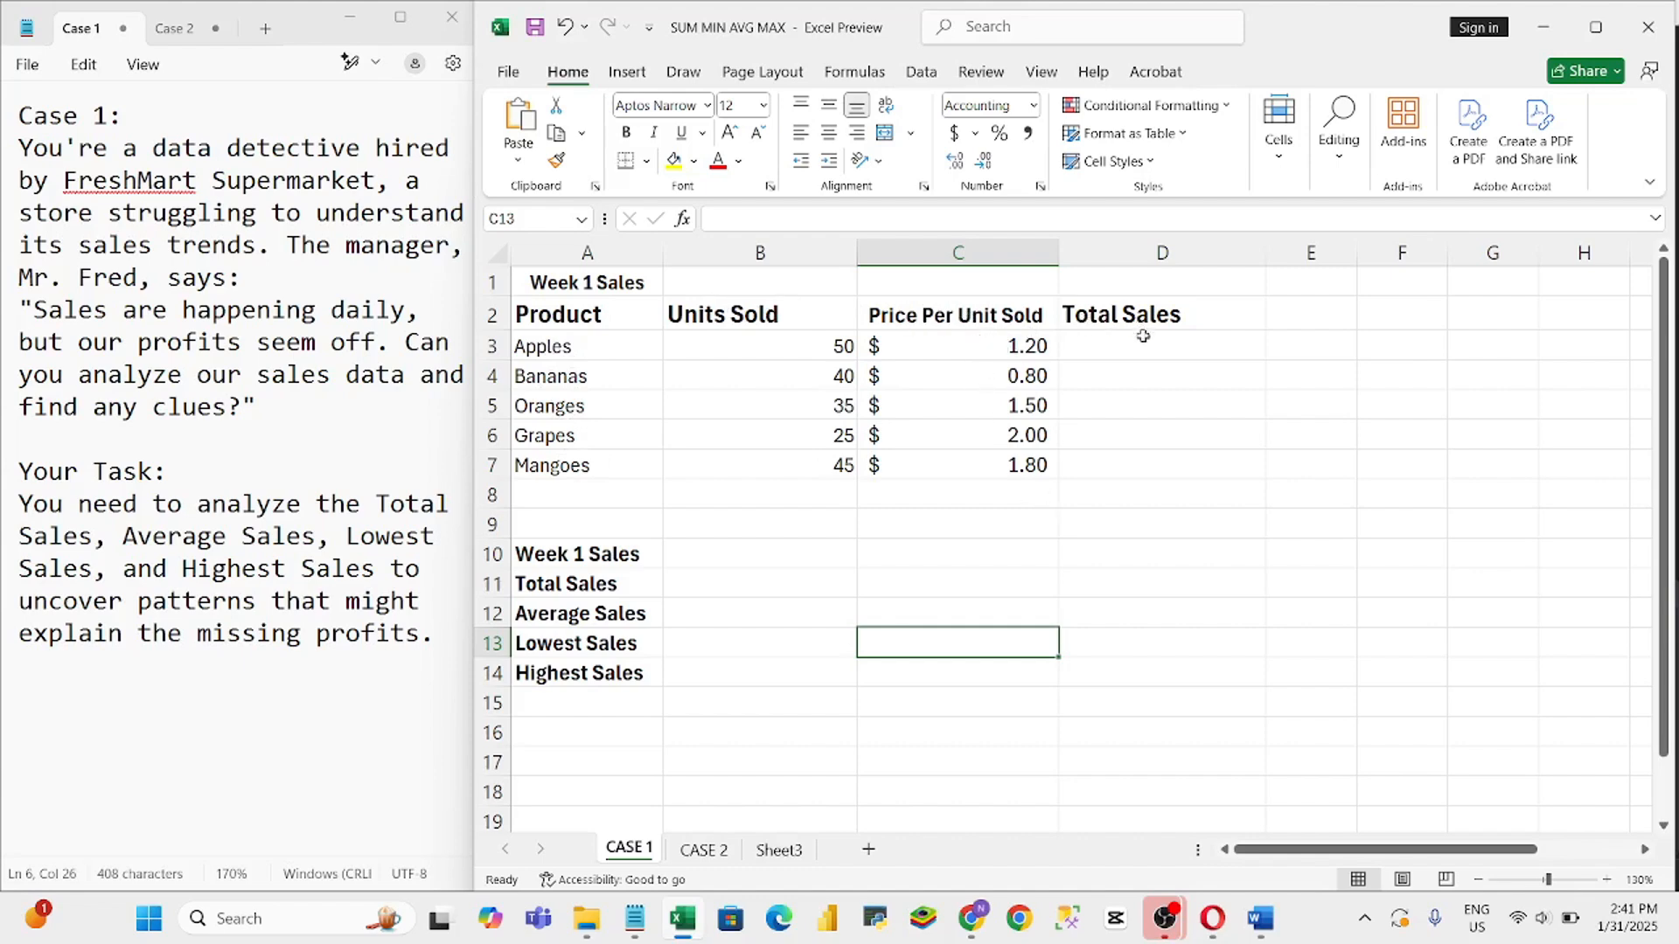
{"action": "key", "text": "Up"}
{"action": "key", "text": "Up"}
{"action": "double_click", "coordinate": [1087, 346]}
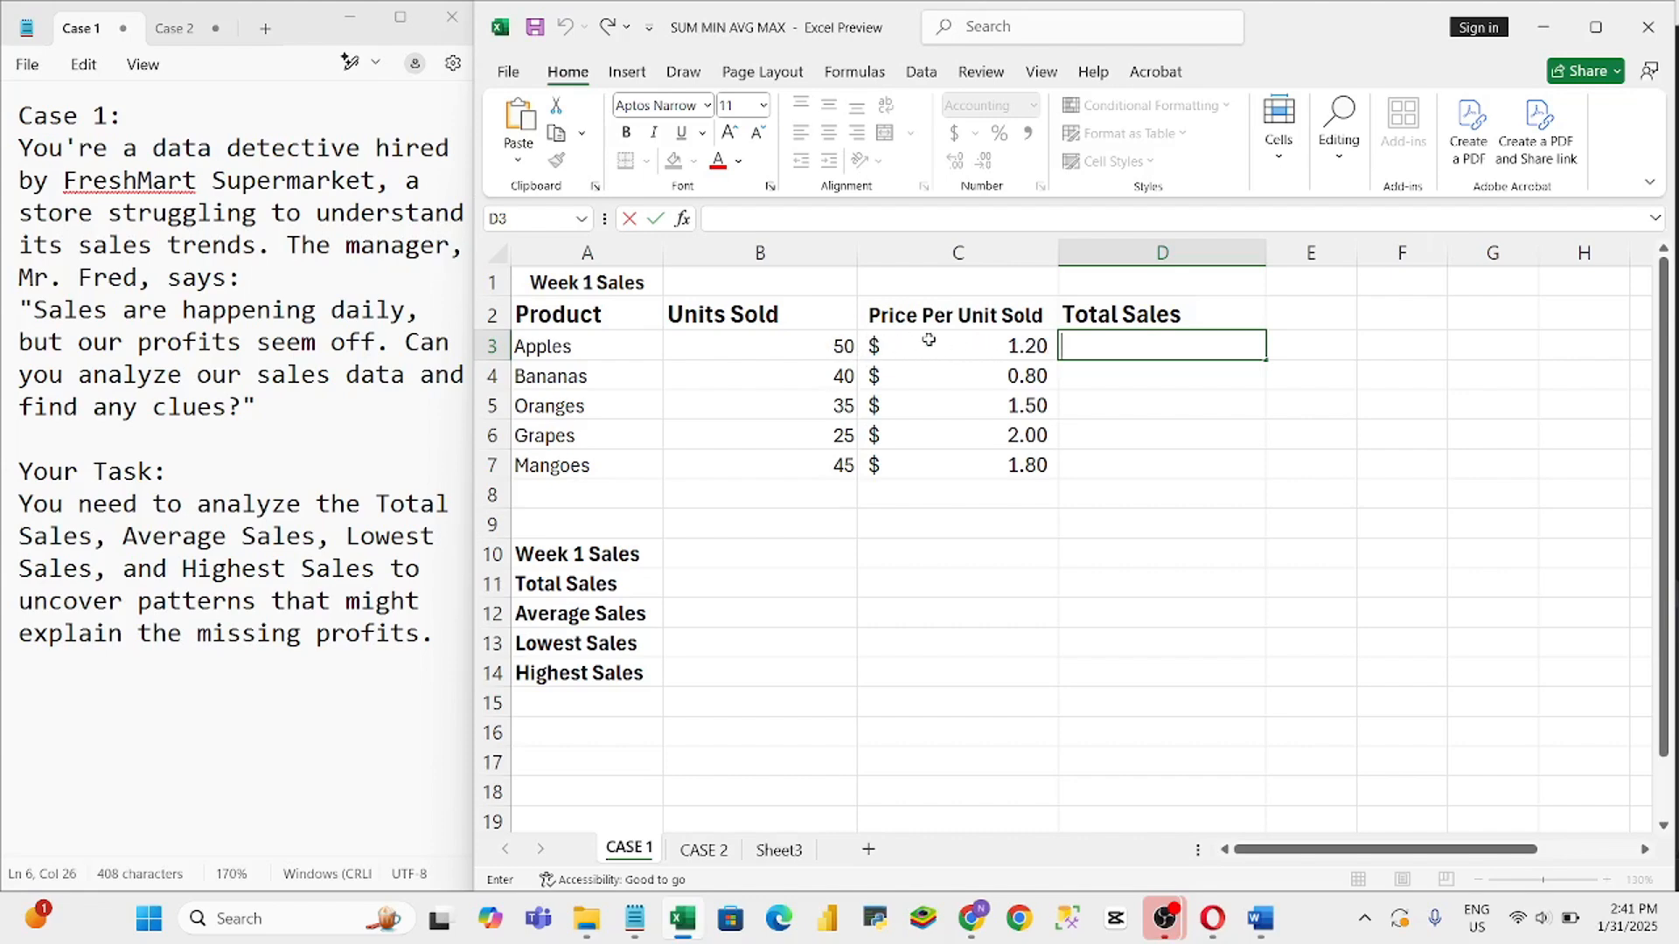
{"action": "right_click", "coordinate": [1095, 347]}
{"action": "key", "text": "Escape"}
{"action": "left_click", "coordinate": [821, 343]}
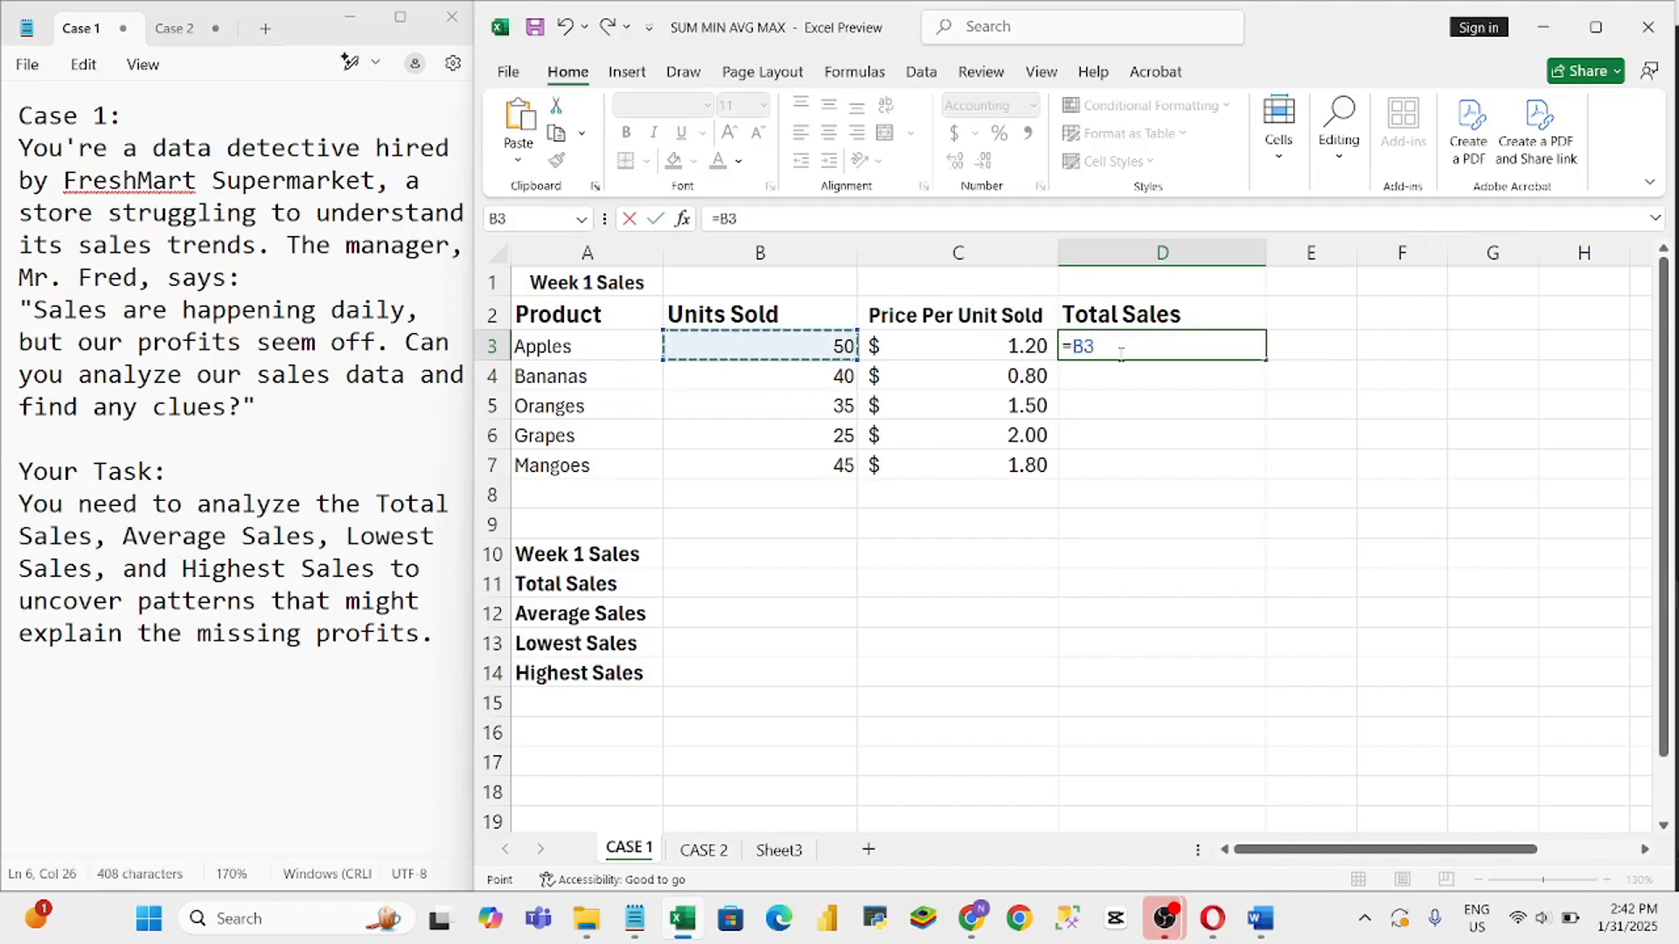
{"action": "type", "text": "*"}
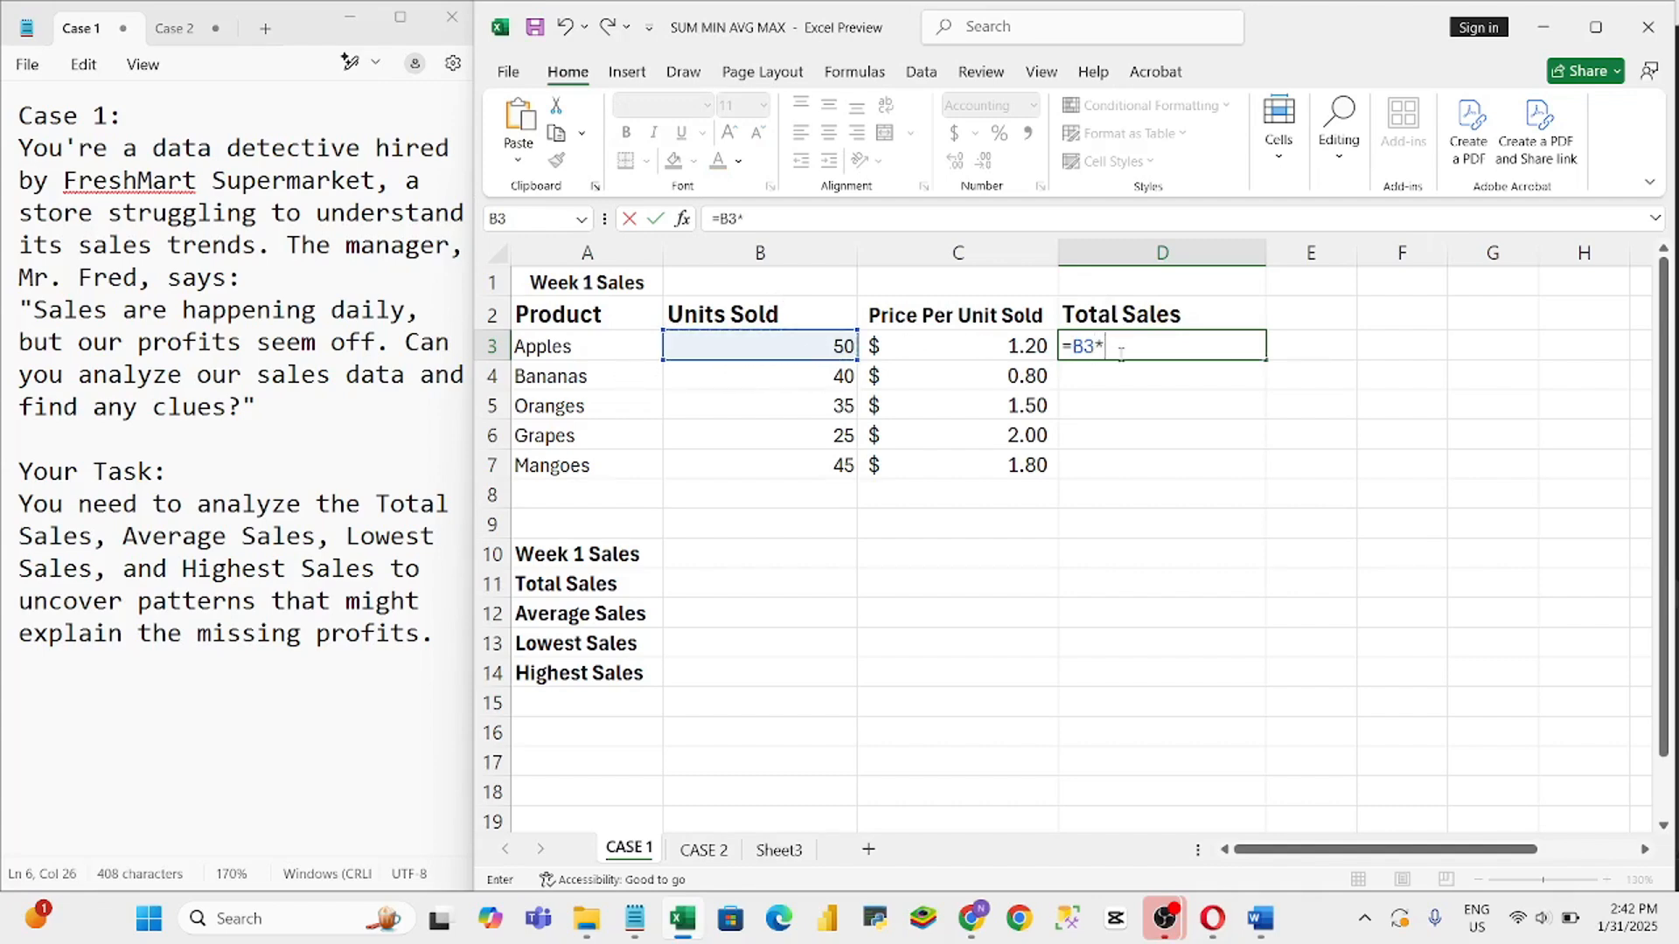
{"action": "left_click", "coordinate": [1008, 346]}
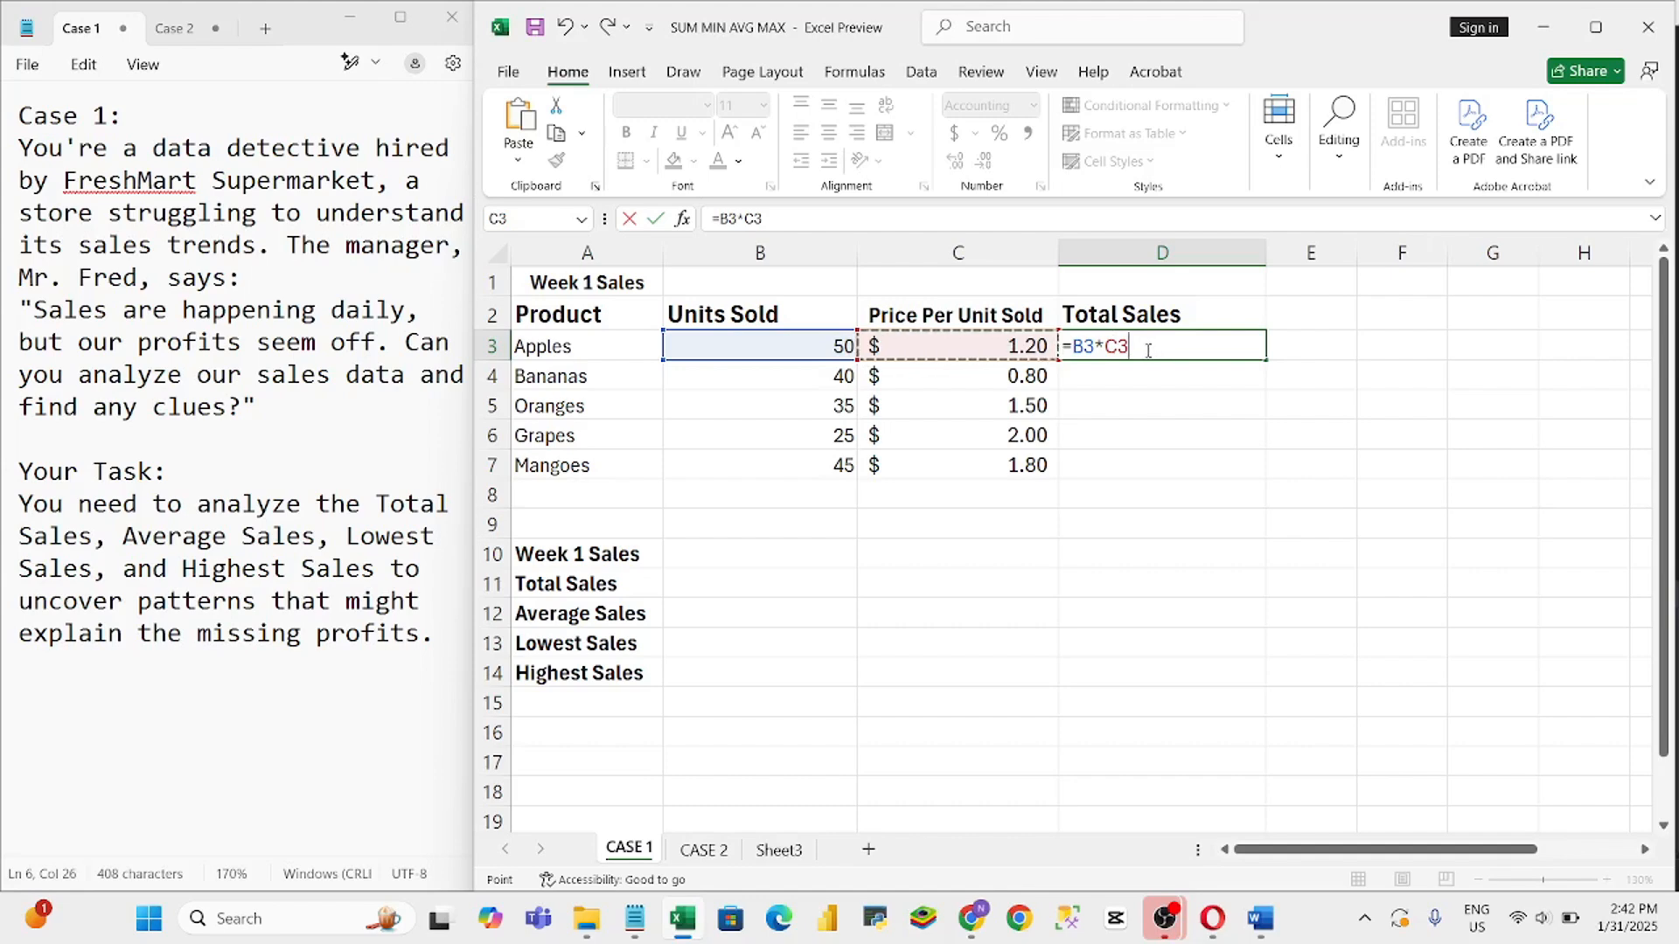
{"action": "key", "text": "Return"}
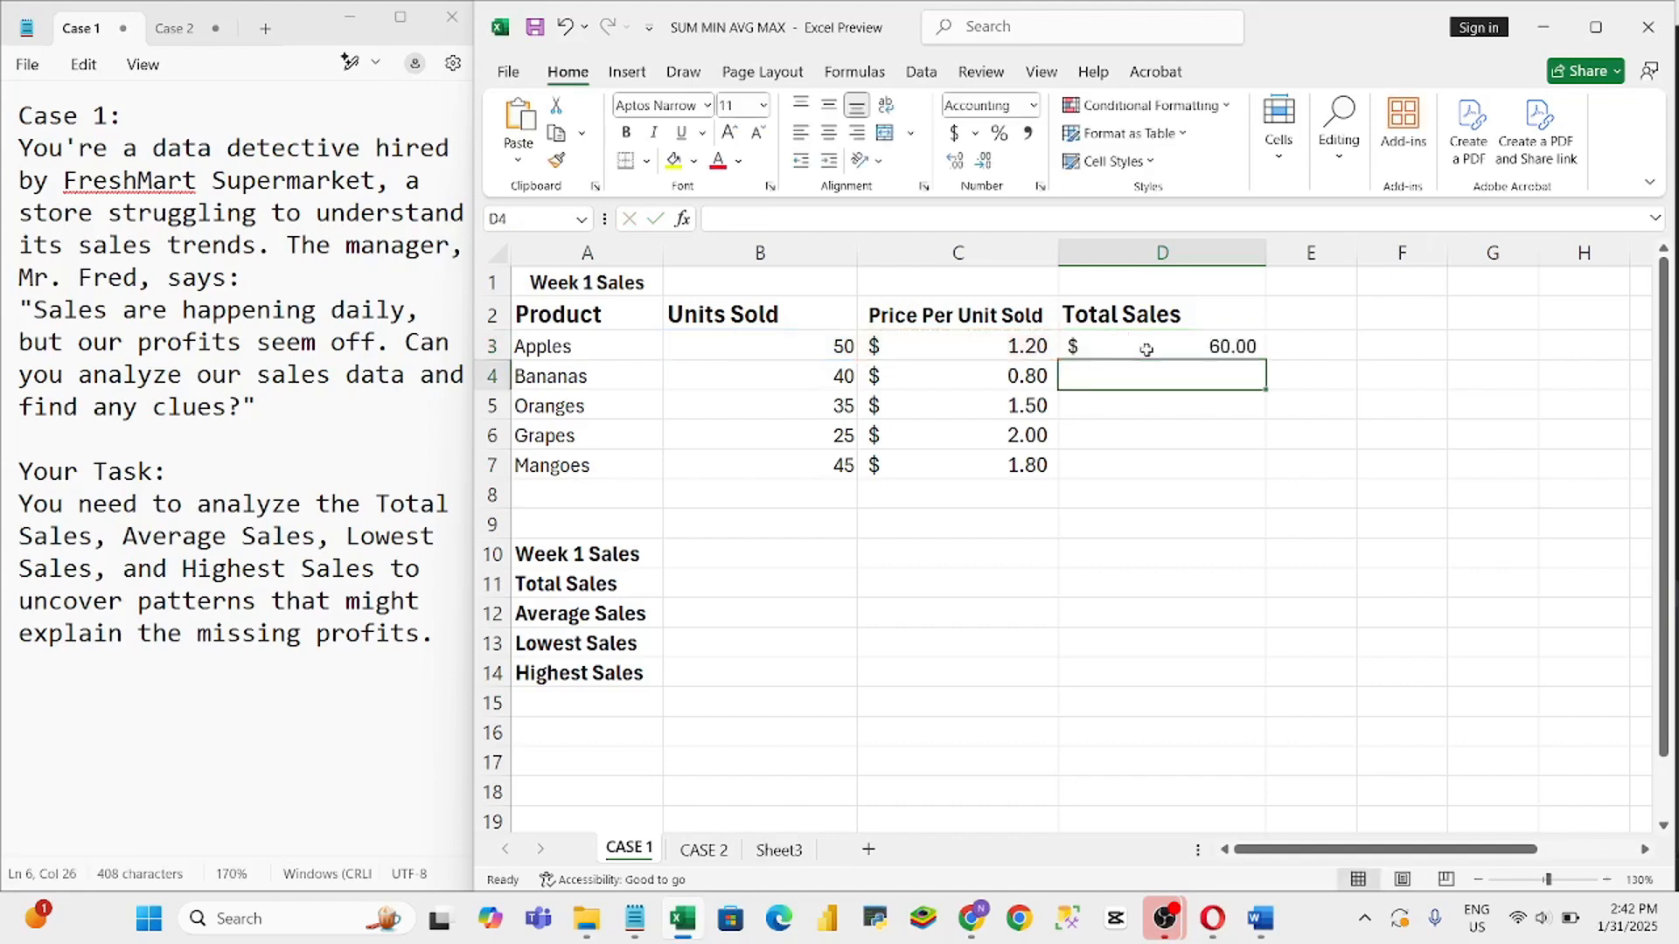
{"action": "left_click", "coordinate": [1207, 349]}
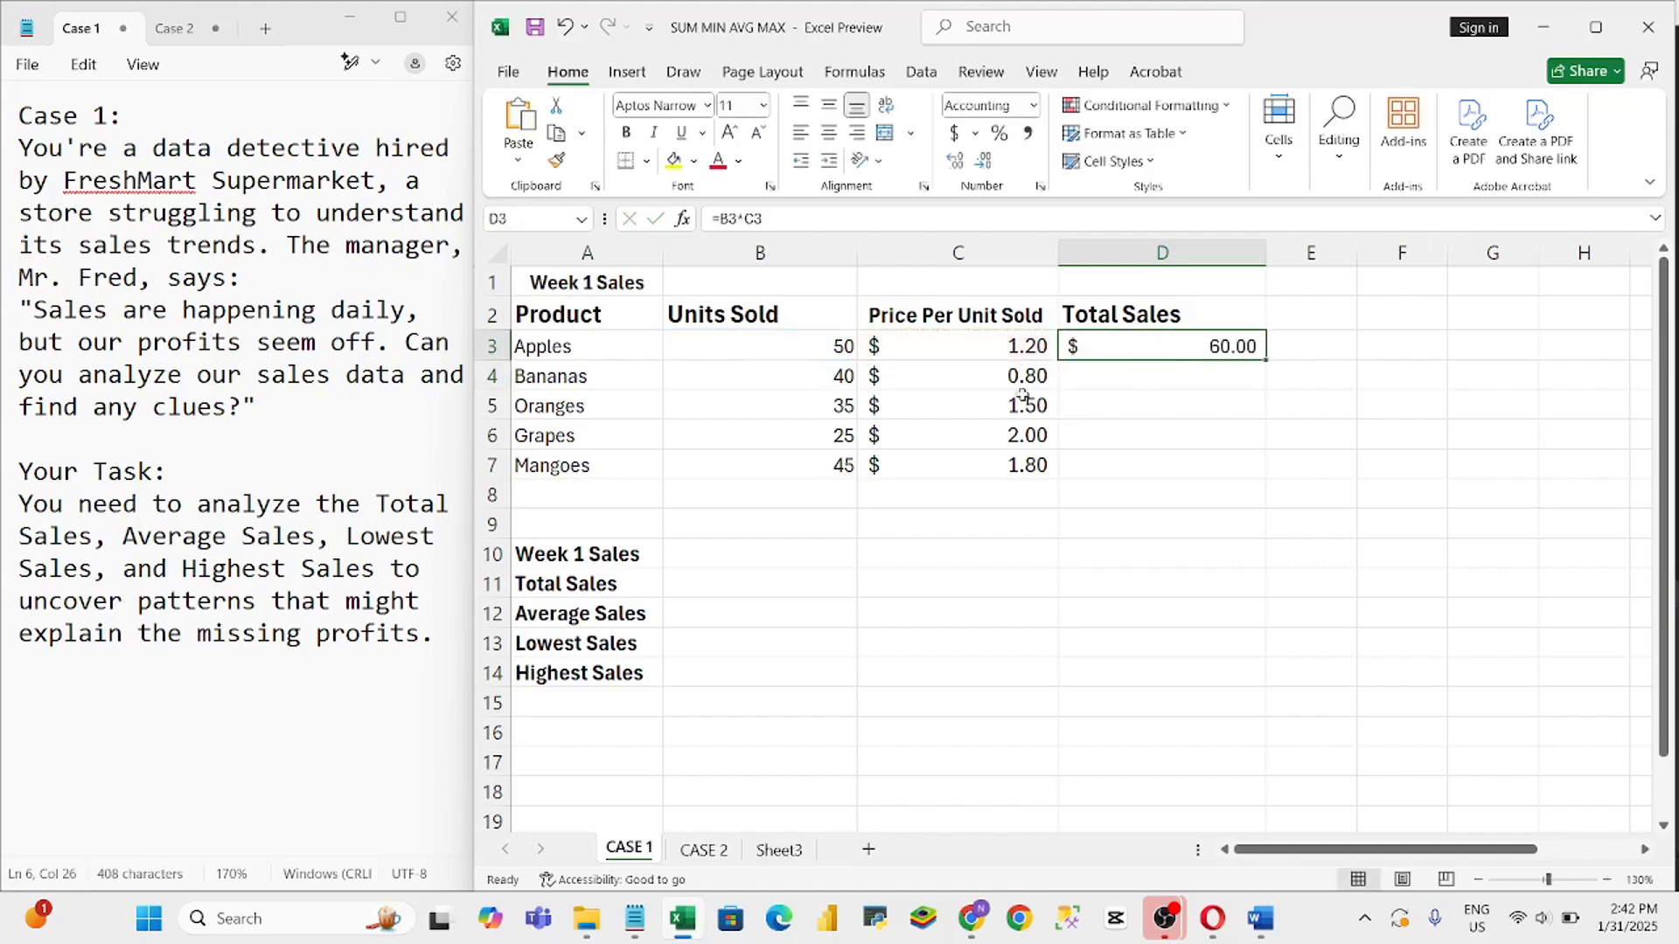
{"action": "double_click", "coordinate": [1265, 360]}
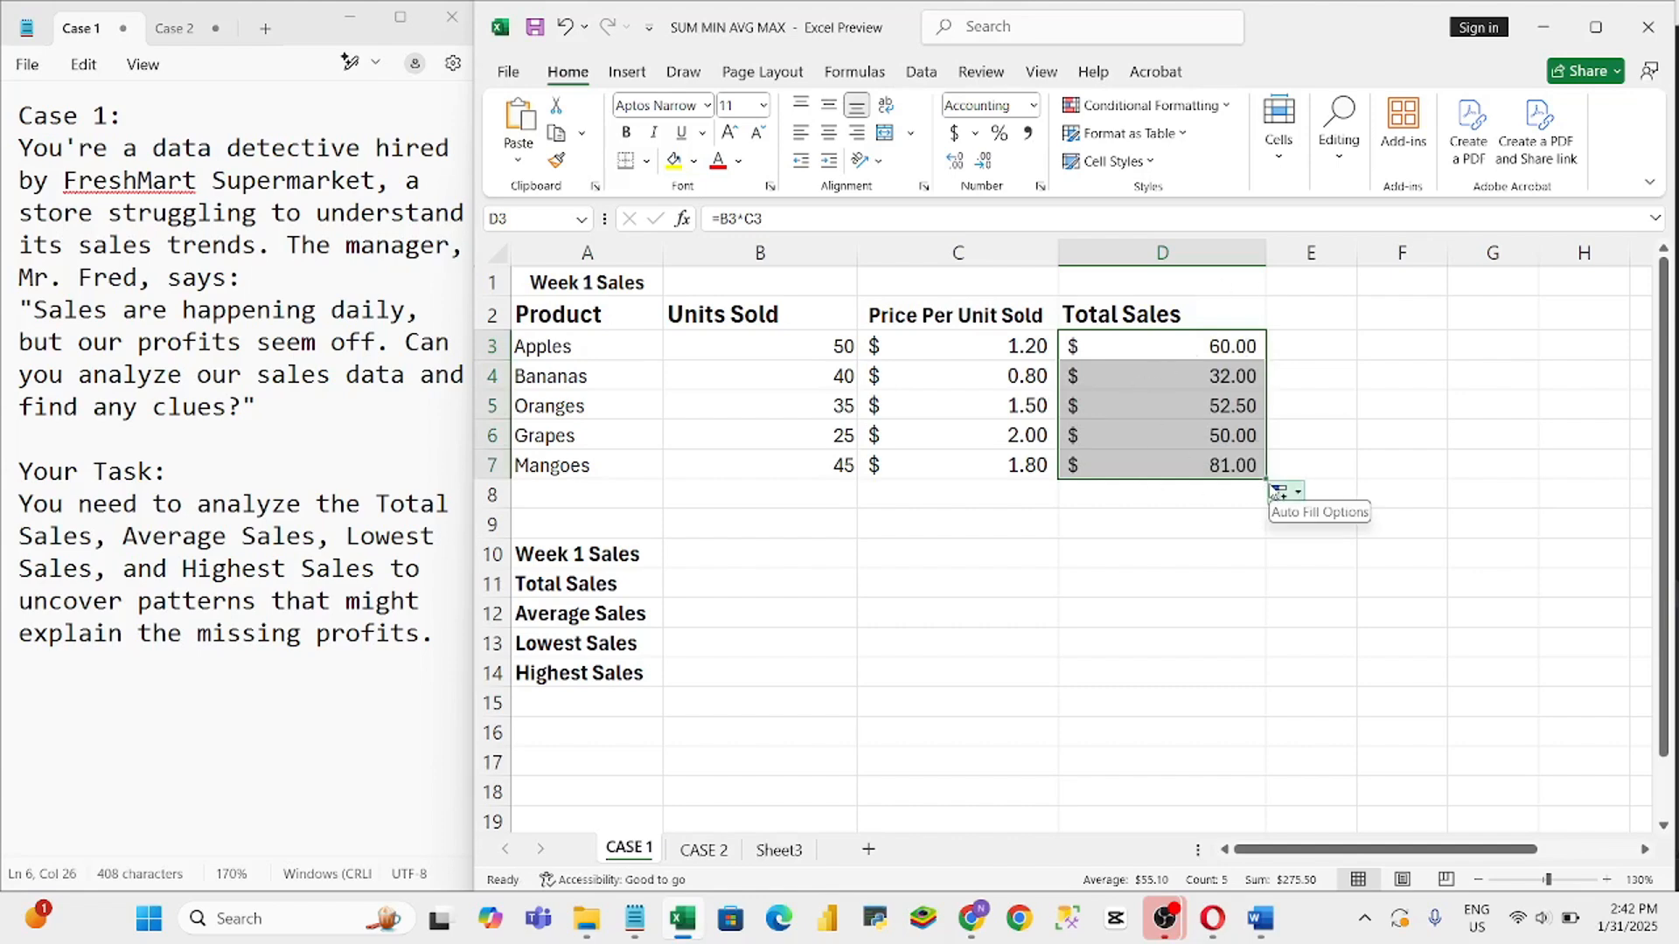
Set the units sold for Apples in B3 to 60
{"action": "left_click", "coordinate": [803, 345]}
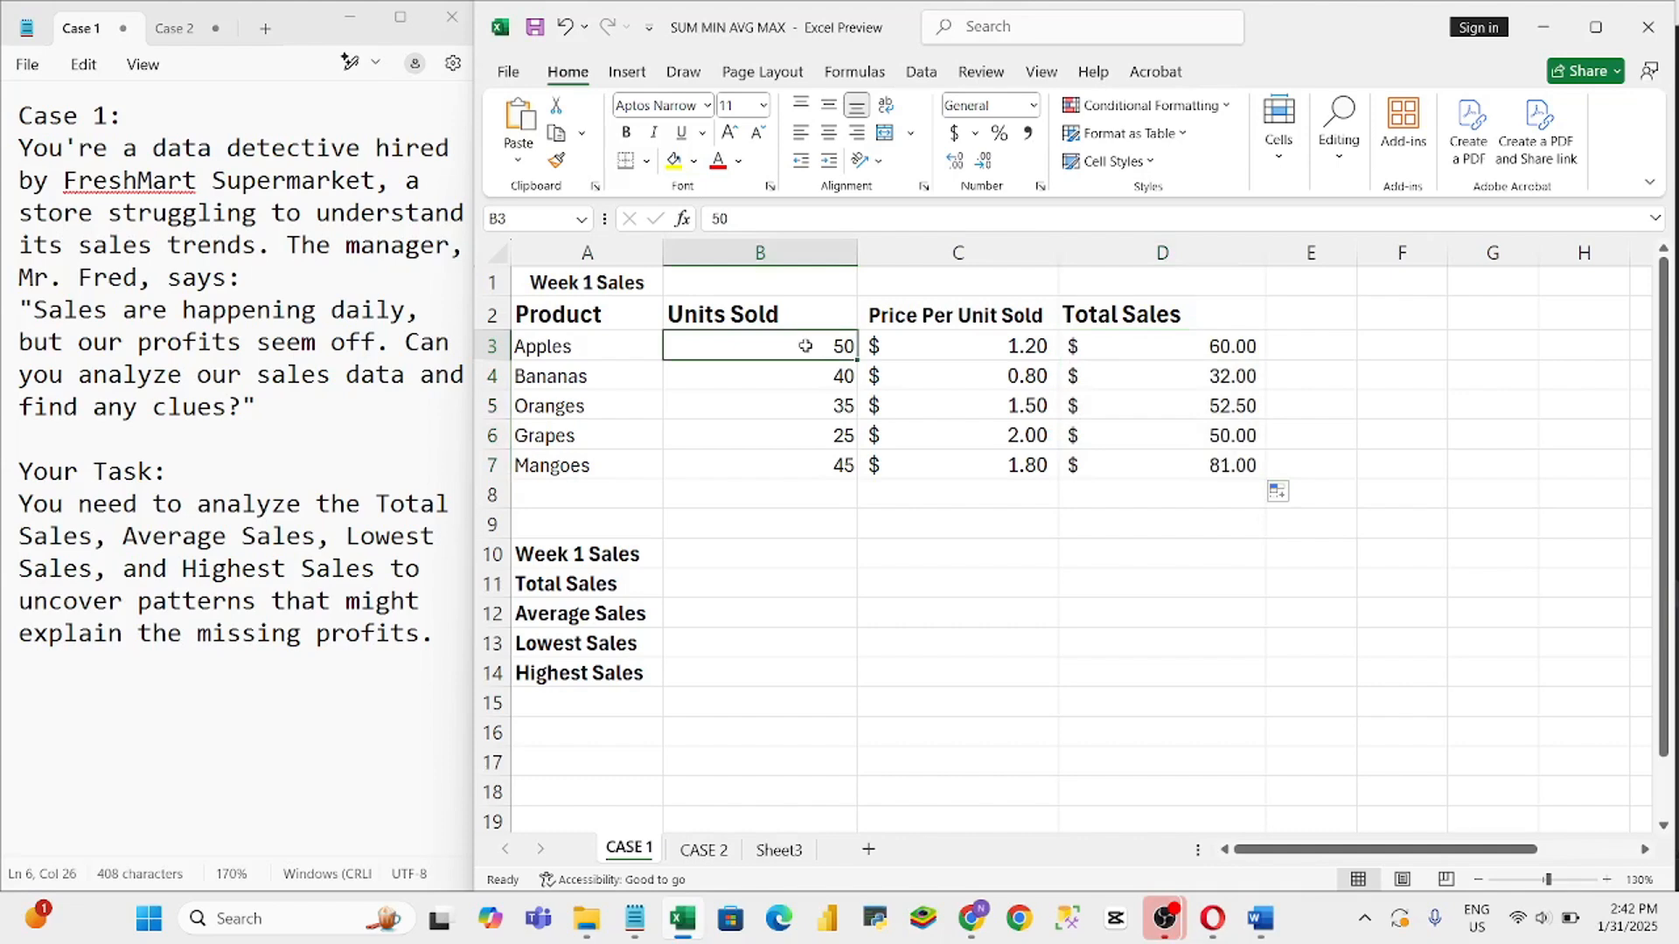
{"action": "type", "text": "60"}
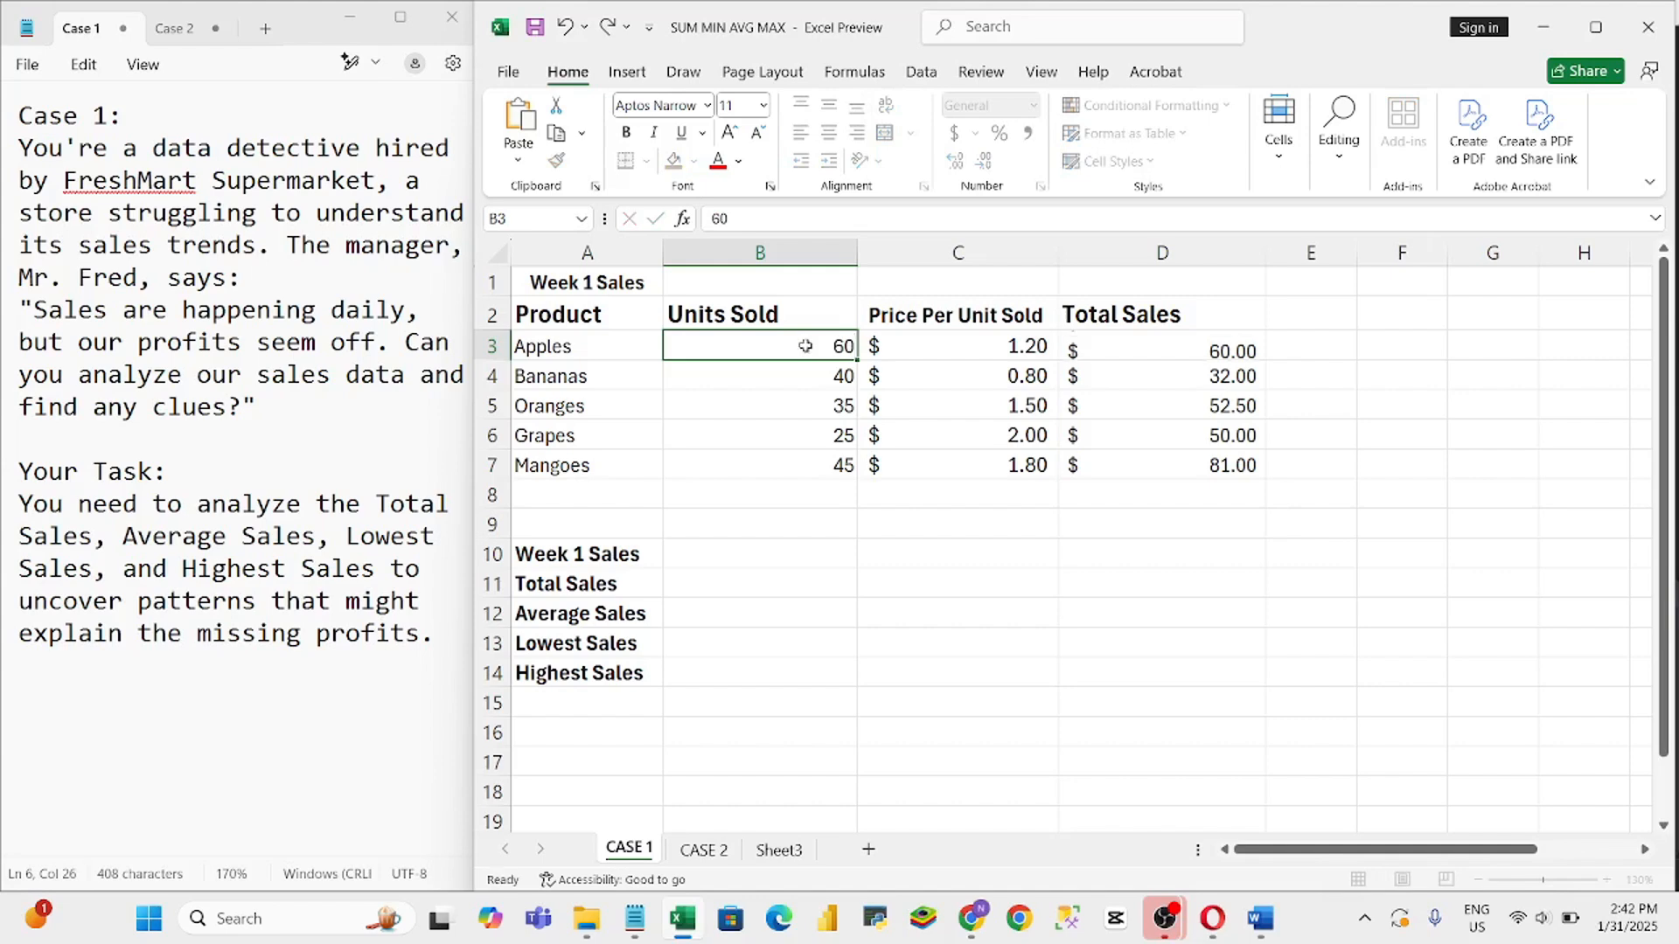
{"action": "key", "text": "Return"}
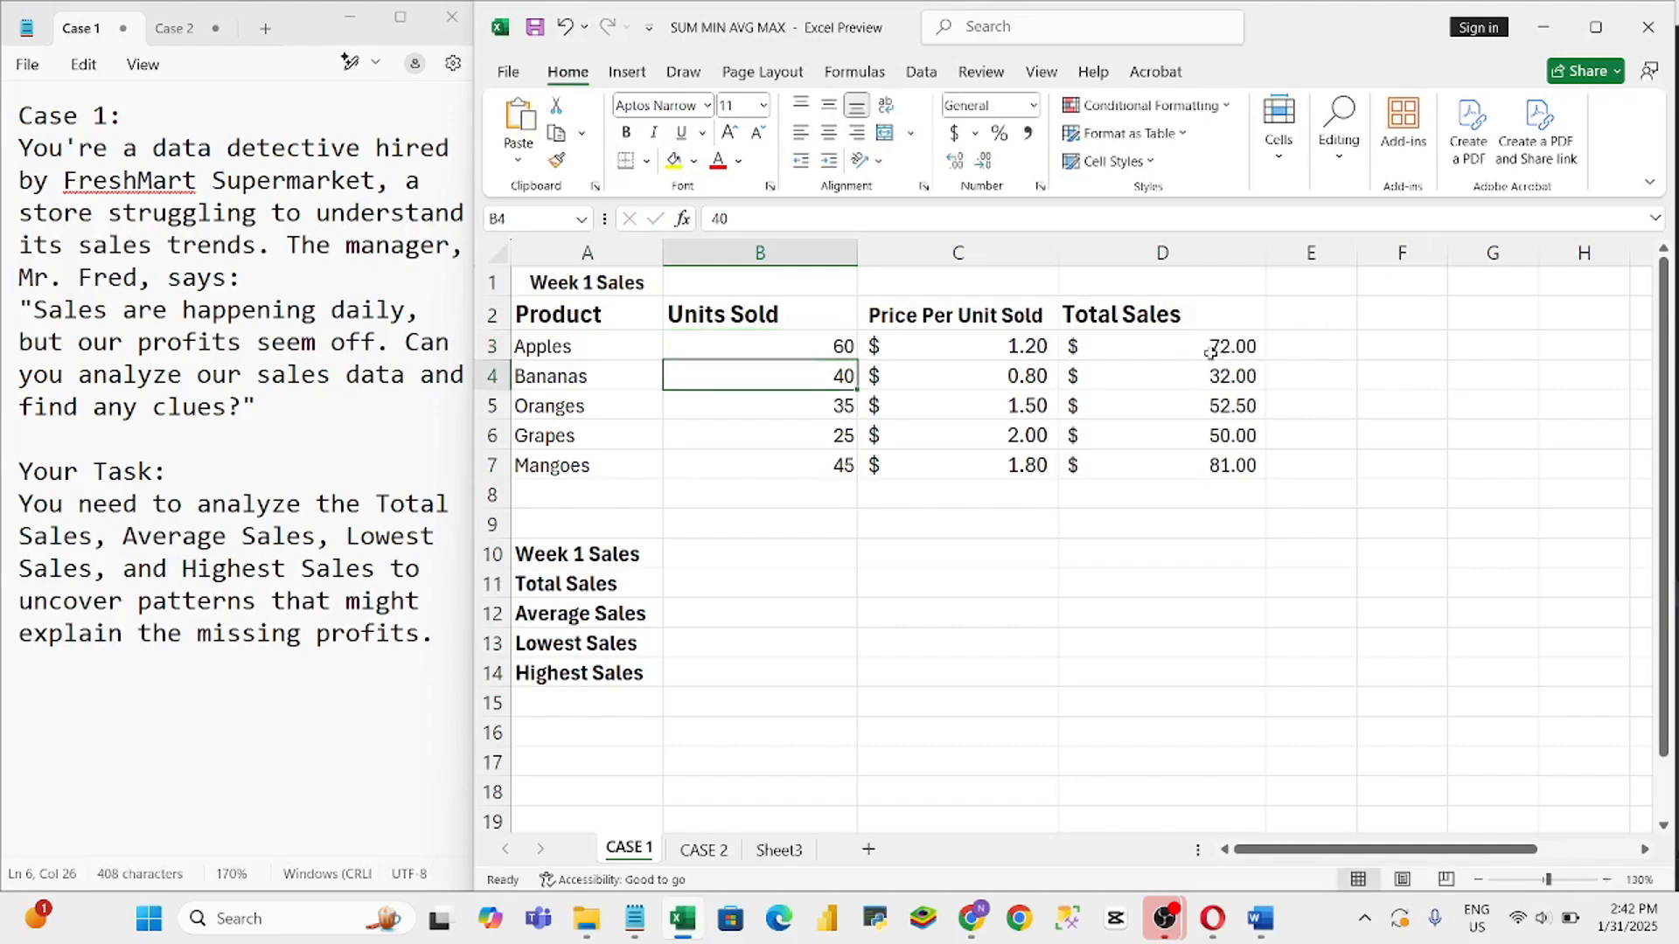
Set the units sold for Oranges in B5 to 70
{"action": "left_click", "coordinate": [842, 404]}
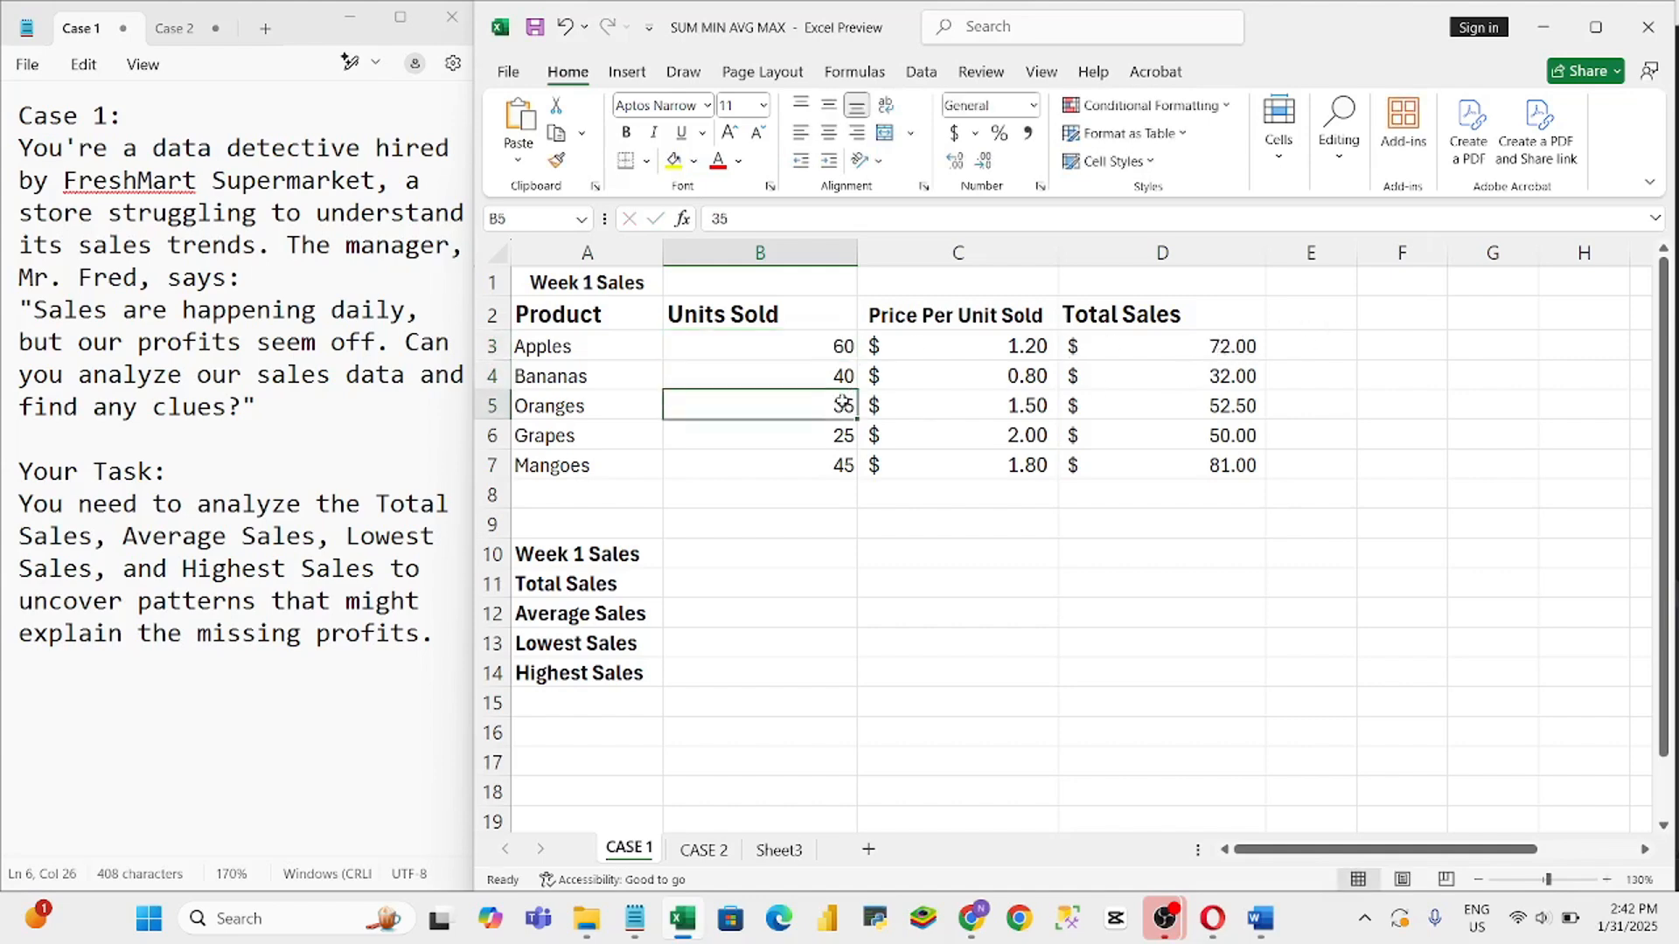
{"action": "type", "text": "7"}
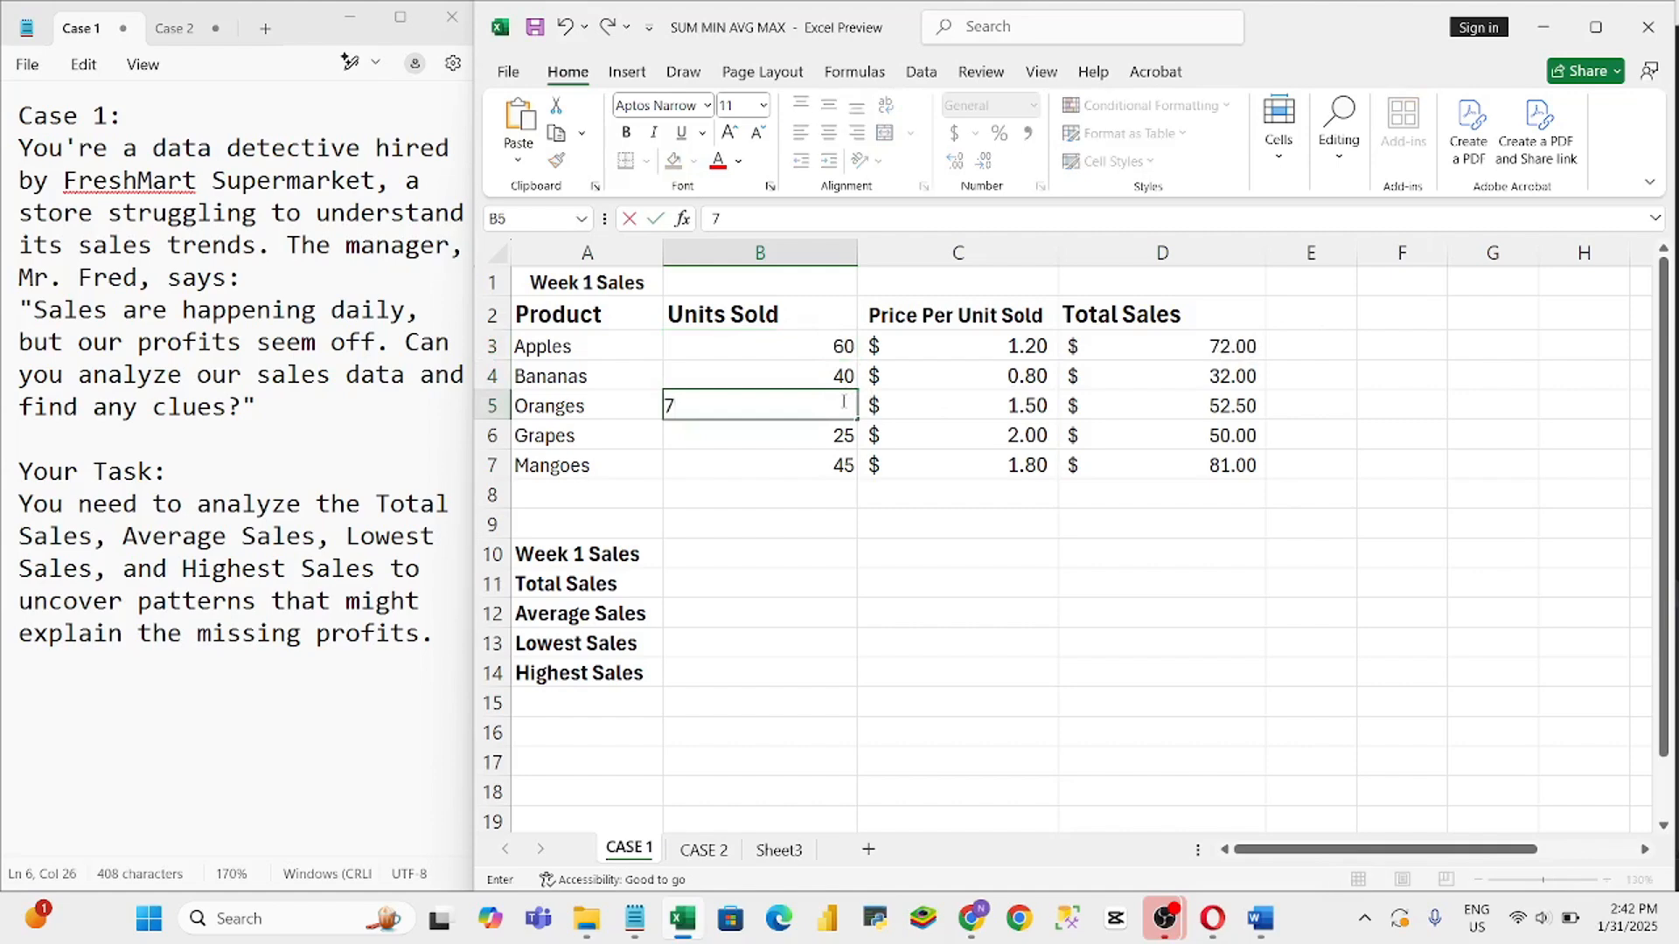
{"action": "type", "text": "0"}
{"action": "key", "text": "Return"}
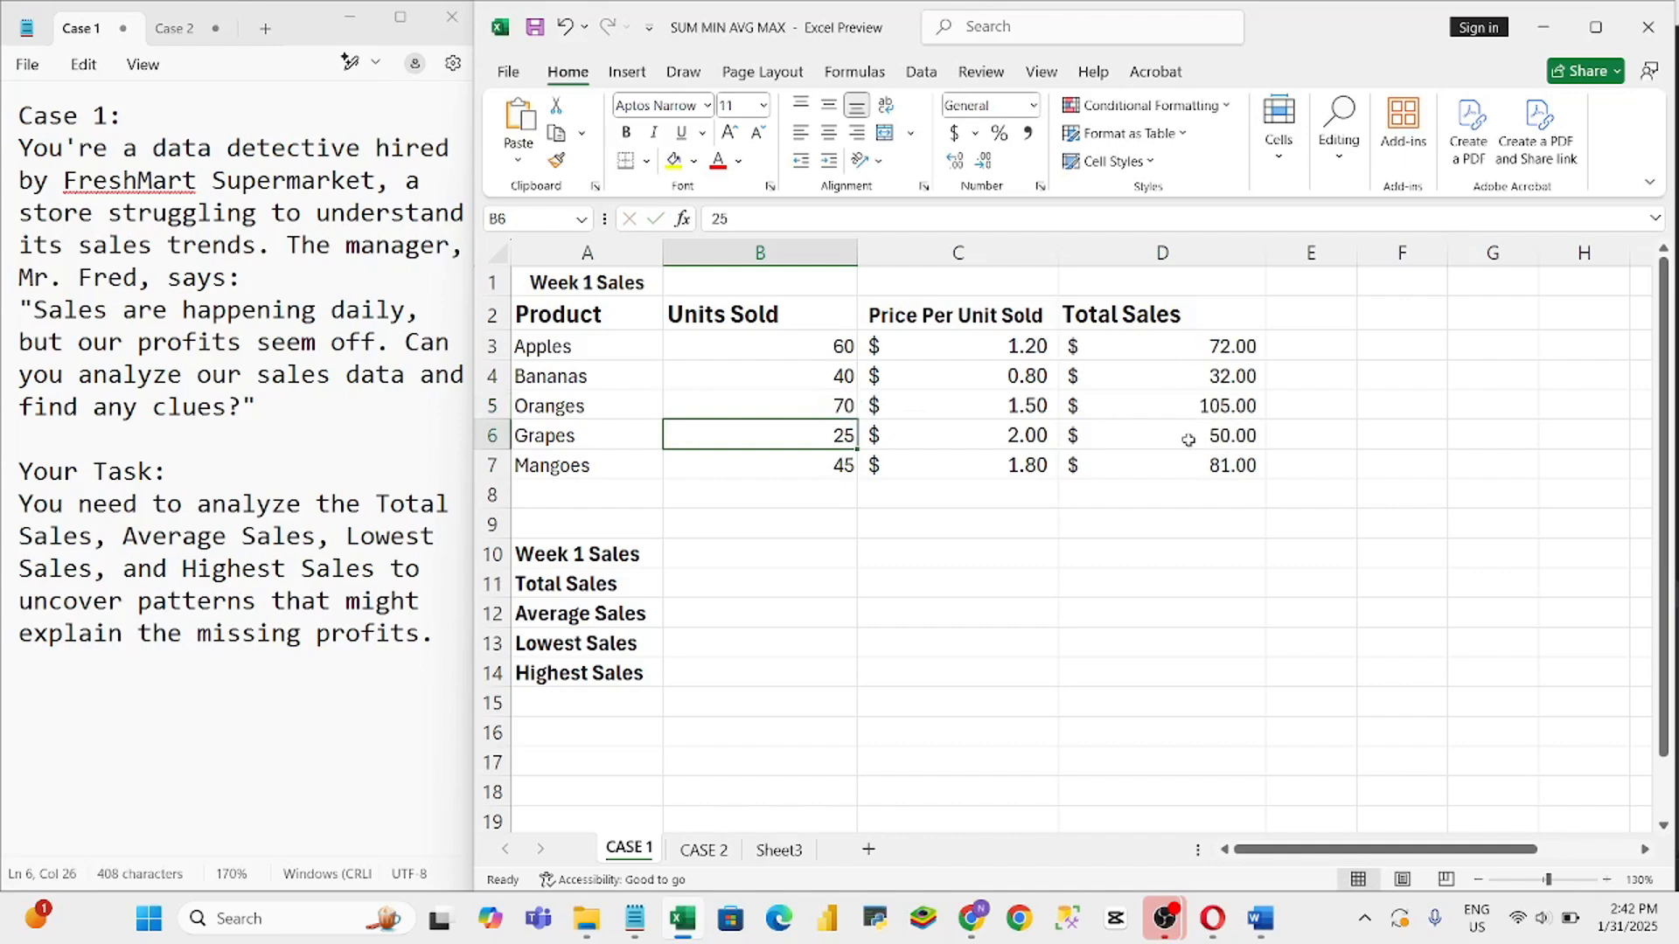
Change the units sold for Oranges in B5 to 50
{"action": "left_click", "coordinate": [847, 407]}
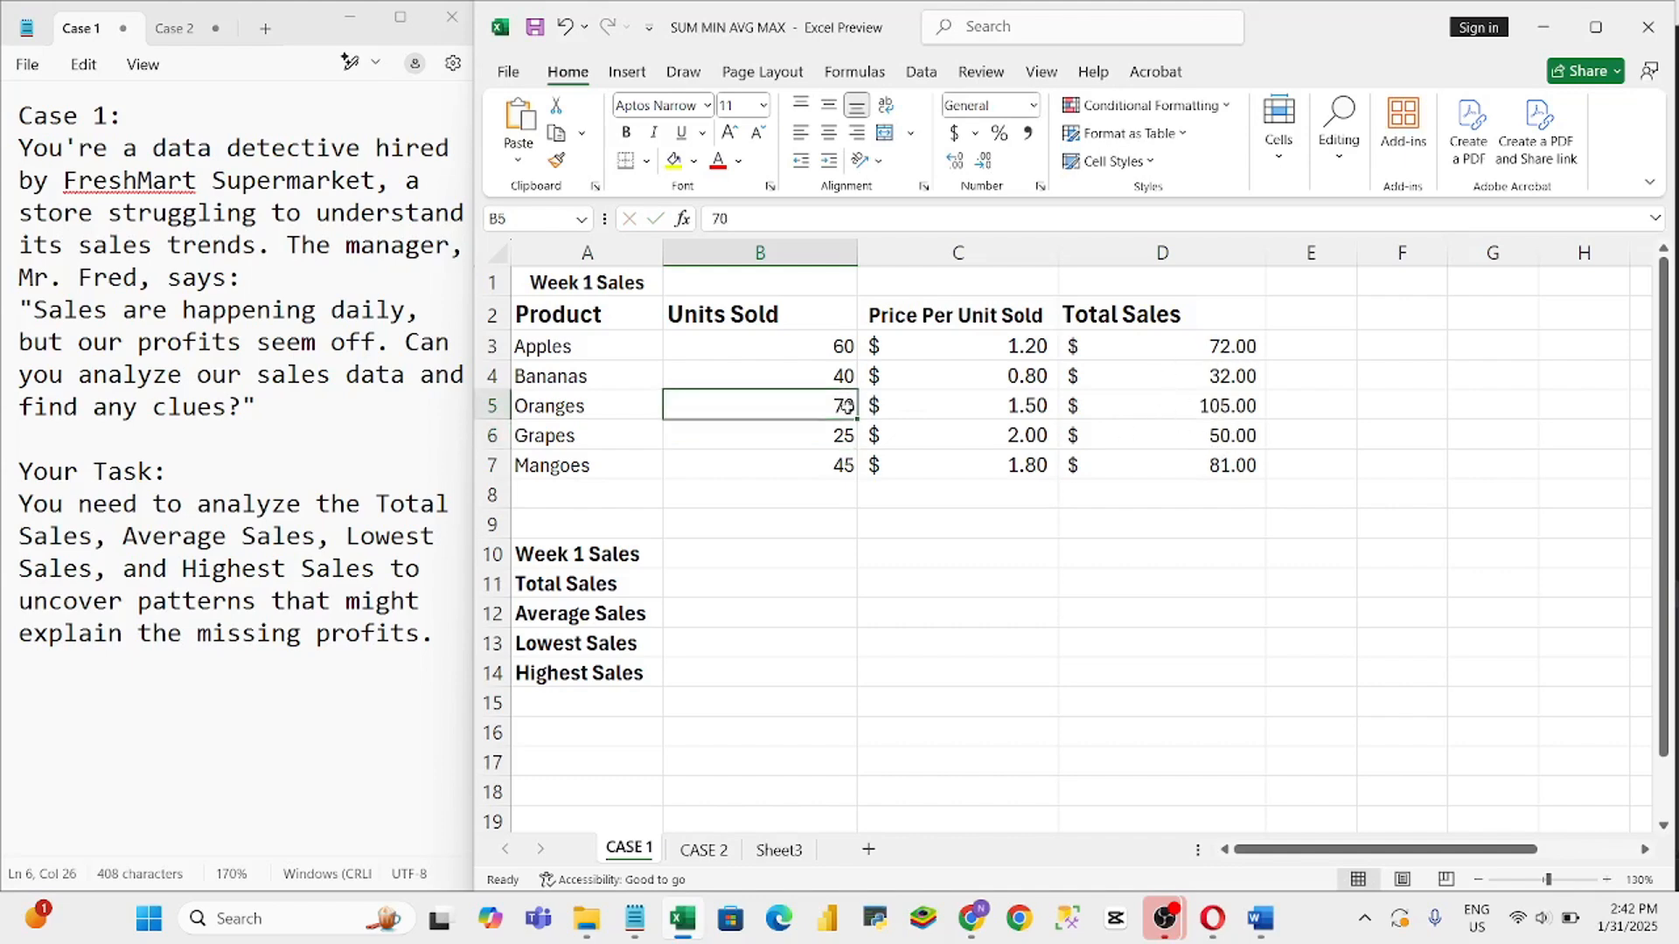
{"action": "type", "text": "50"}
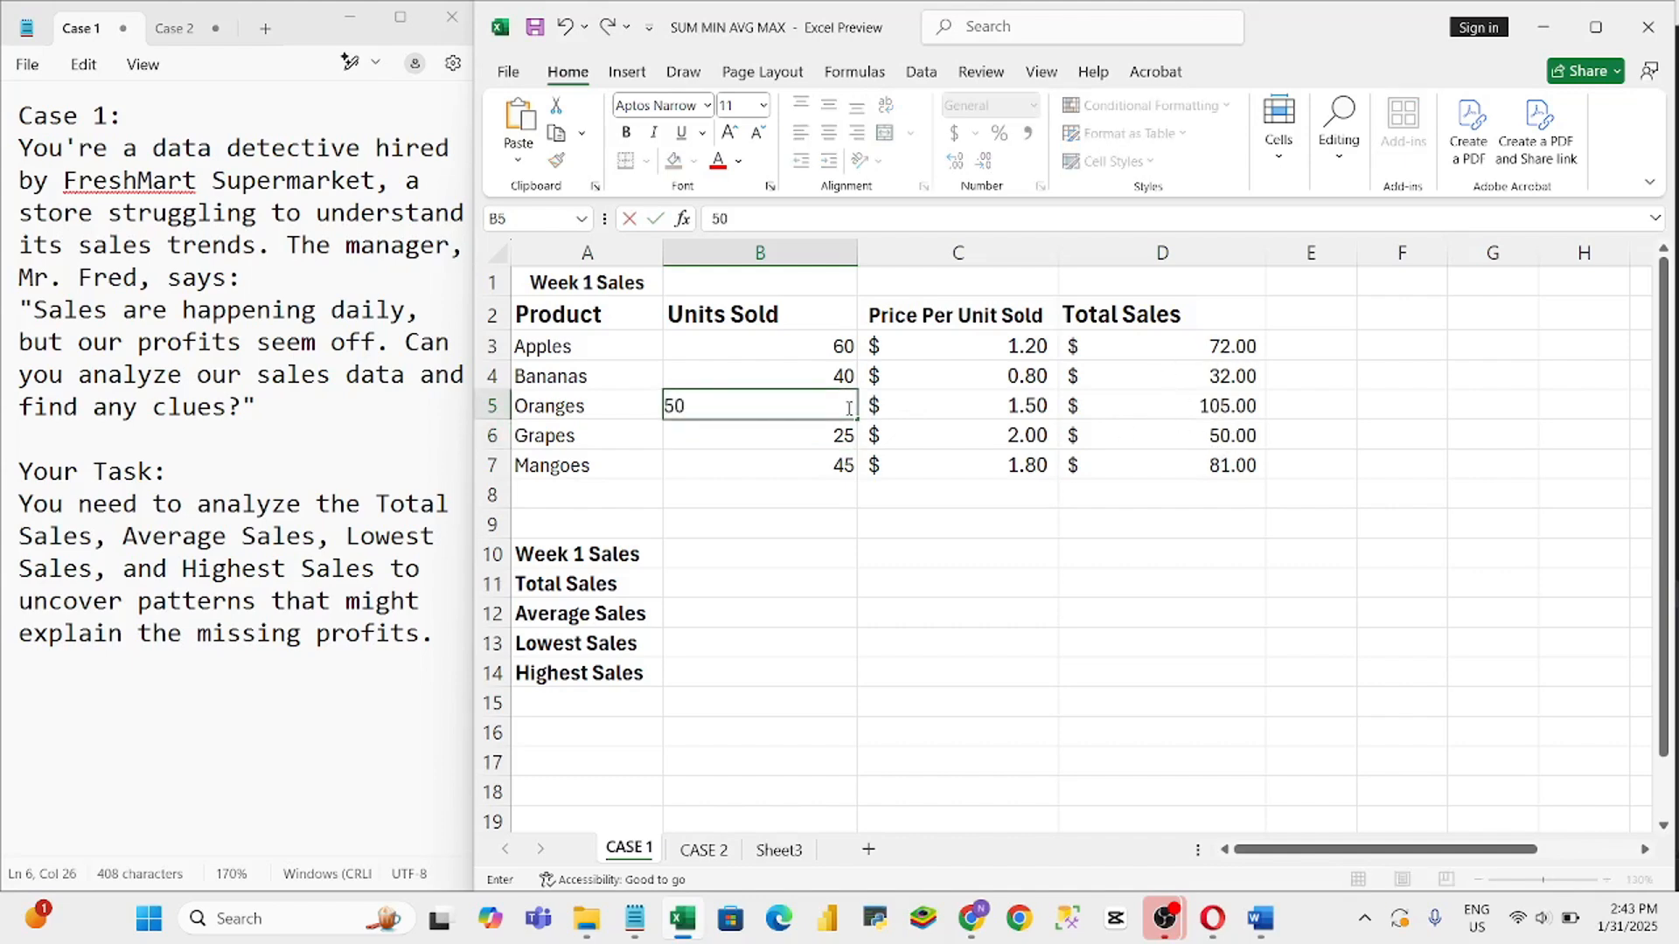
{"action": "key", "text": "Return"}
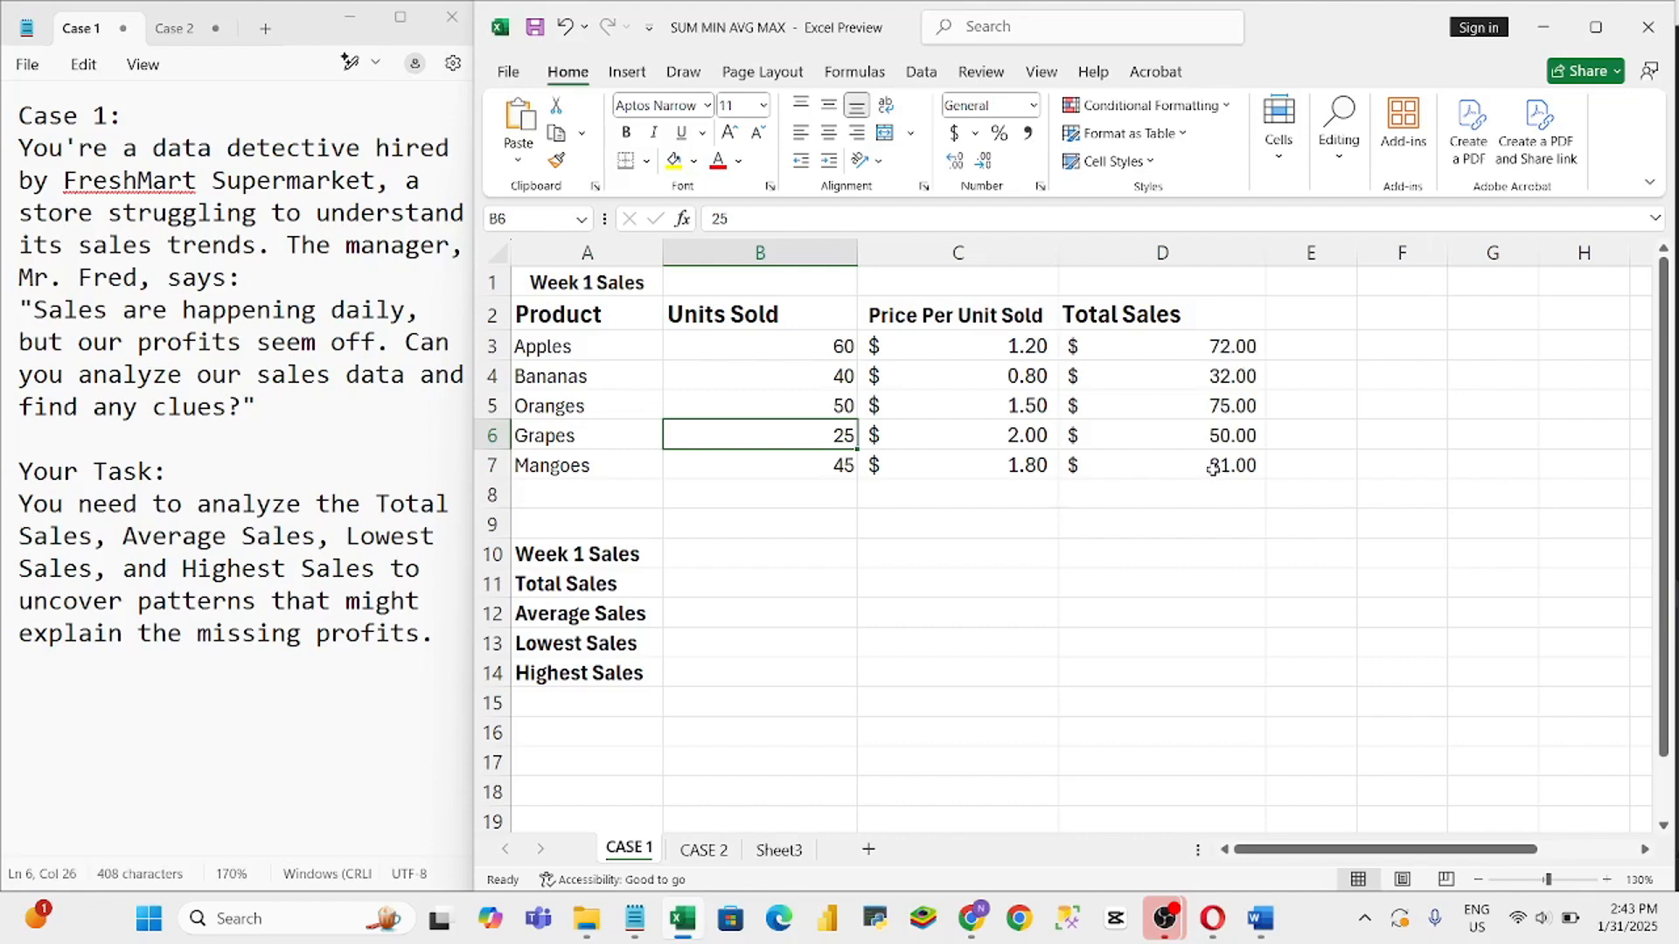
Begin a SUM formula in B11, beside the Week 1 Total Sales label
{"action": "left_click", "coordinate": [692, 584]}
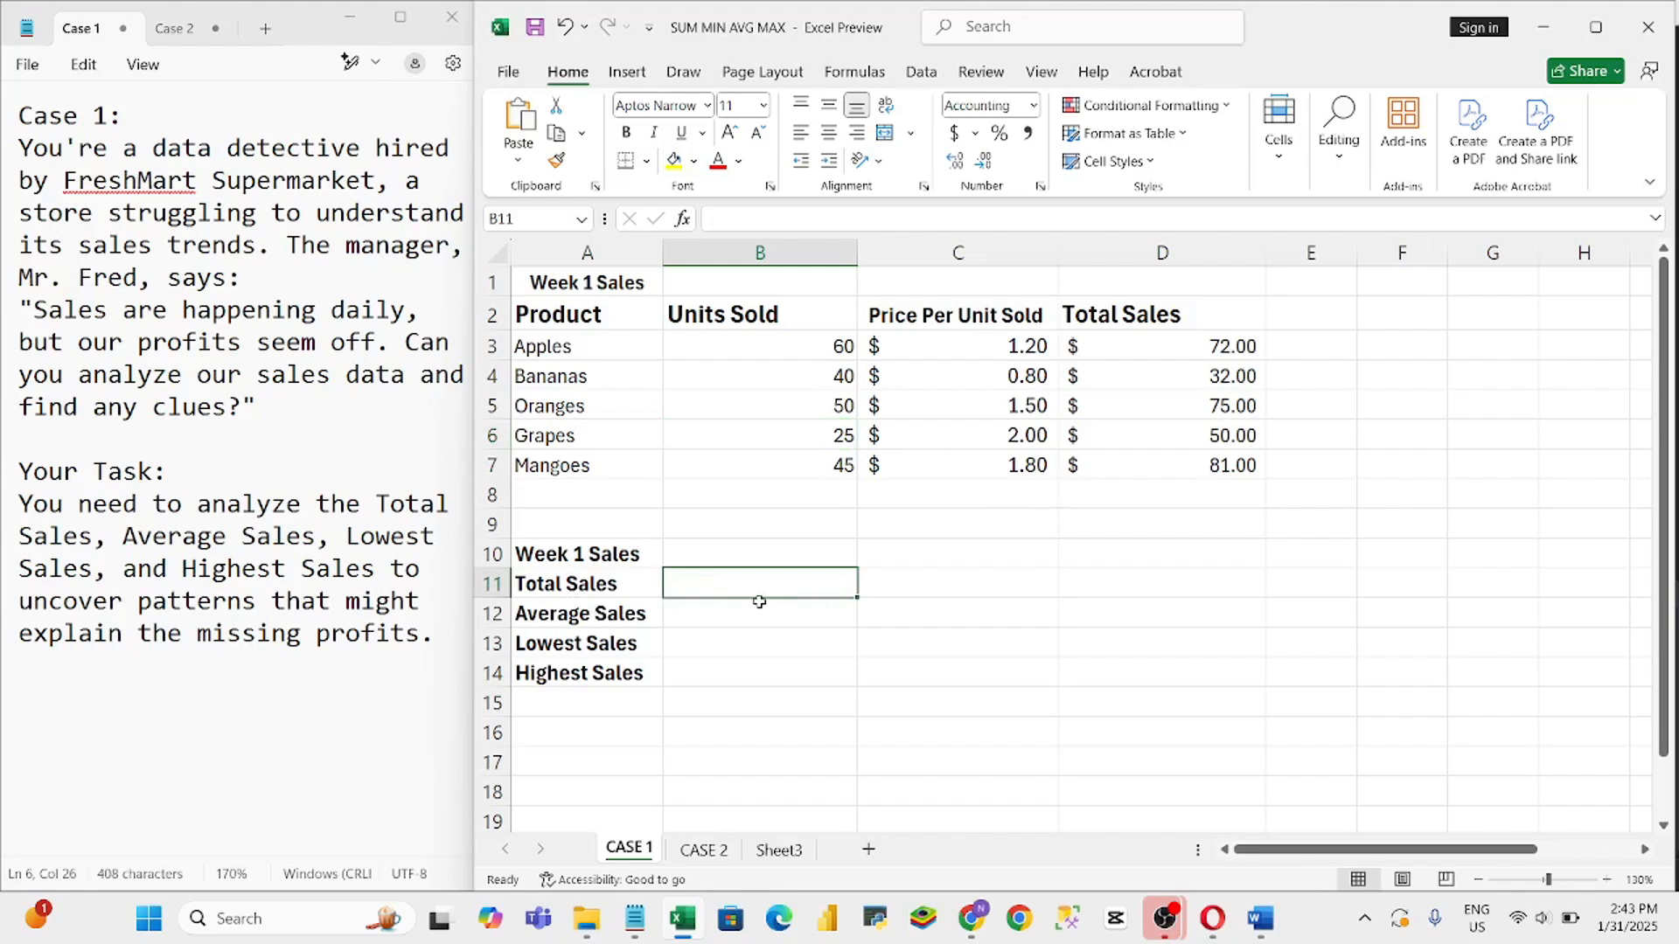
{"action": "type", "text": "="}
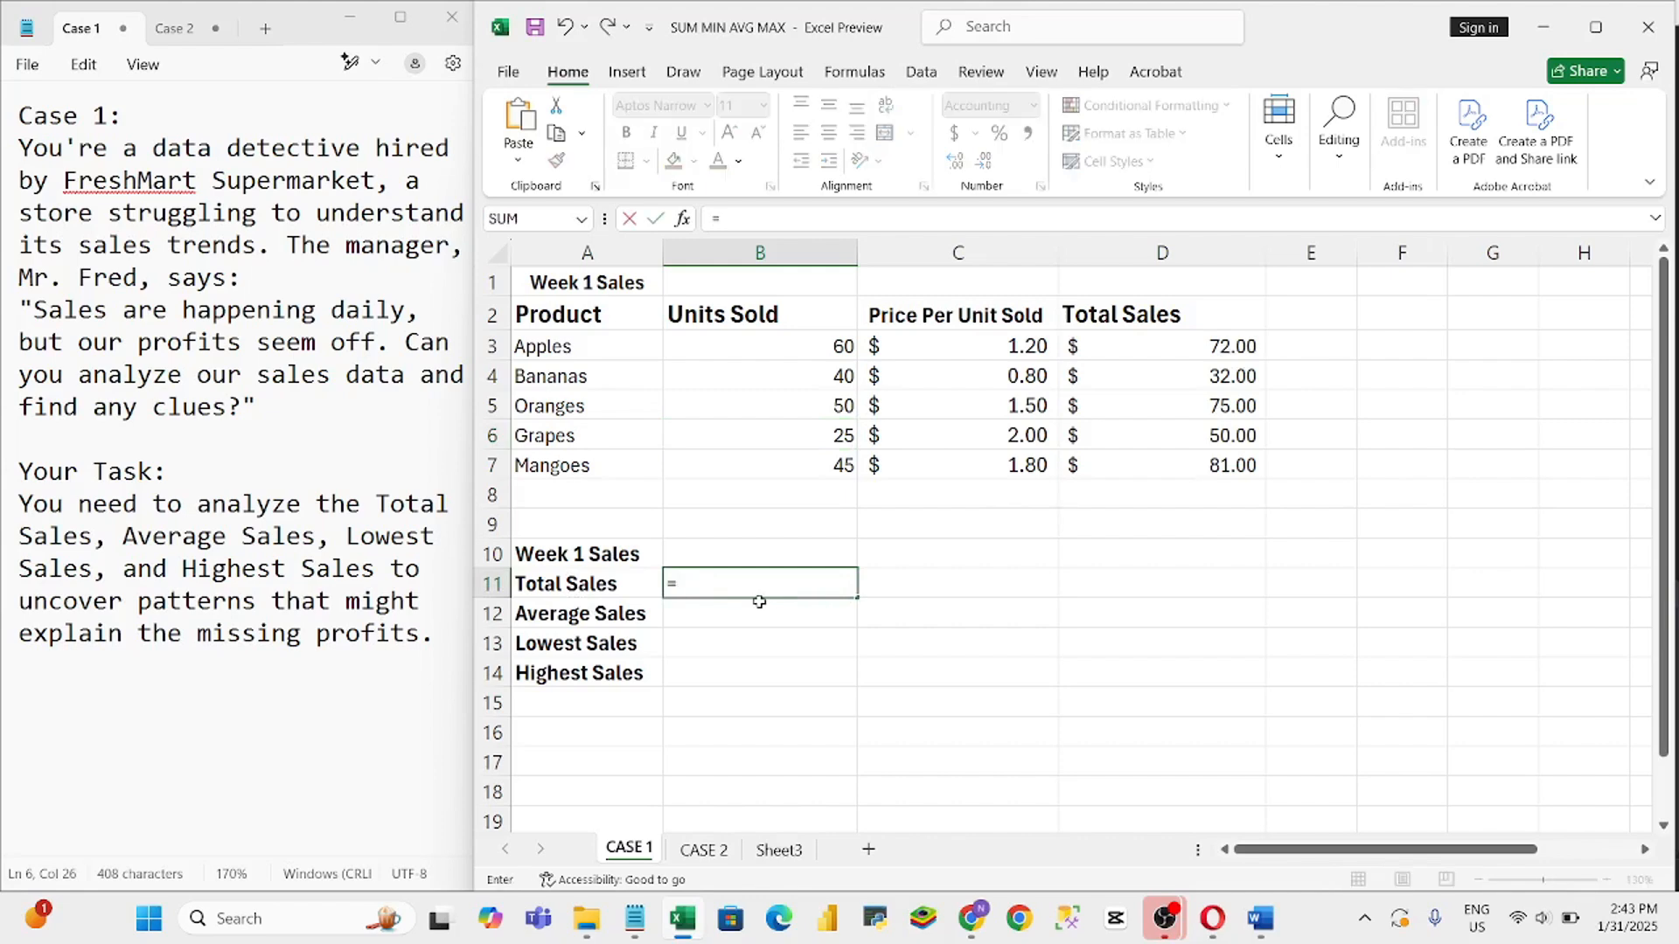
{"action": "type", "text": "SUM"}
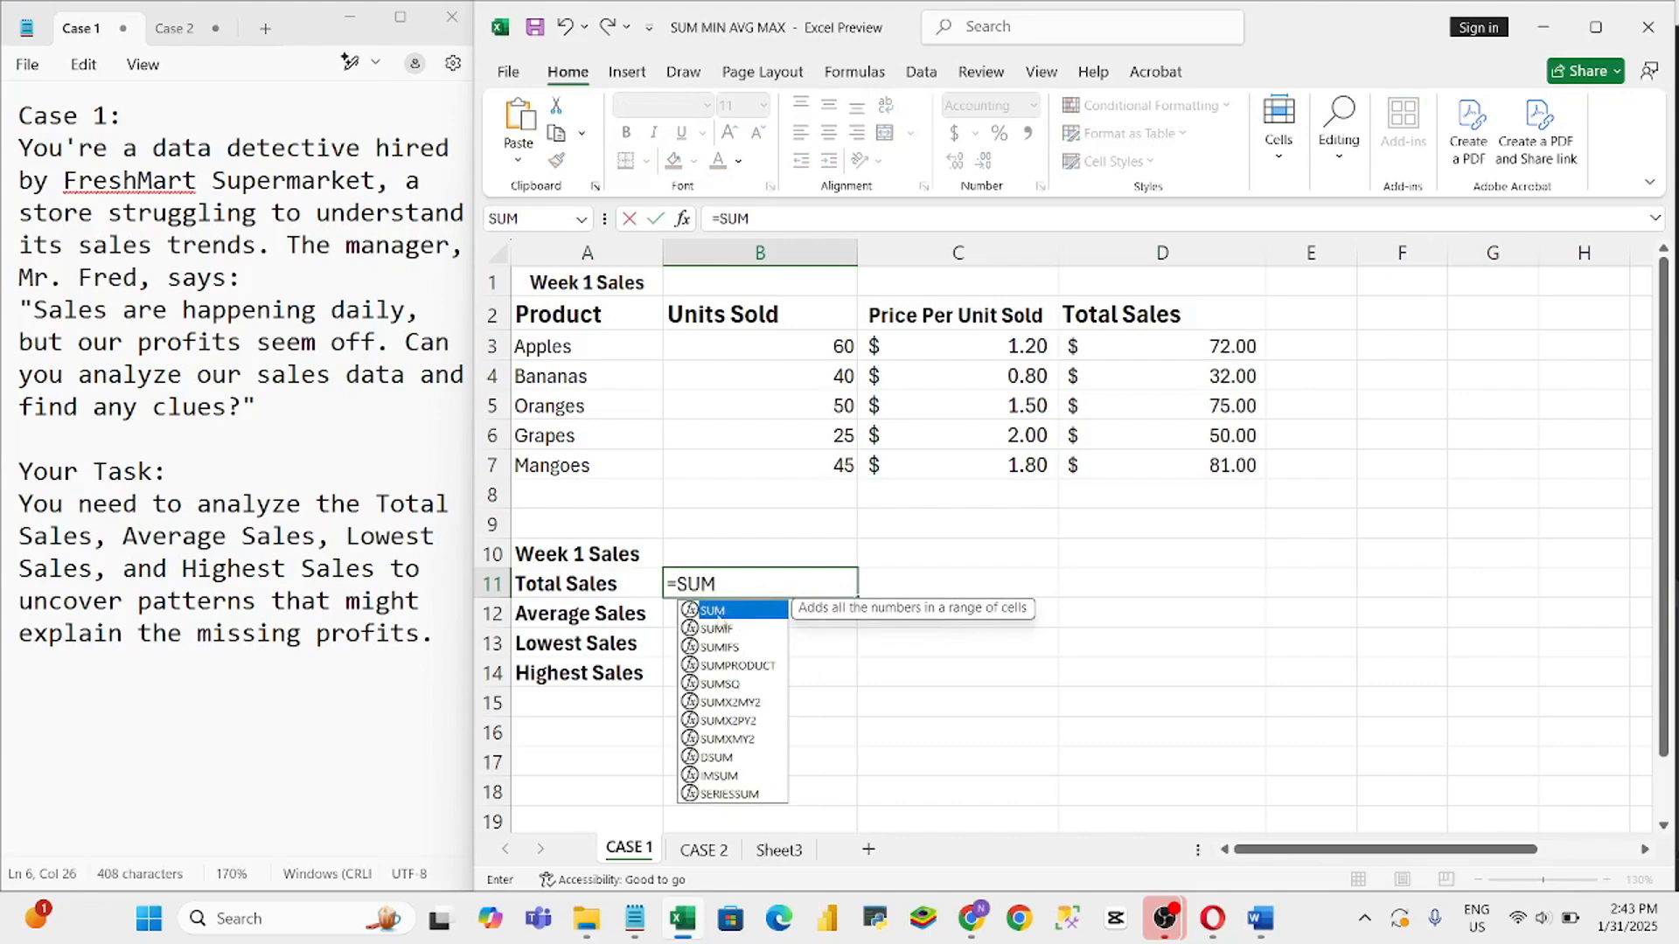
{"action": "double_click", "coordinate": [713, 615]}
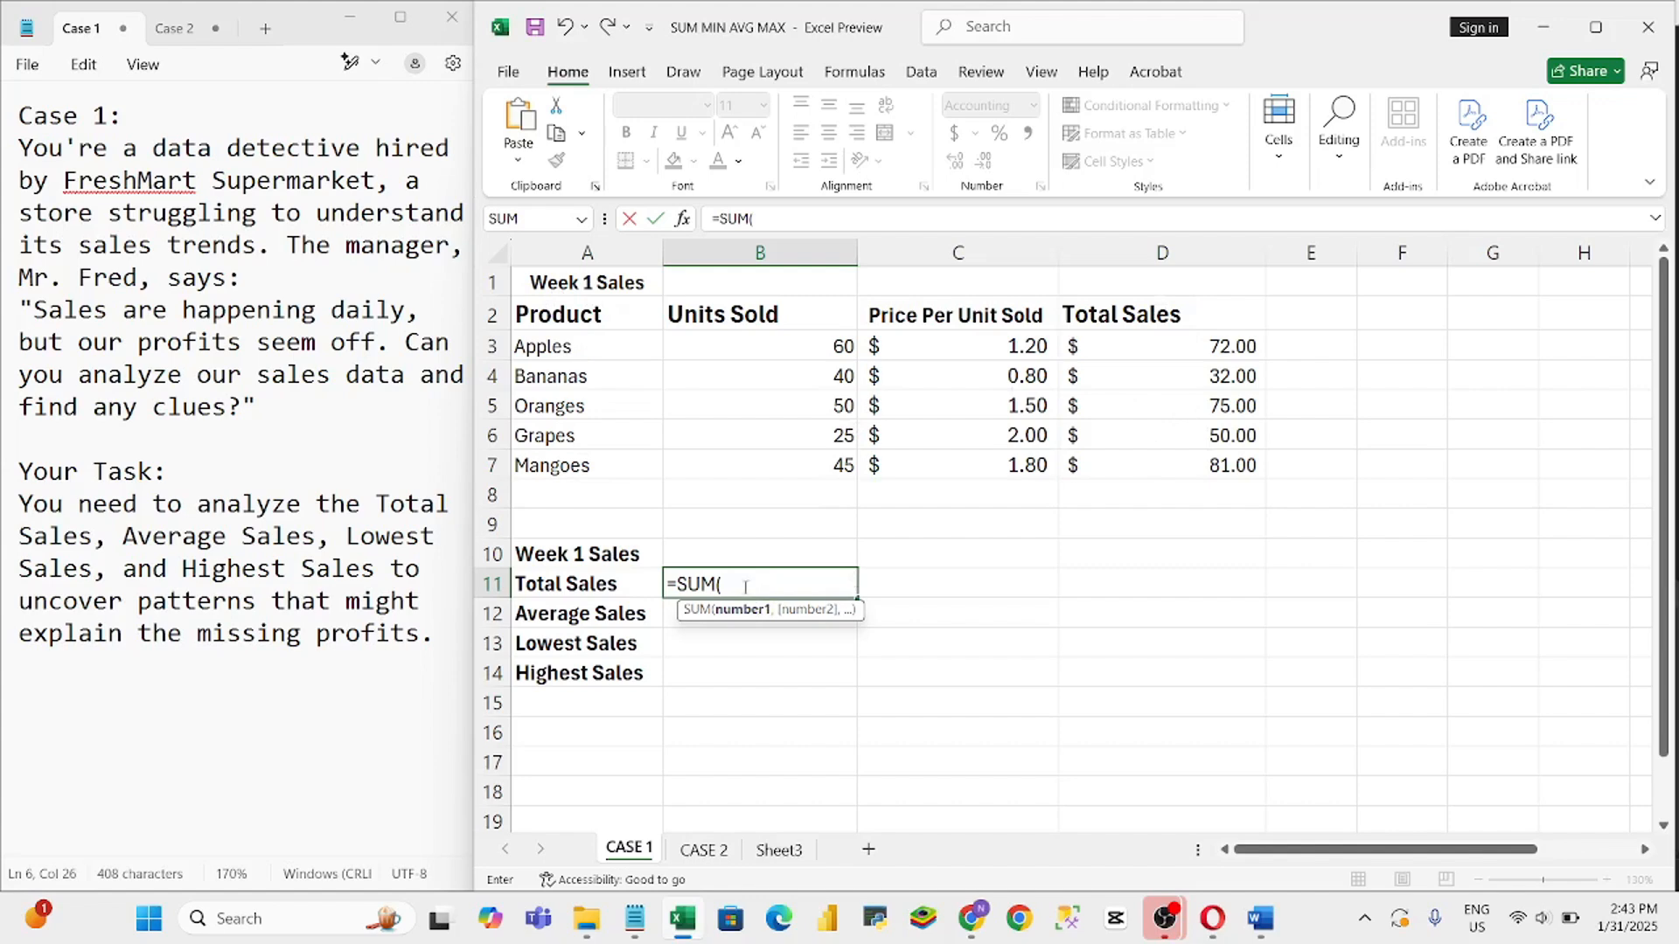
{"action": "left_click", "coordinate": [1173, 347]}
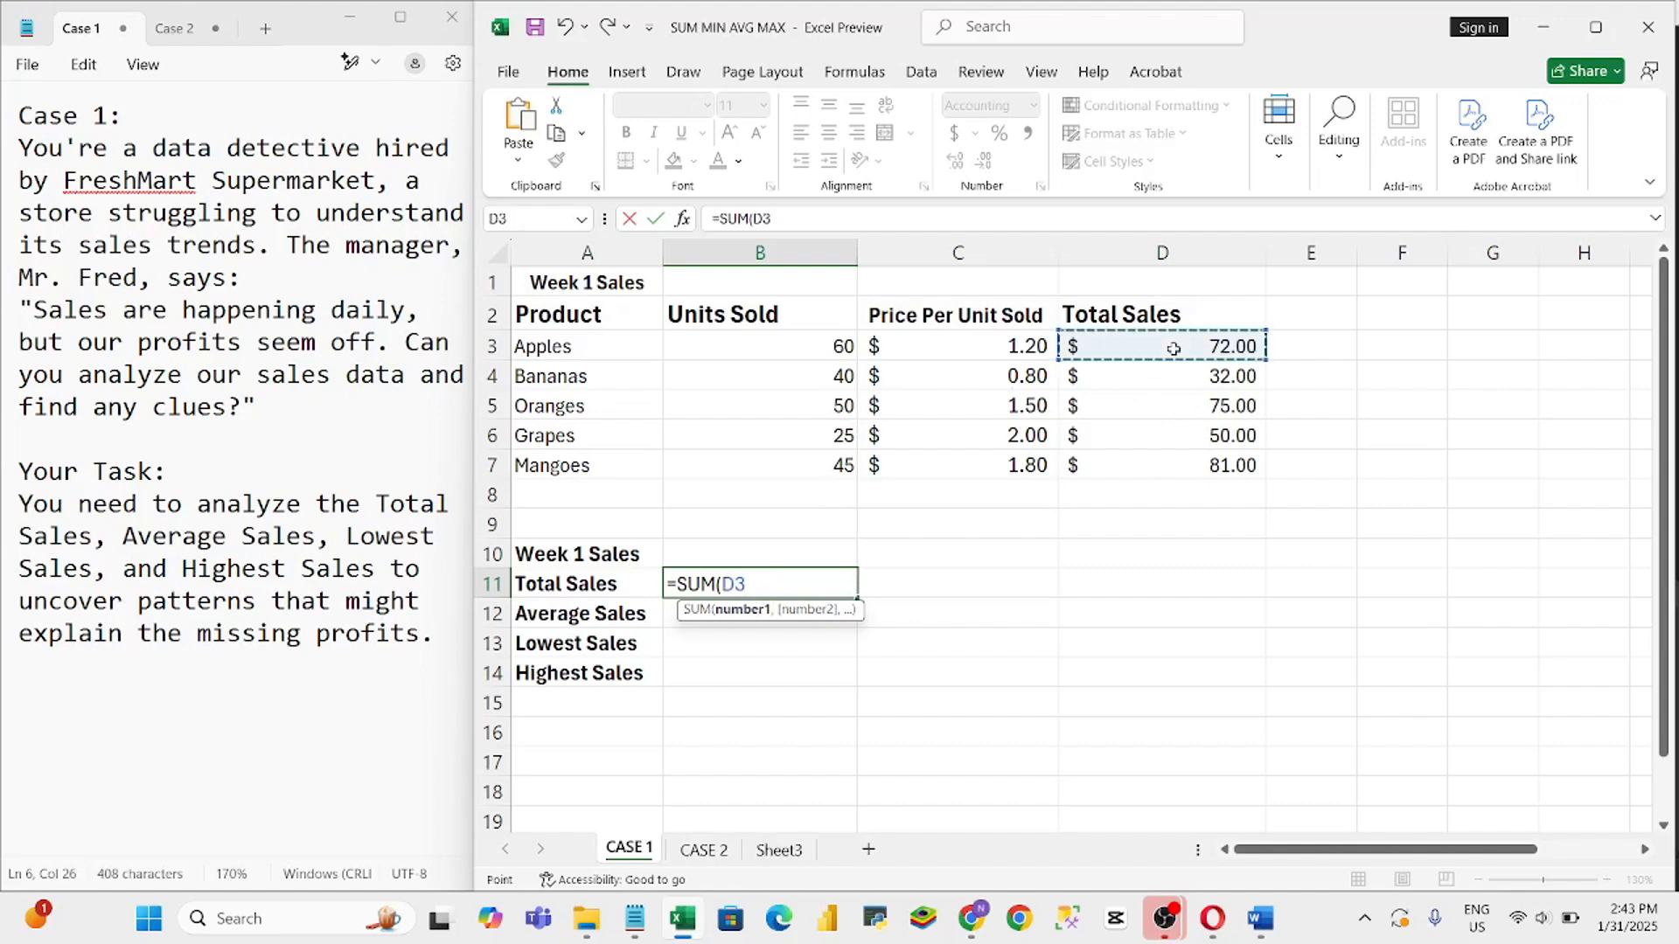
{"action": "key", "text": "F8"}
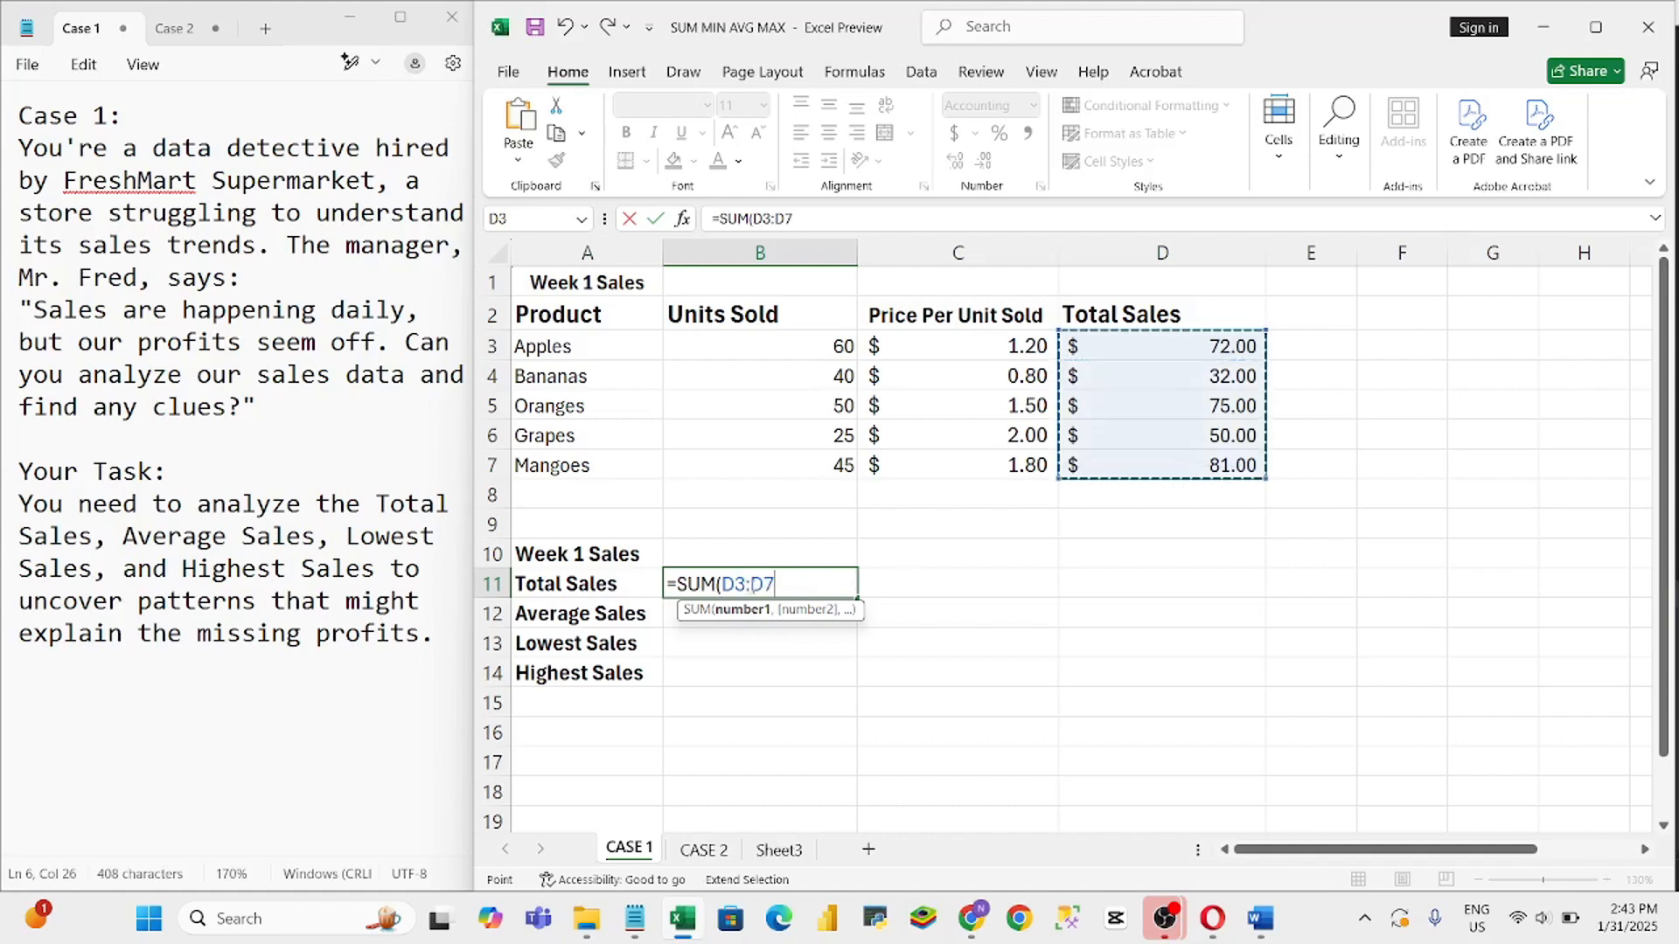
{"action": "key", "text": "BackSpace"}
{"action": "key", "text": "BackSpace"}
{"action": "key", "text": "BackSpace"}
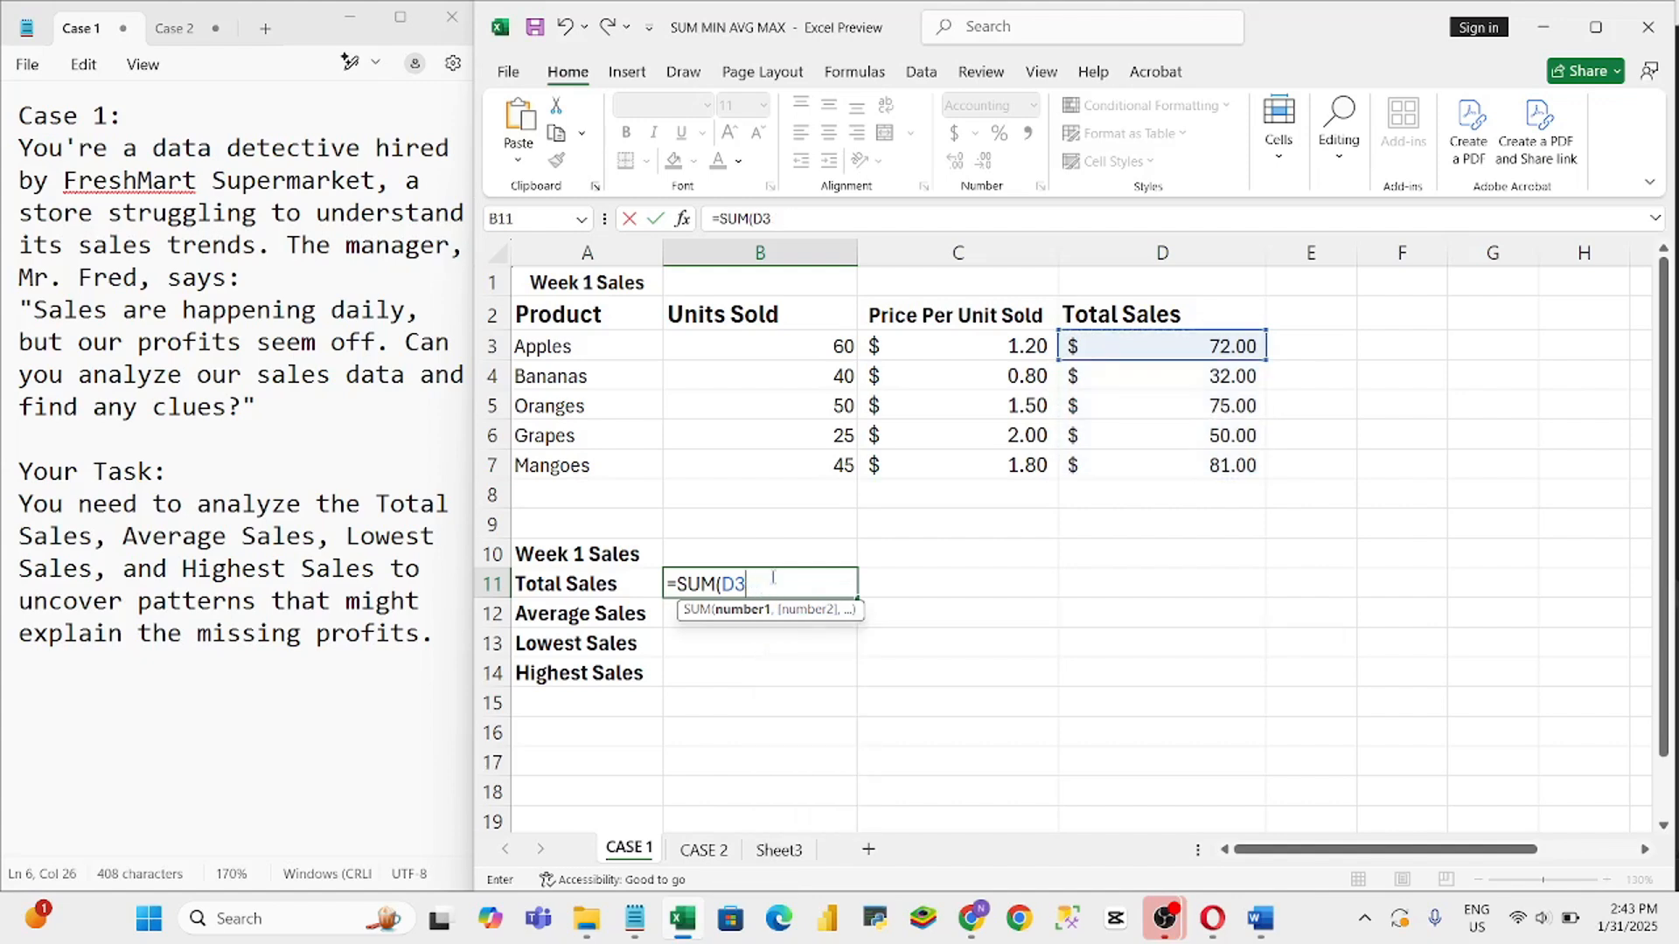
{"action": "key", "text": "BackSpace"}
{"action": "key", "text": "BackSpace"}
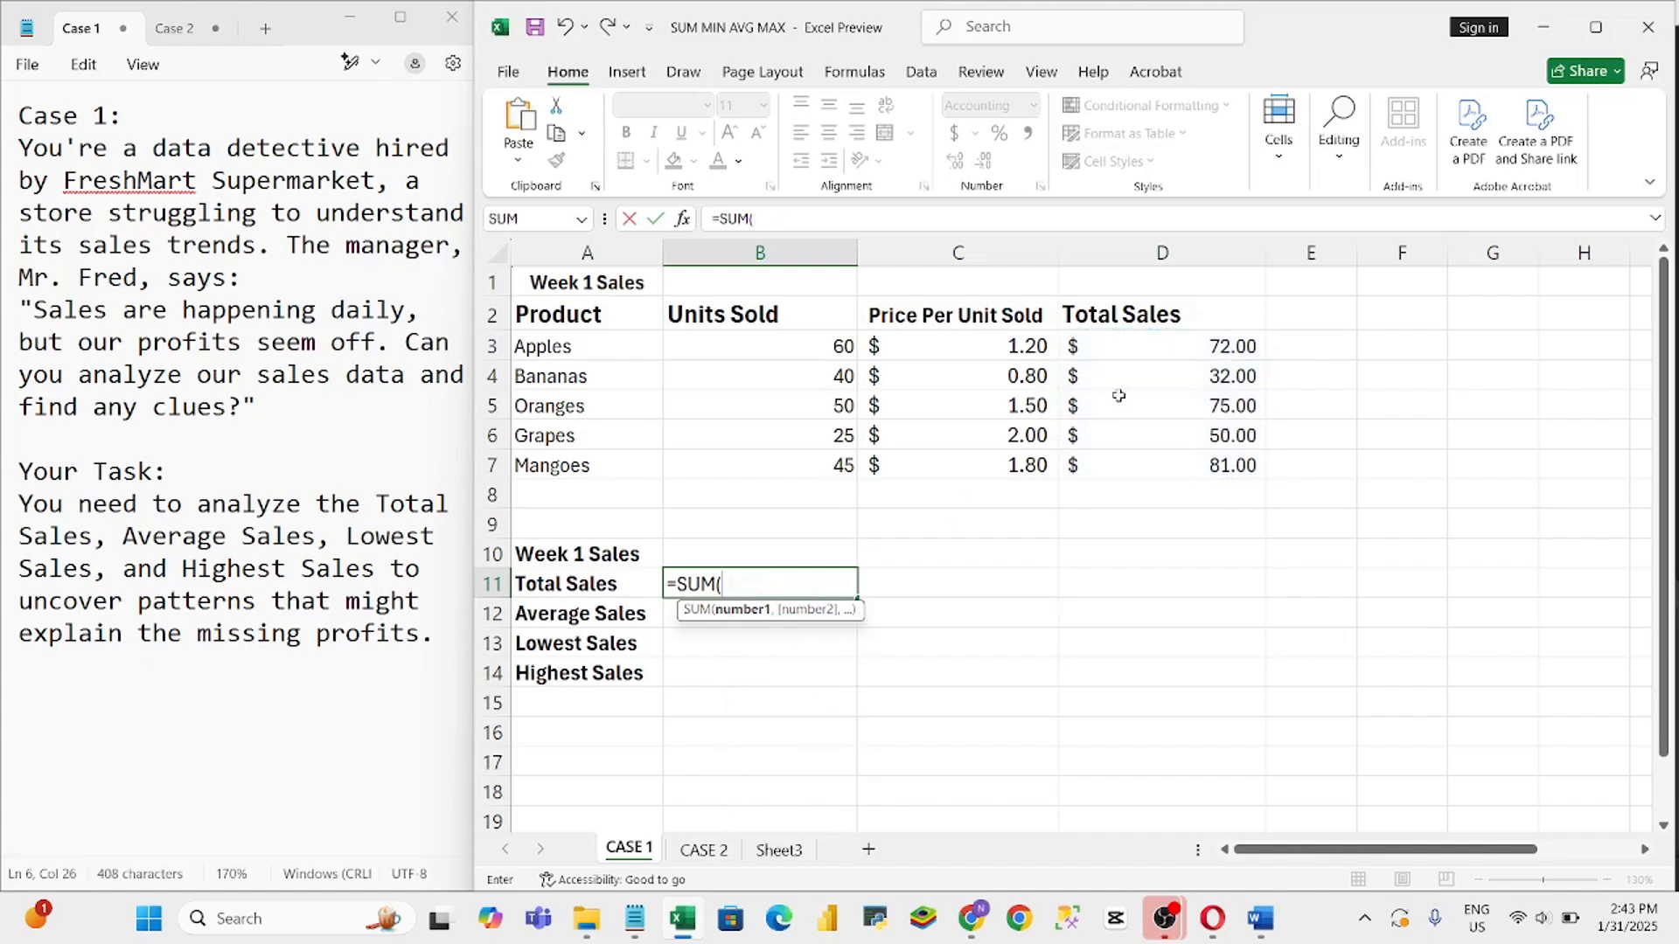
Complete the SUM formula in B11 with the Total Sales range D3:D7 and check the entered formula
{"action": "left_click", "coordinate": [1173, 348]}
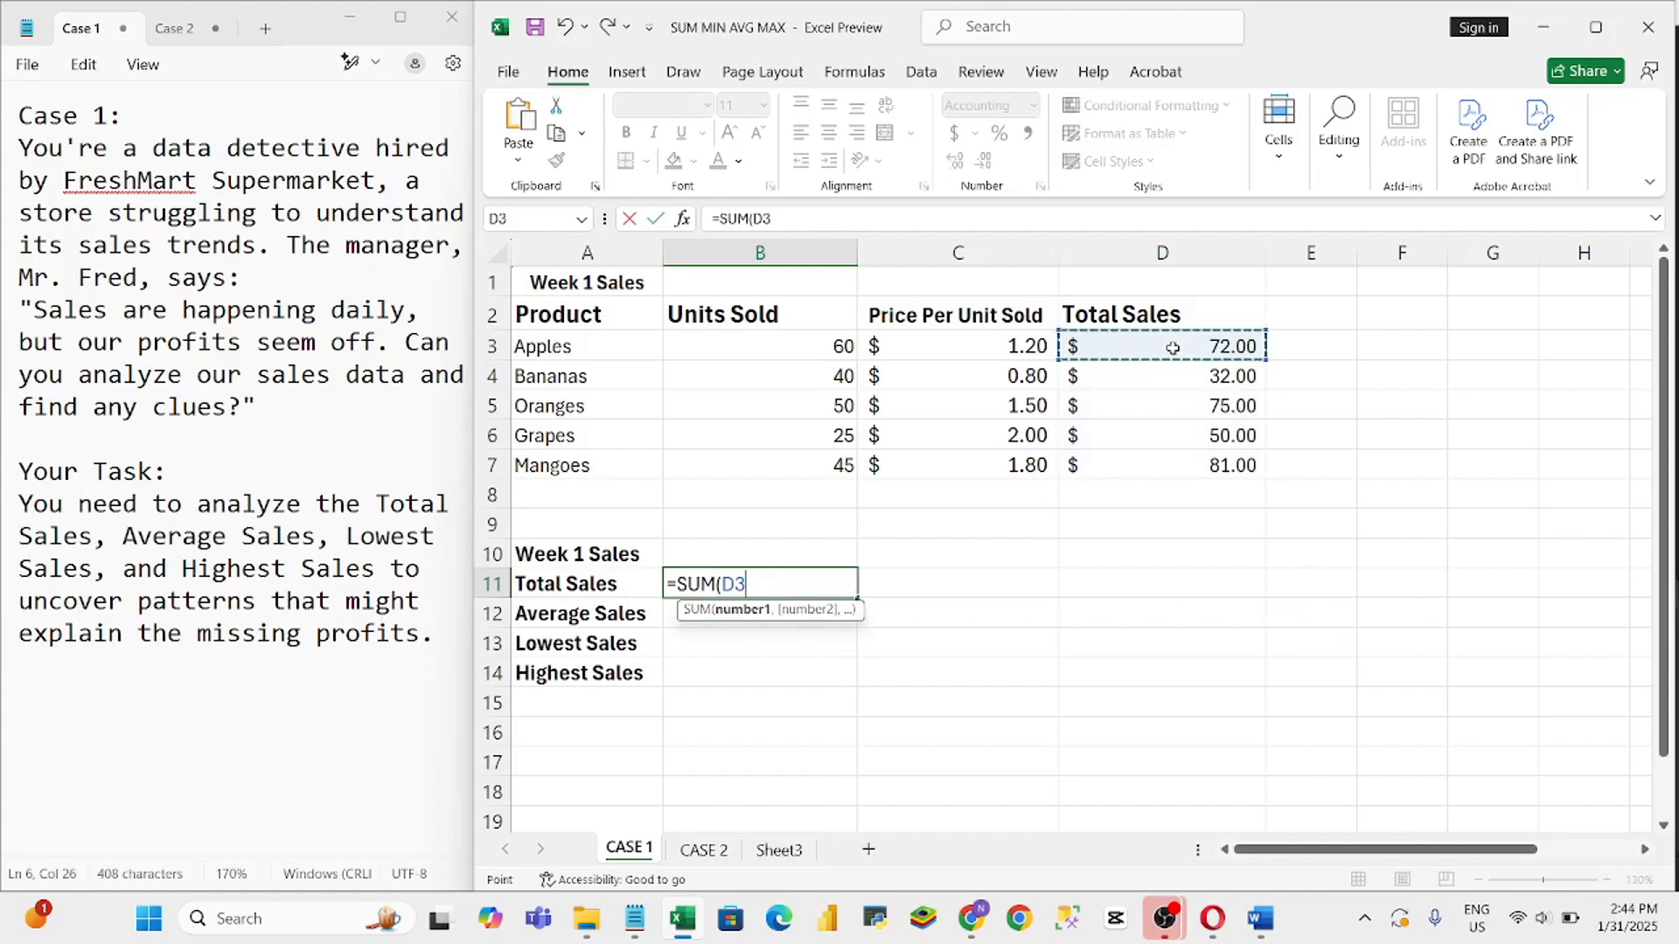
{"action": "left_click_drag", "start_coordinate": [1173, 348], "coordinate": [1173, 349]}
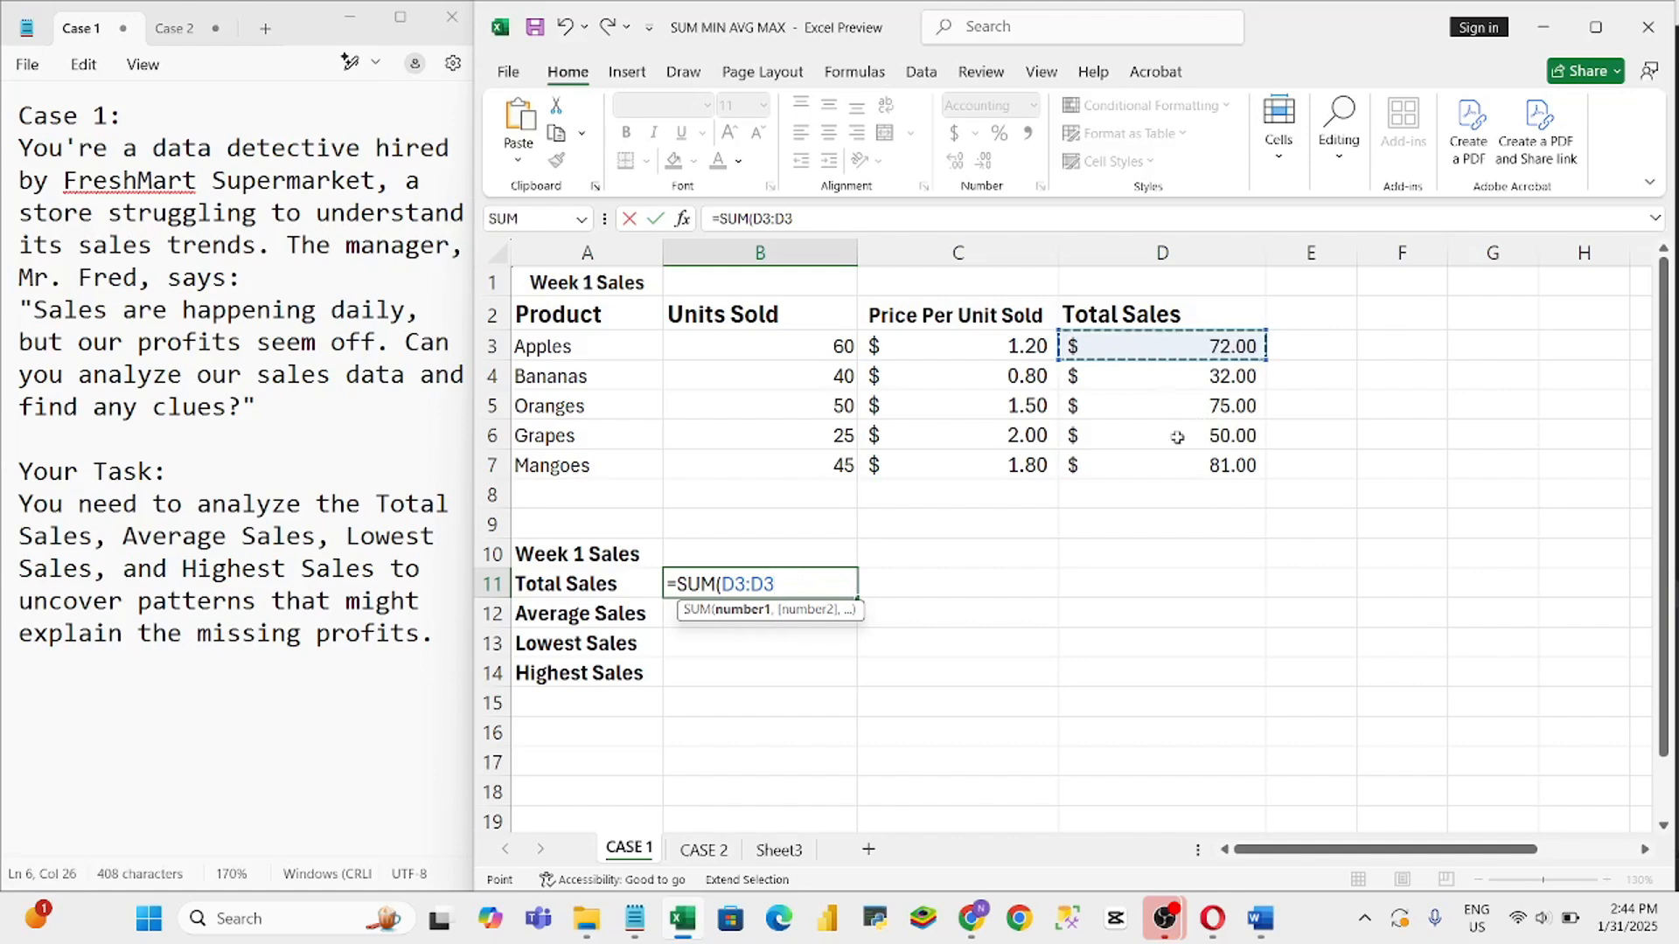
{"action": "left_click", "coordinate": [1171, 469]}
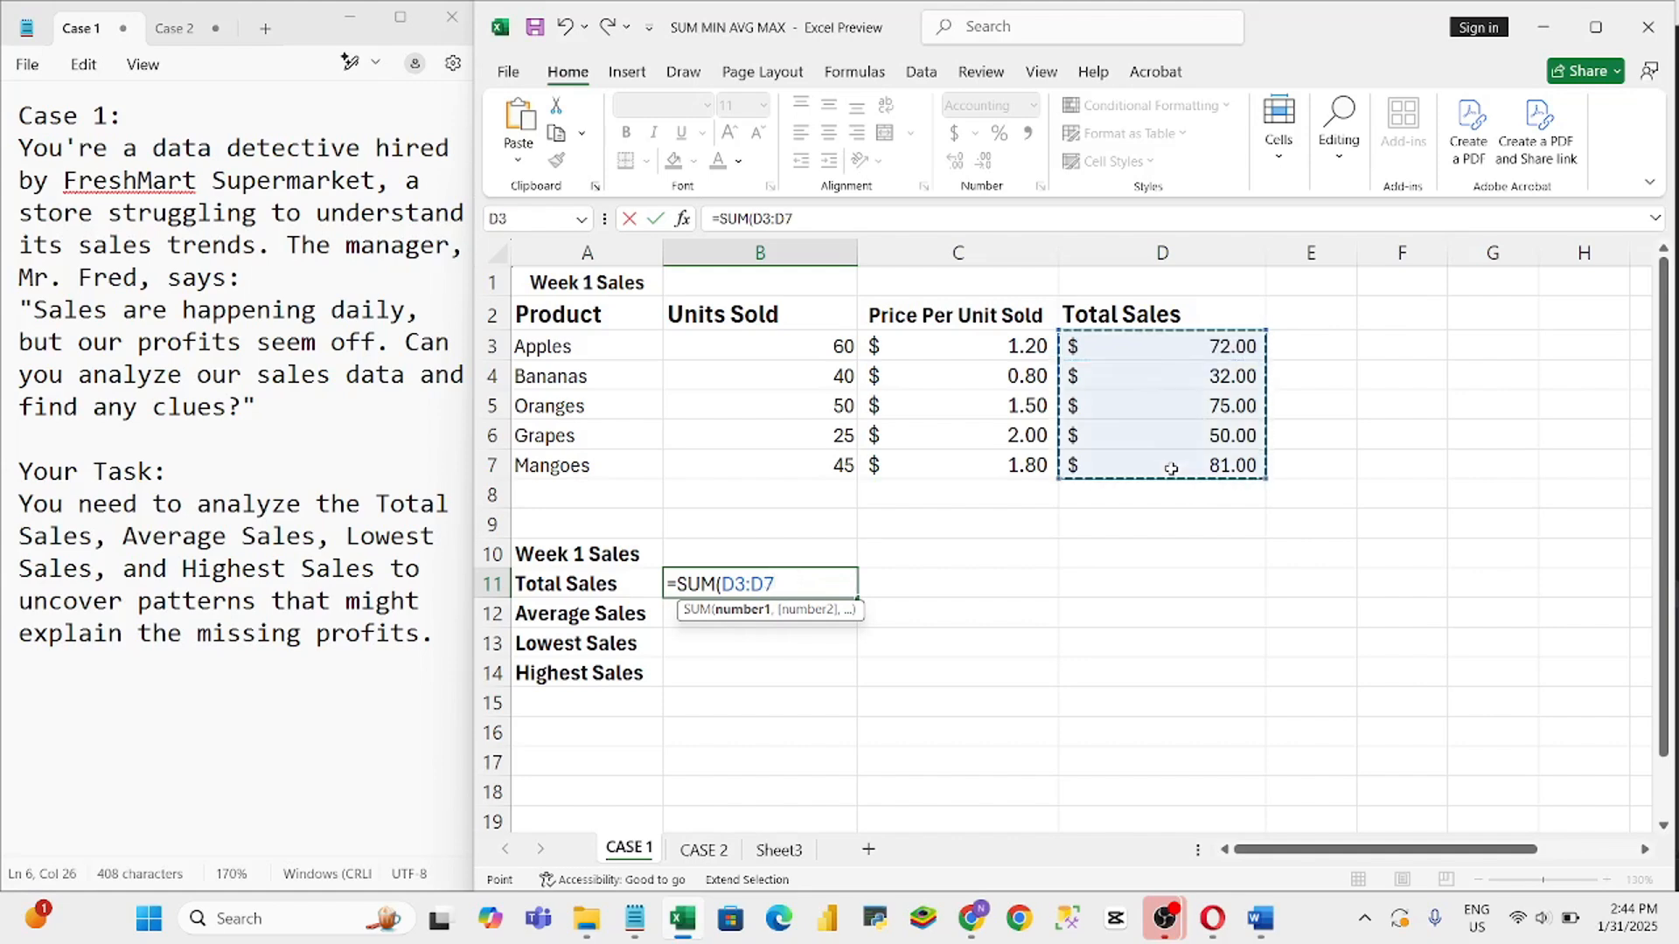
{"action": "key", "text": "Return"}
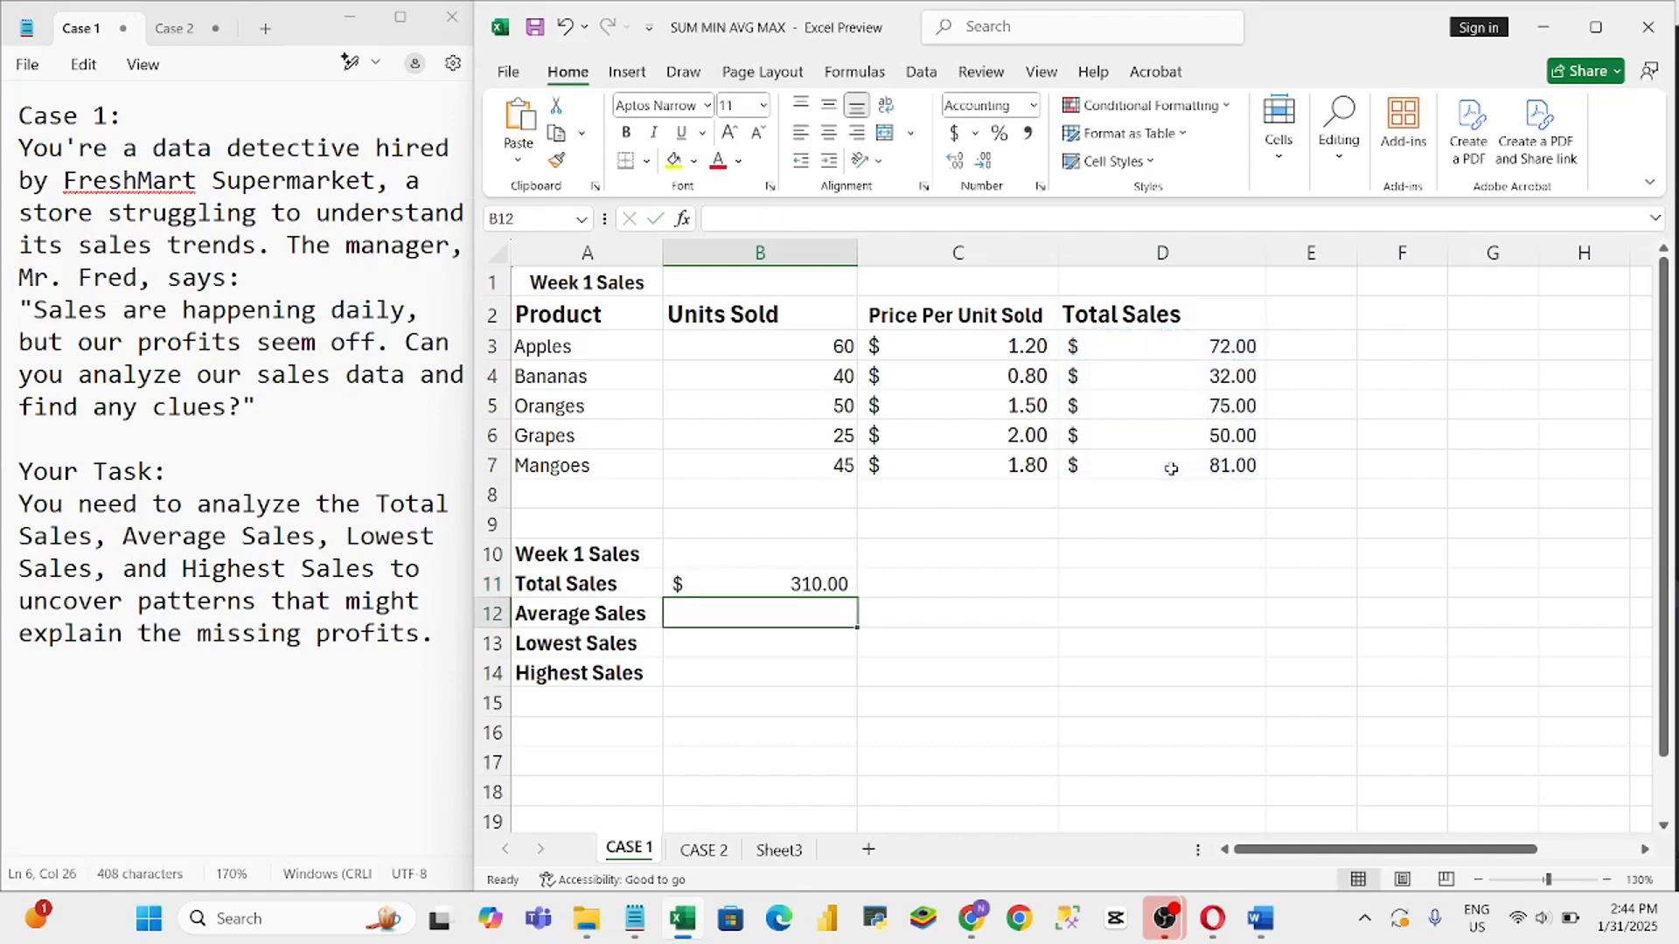
{"action": "left_click", "coordinate": [815, 591]}
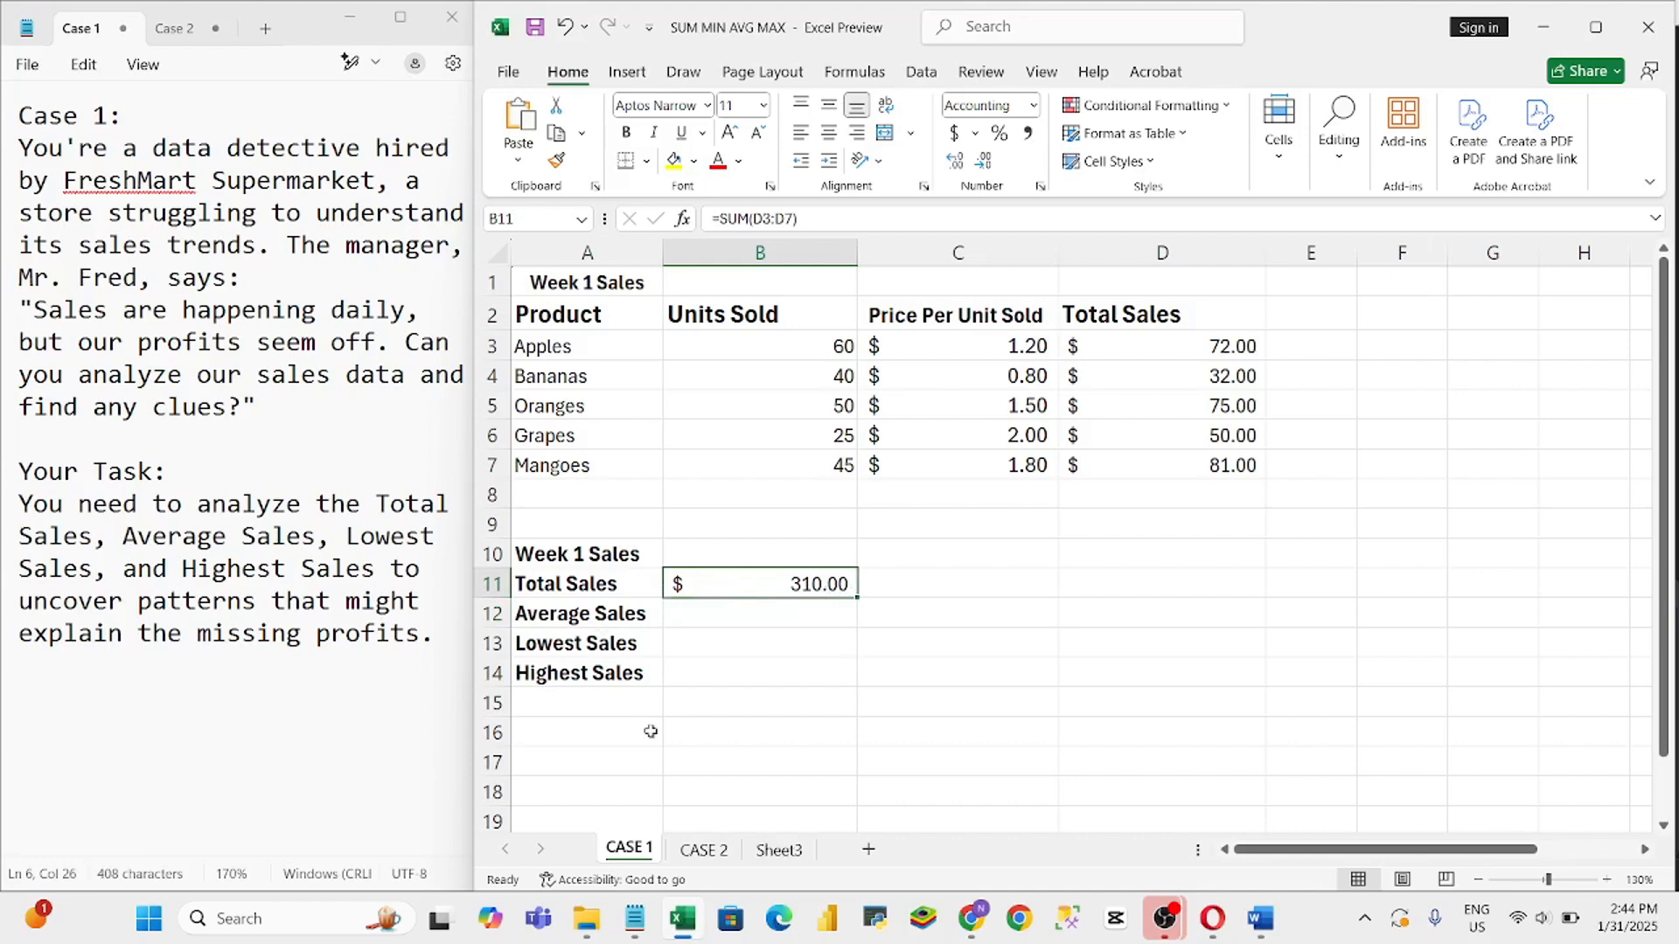
Calculate the Week 1 Average Sales in B12 with an AVERAGE formula over the Total Sales range D3:D7
{"action": "left_click", "coordinate": [708, 618]}
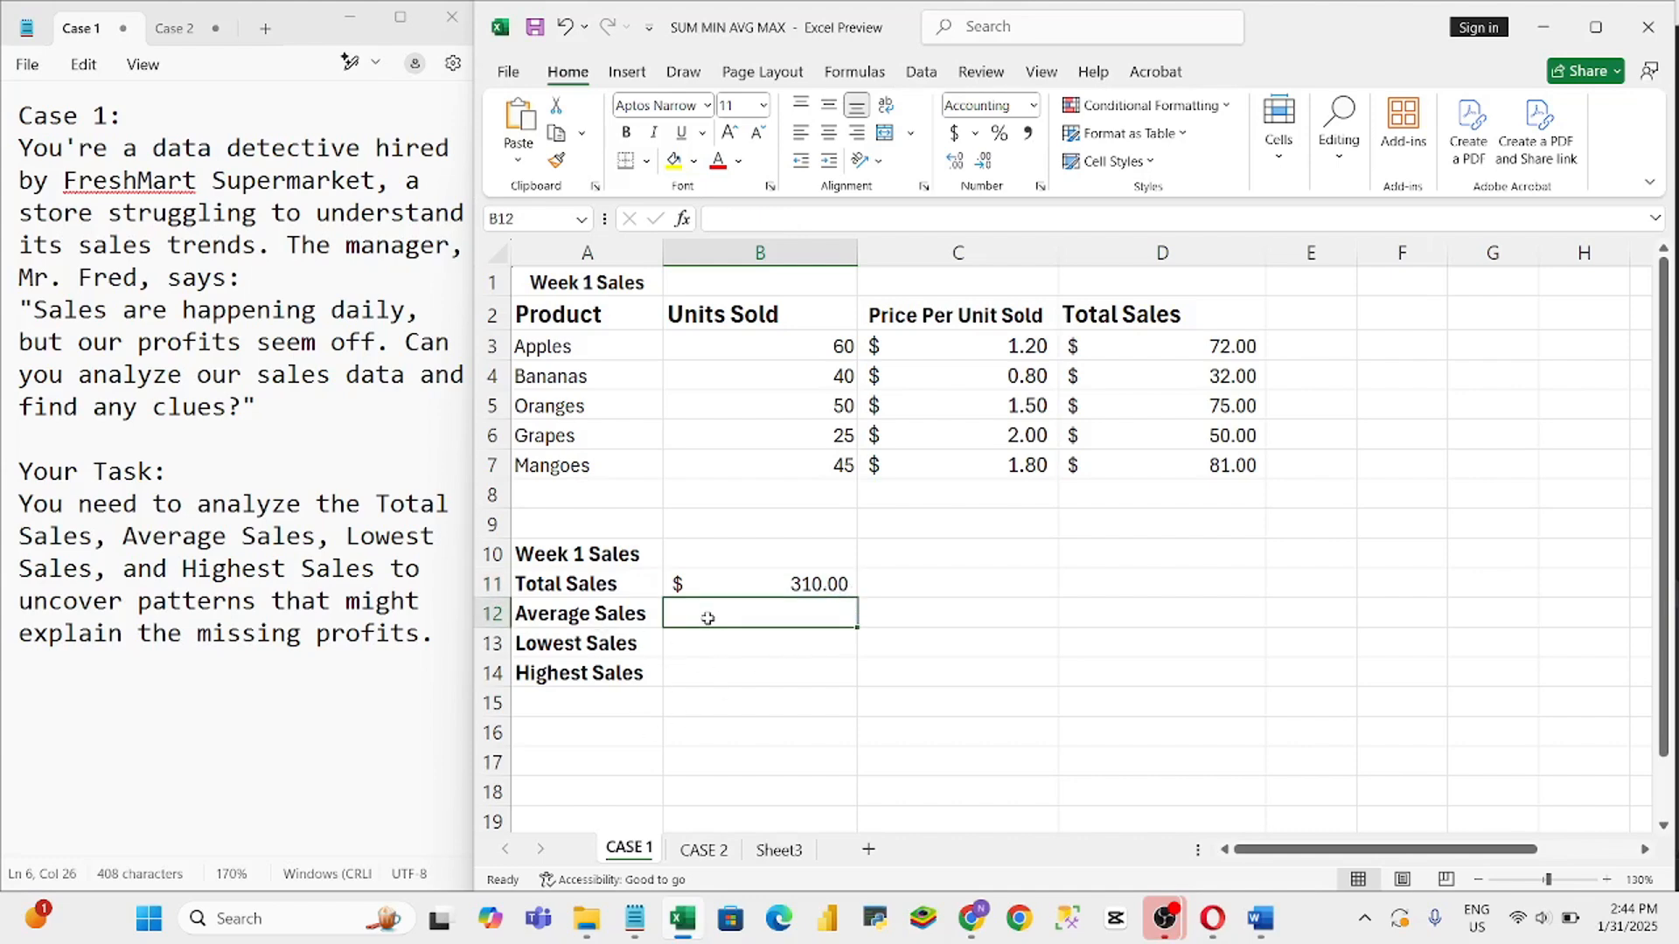
{"action": "double_click", "coordinate": [726, 621]}
{"action": "type", "text": "="}
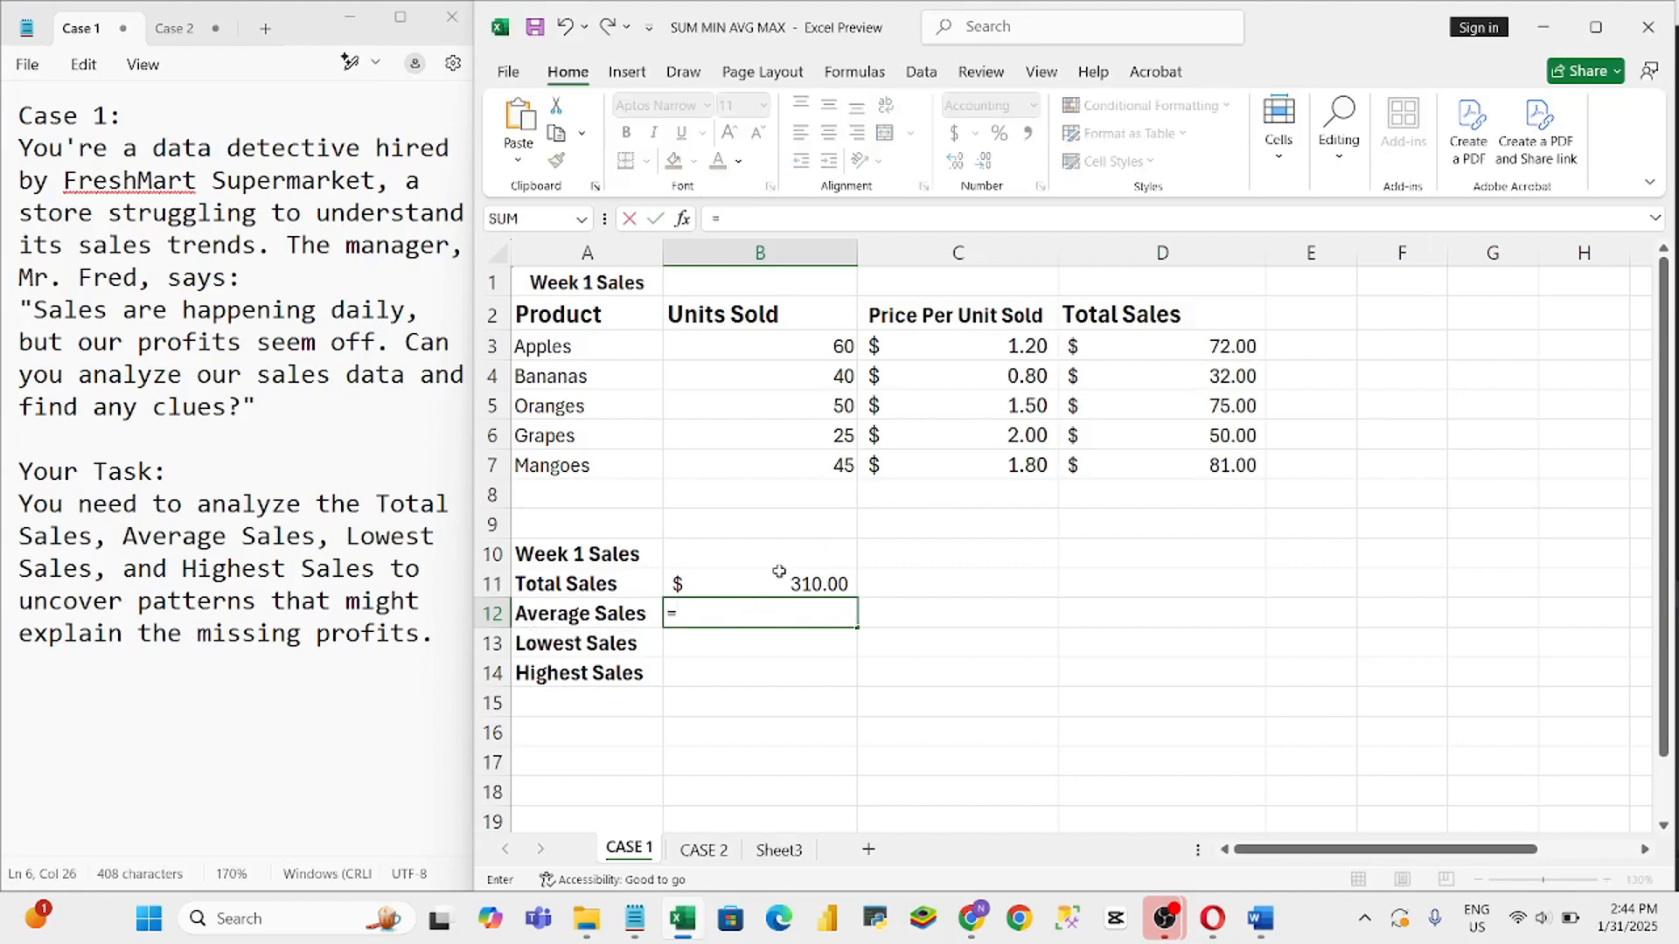
{"action": "type", "text": "AV"}
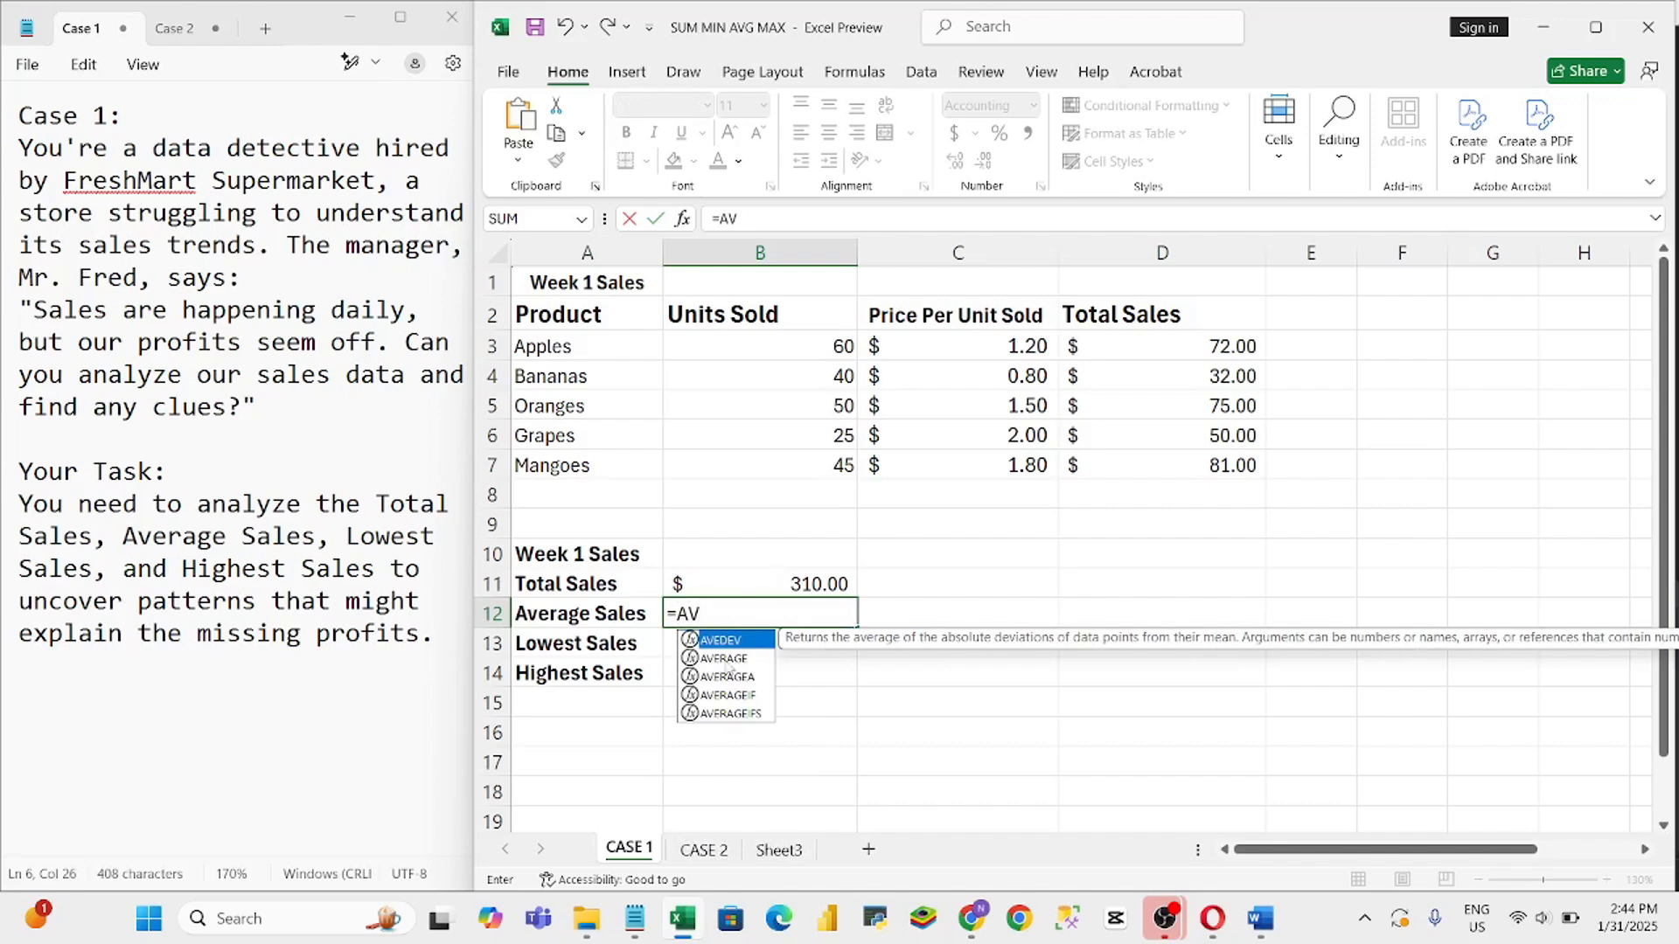
{"action": "double_click", "coordinate": [723, 659]}
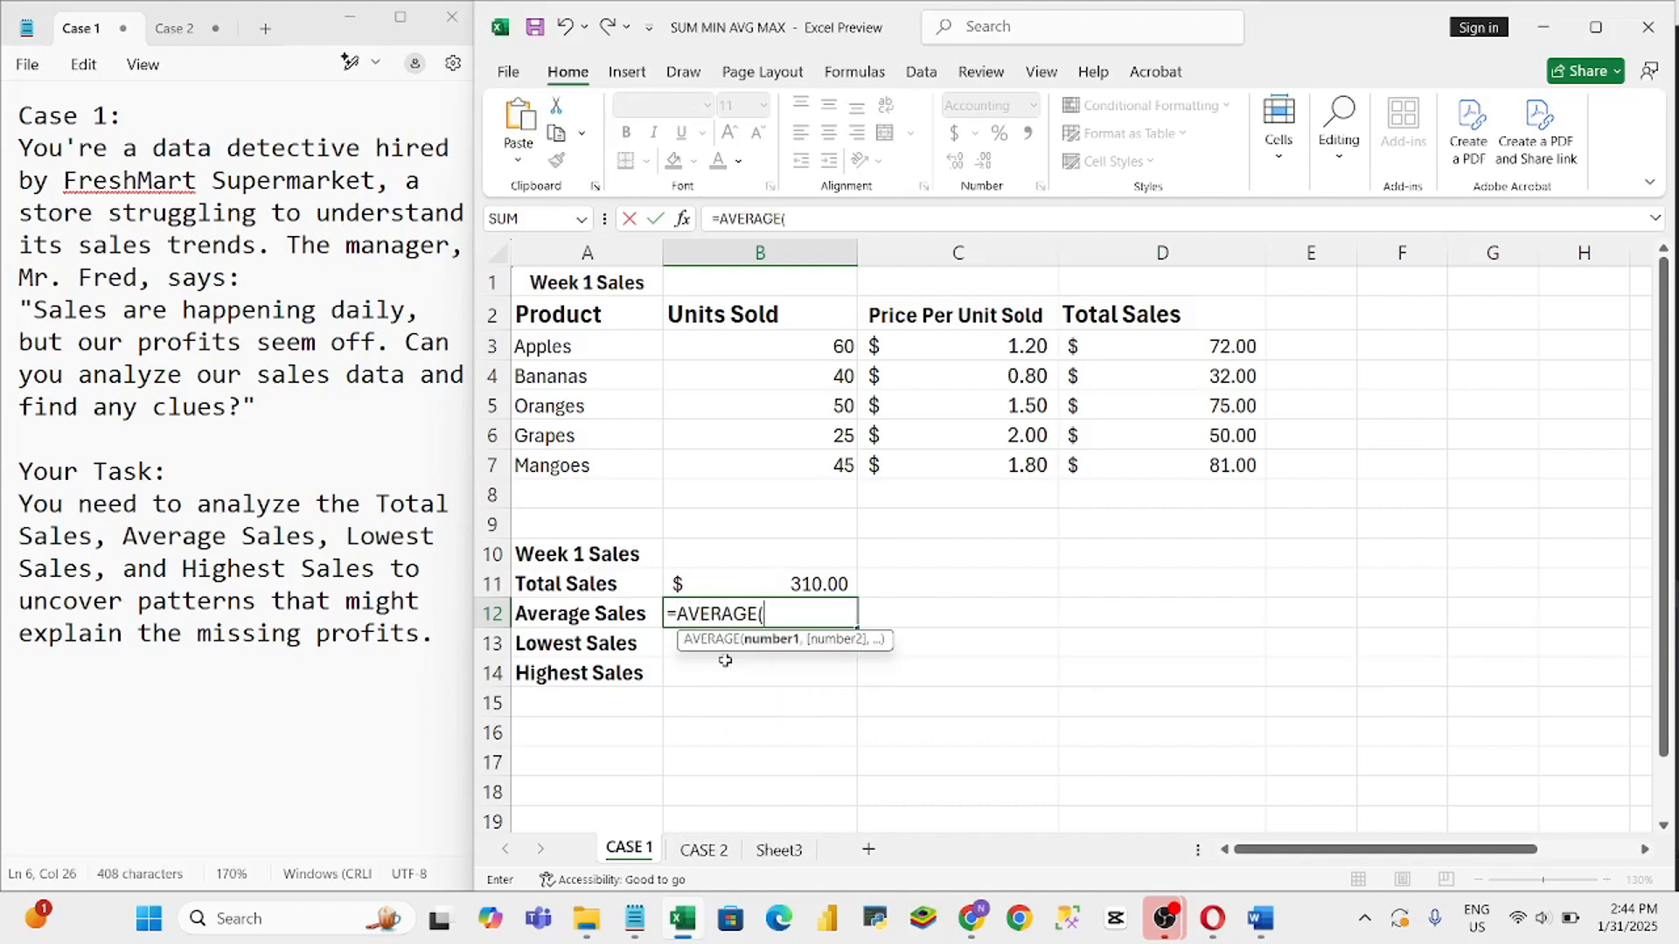
{"action": "left_click", "coordinate": [1211, 348]}
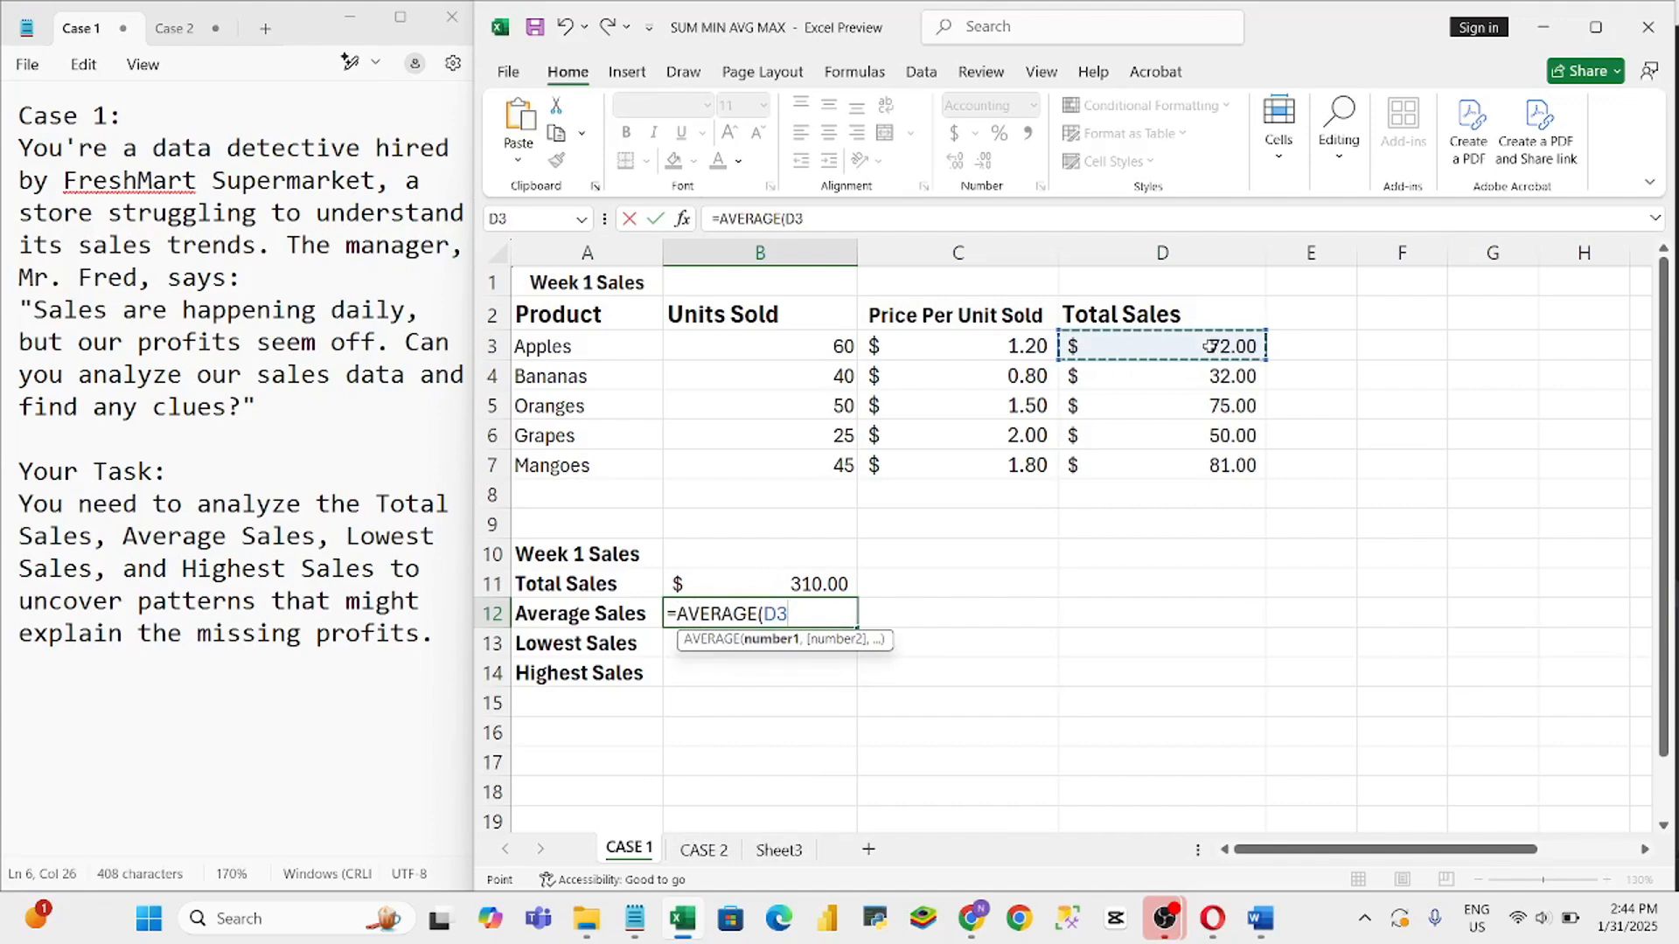
{"action": "key", "text": "F8"}
{"action": "left_click", "coordinate": [1167, 472]}
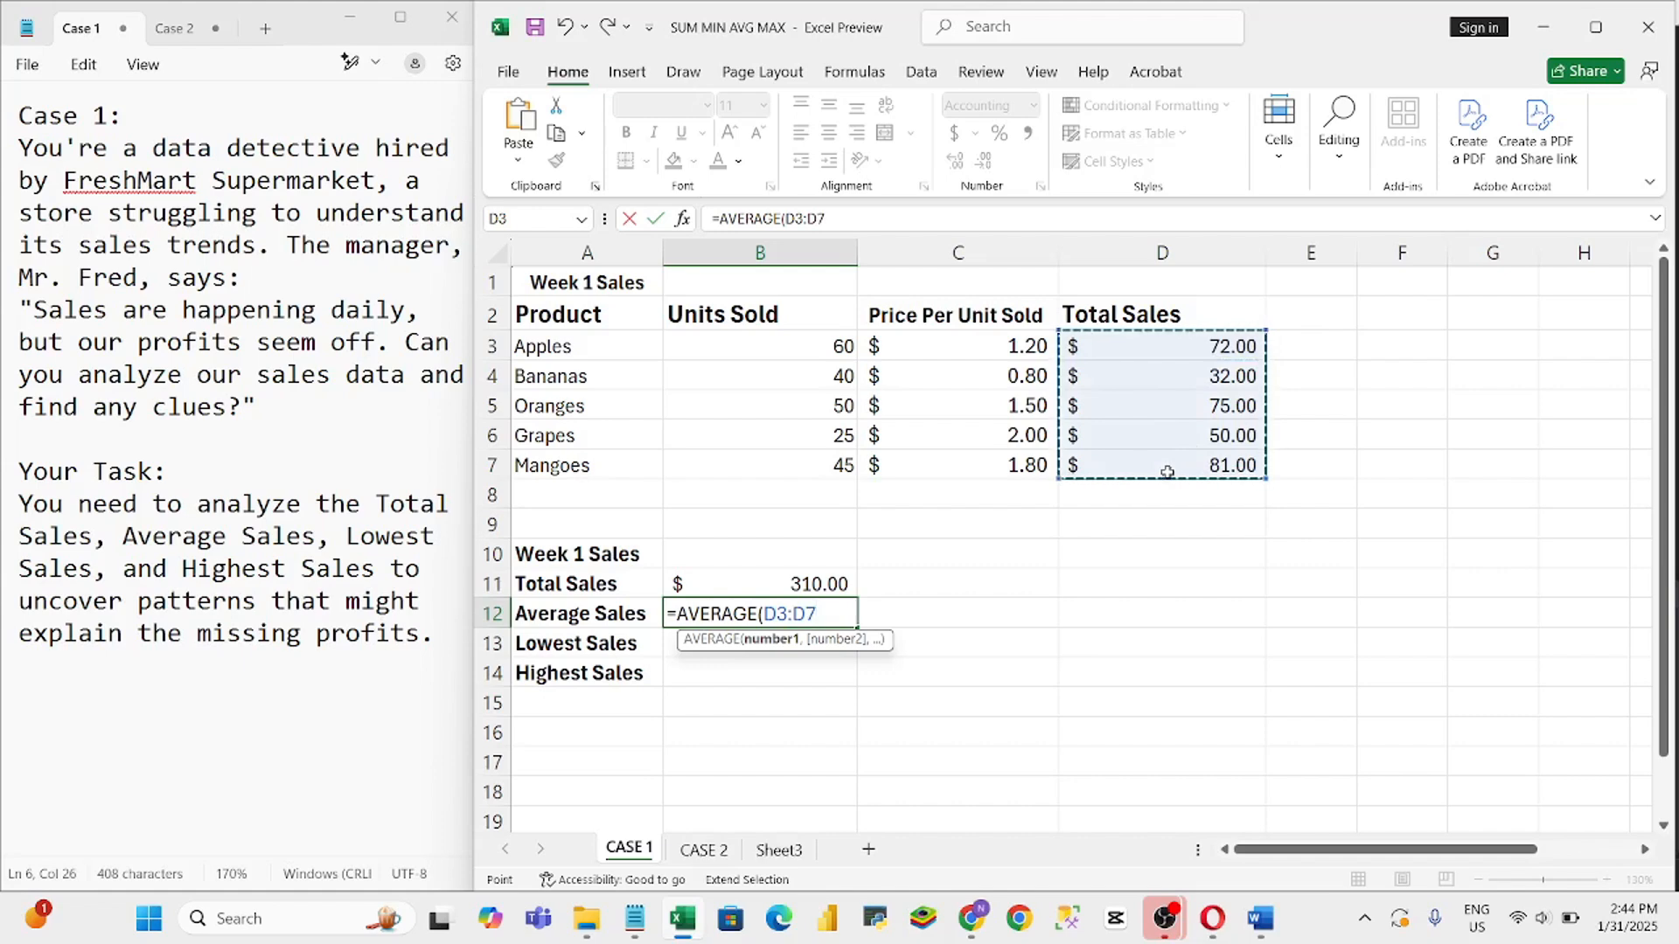
{"action": "key", "text": "Return"}
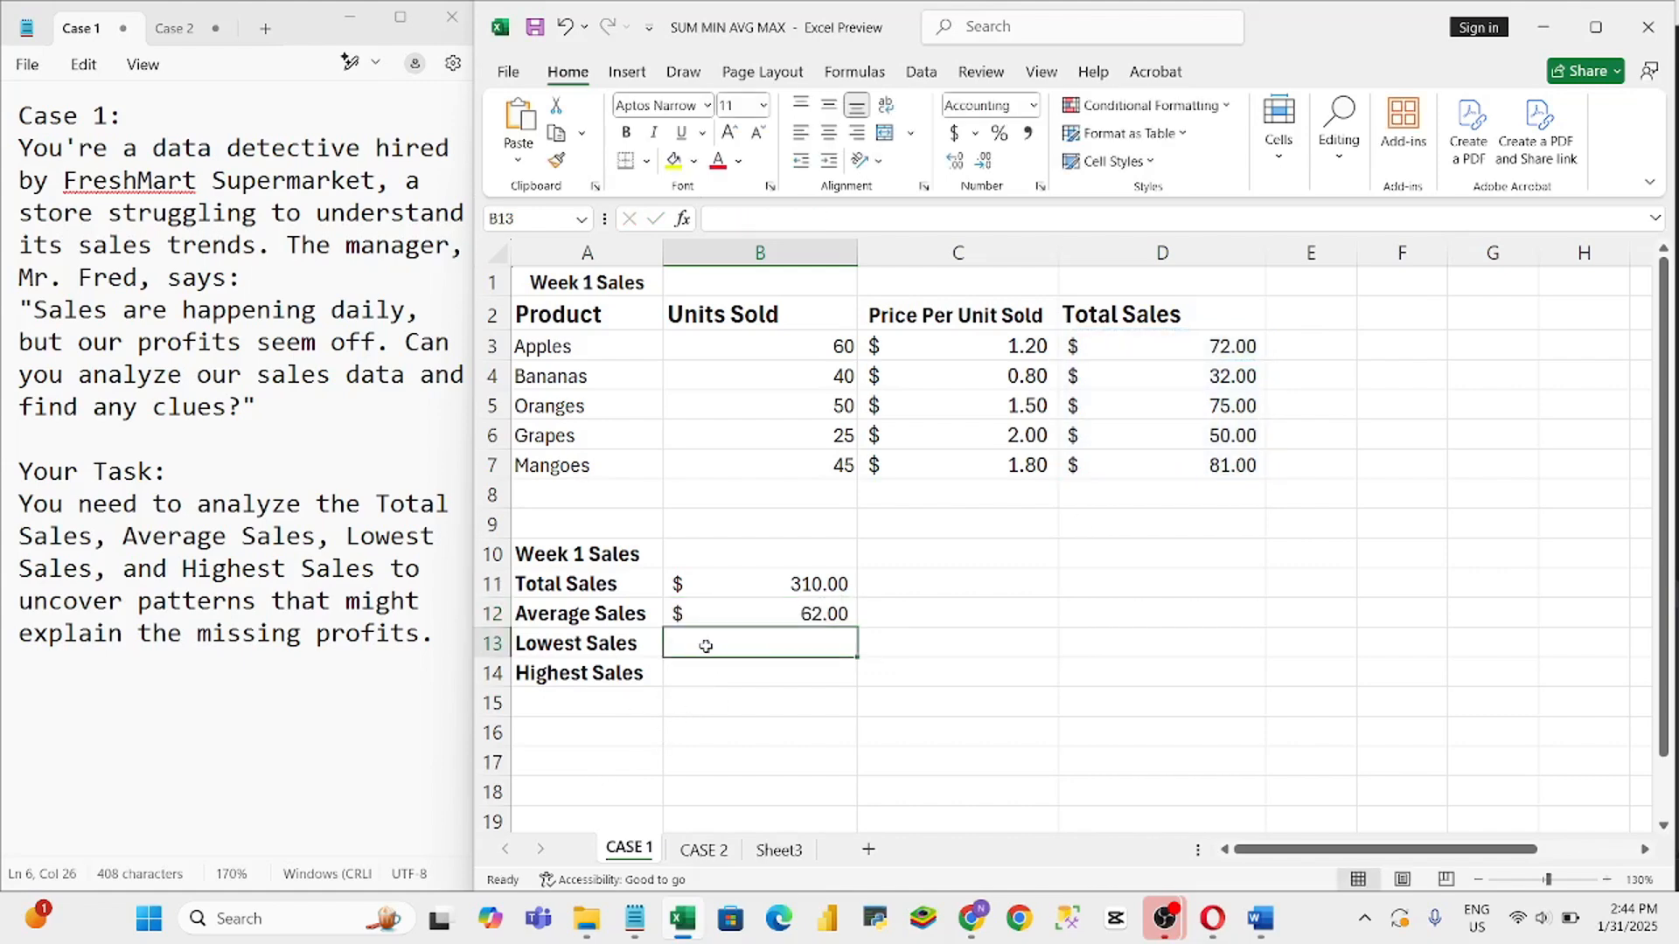
Calculate the Week 1 Lowest Sales in B13 with a MIN formula over the Total Sales range D3:D7
{"action": "type", "text": "="}
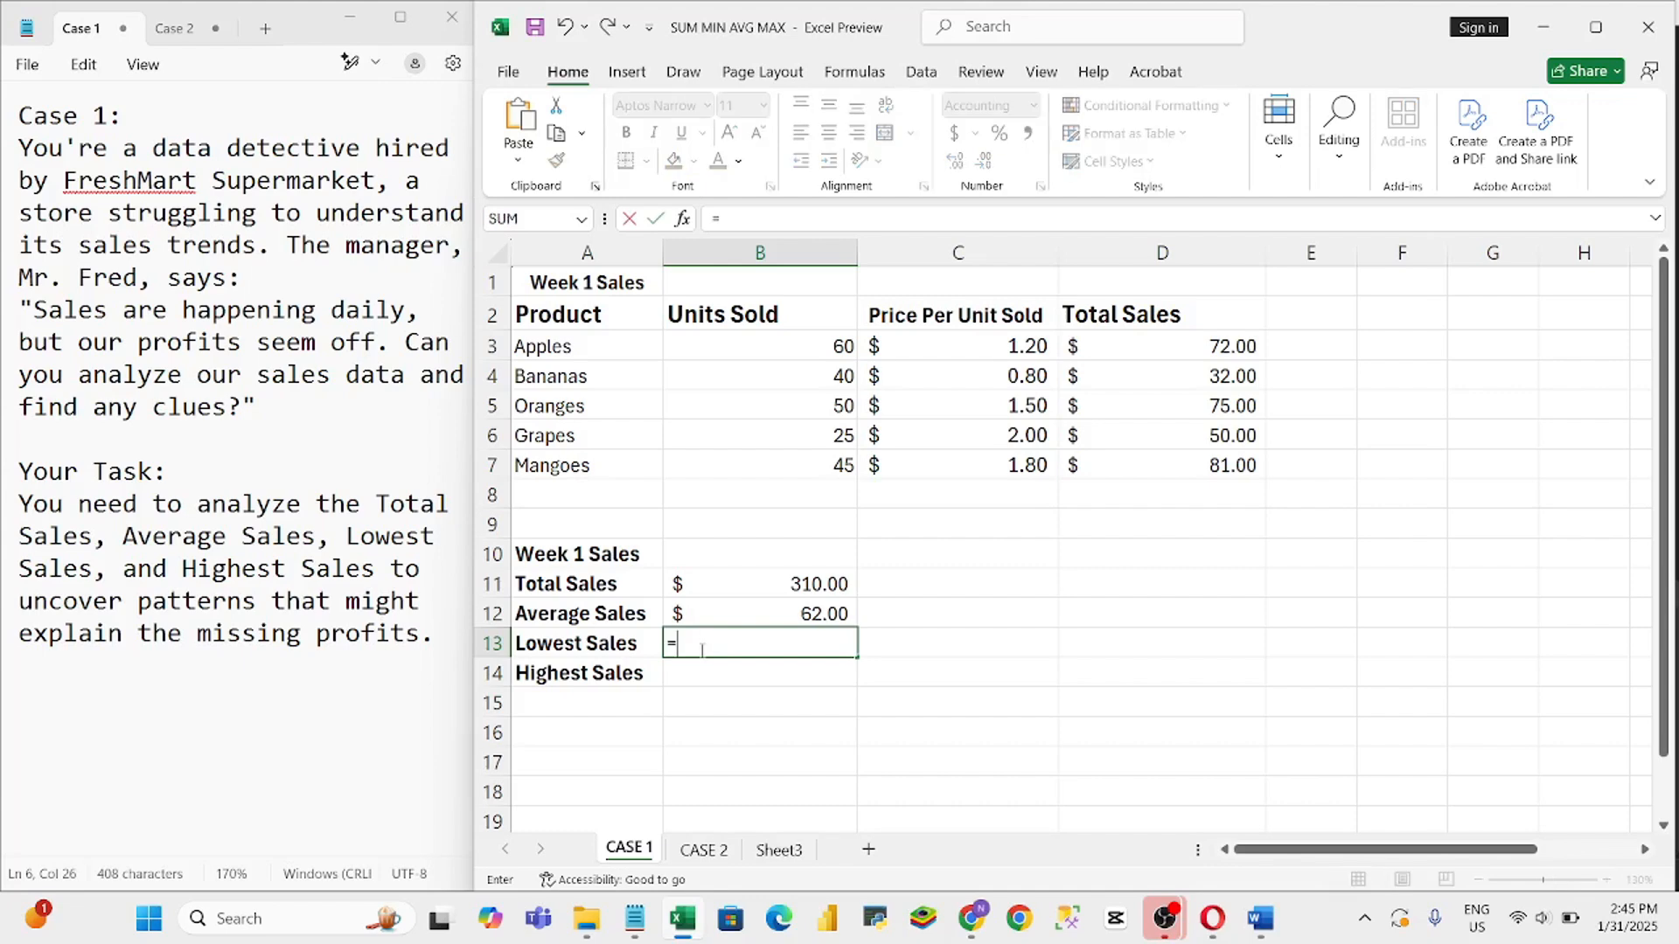
{"action": "type", "text": "MIN"}
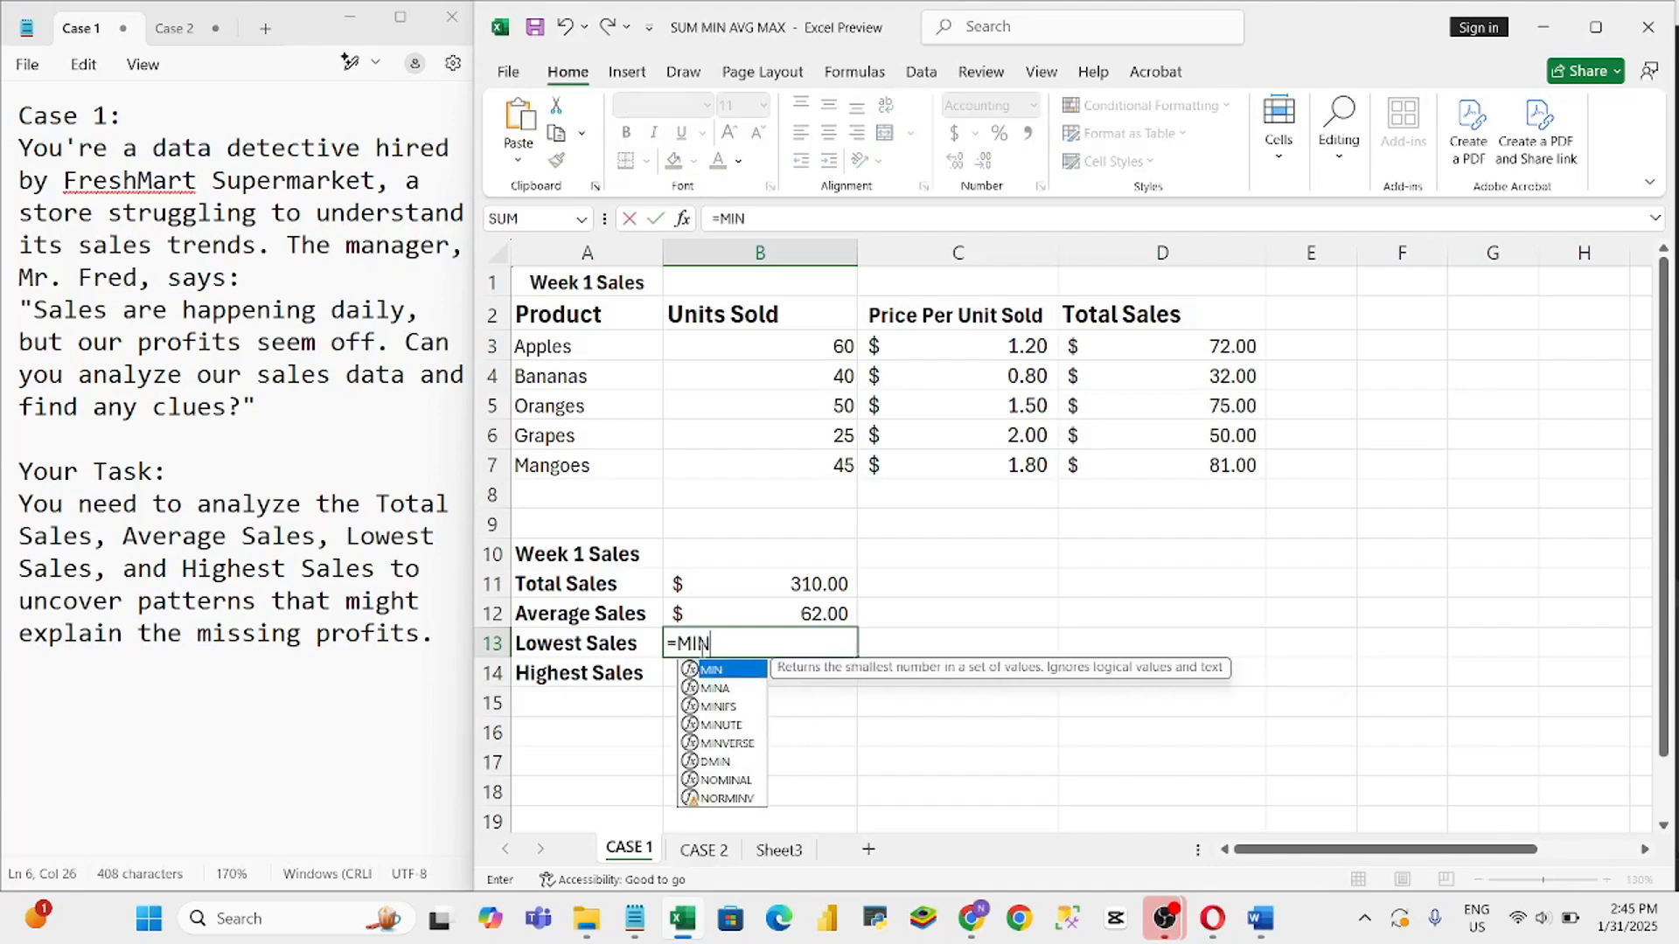
{"action": "double_click", "coordinate": [716, 670]}
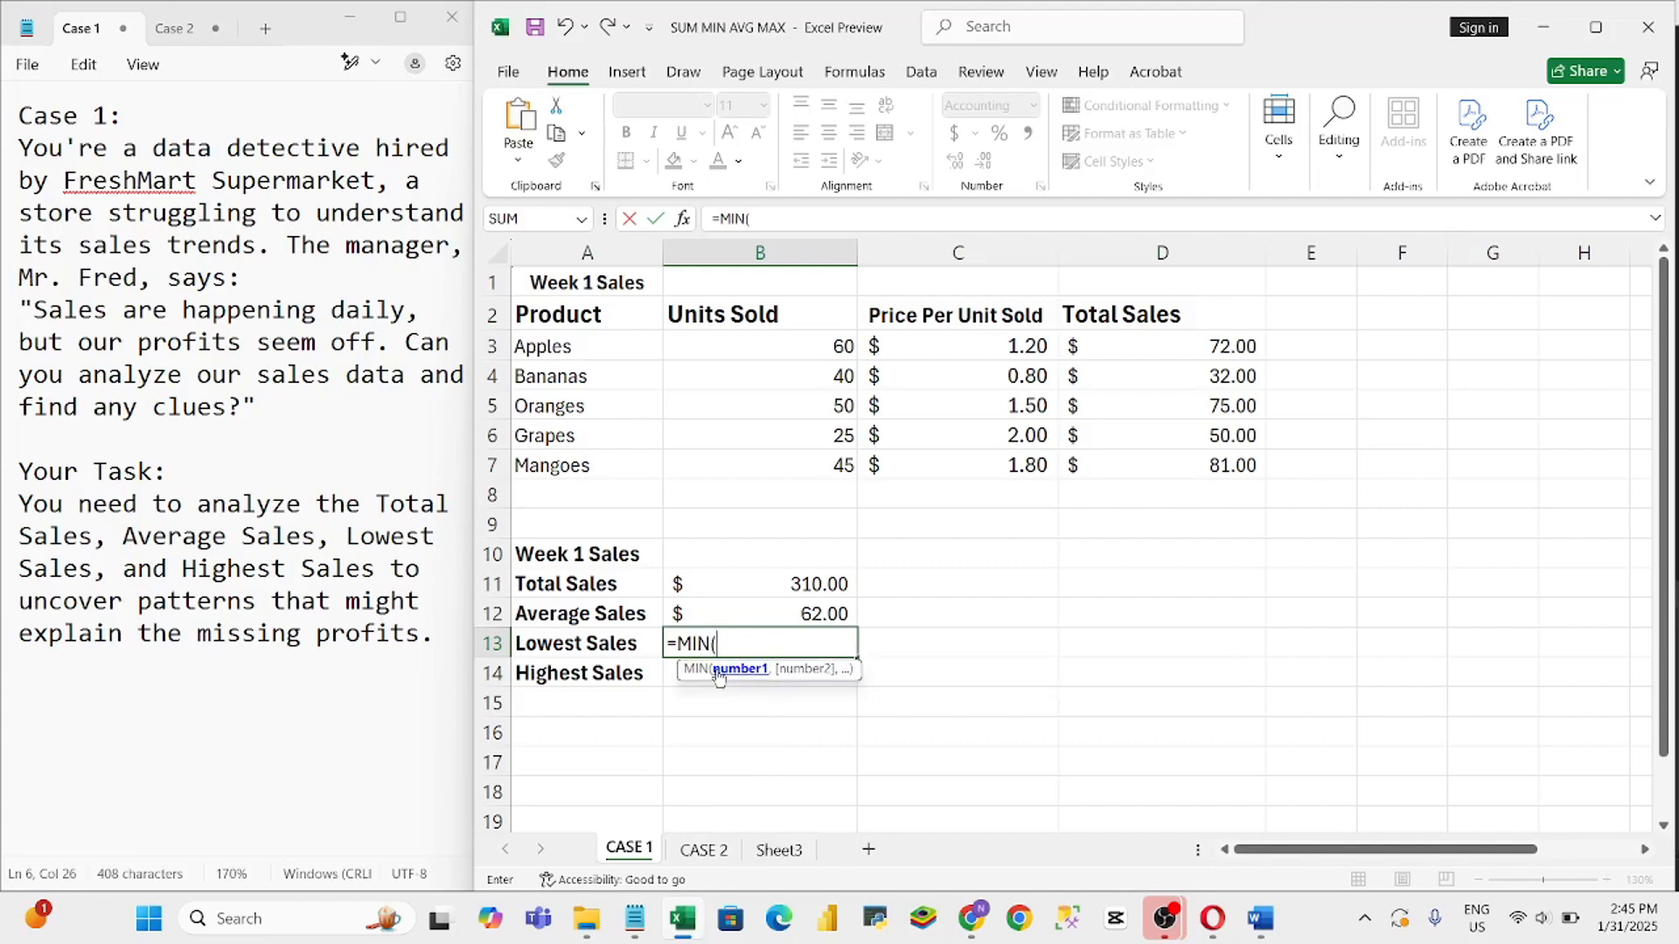
{"action": "left_click", "coordinate": [1197, 348]}
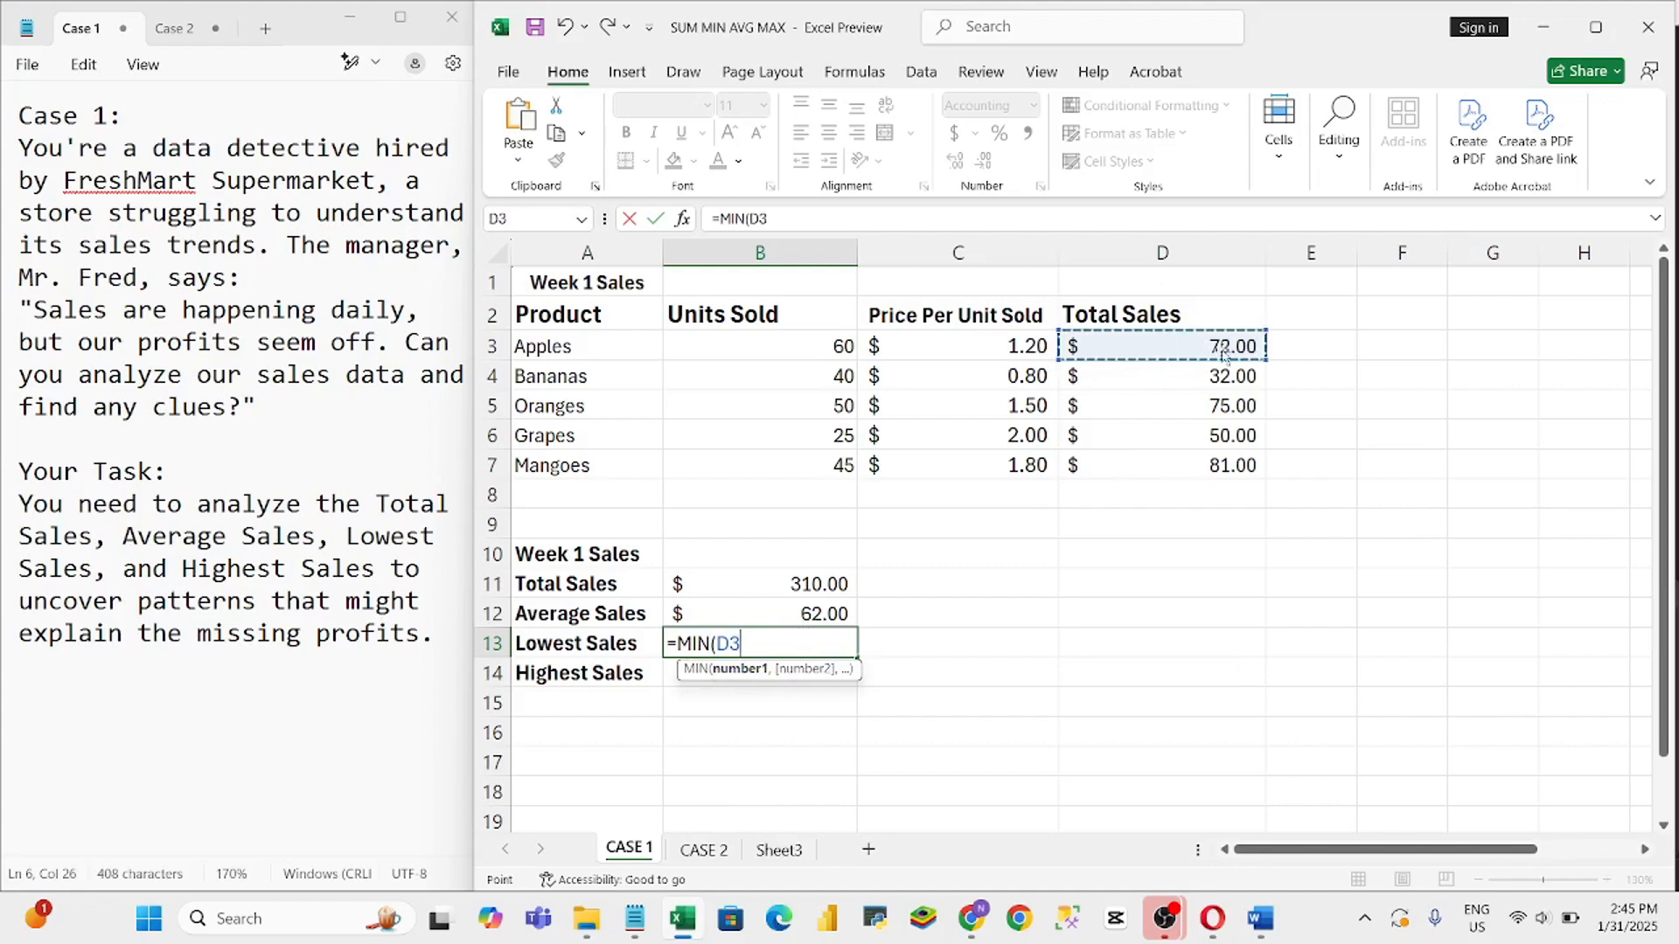
{"action": "key", "text": "F8"}
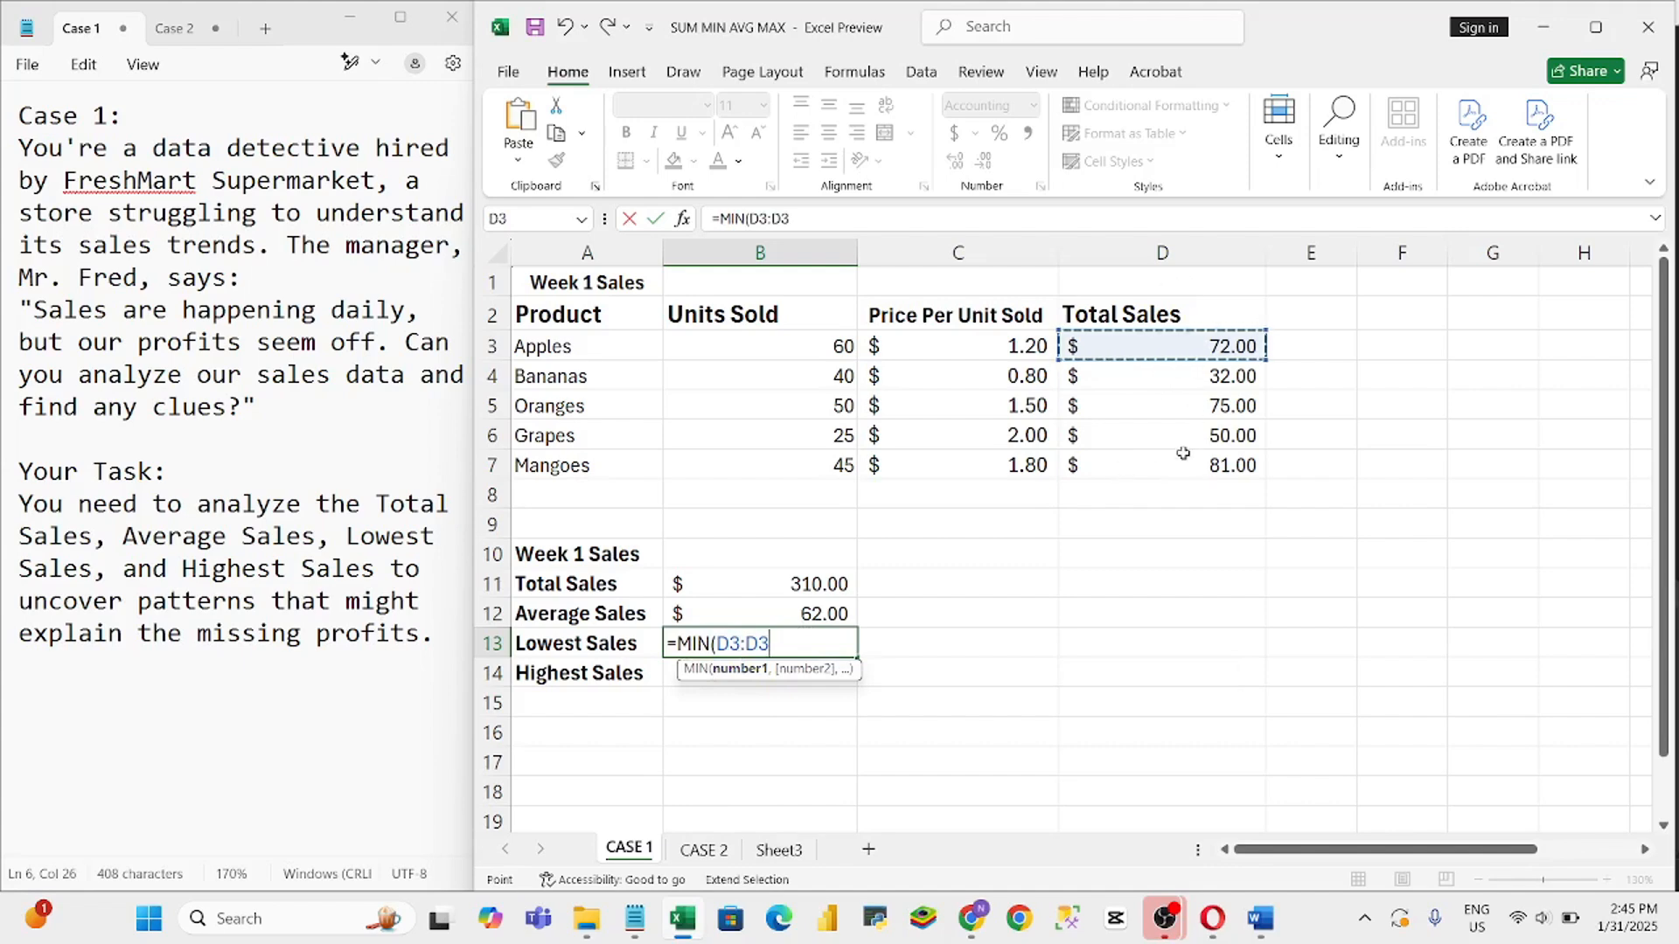
{"action": "left_click", "coordinate": [1182, 466]}
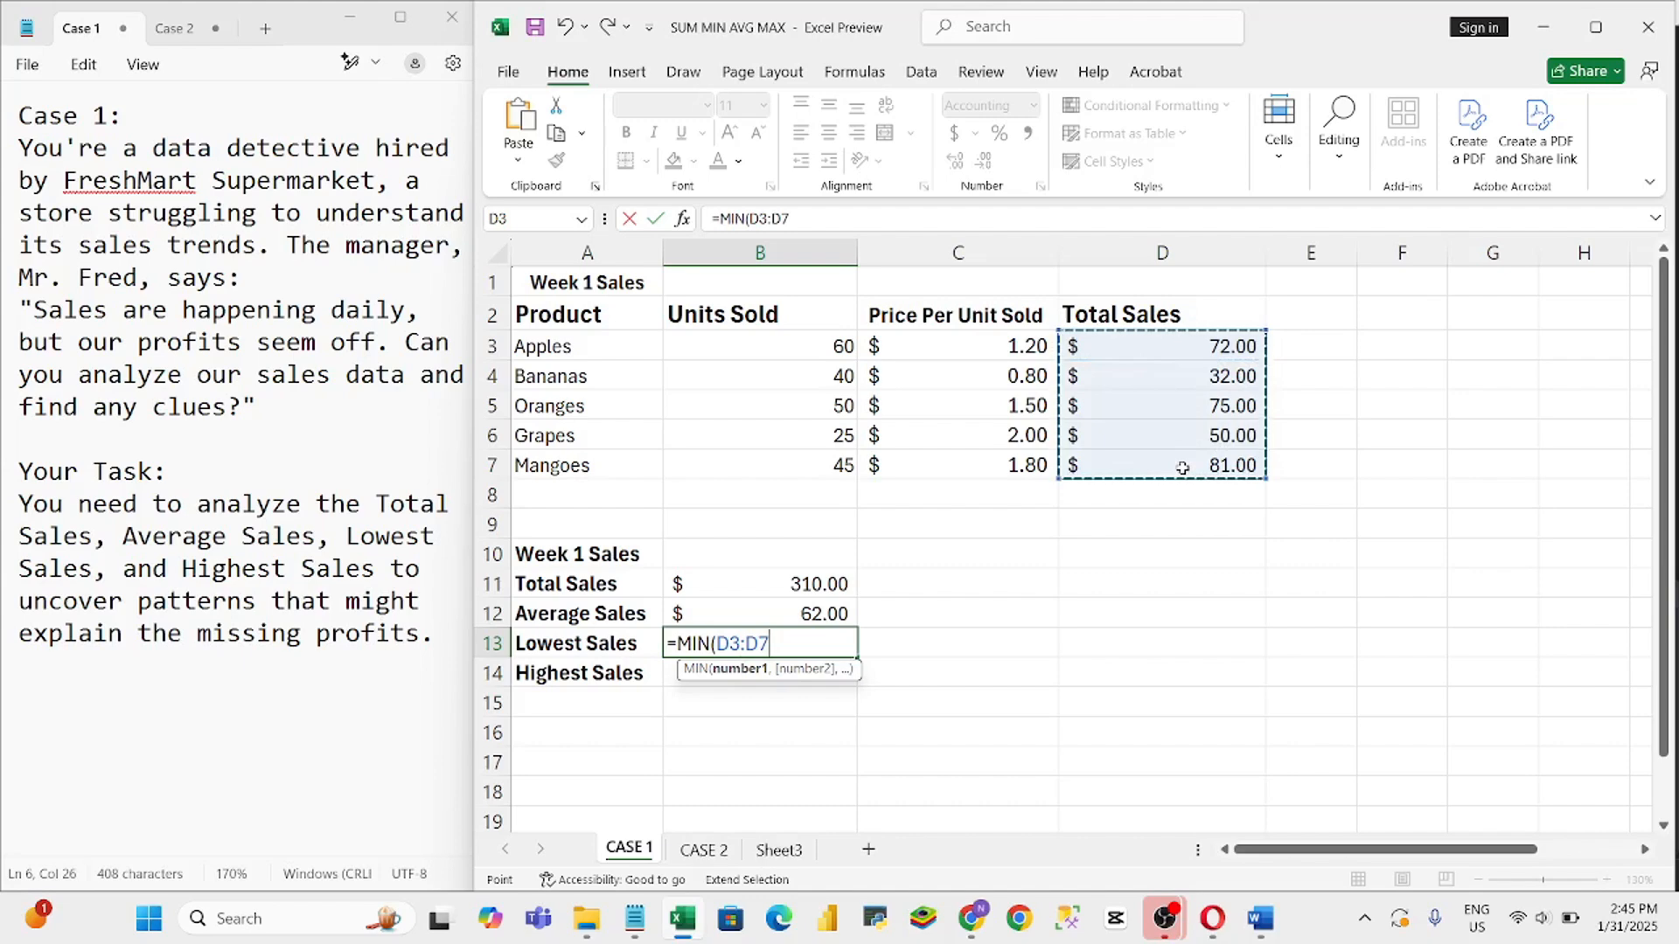
{"action": "key", "text": "Return"}
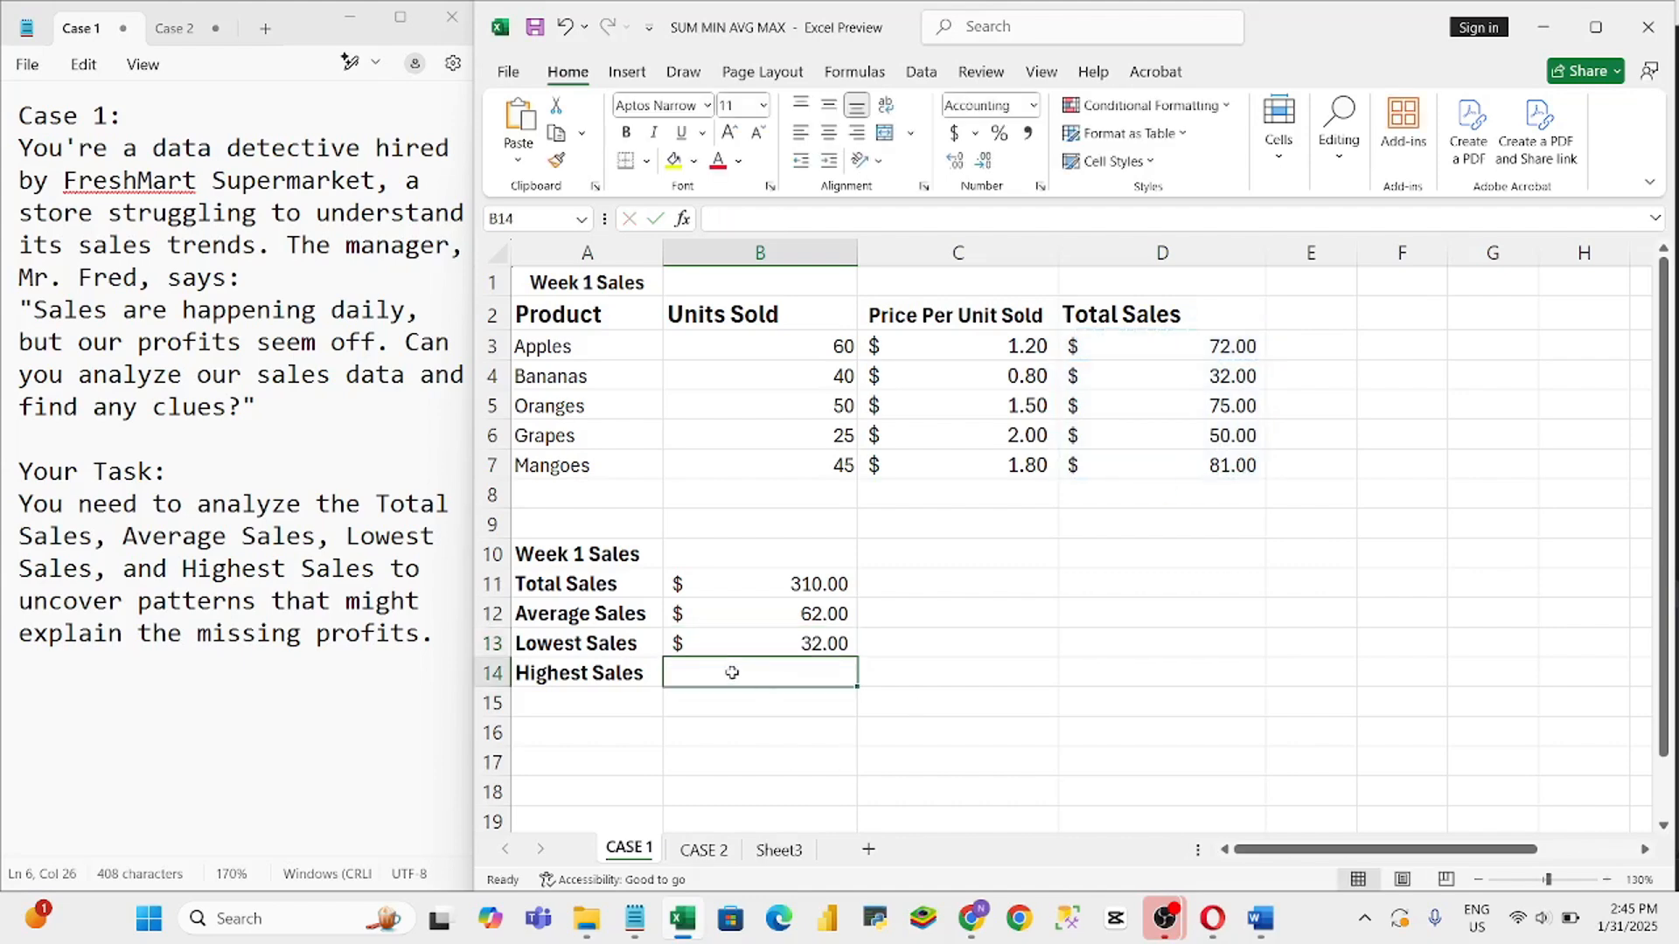
Calculate the Week 1 Highest Sales in B14 with a MAX formula over the Total Sales range D3:D7
{"action": "type", "text": "="}
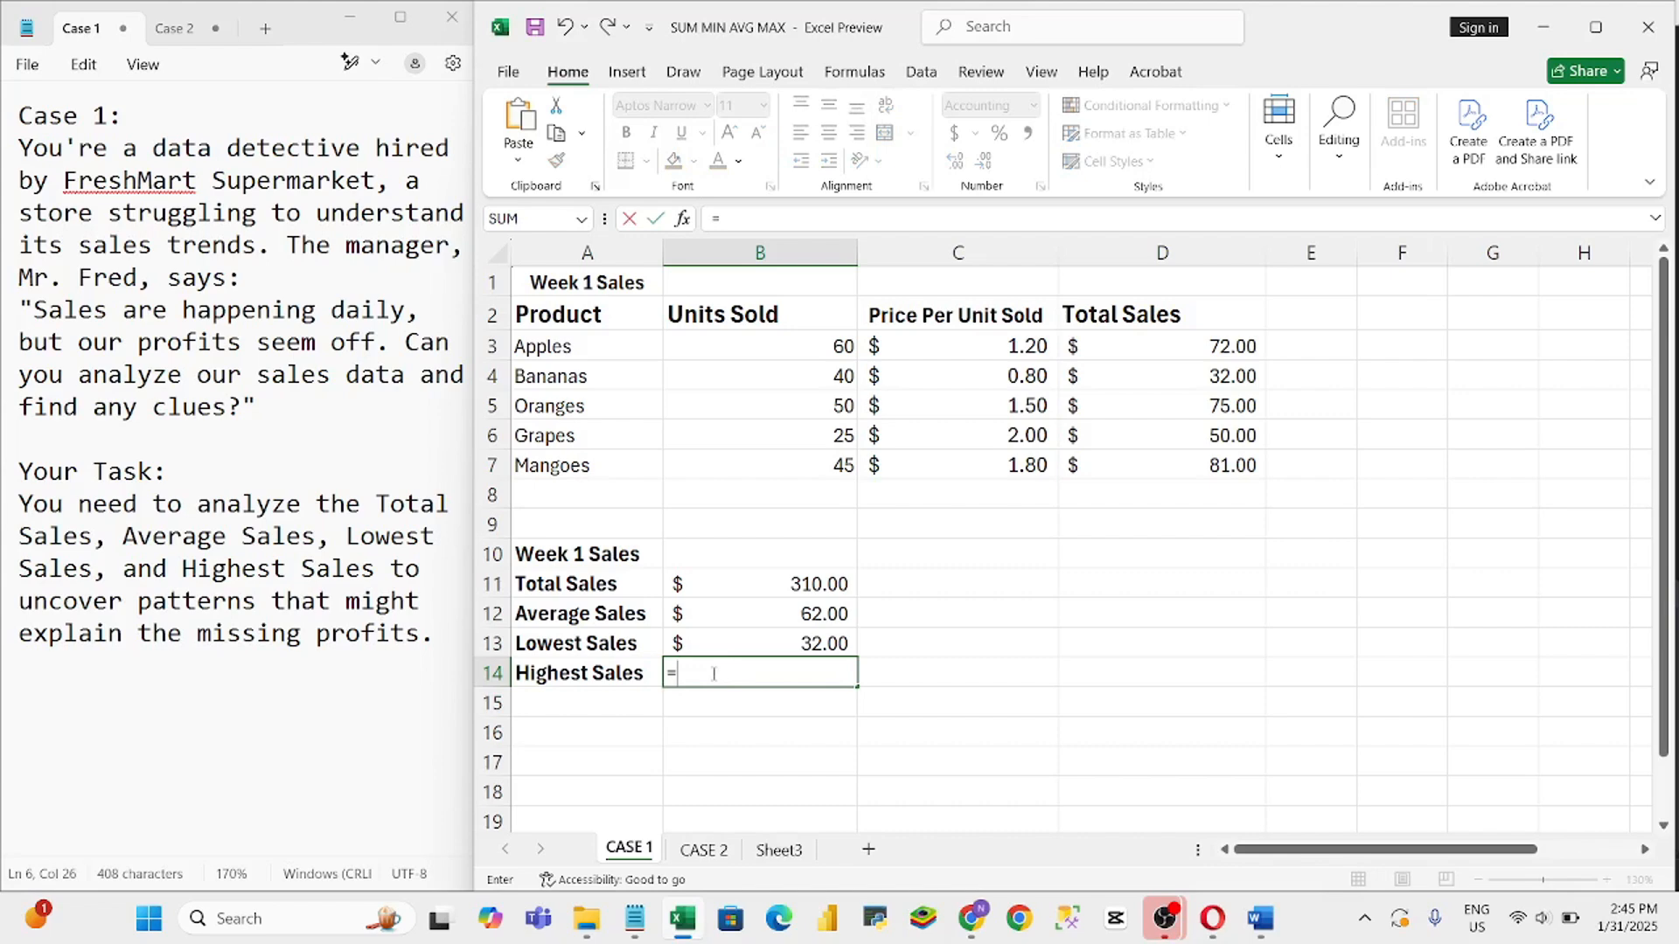
{"action": "type", "text": "MAX"}
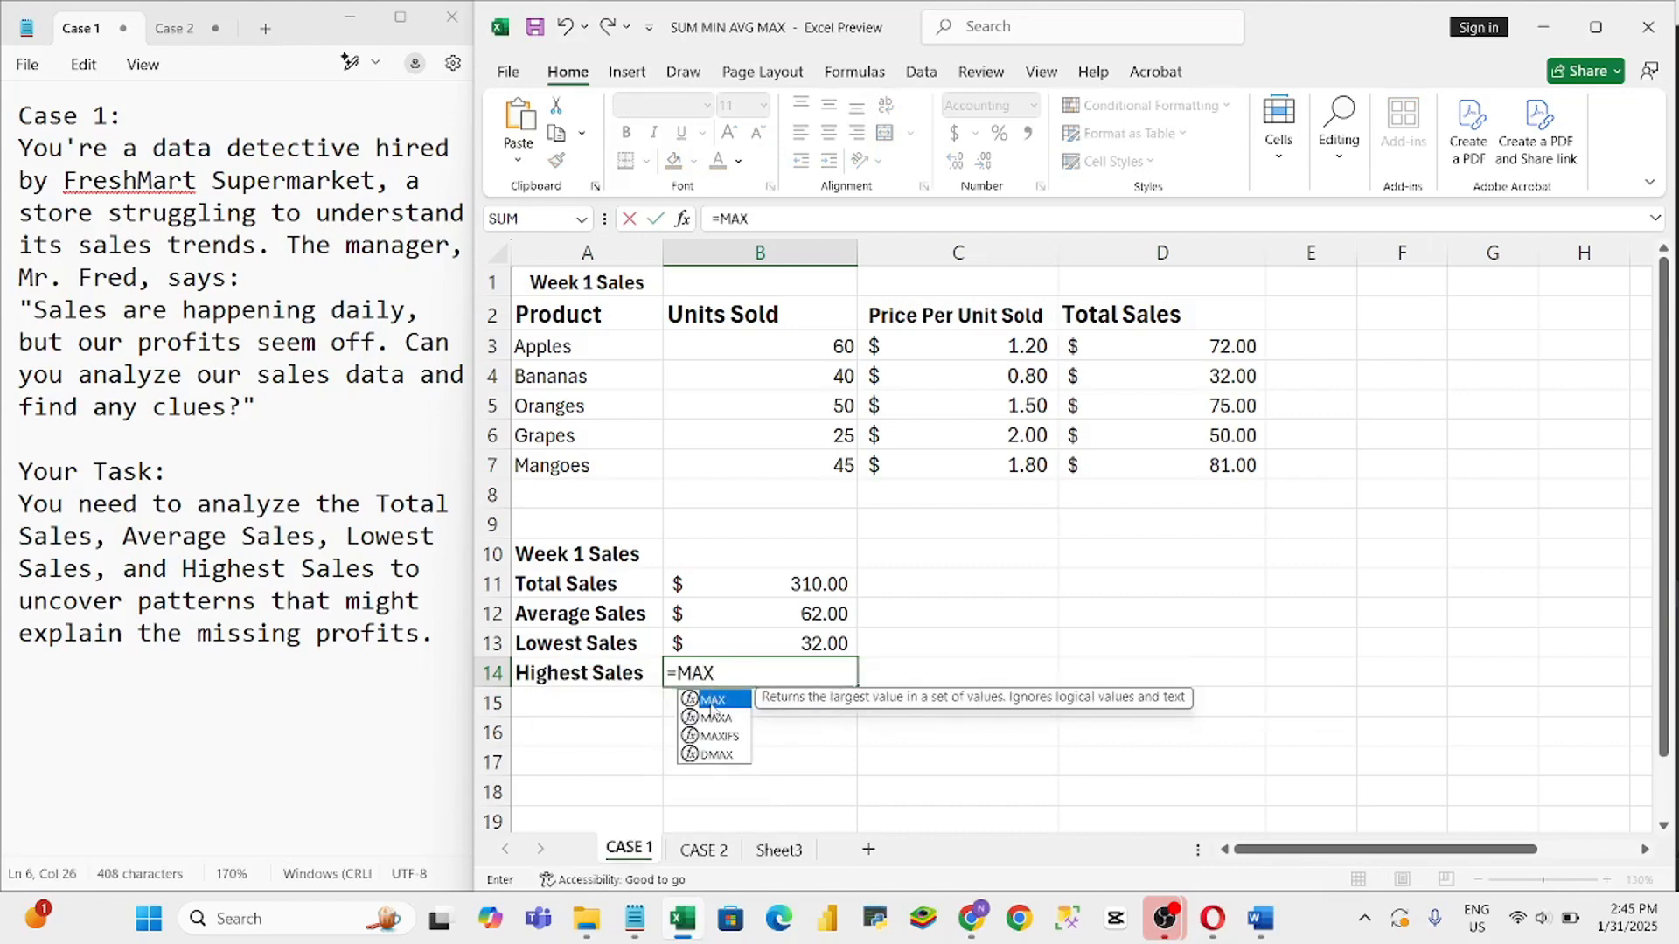
{"action": "double_click", "coordinate": [713, 702]}
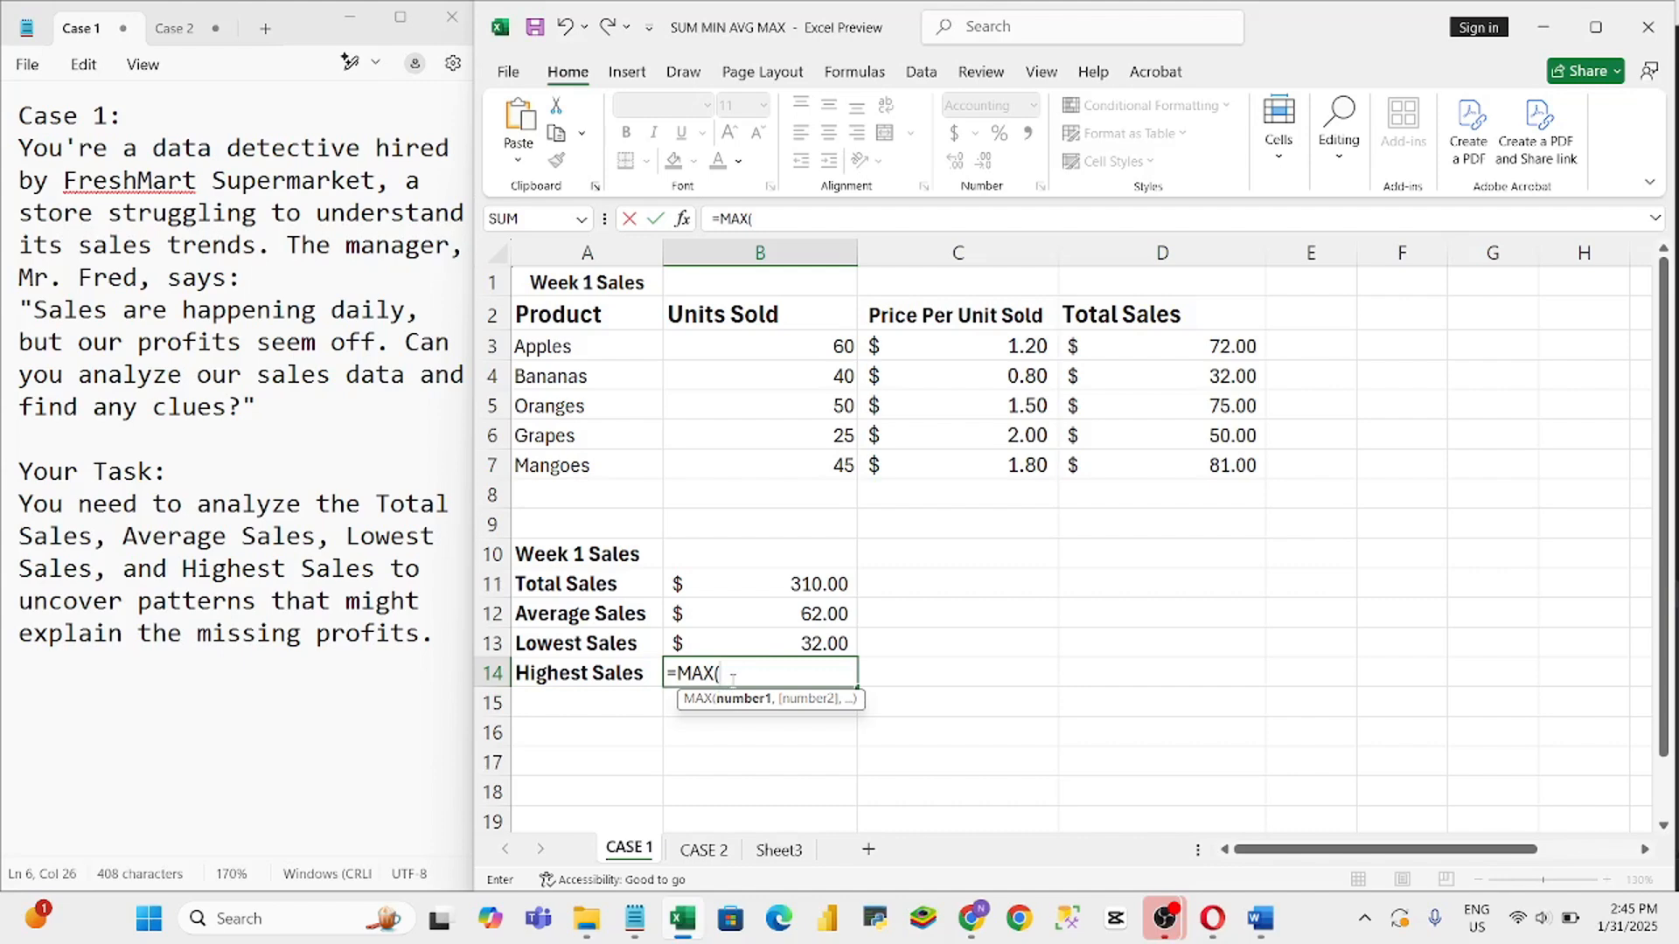
{"action": "left_click", "coordinate": [1180, 351]}
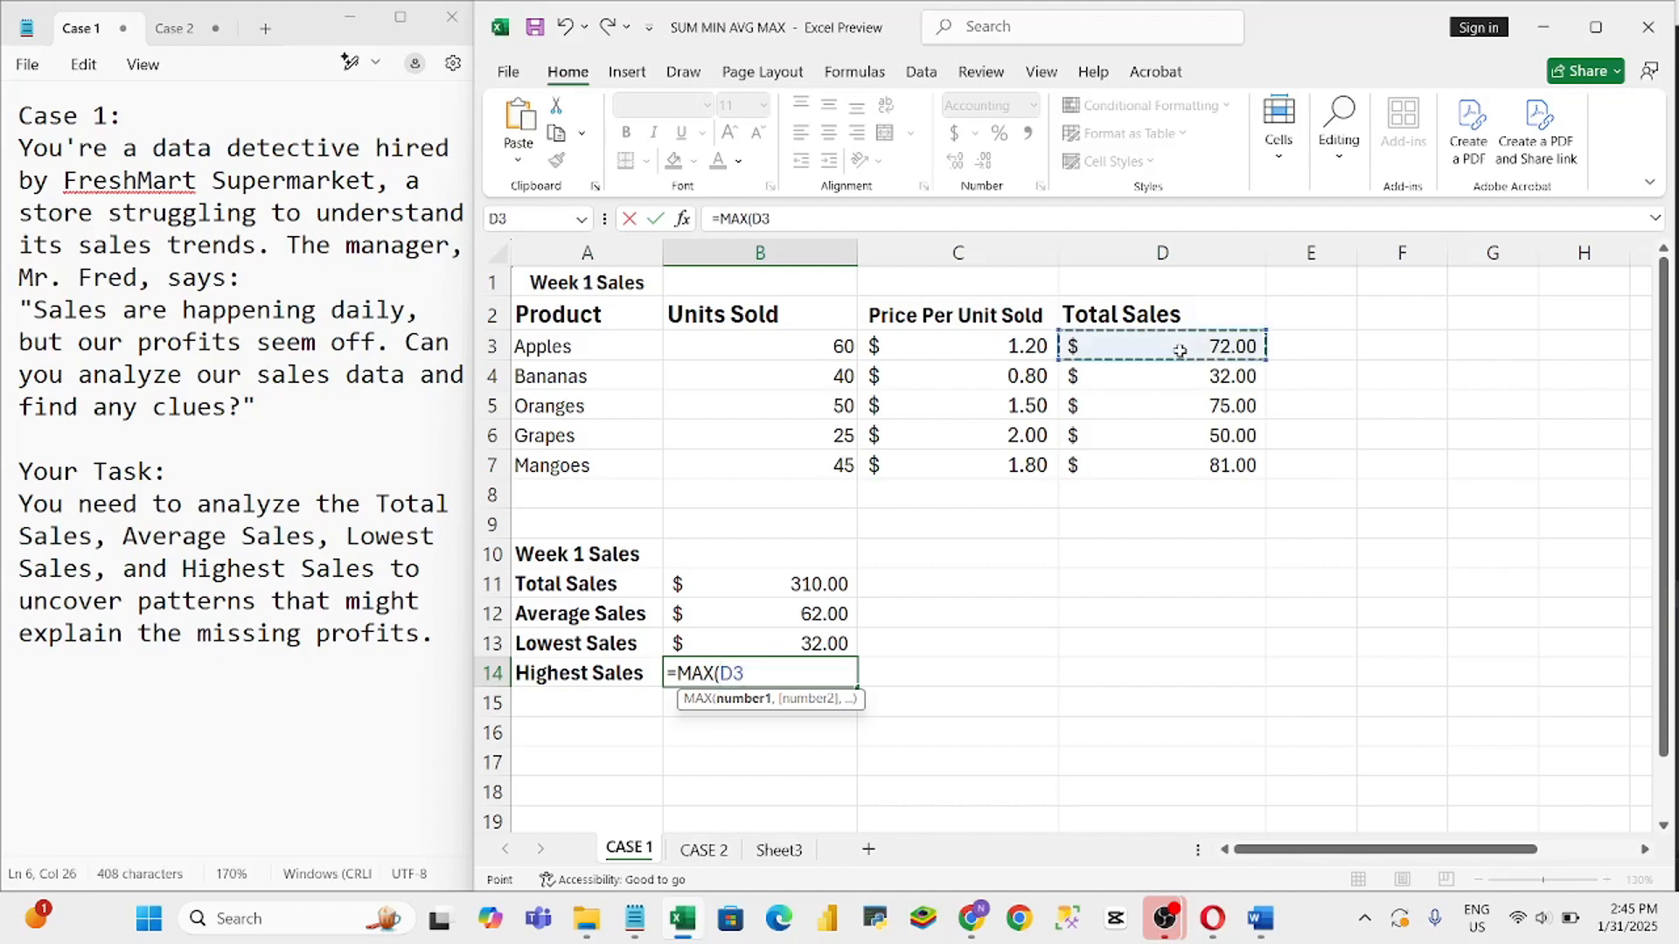
{"action": "left_click_drag", "start_coordinate": [1180, 351], "coordinate": [1164, 468]}
{"action": "key", "text": "Return"}
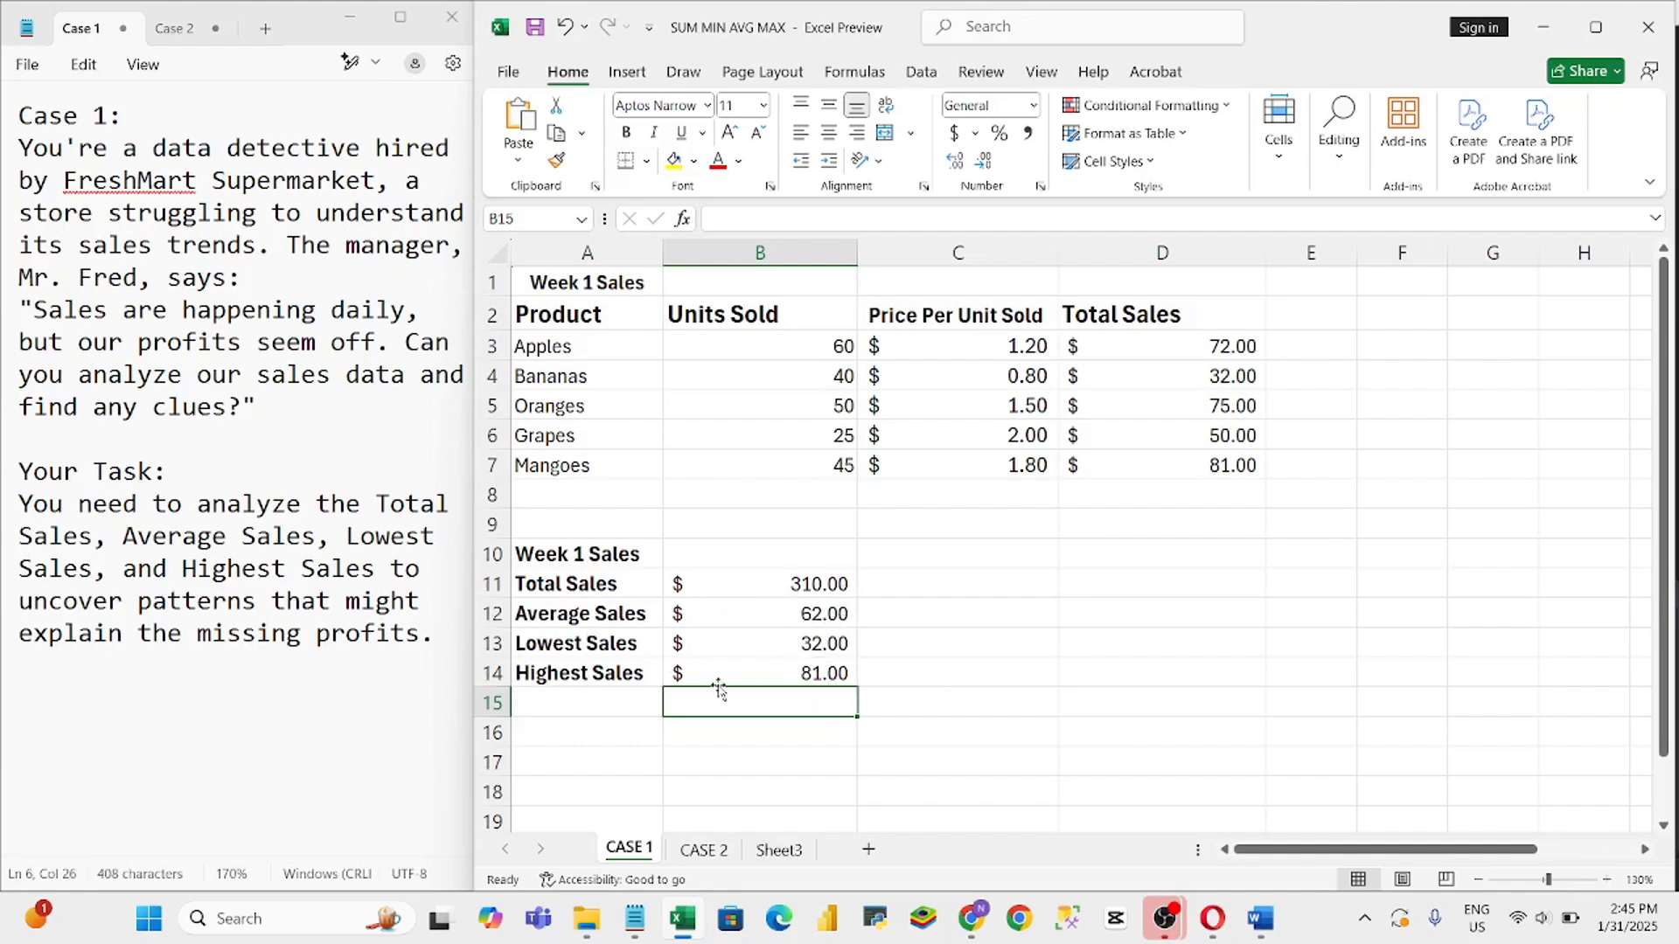
{"action": "left_click", "coordinate": [1007, 693]}
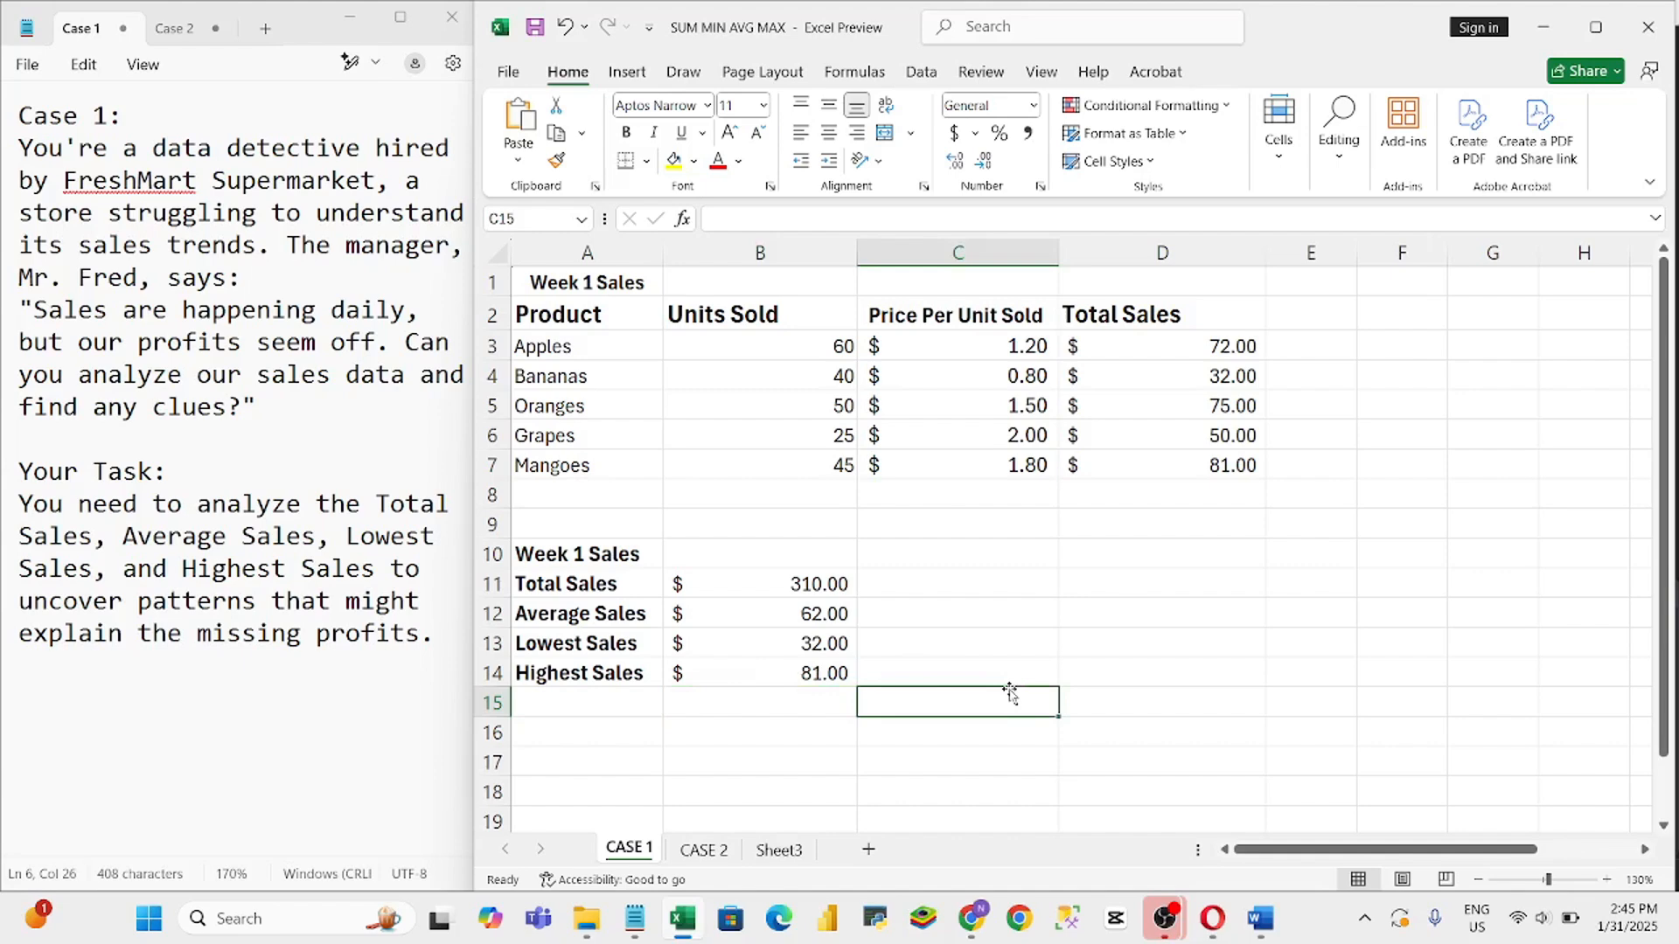
Review the Week 1 total, average, lowest and highest sales in B11:B14 against the product sales and the Case 1 task
{"action": "left_click", "coordinate": [118, 665]}
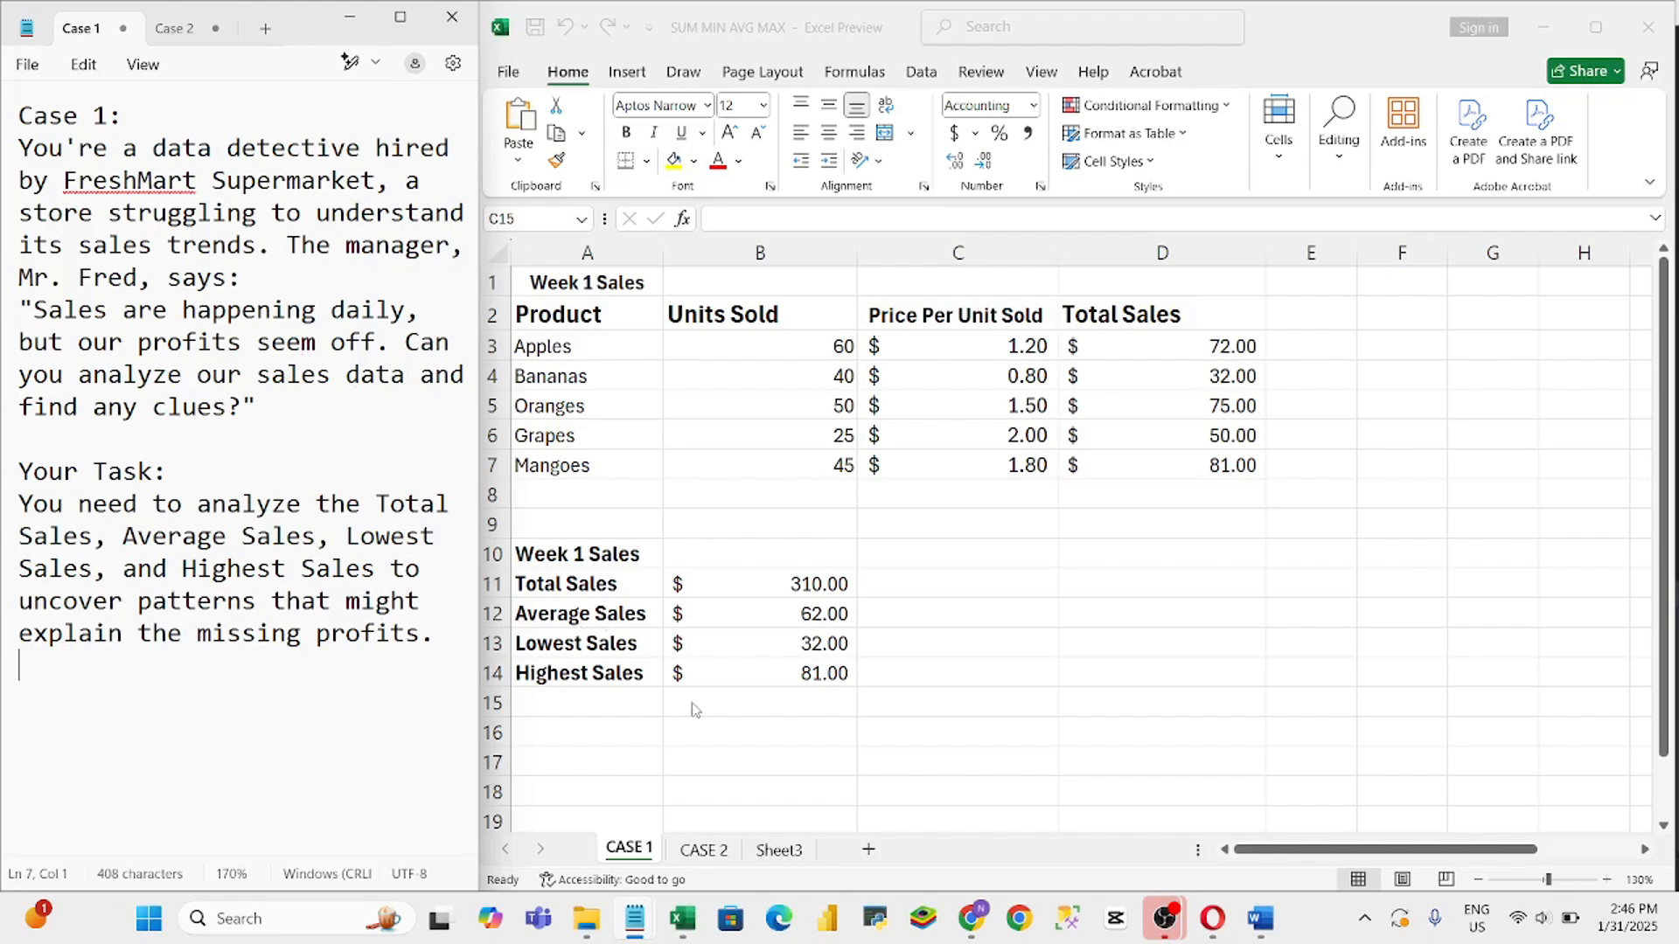
{"action": "left_click", "coordinate": [819, 587]}
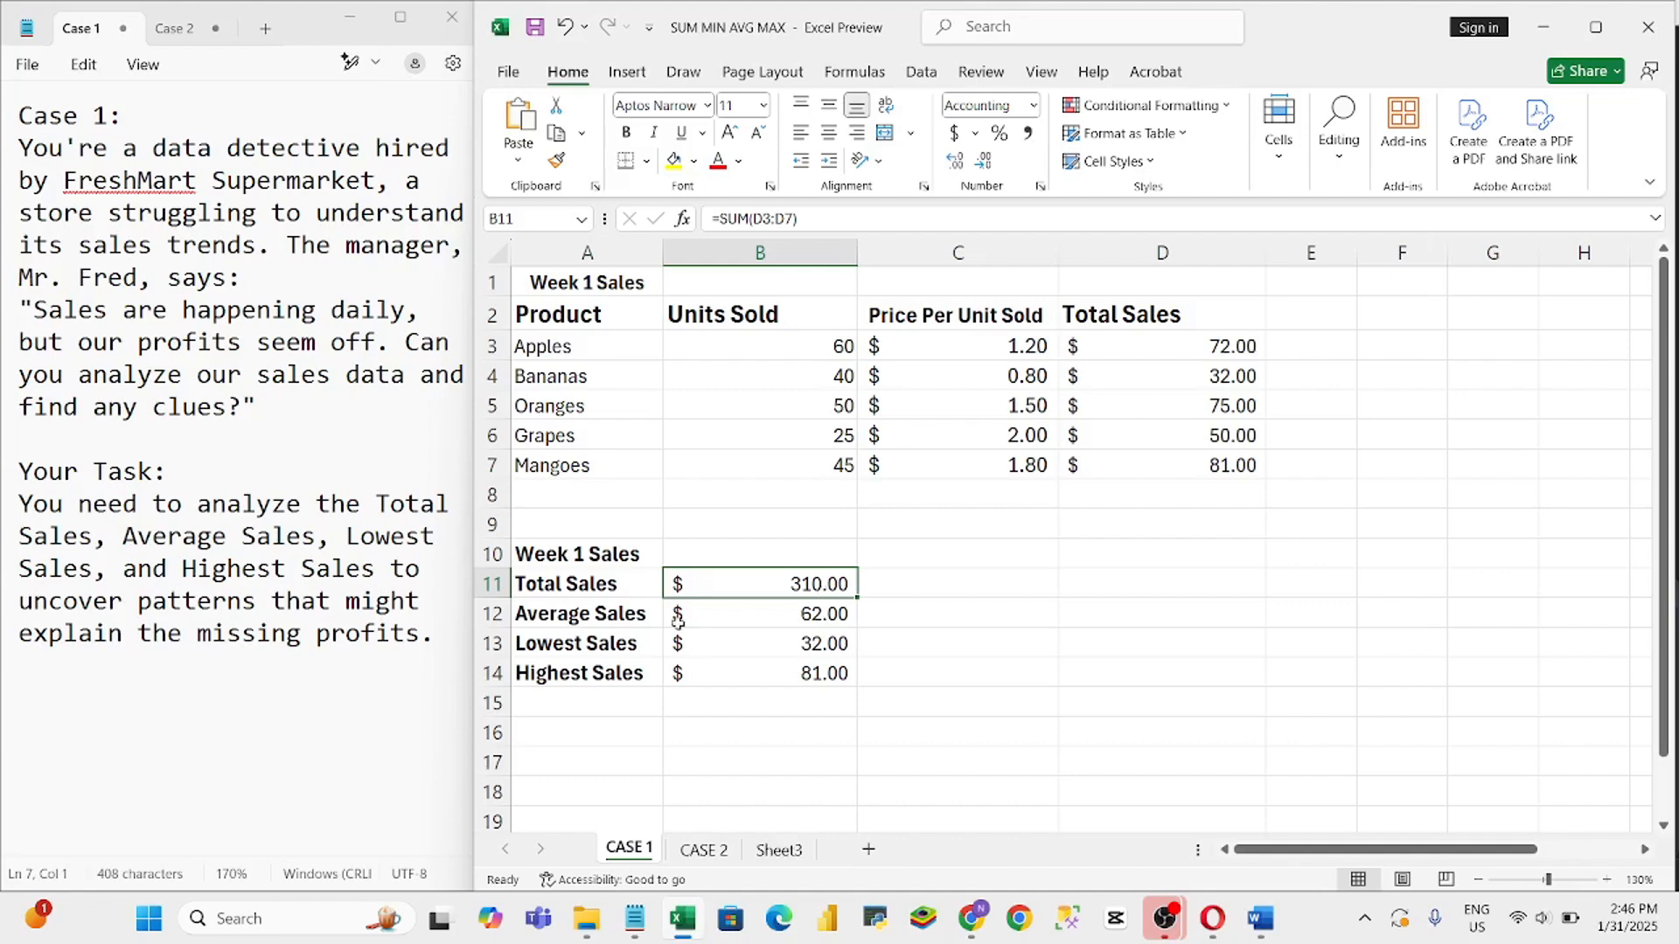
{"action": "left_click", "coordinate": [748, 629]}
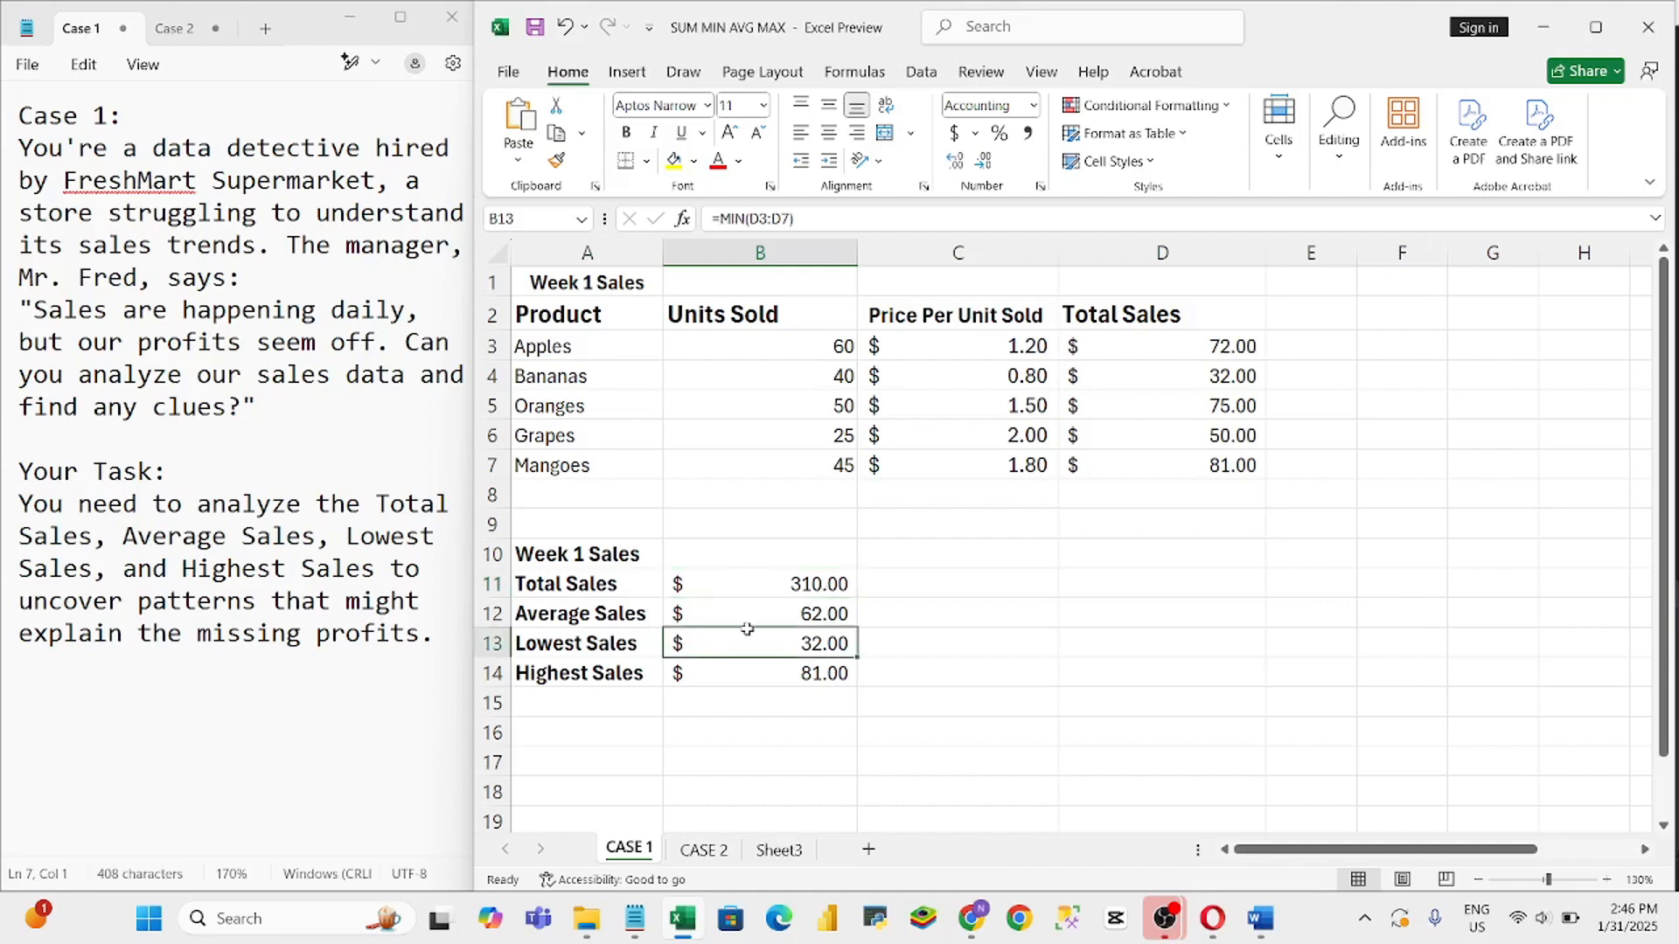
{"action": "left_click", "coordinate": [798, 615]}
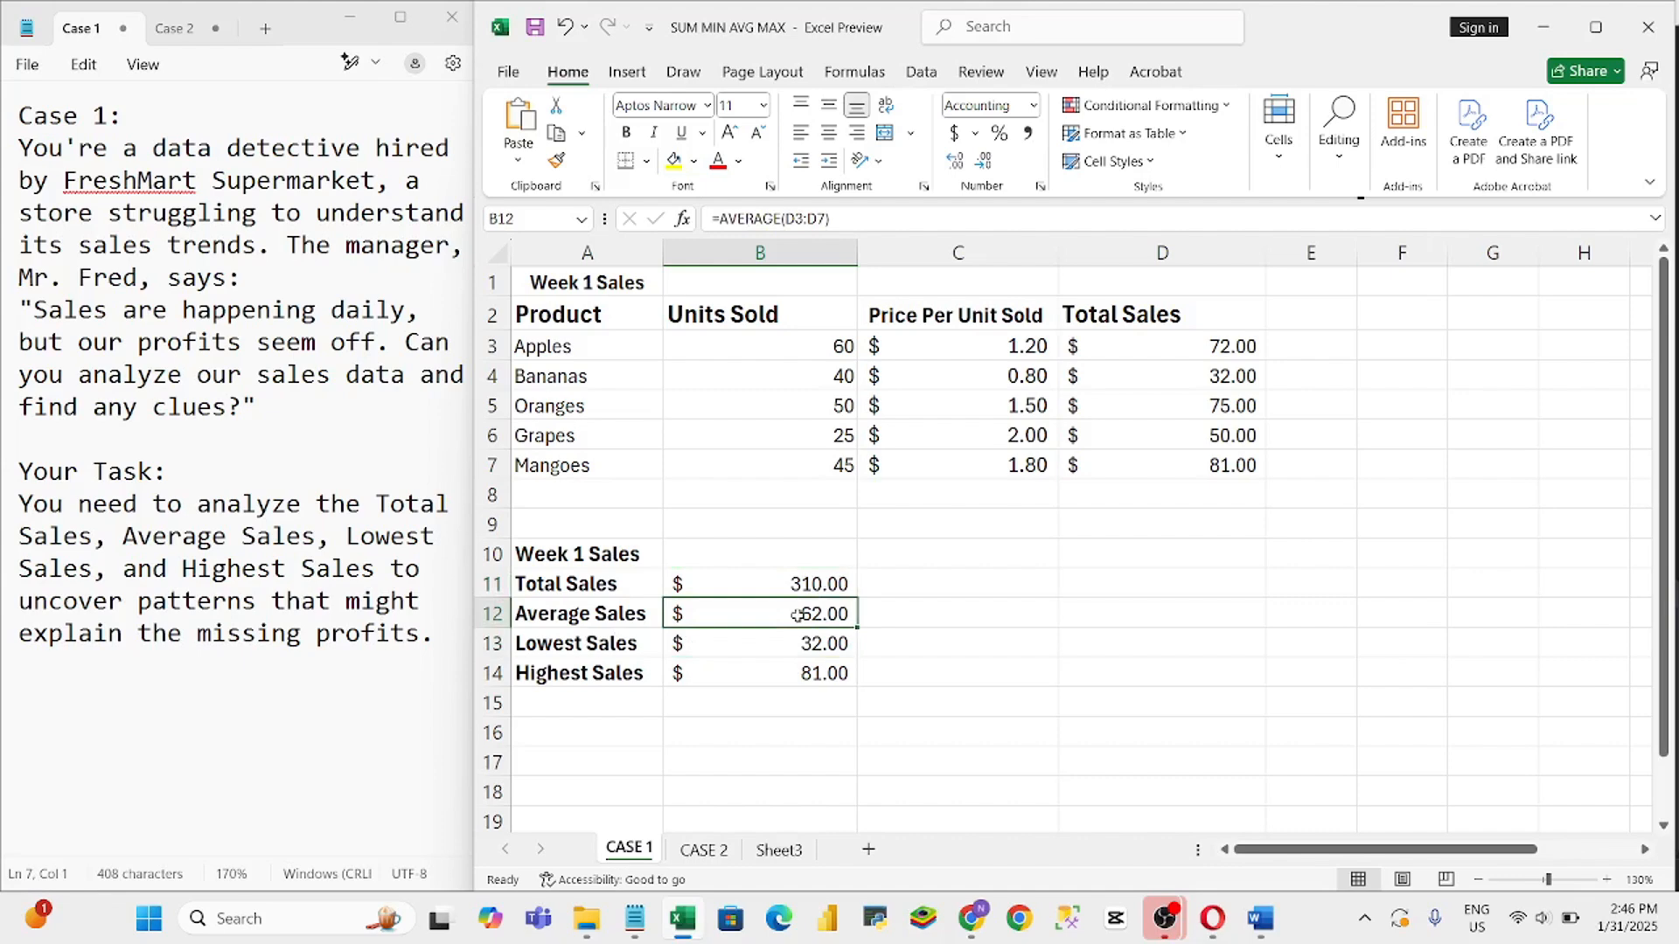
{"action": "left_click", "coordinate": [792, 648]}
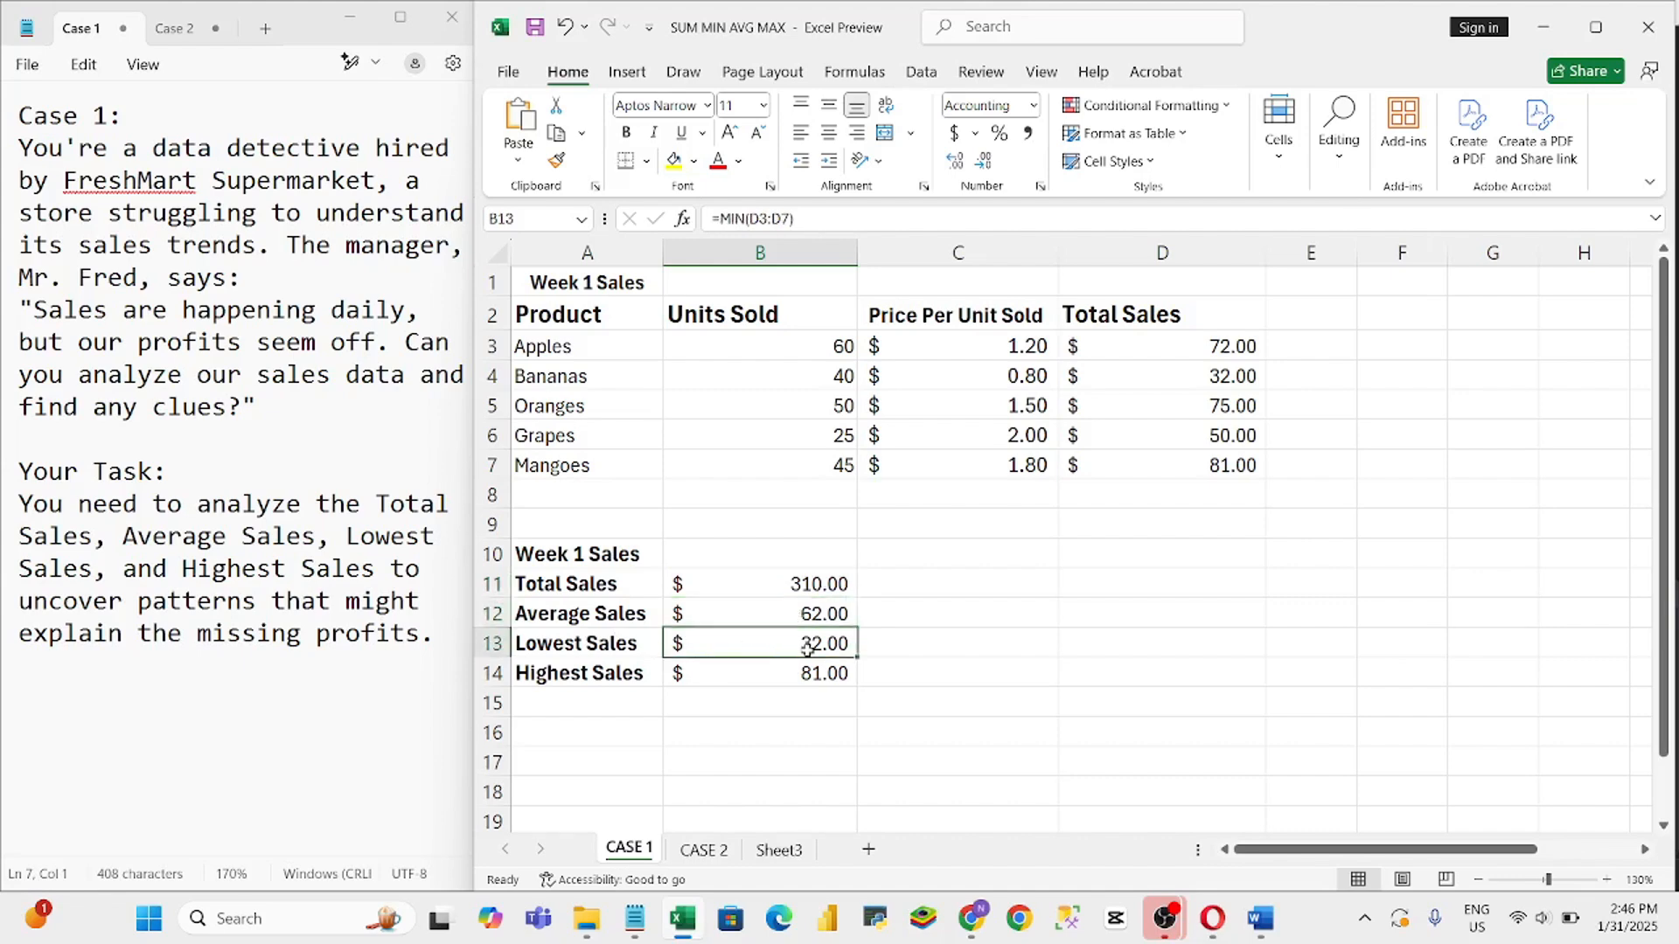
{"action": "left_click", "coordinate": [1208, 377]}
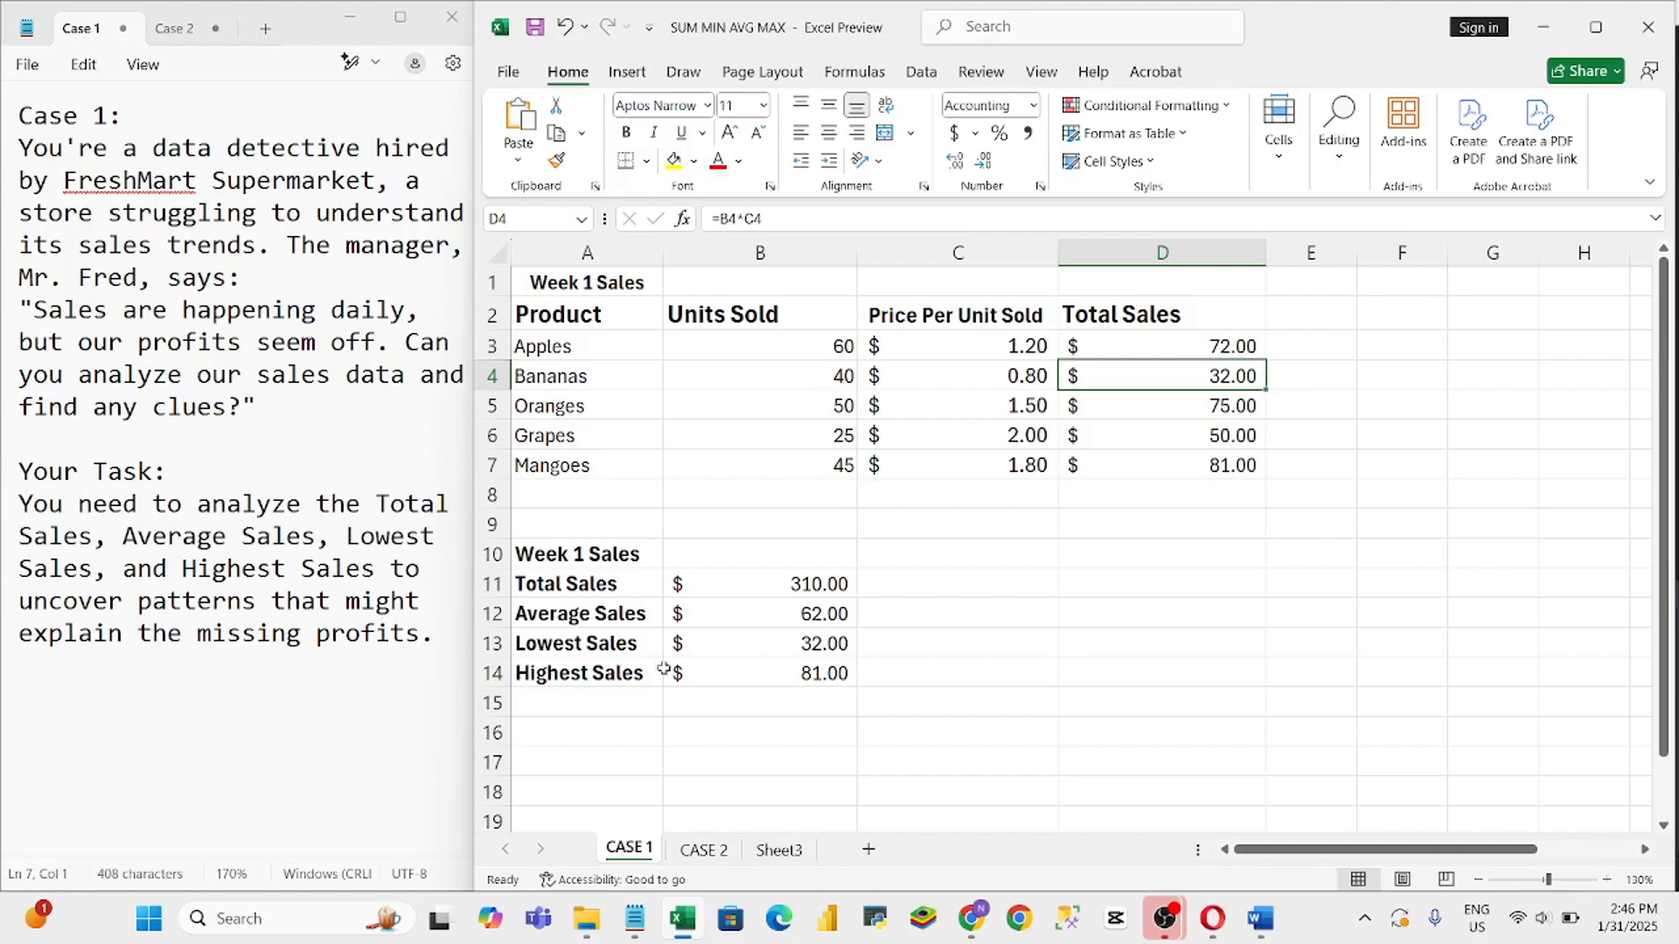
{"action": "left_click", "coordinate": [801, 679]}
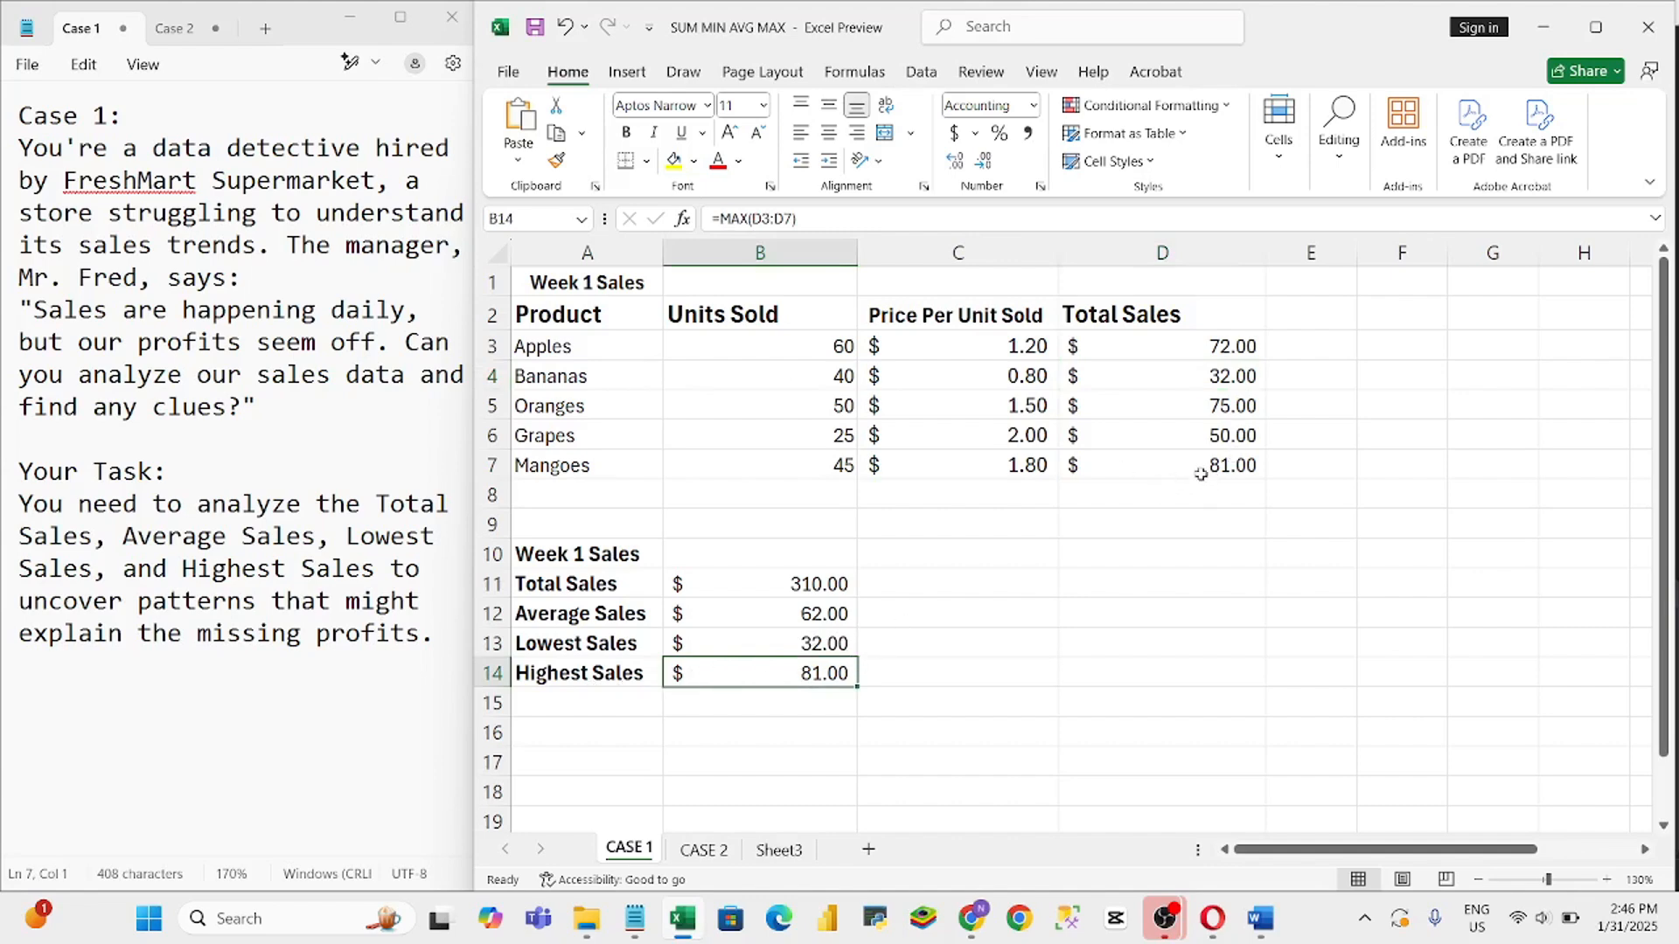
{"action": "left_click", "coordinate": [791, 619]}
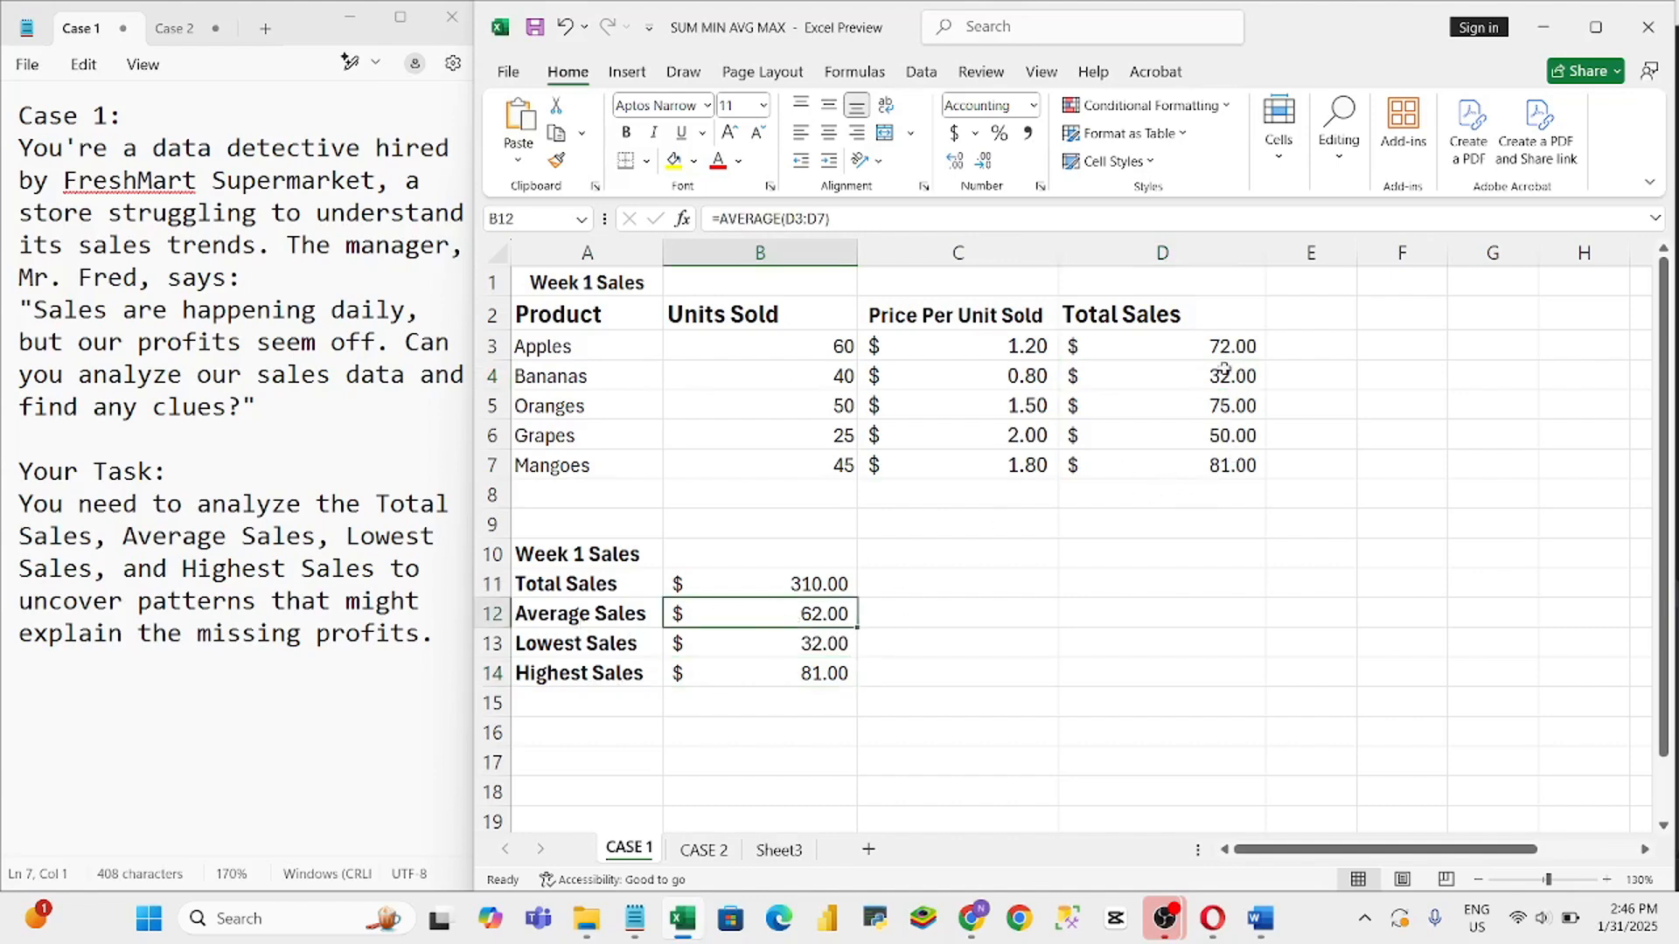
{"action": "left_click", "coordinate": [803, 648]}
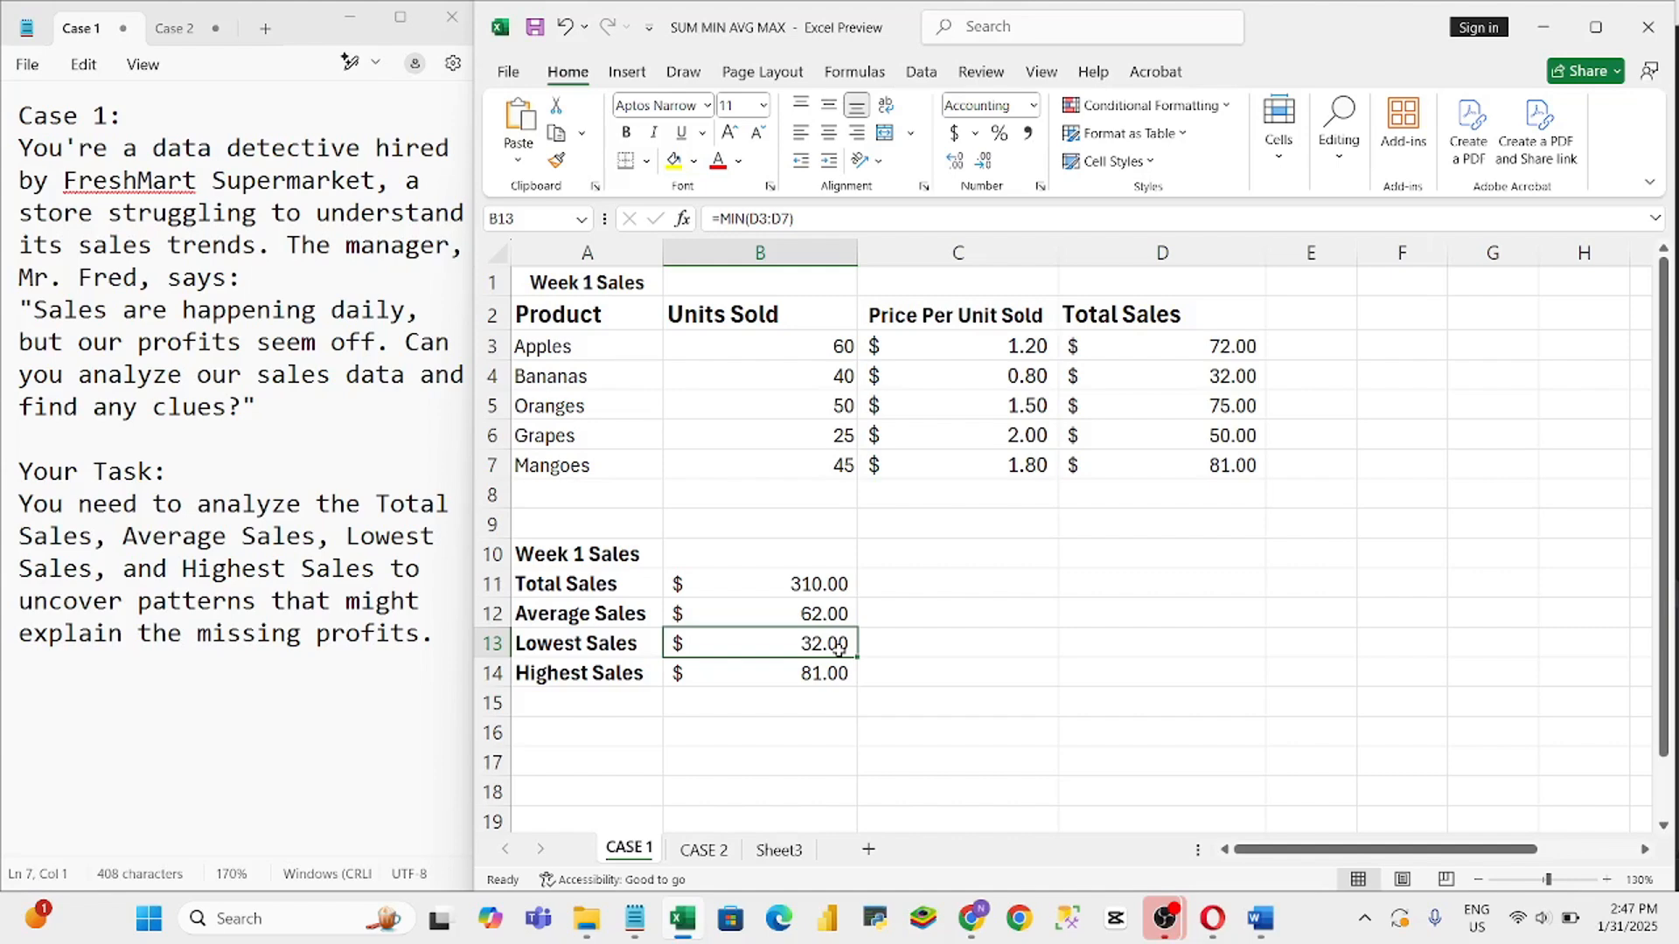
{"action": "left_click", "coordinate": [287, 660]}
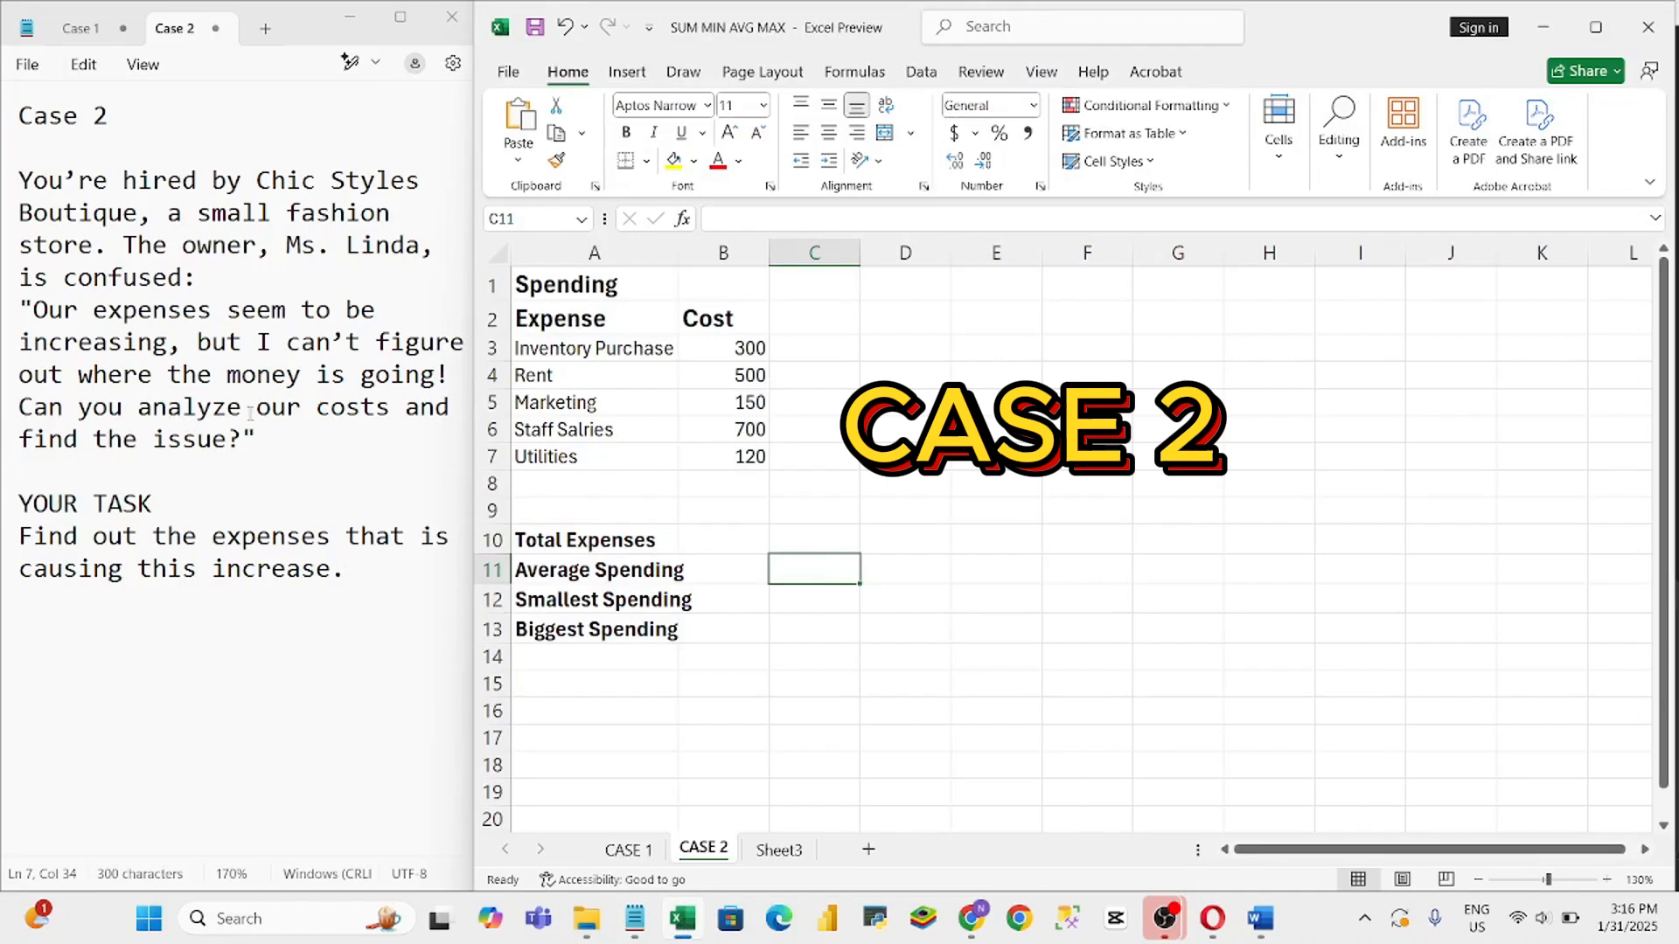
Read the Case 2 brief for Chic Styles Boutique and examine the Expense and Cost table on the CASE 2 sheet
{"action": "left_click", "coordinate": [149, 245]}
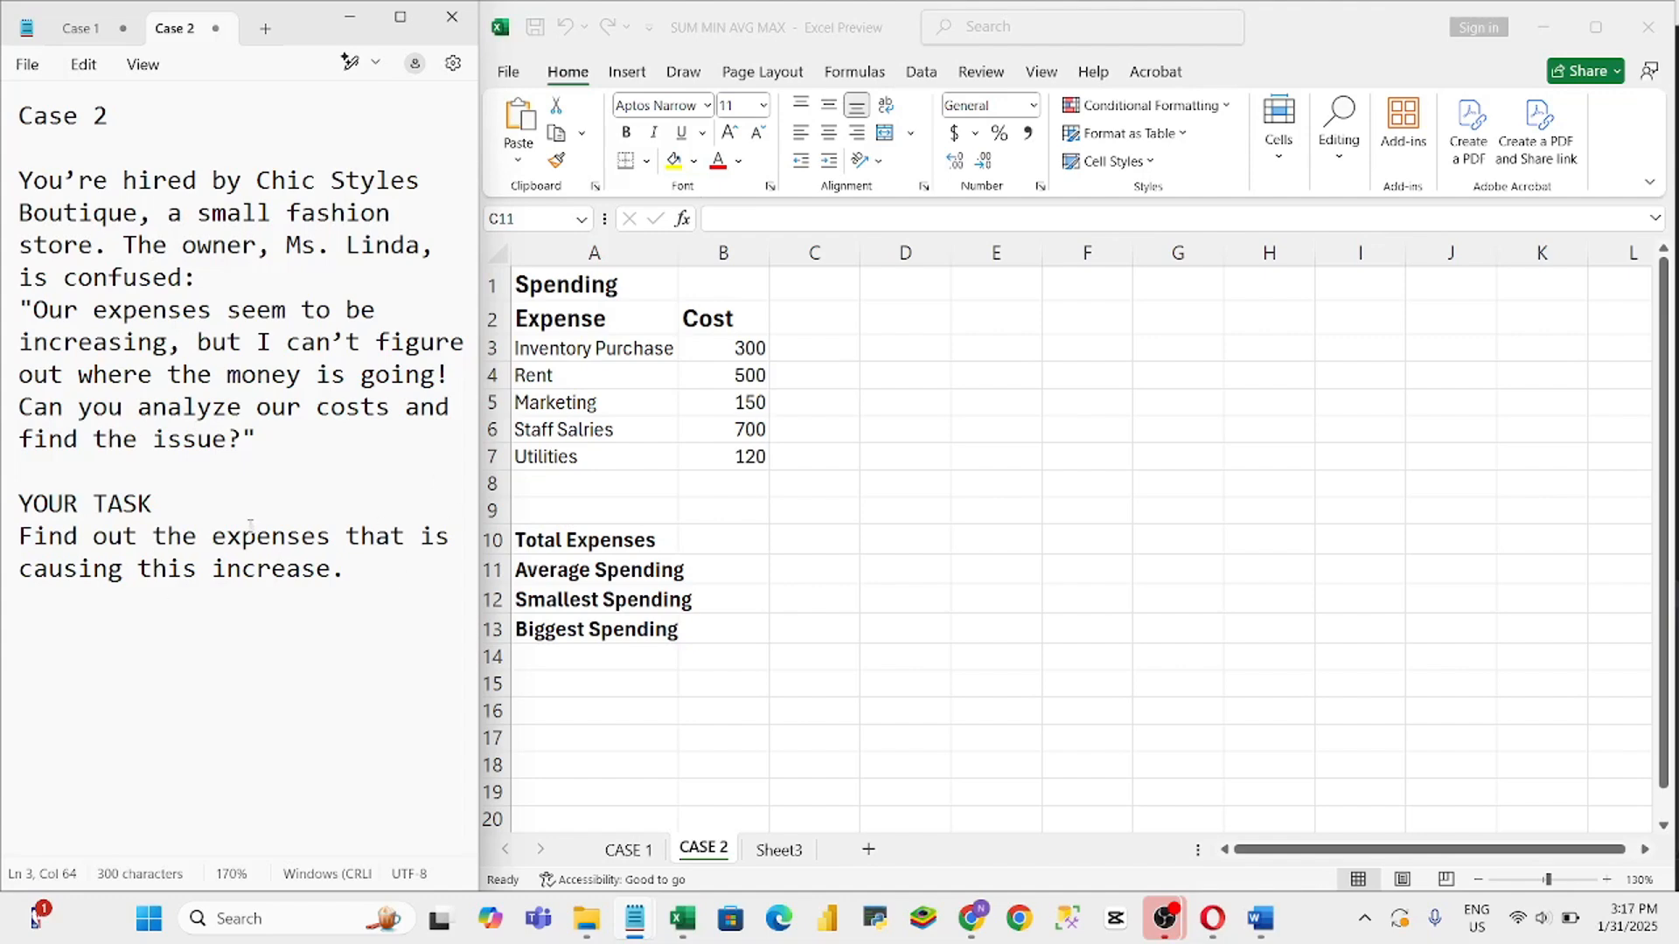
{"action": "left_click", "coordinate": [328, 598]}
{"action": "left_click", "coordinate": [650, 612]}
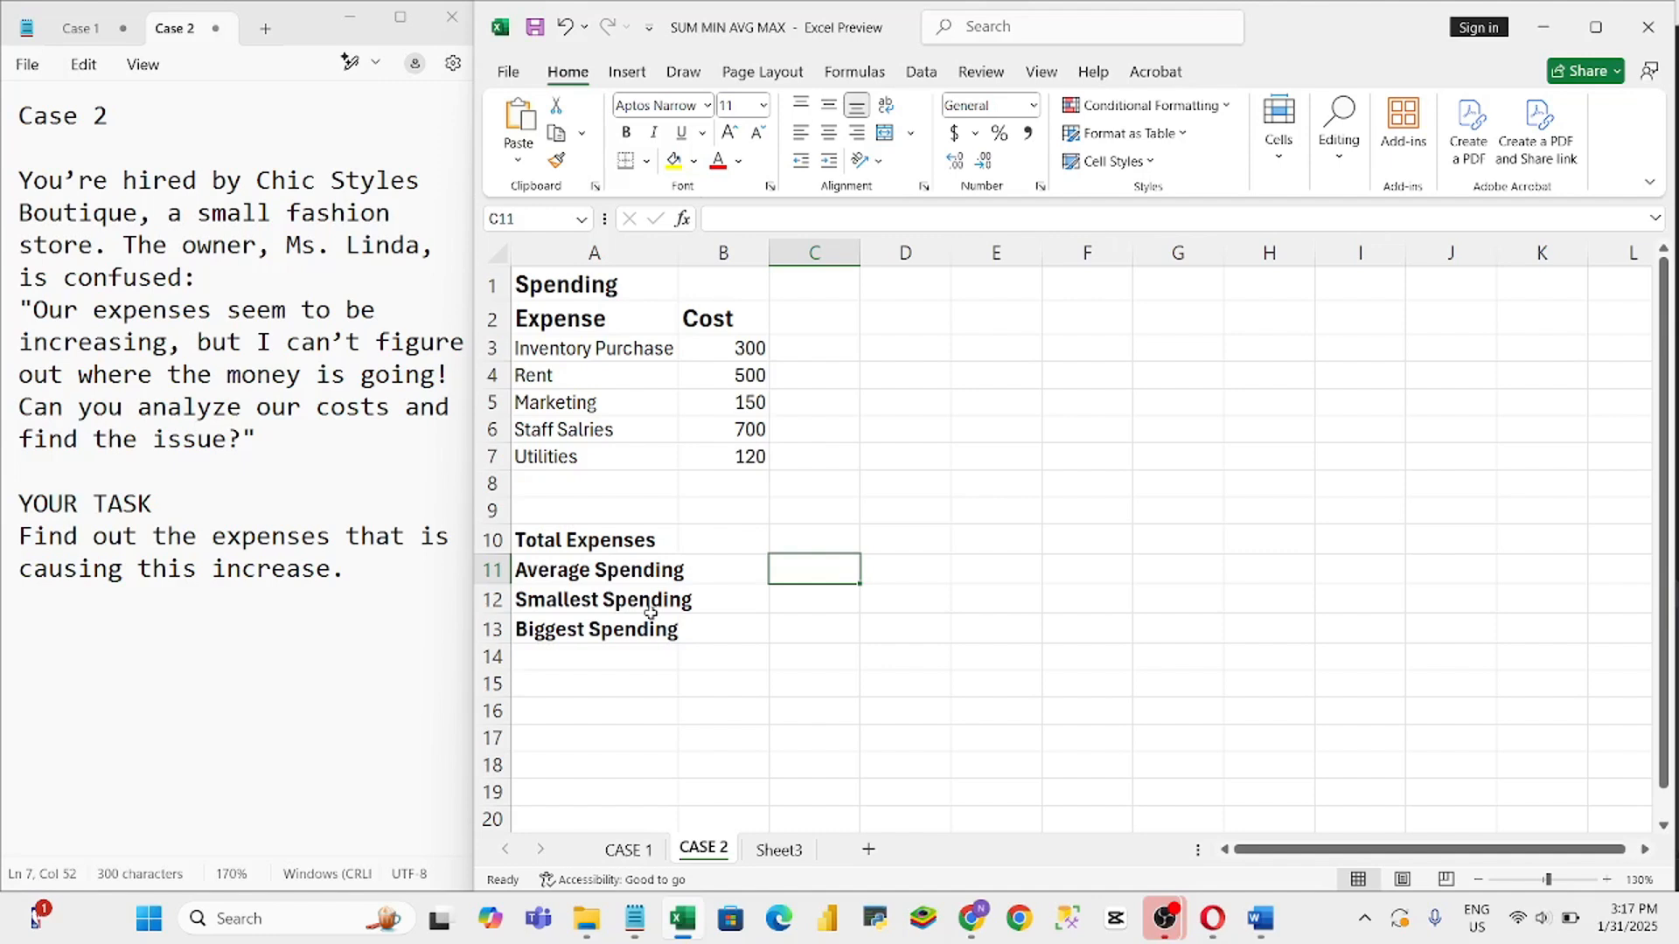
{"action": "left_click", "coordinate": [601, 348]}
{"action": "left_click", "coordinate": [773, 397]}
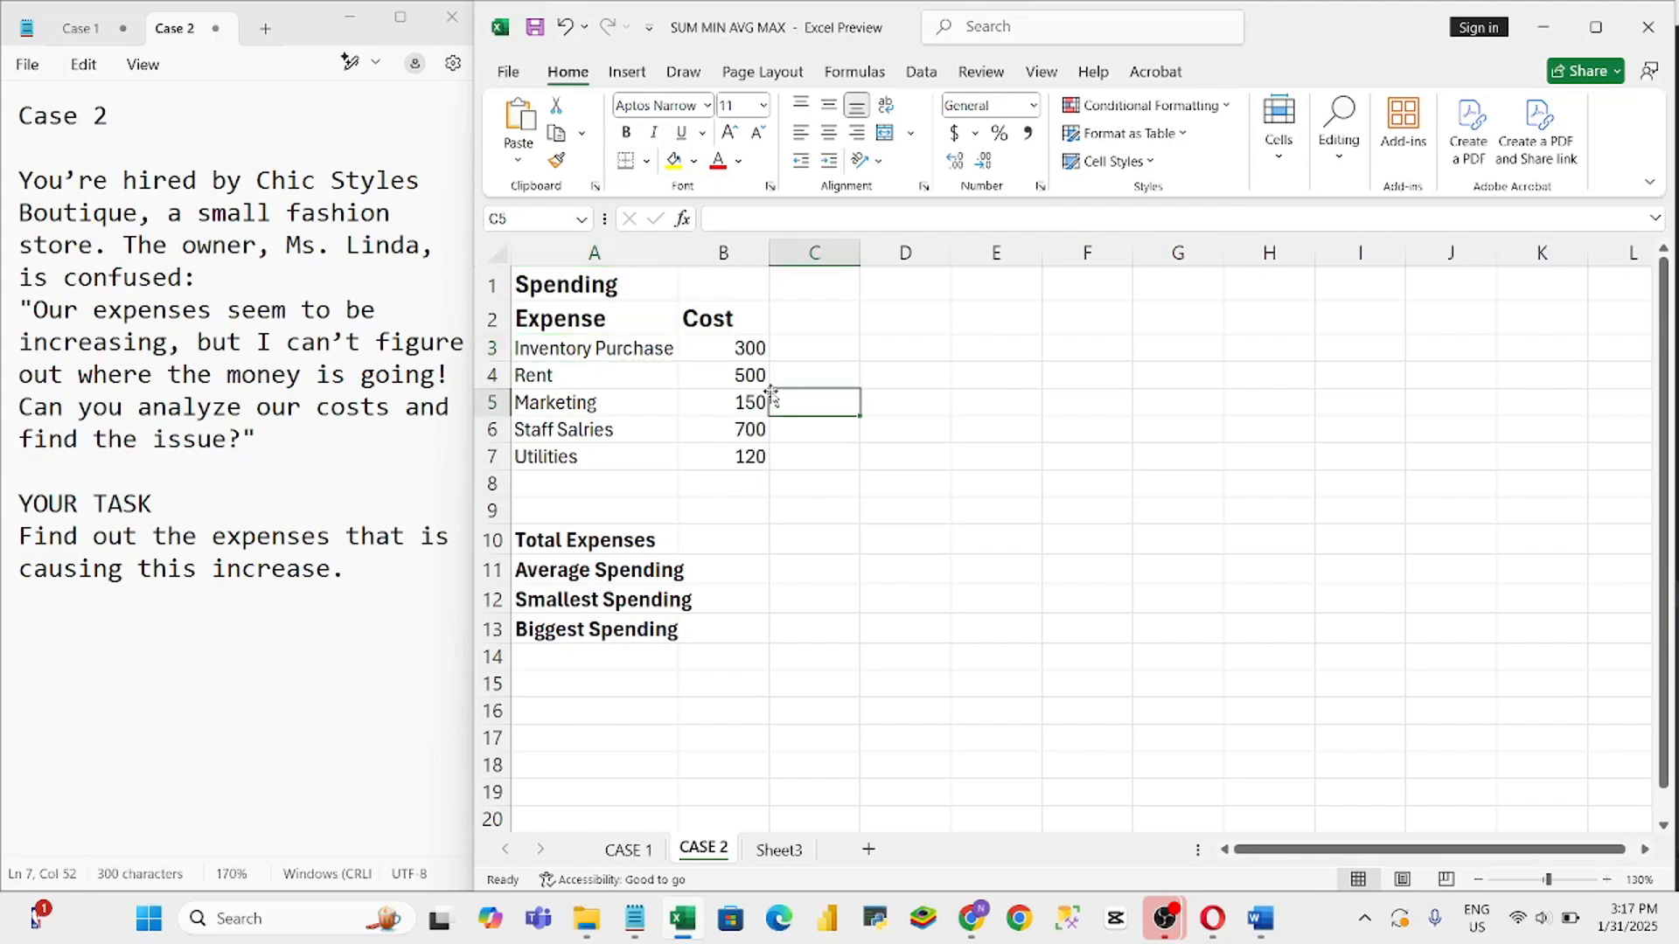
{"action": "left_click", "coordinate": [619, 350]}
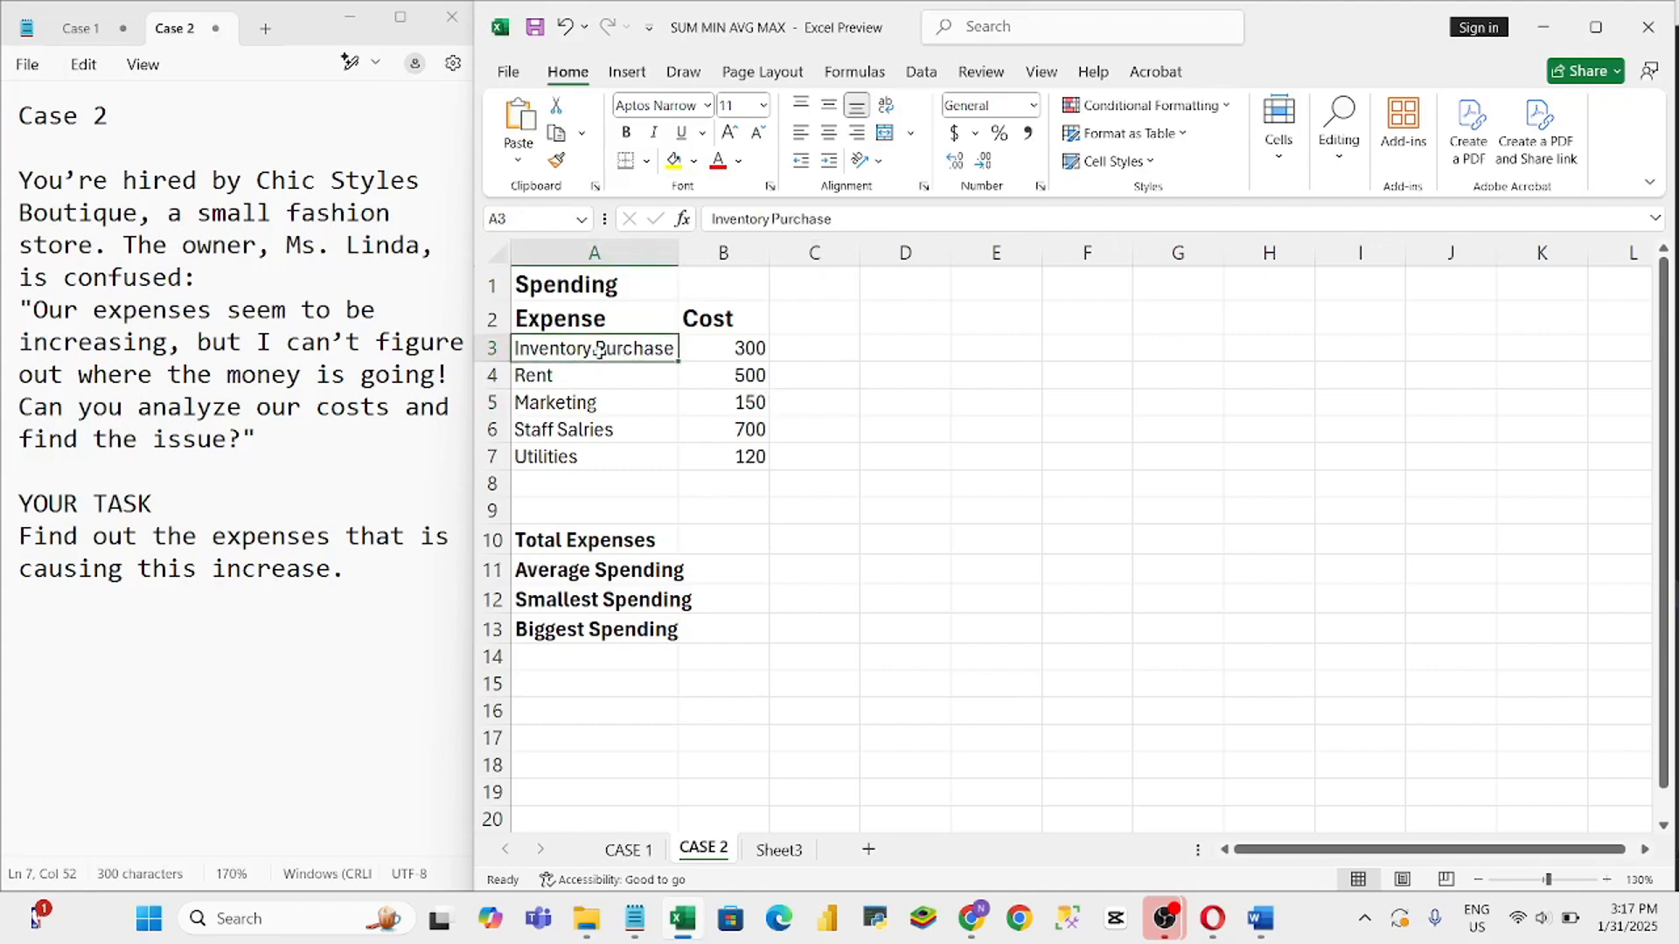
{"action": "left_click", "coordinate": [565, 315]}
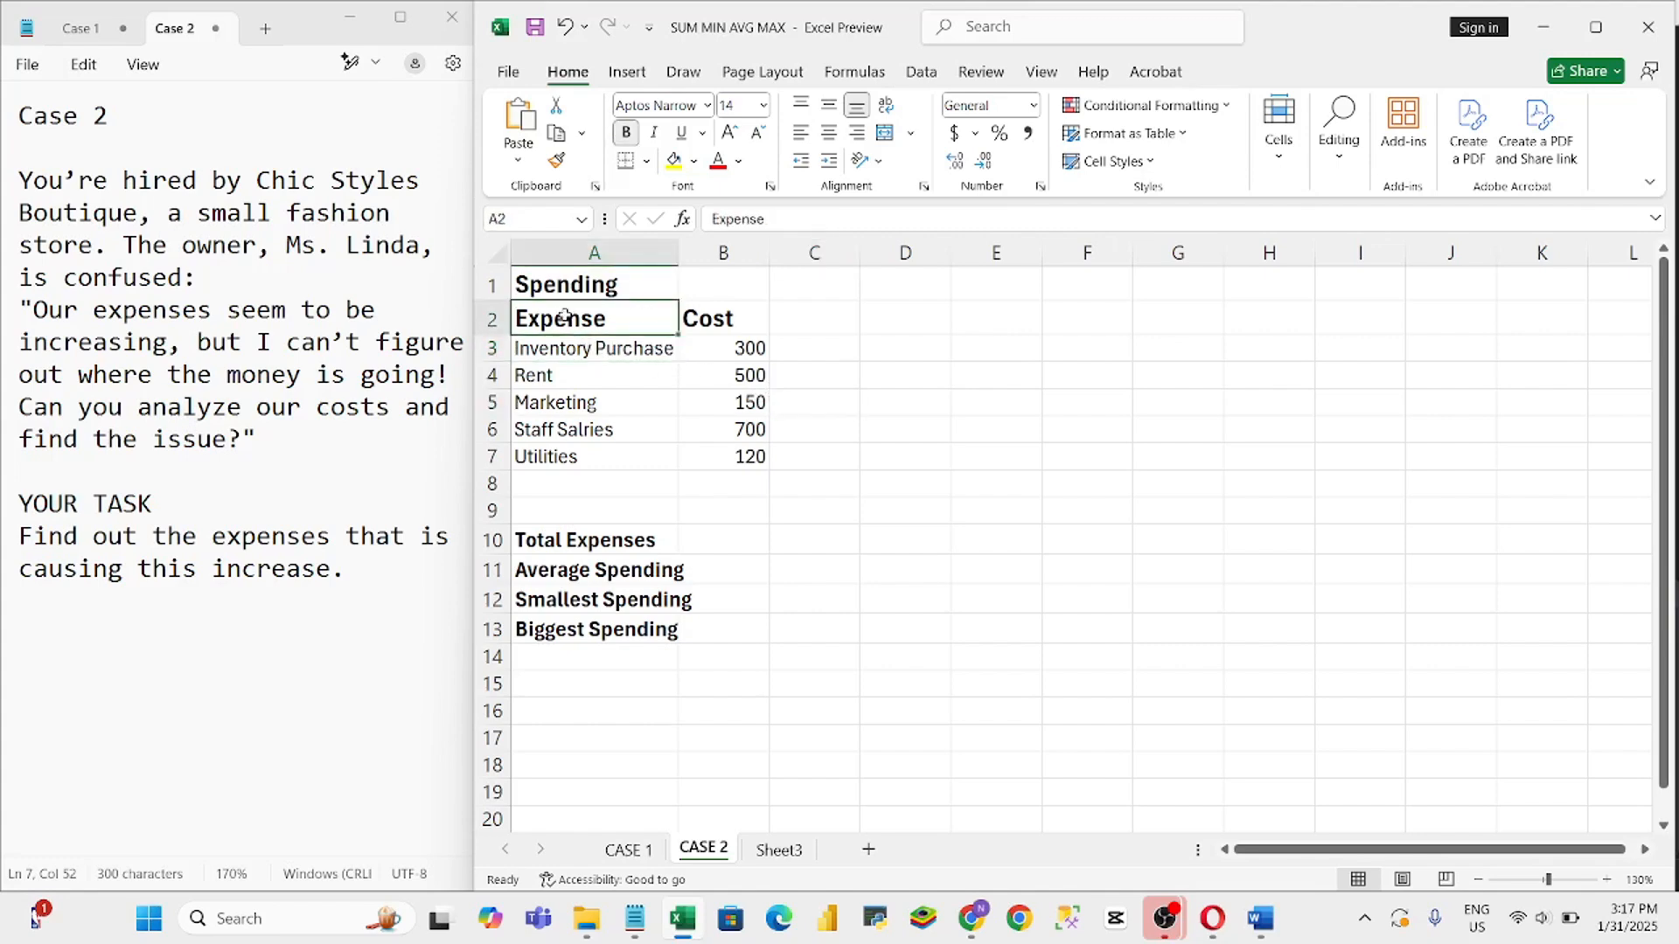
Format the expense costs in B3:B7 on the CASE 2 sheet as Currency
{"action": "left_click", "coordinate": [602, 357]}
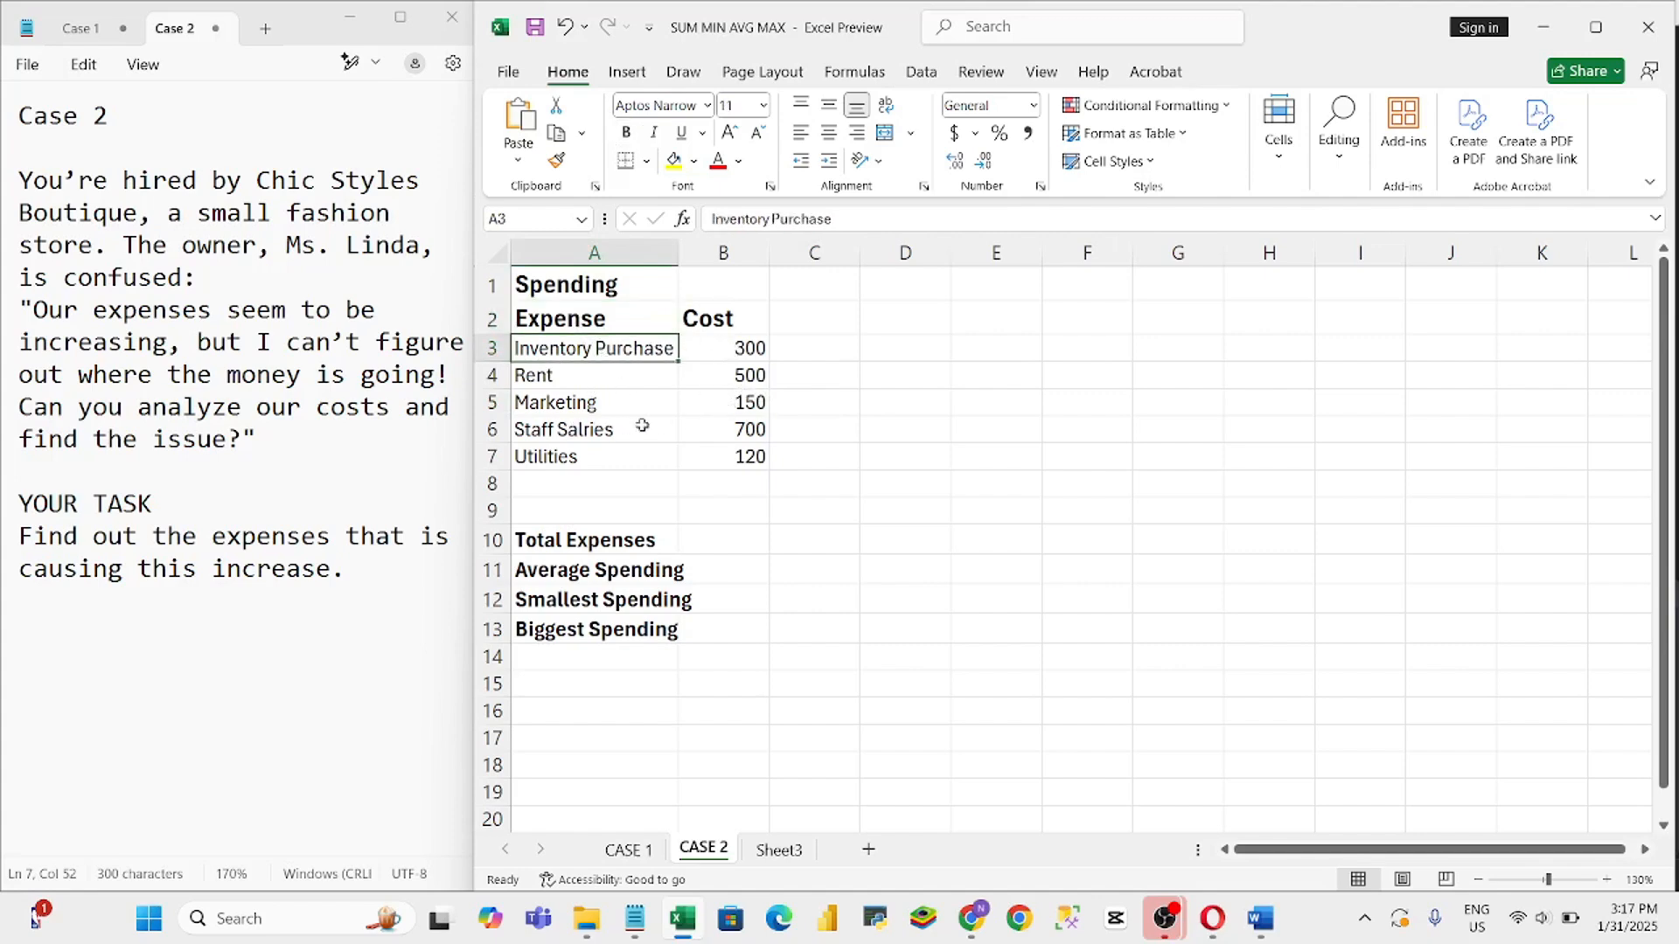
{"action": "left_click", "coordinate": [746, 400]}
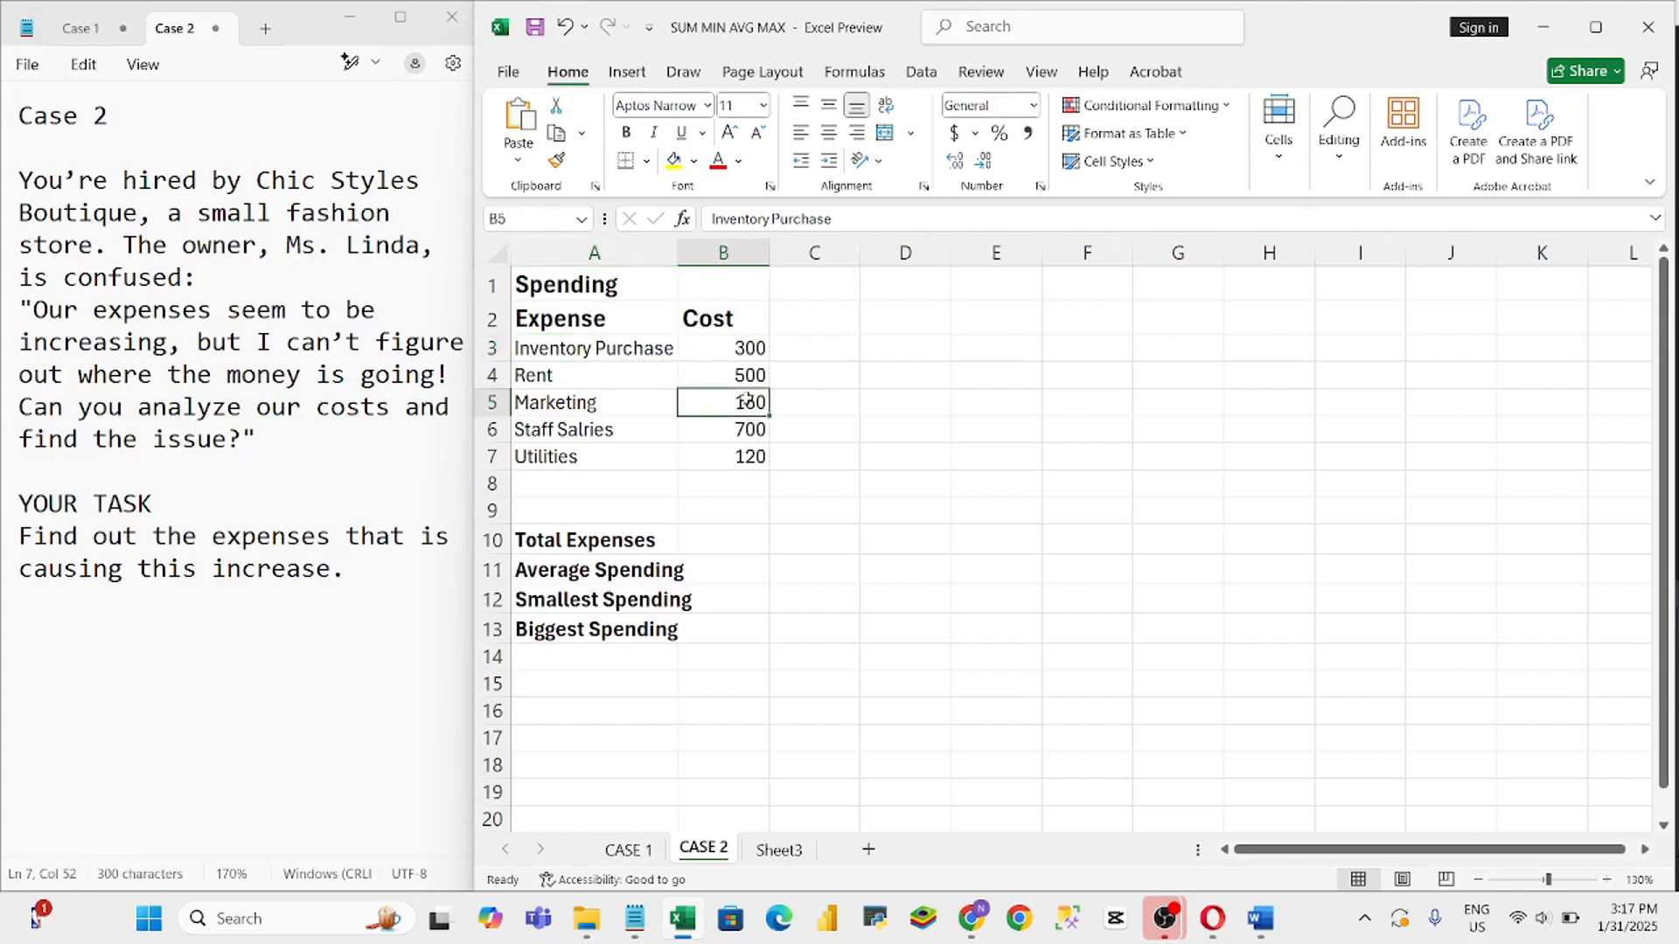
{"action": "left_click", "coordinate": [726, 347]}
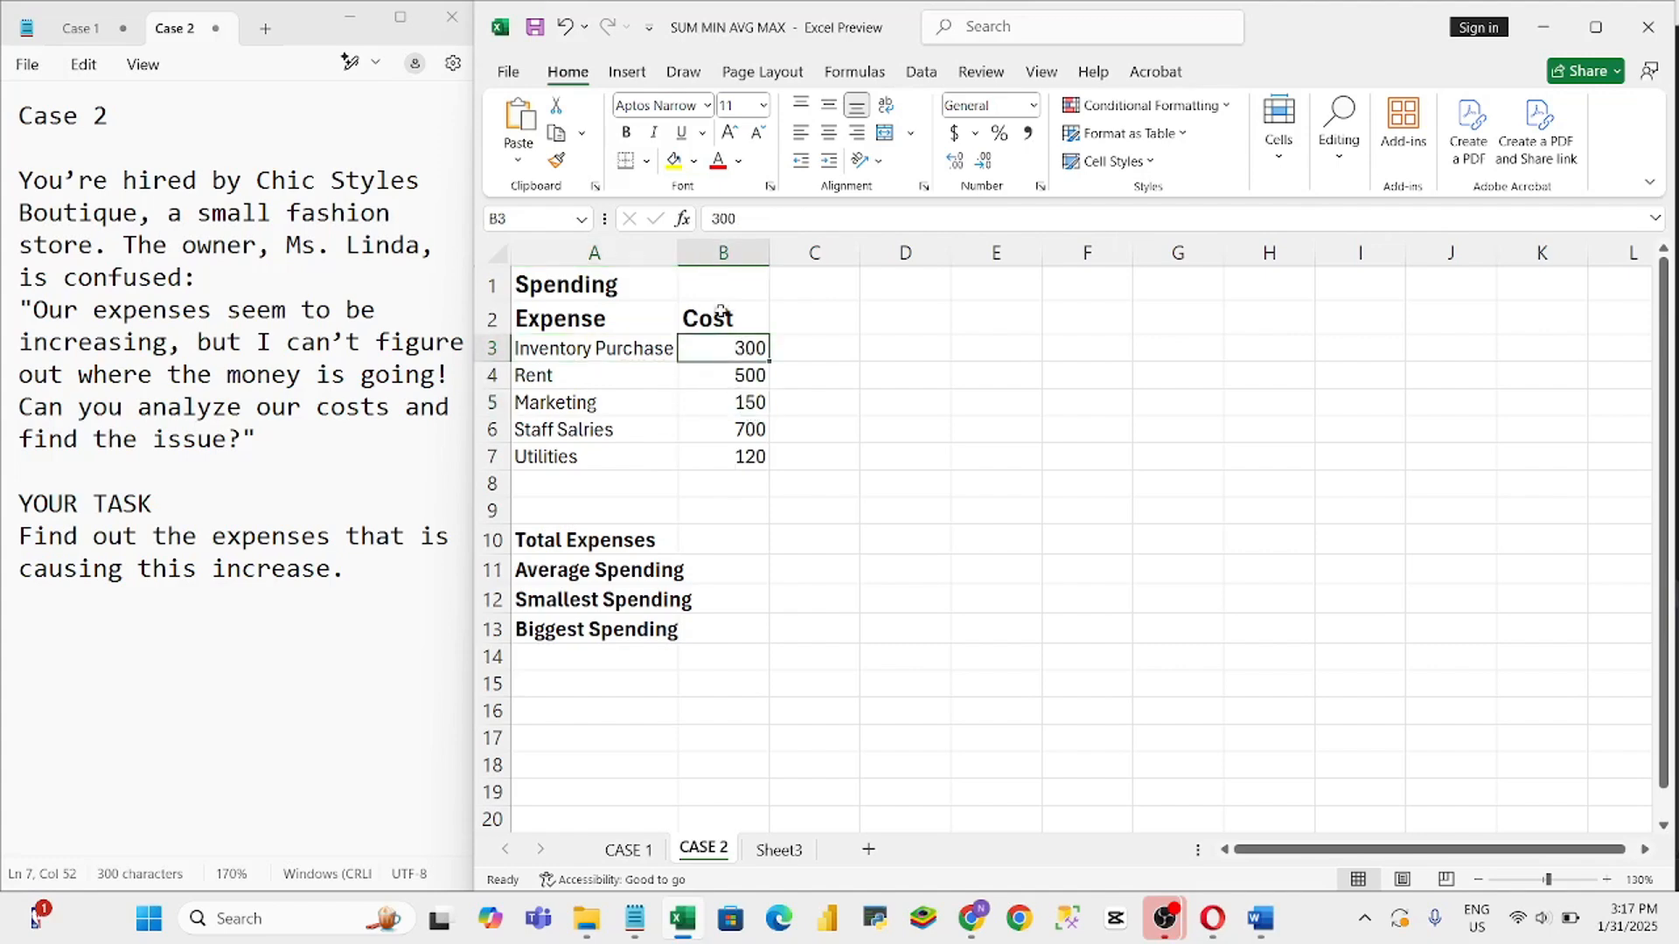
{"action": "left_click", "coordinate": [728, 320]}
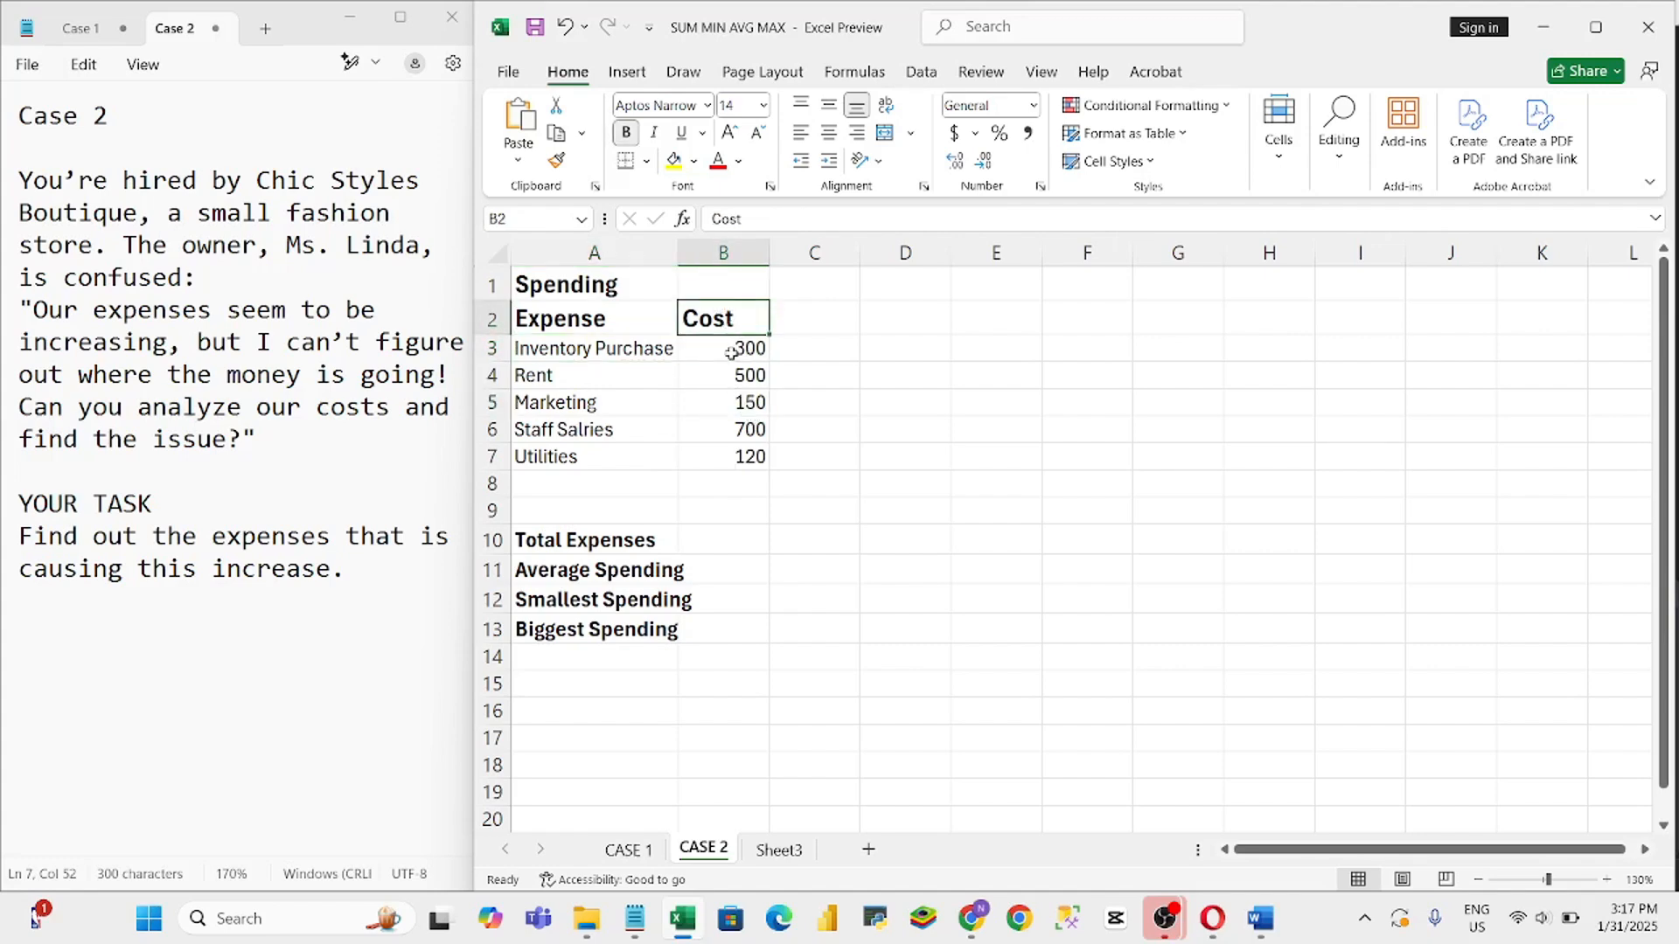
{"action": "left_click", "coordinate": [731, 350]}
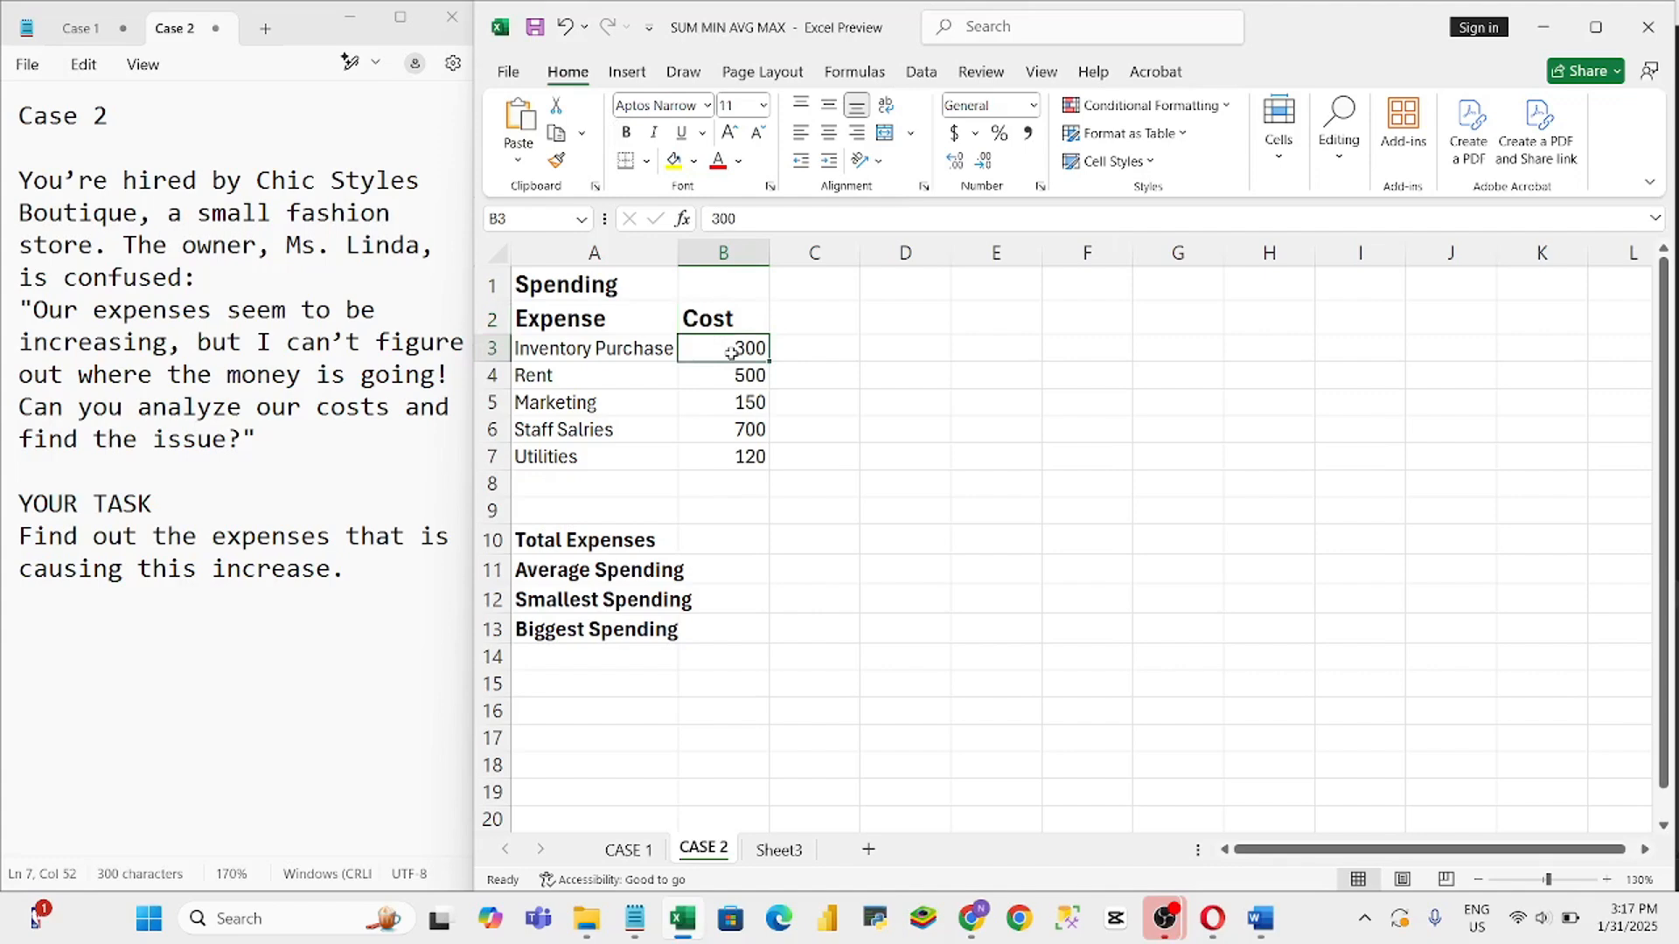
{"action": "key", "text": "ctrl+shift+Down"}
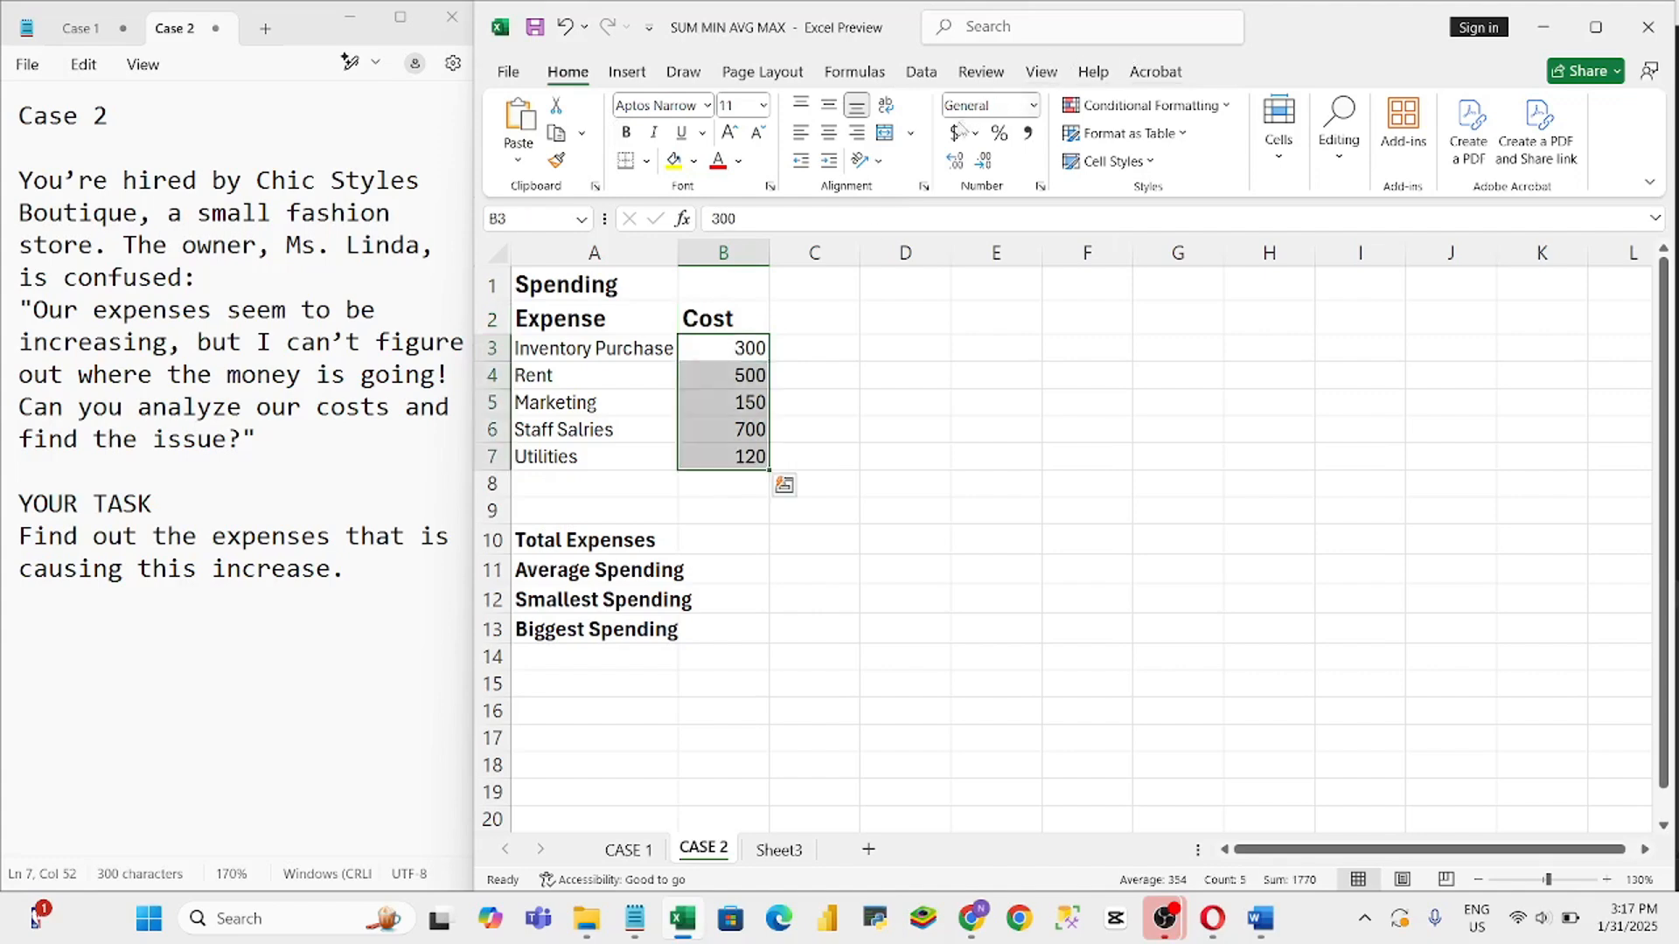
{"action": "left_click", "coordinate": [957, 132]}
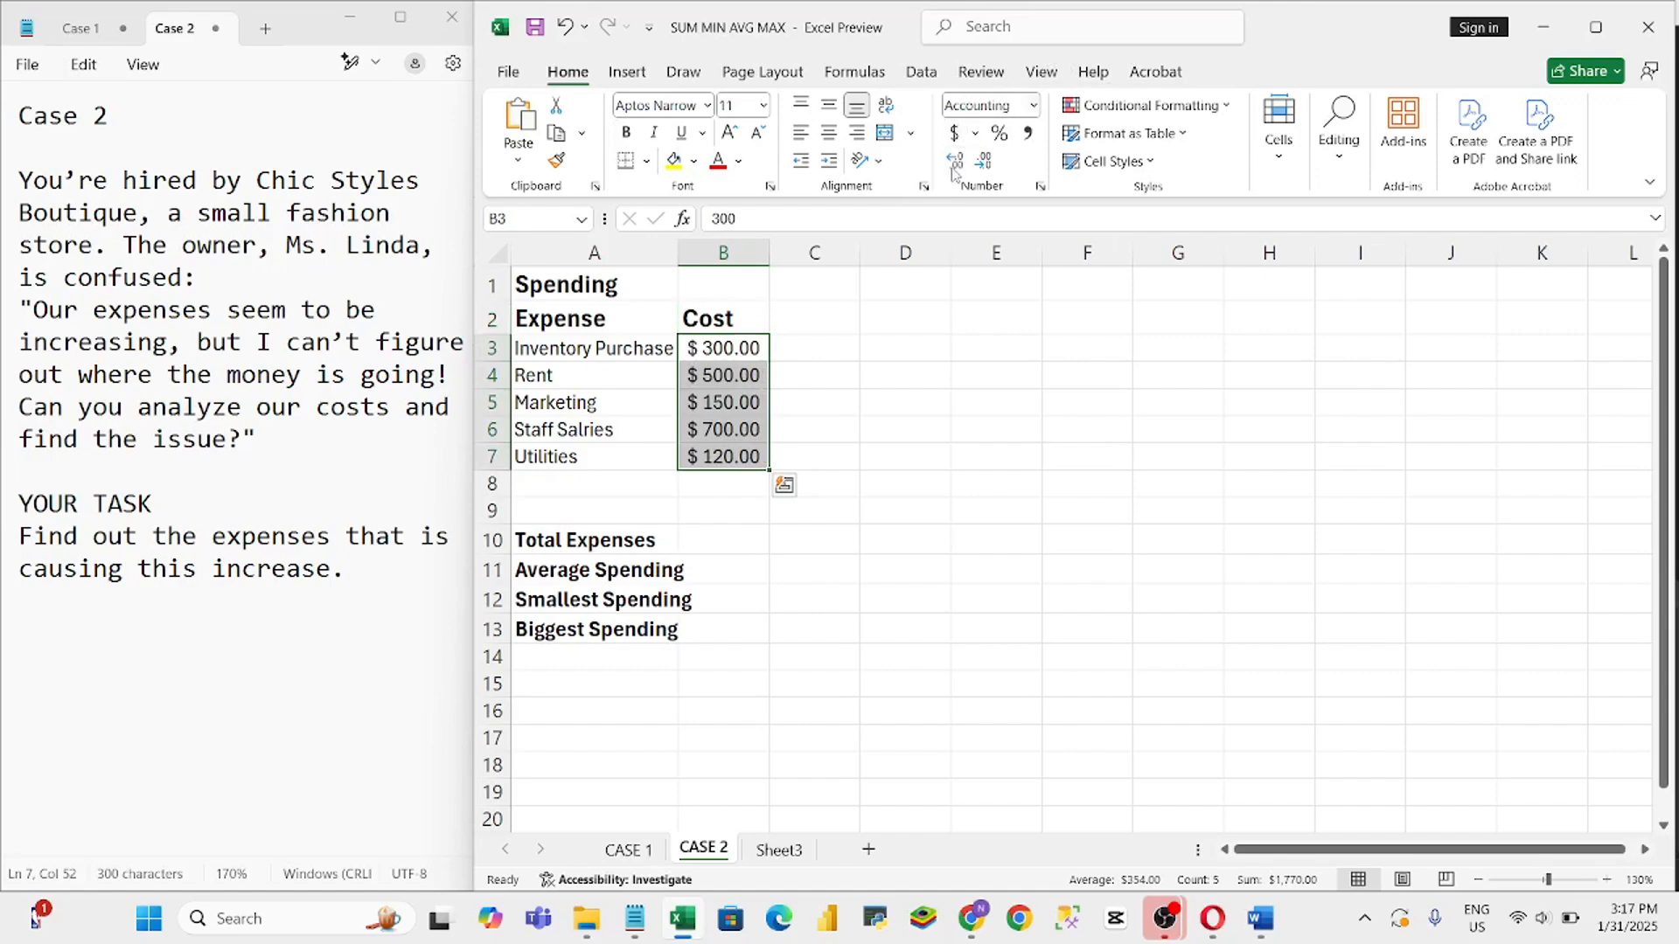
{"action": "left_click", "coordinate": [1032, 106]}
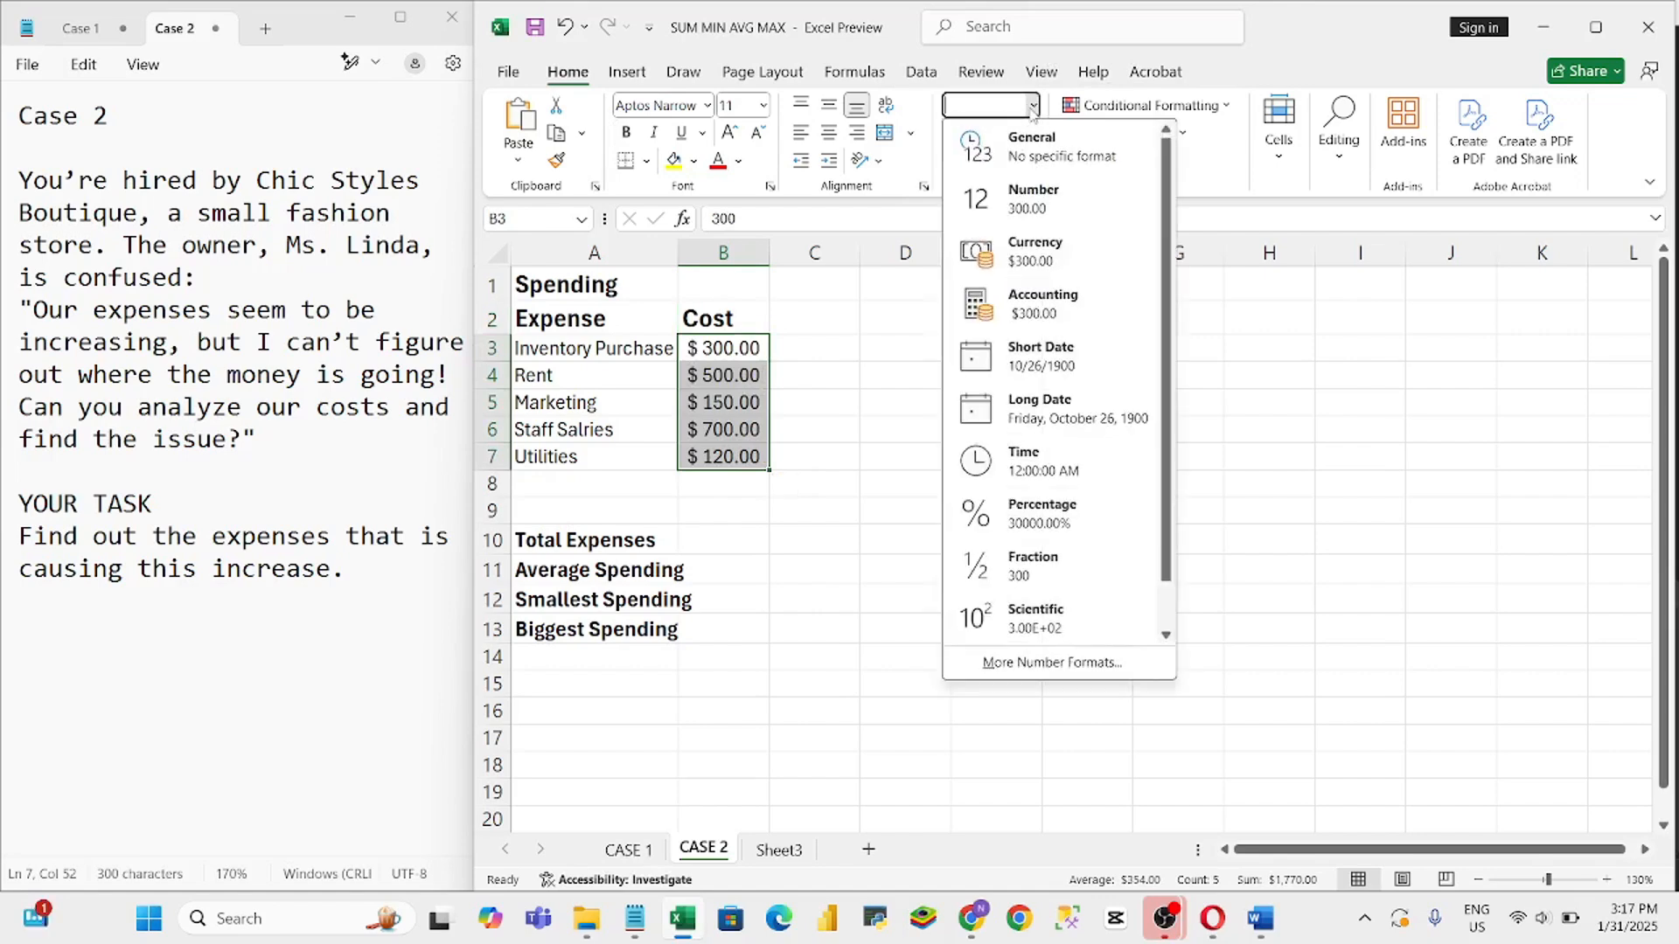
{"action": "left_click", "coordinate": [1034, 253]}
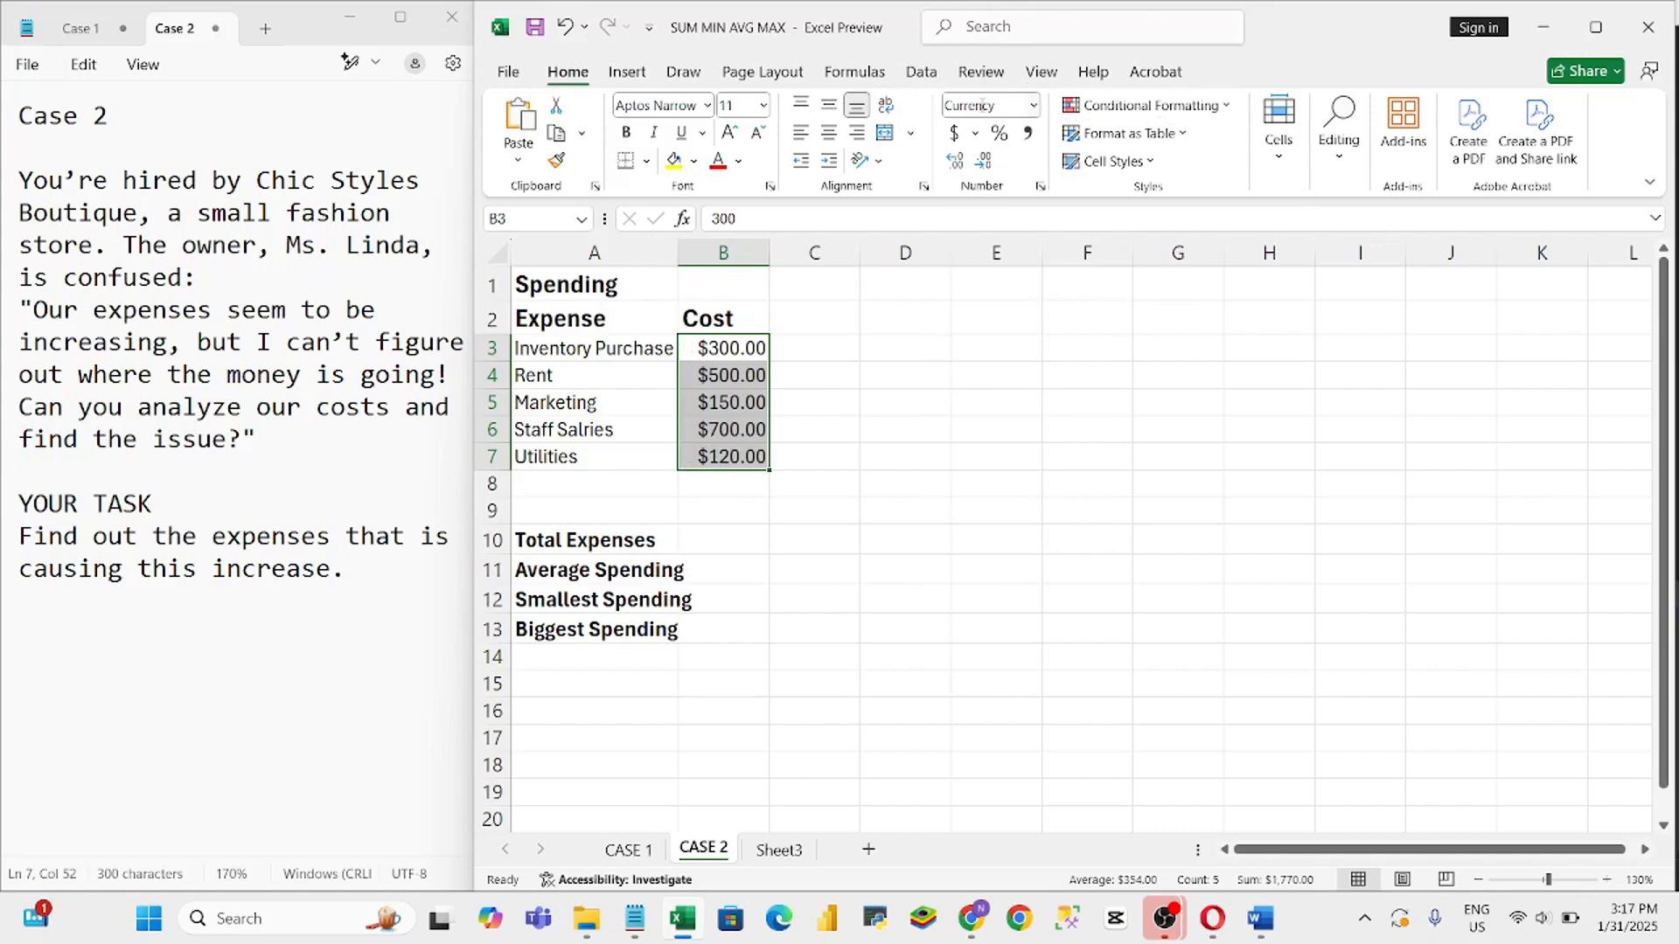
{"action": "left_click", "coordinate": [734, 437]}
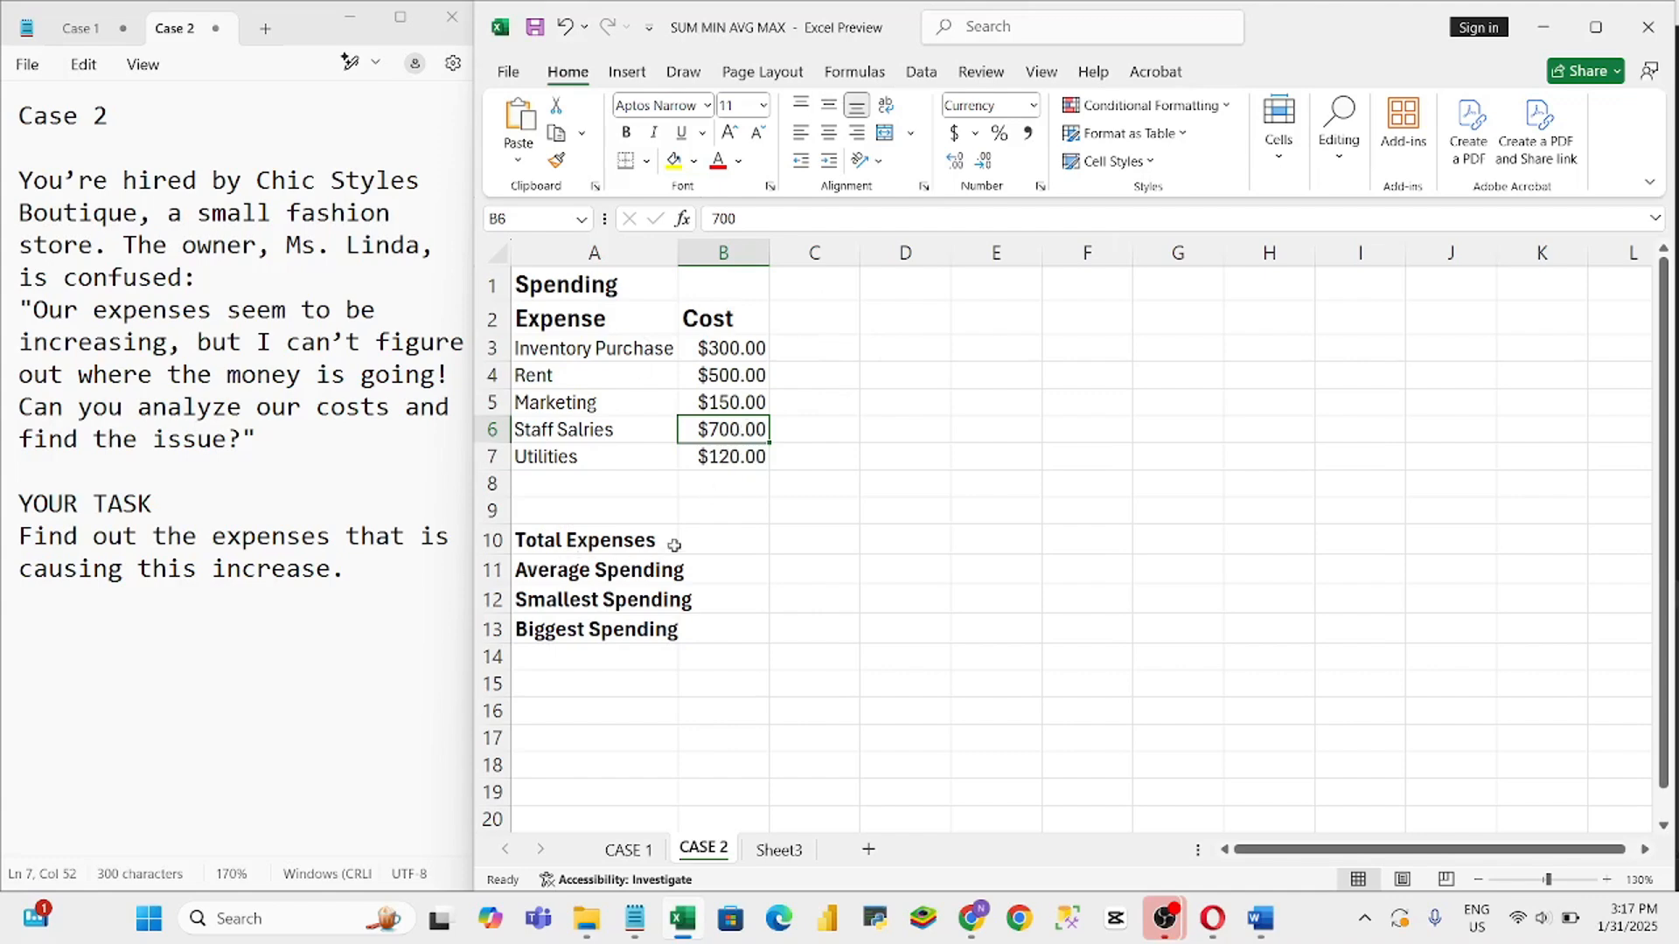
Calculate Total Expenses in B10 with a SUM formula over the Cost range B3:B7
{"action": "left_click", "coordinate": [709, 544]}
{"action": "type", "text": "="}
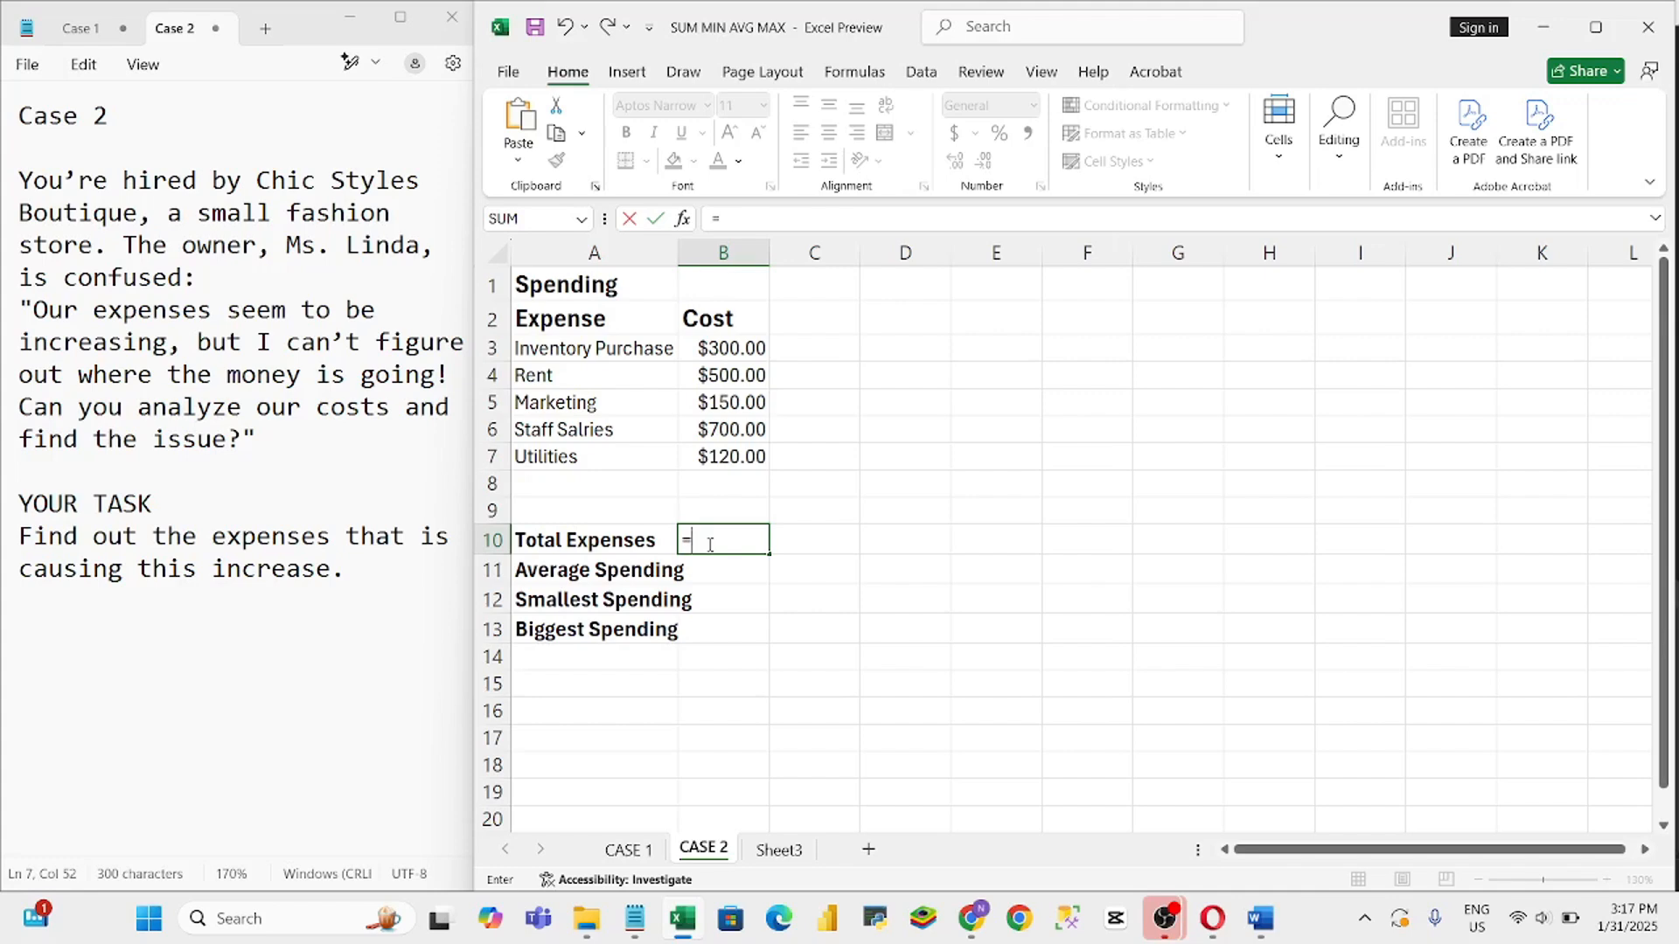
{"action": "type", "text": "sum"}
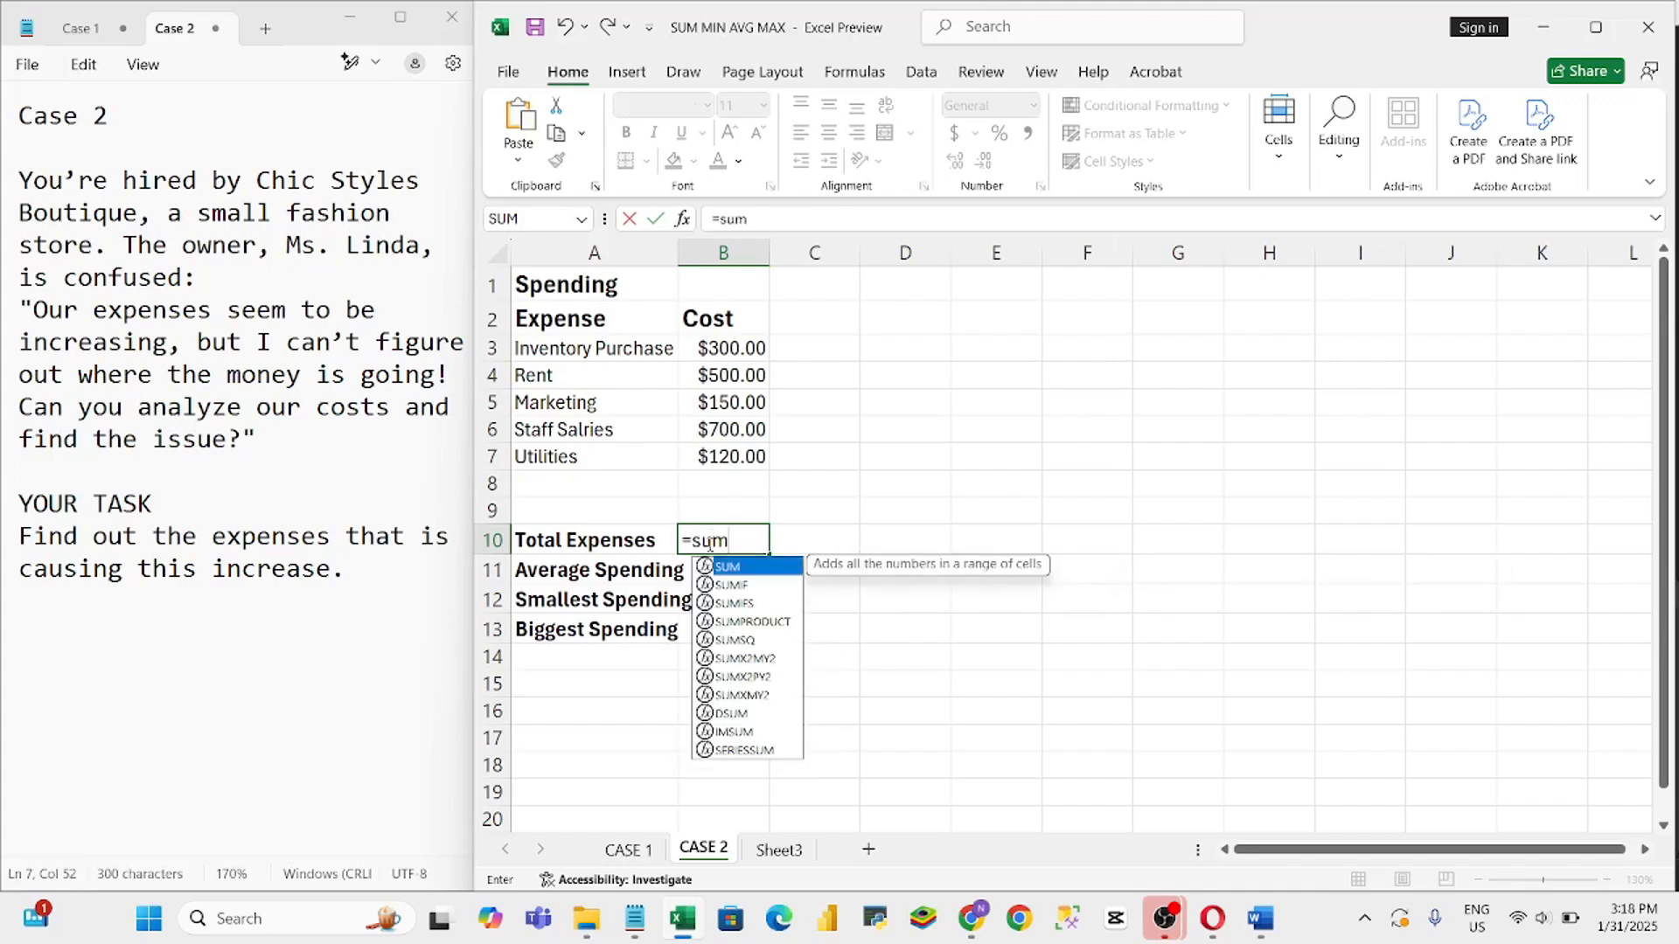
{"action": "double_click", "coordinate": [733, 568]}
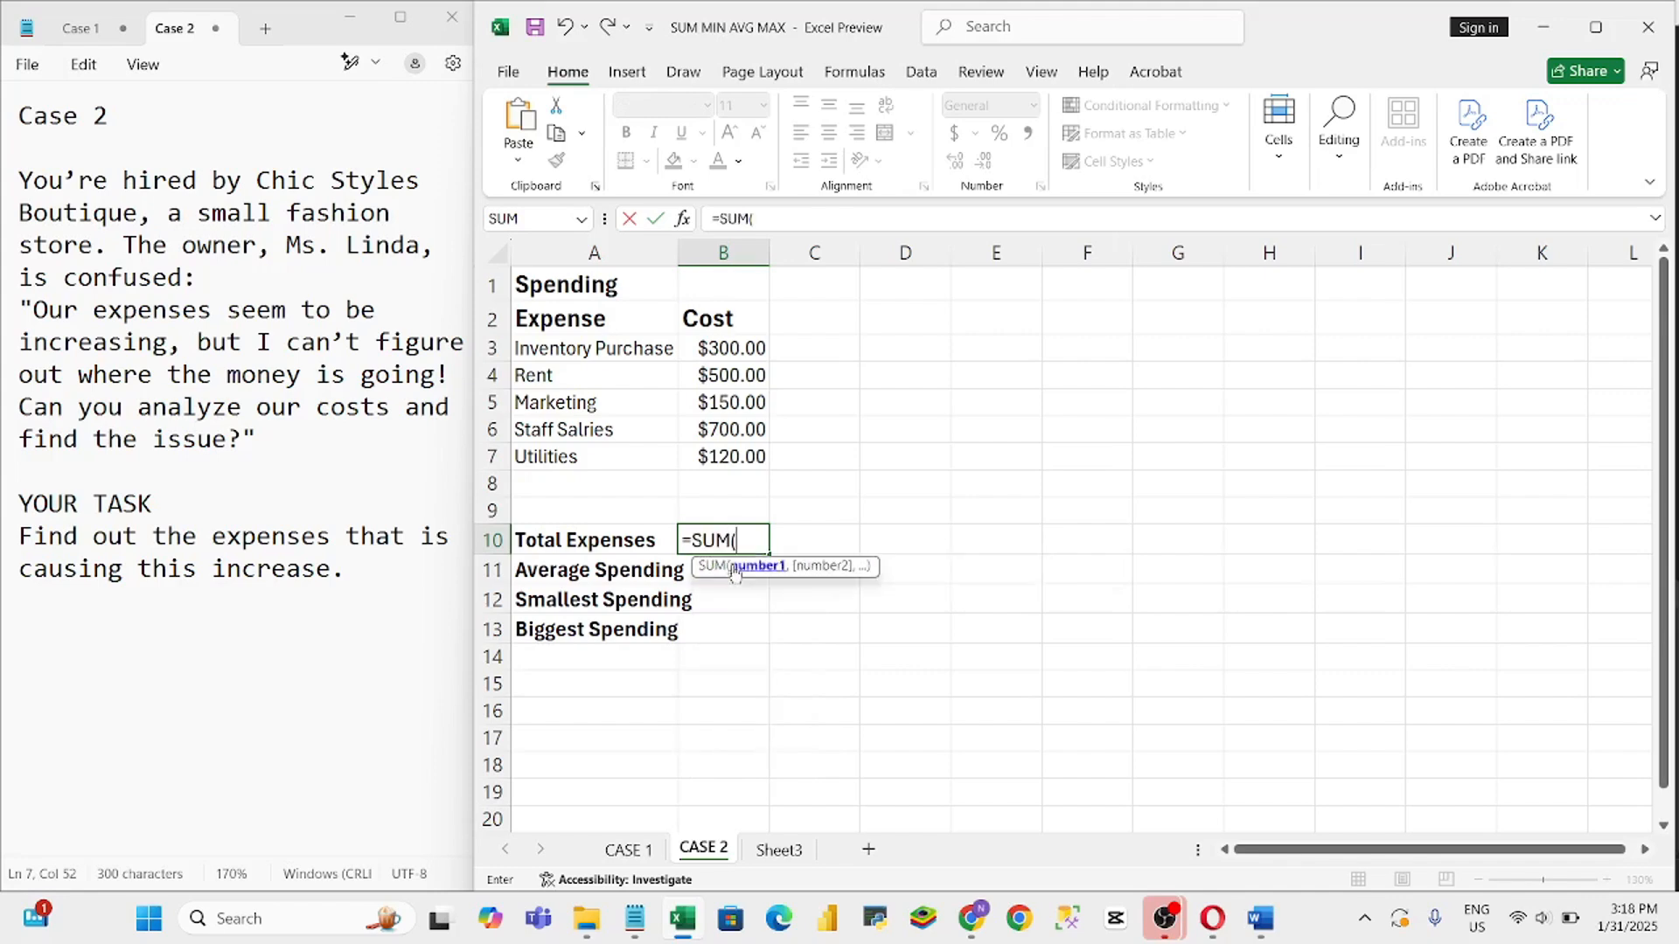
{"action": "left_click", "coordinate": [723, 350]}
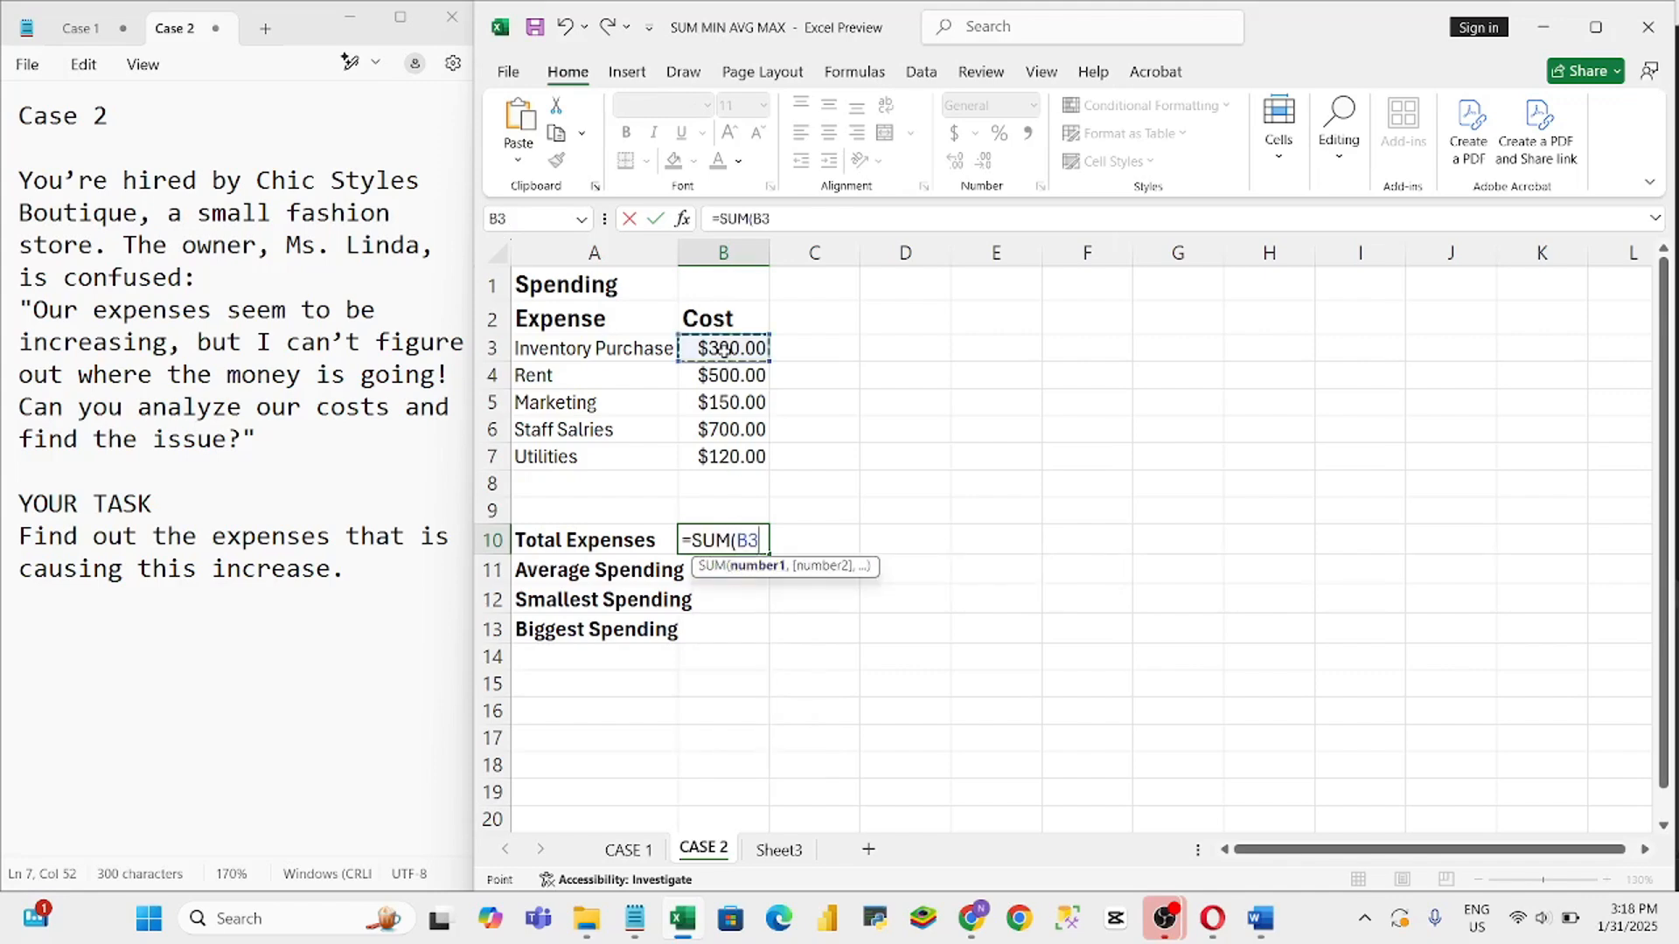
{"action": "key", "text": "F8"}
{"action": "left_click", "coordinate": [715, 456]}
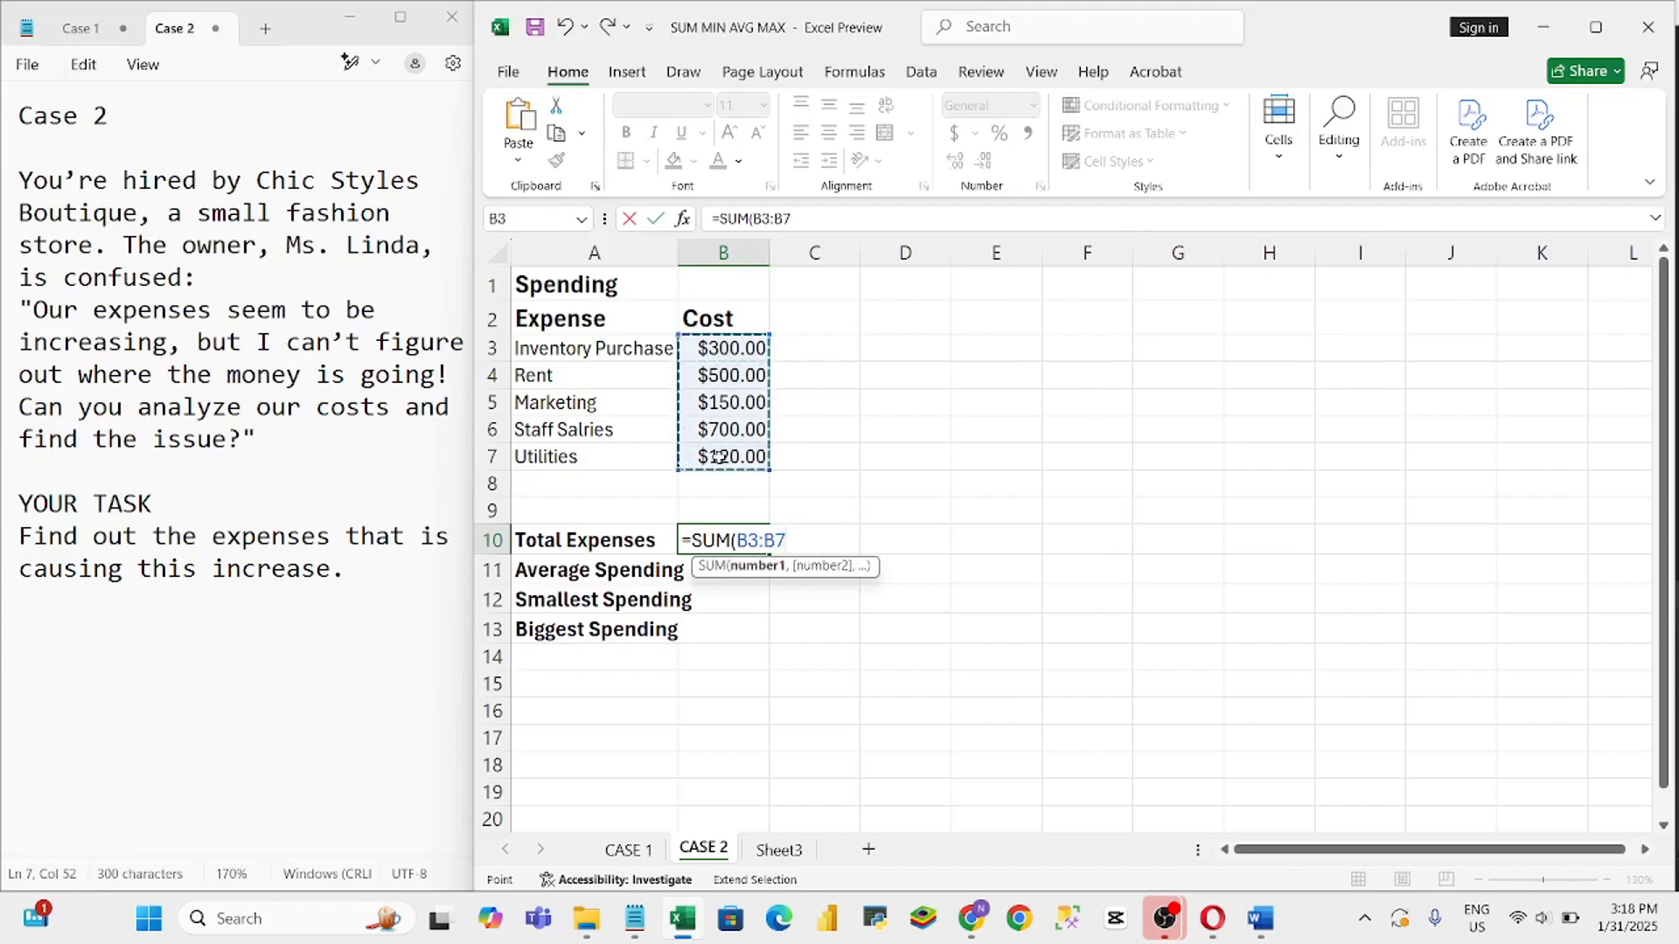
{"action": "key", "text": "Return"}
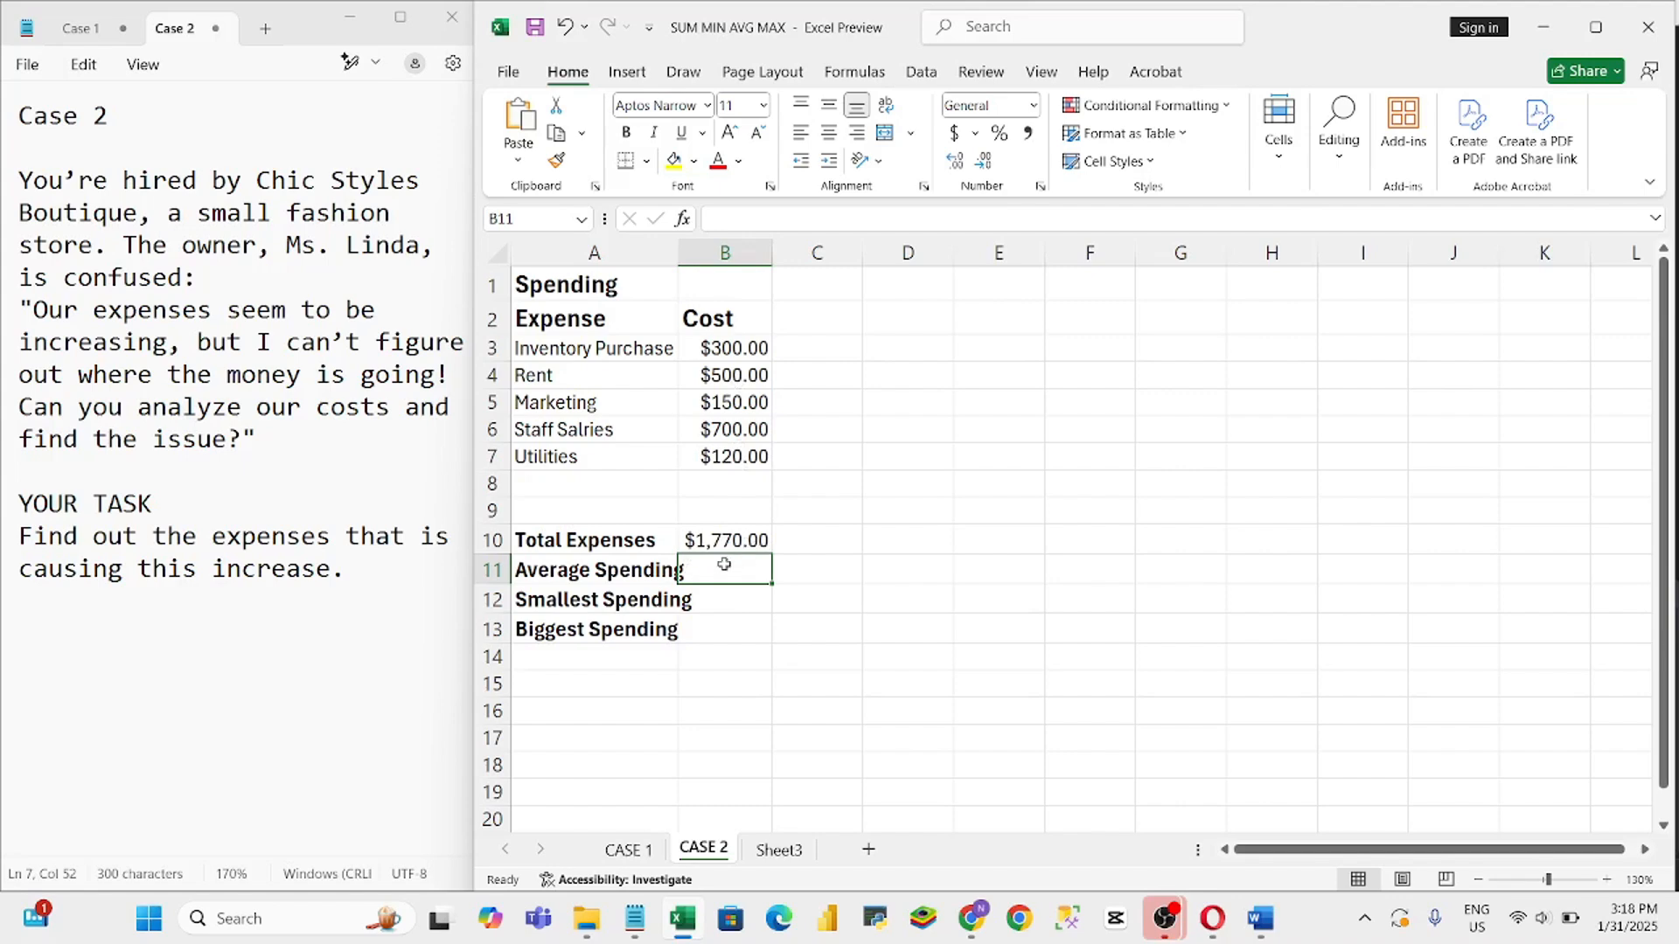
Calculate Average Spending in B11 with an AVERAGE formula over the Cost range B3:B7
{"action": "type", "text": "=AVG"}
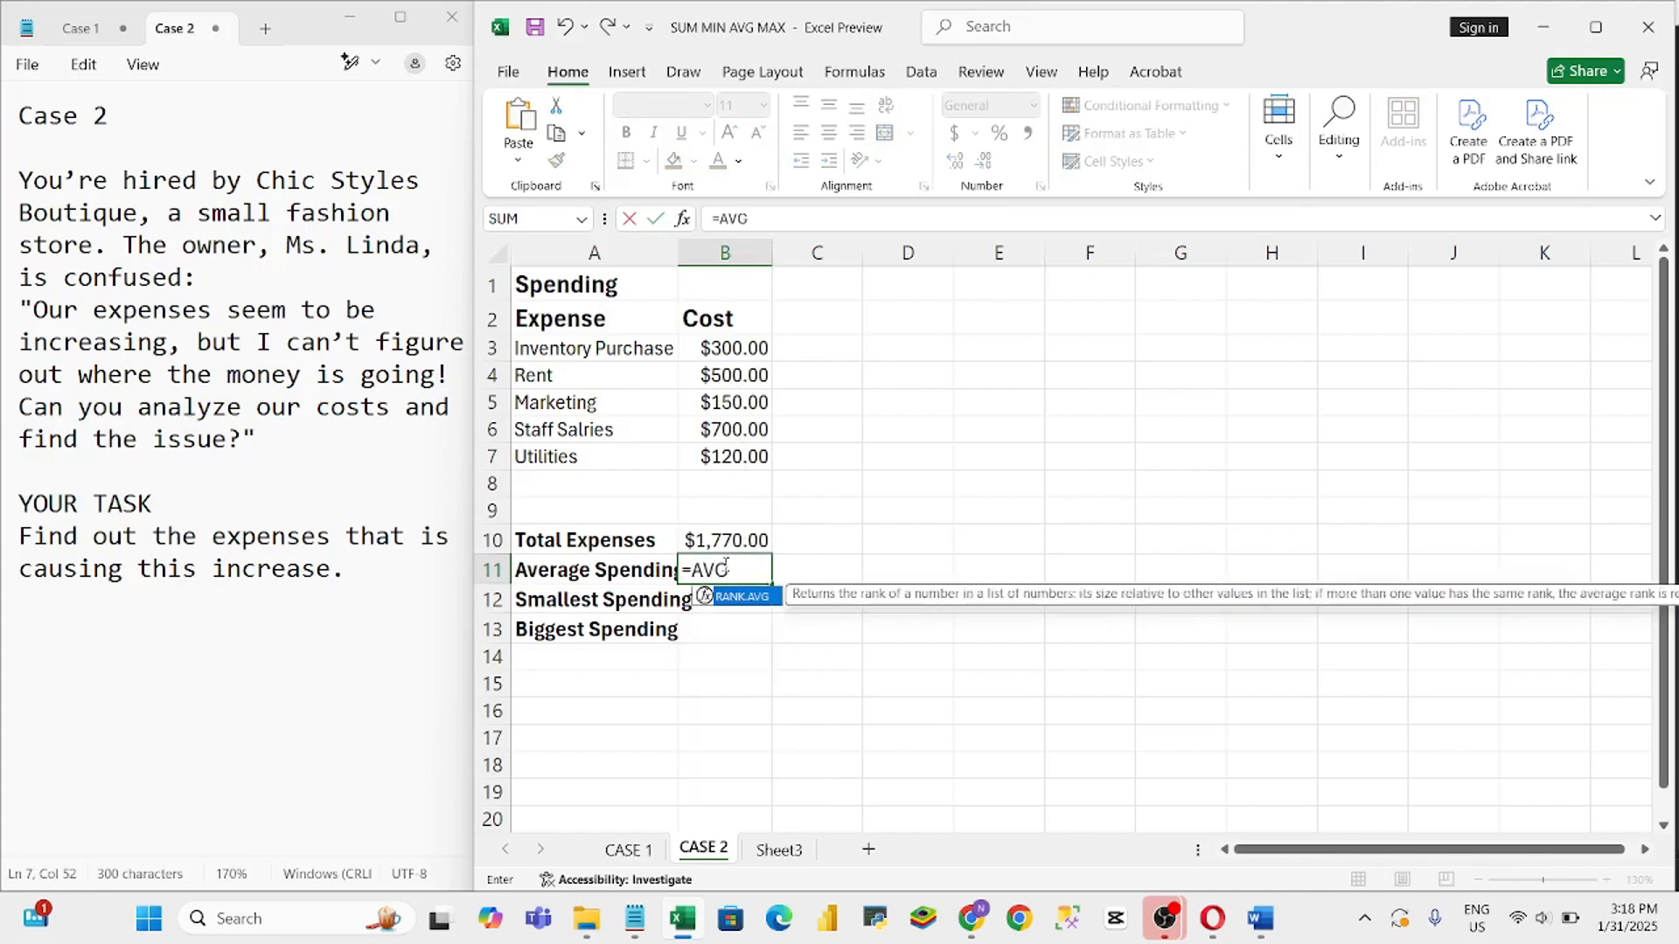
{"action": "key", "text": "BackSpace"}
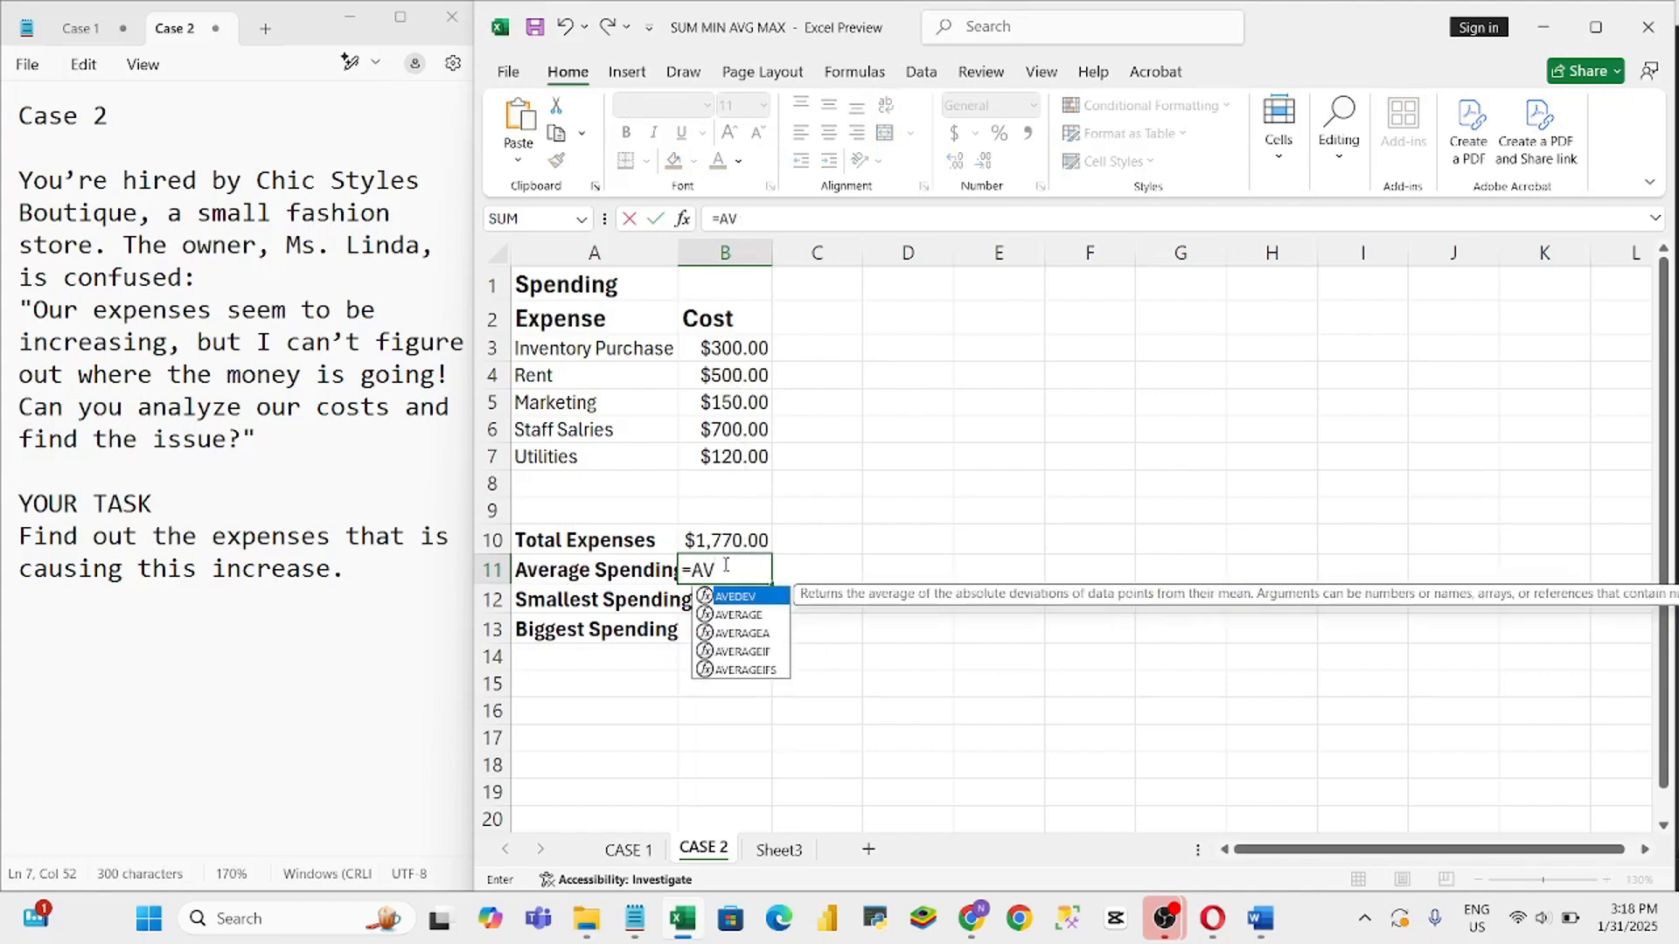
{"action": "double_click", "coordinate": [735, 616]}
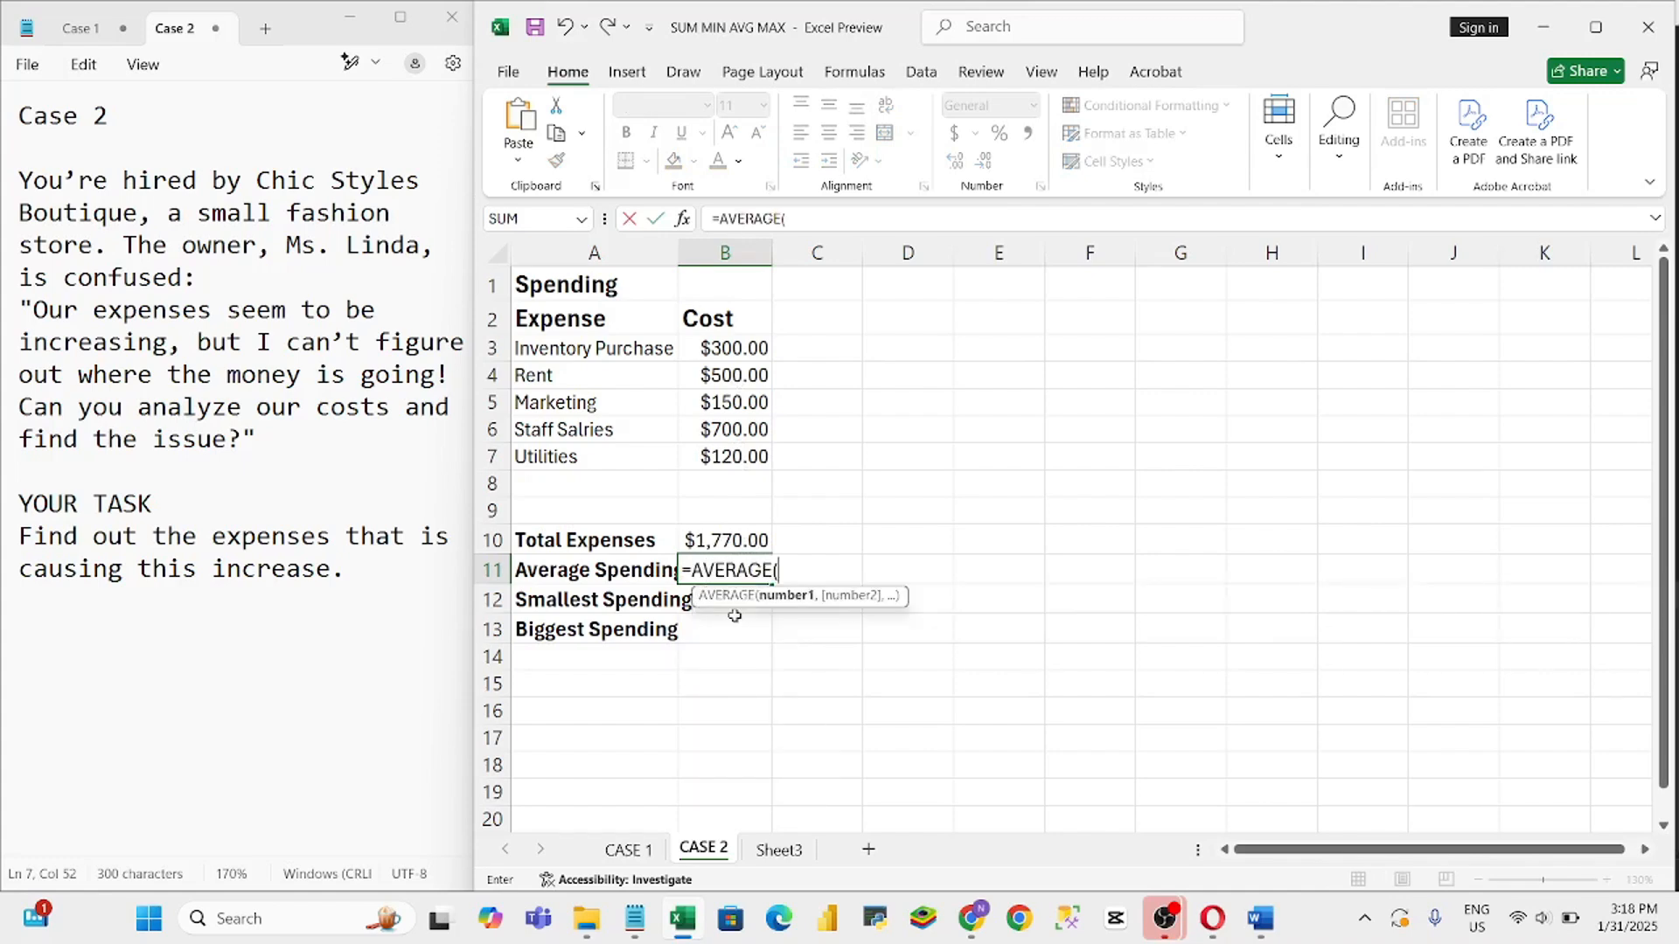
{"action": "left_click", "coordinate": [731, 351]}
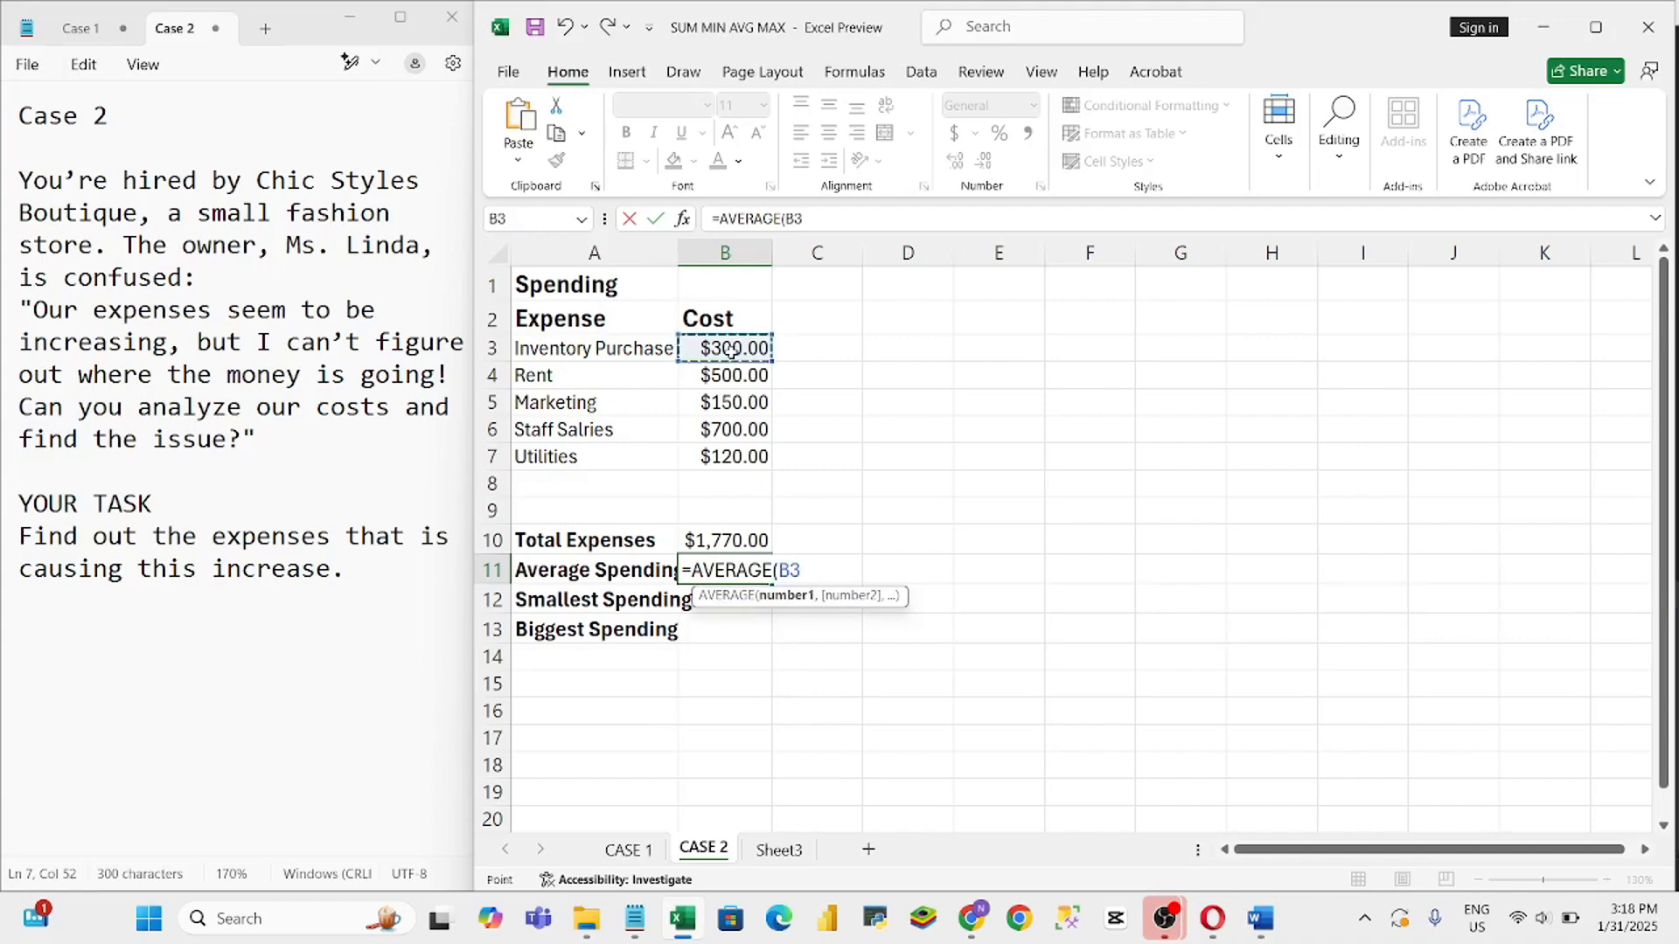
{"action": "key", "text": "F8"}
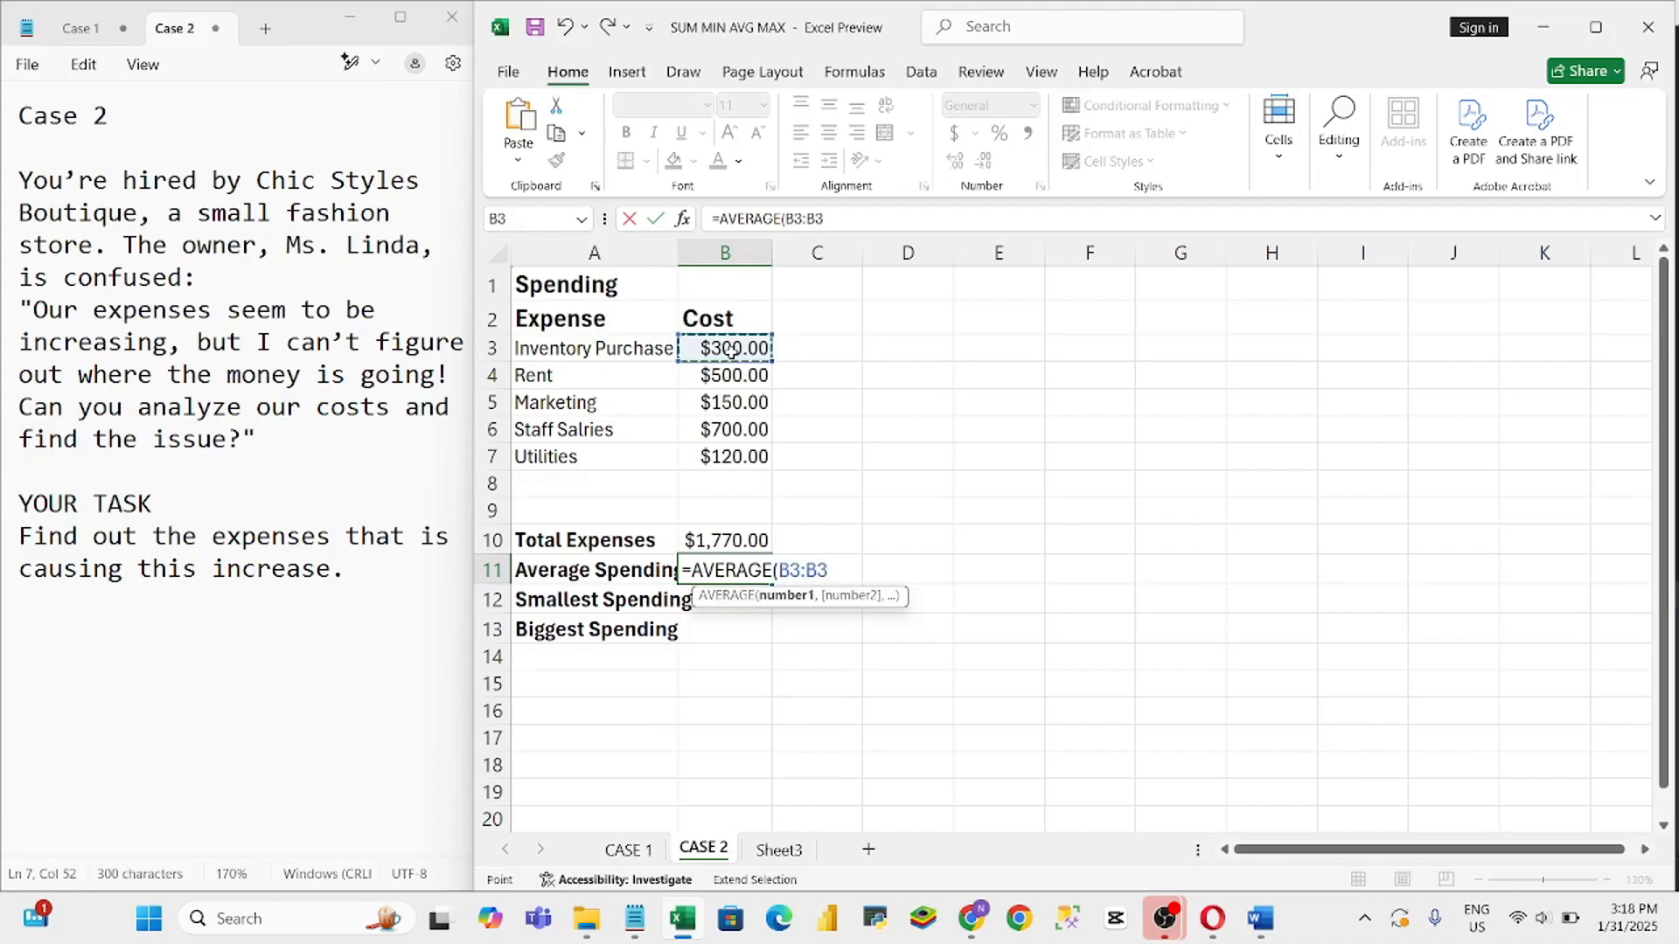
{"action": "left_click", "coordinate": [711, 458]}
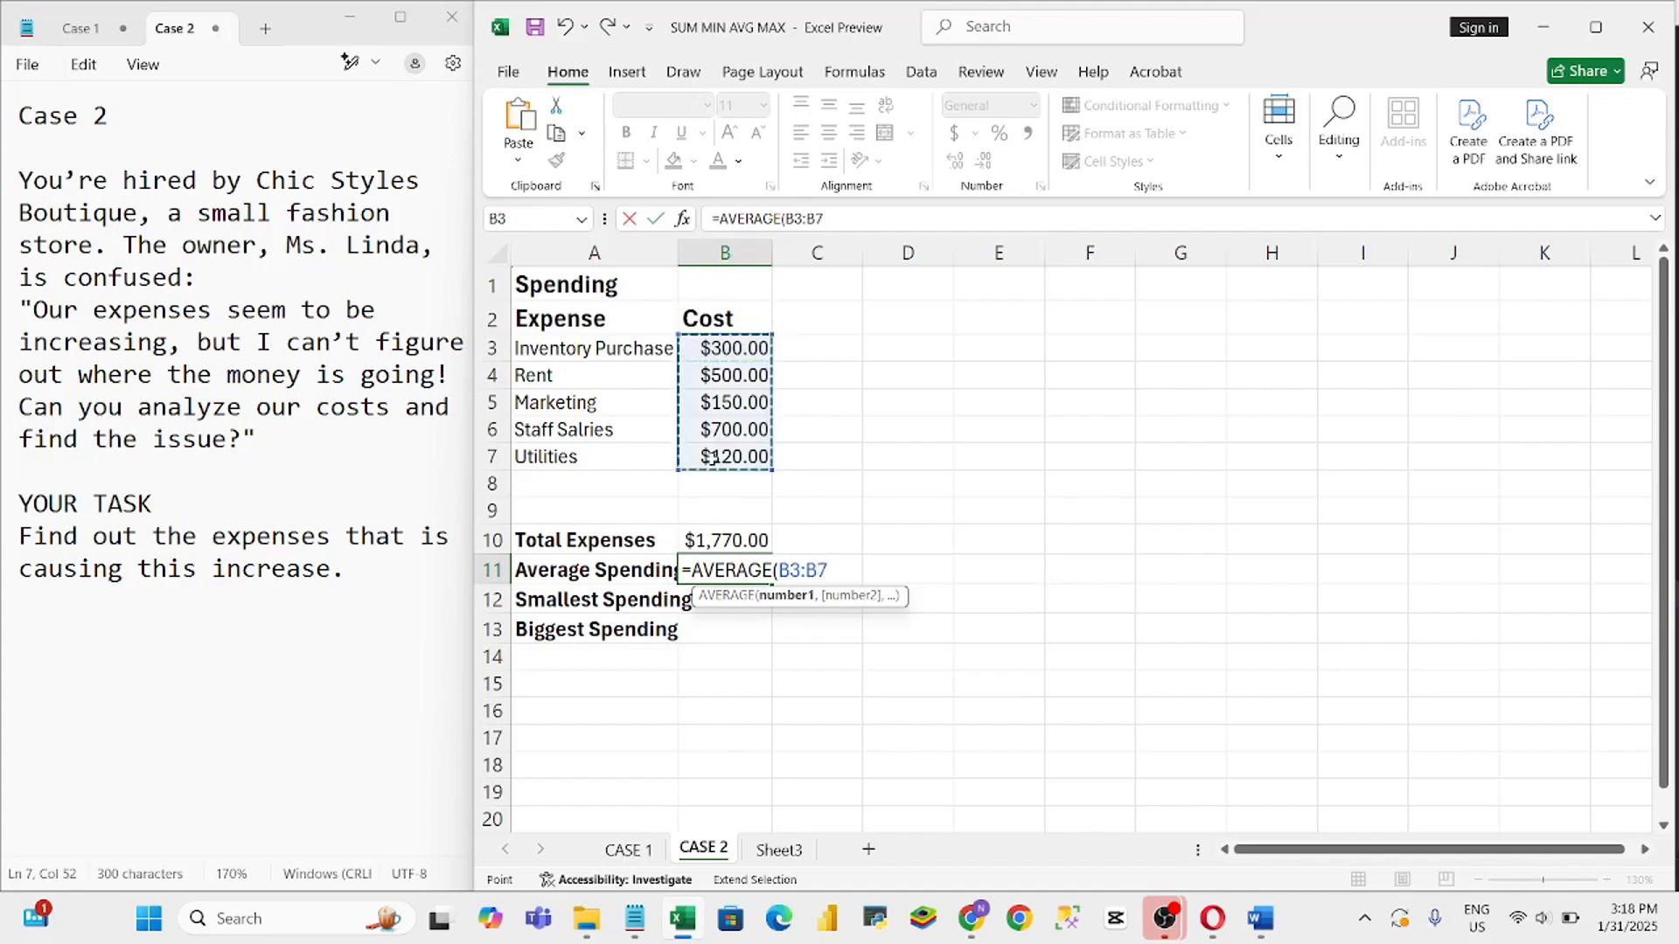
{"action": "key", "text": "Return"}
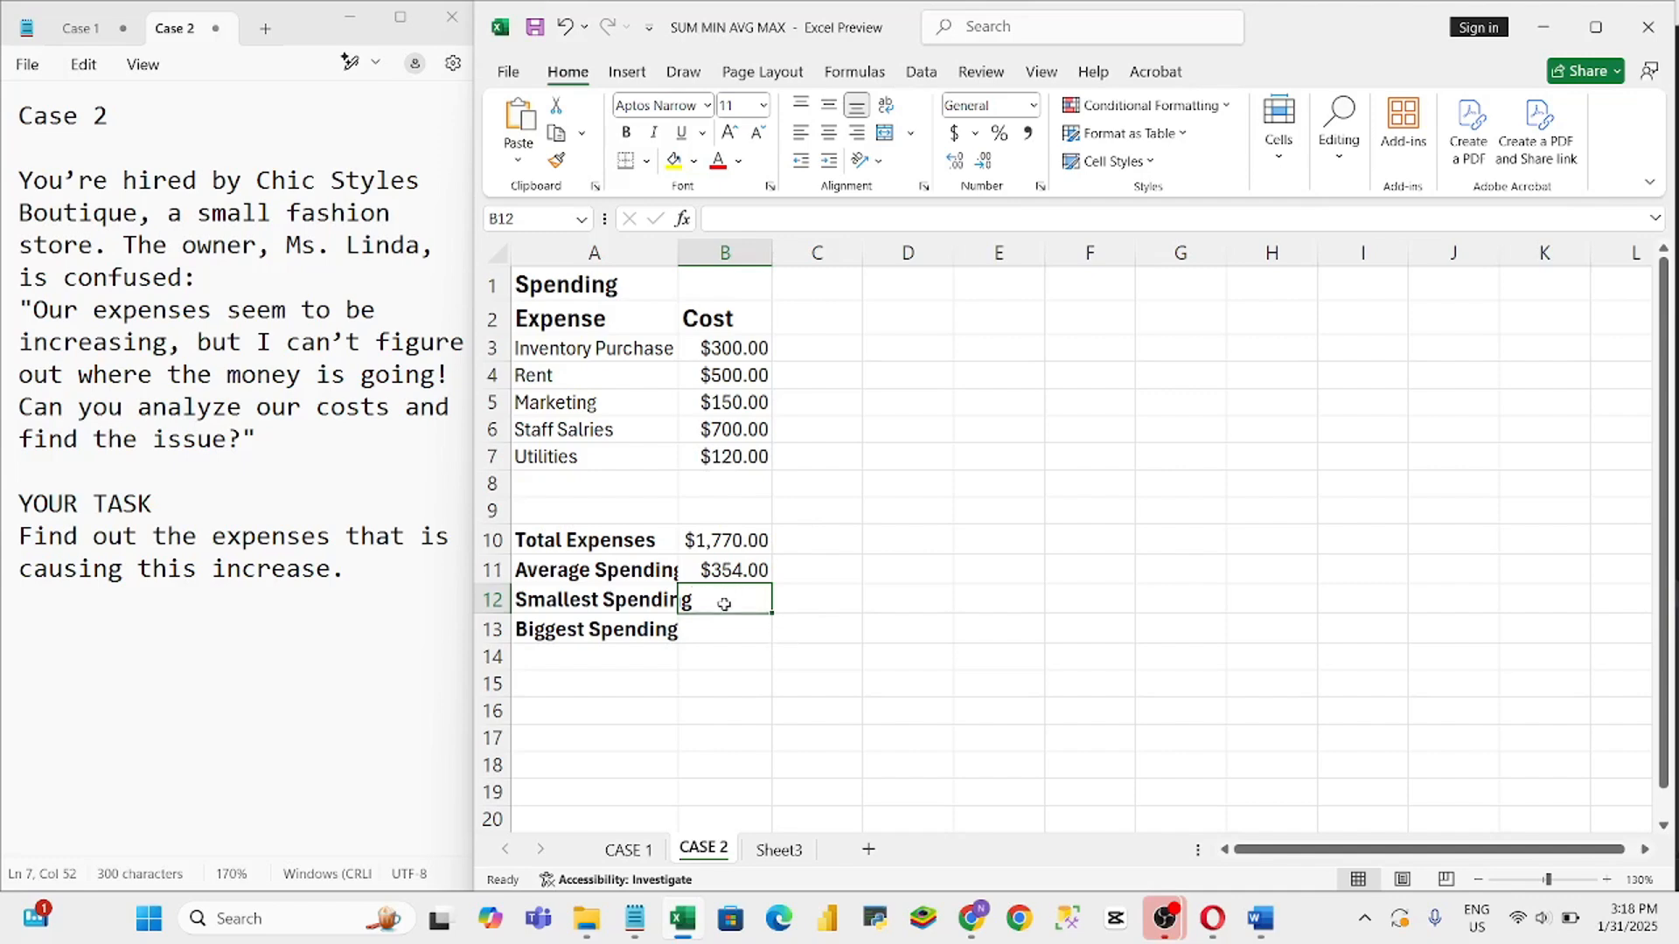
Calculate Smallest Spending in B12 with a MIN formula over the Cost range B3:B7
{"action": "type", "text": "="}
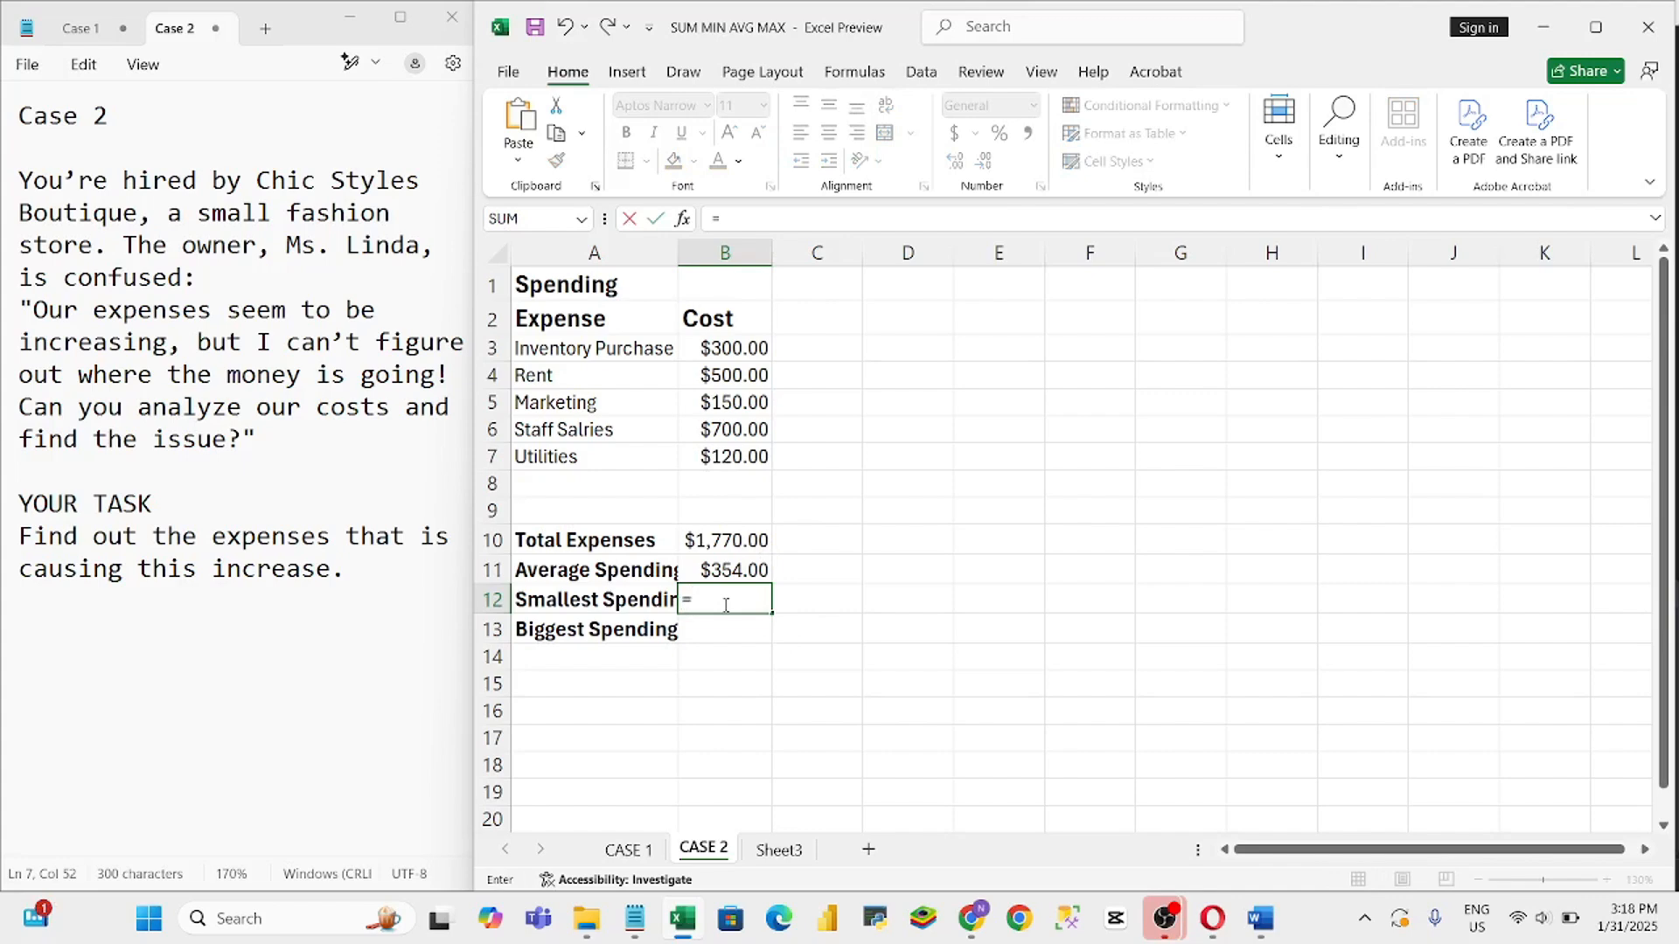
{"action": "type", "text": "MIN("}
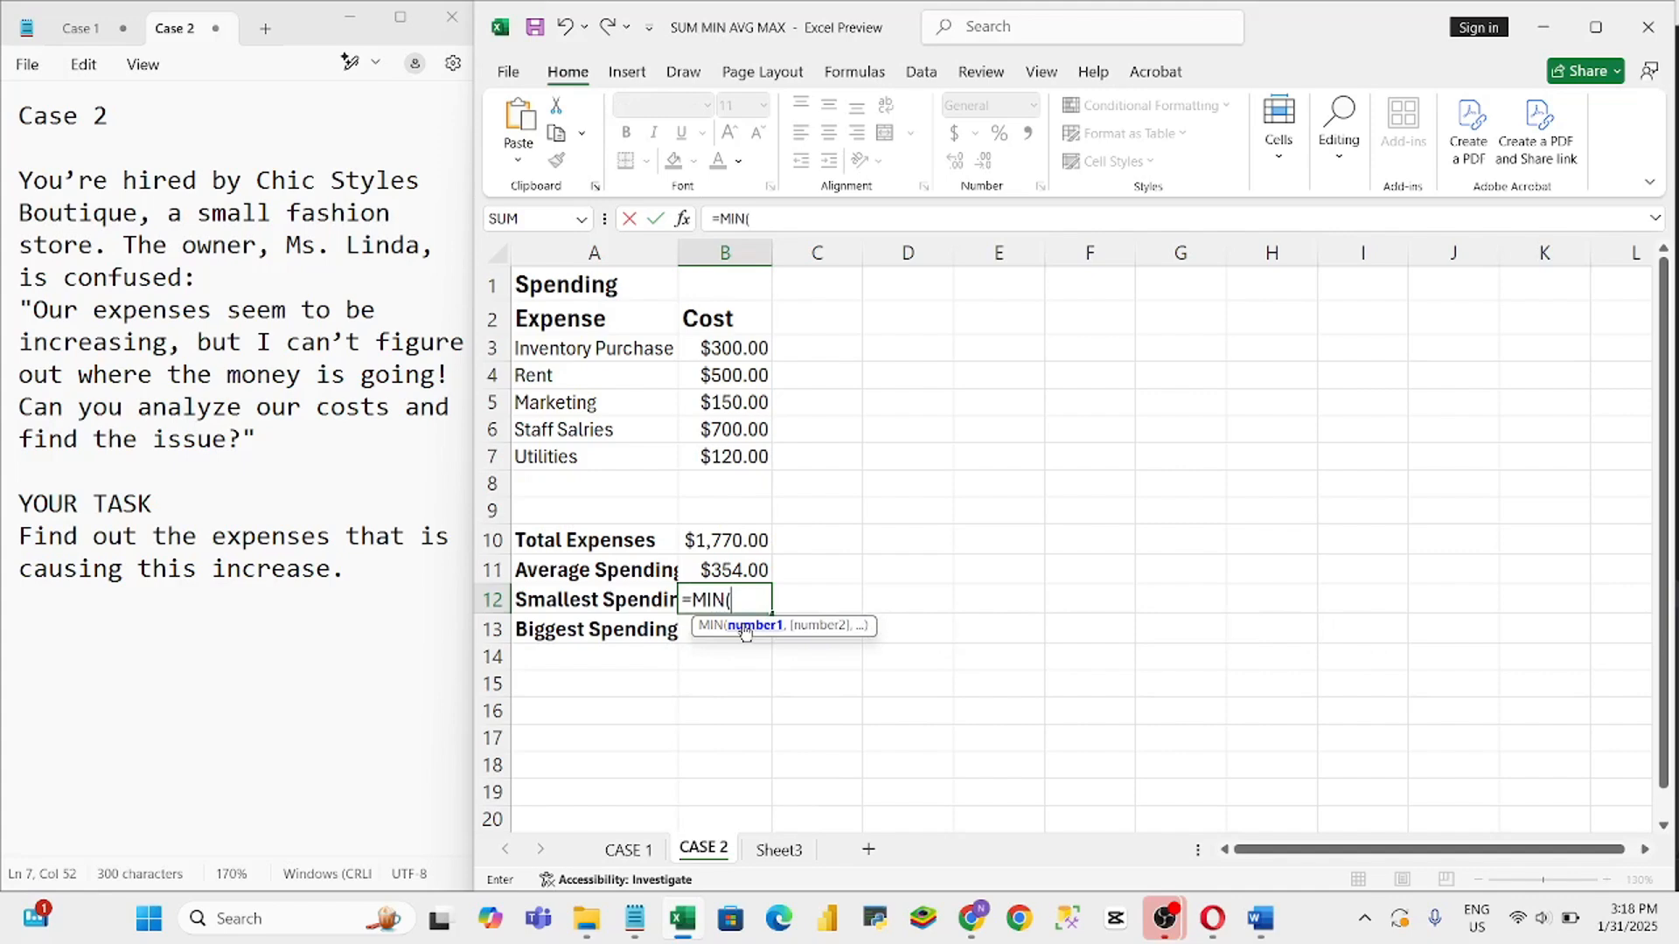
{"action": "double_click", "coordinate": [732, 627]}
{"action": "left_click", "coordinate": [733, 350]}
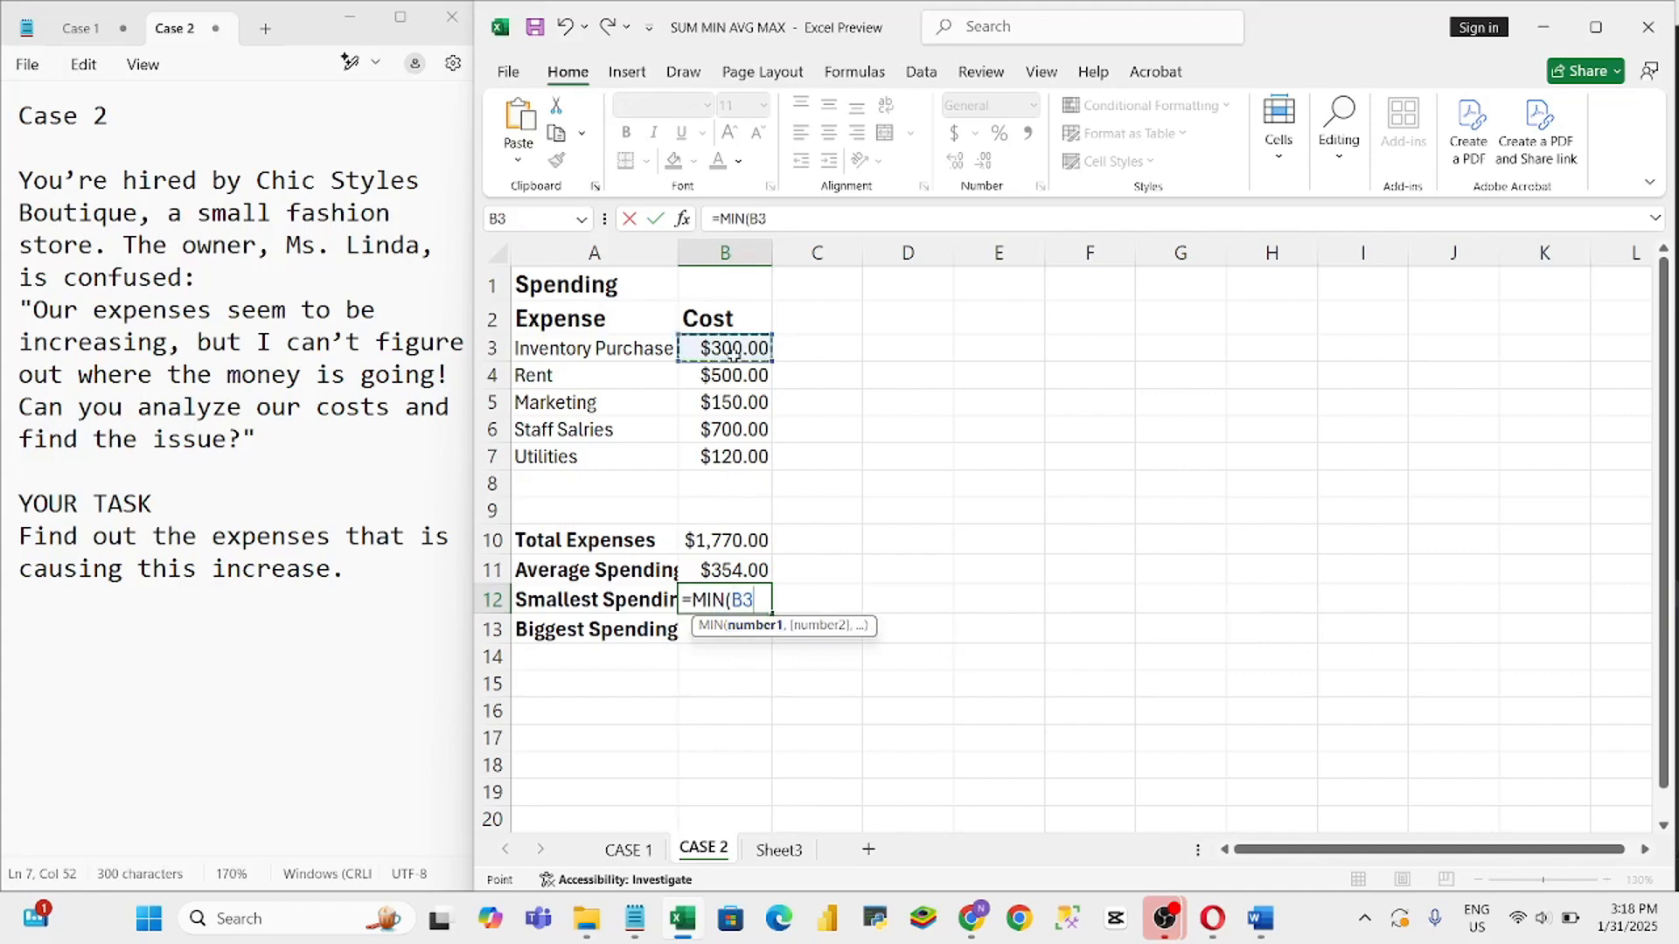
{"action": "key", "text": "F8"}
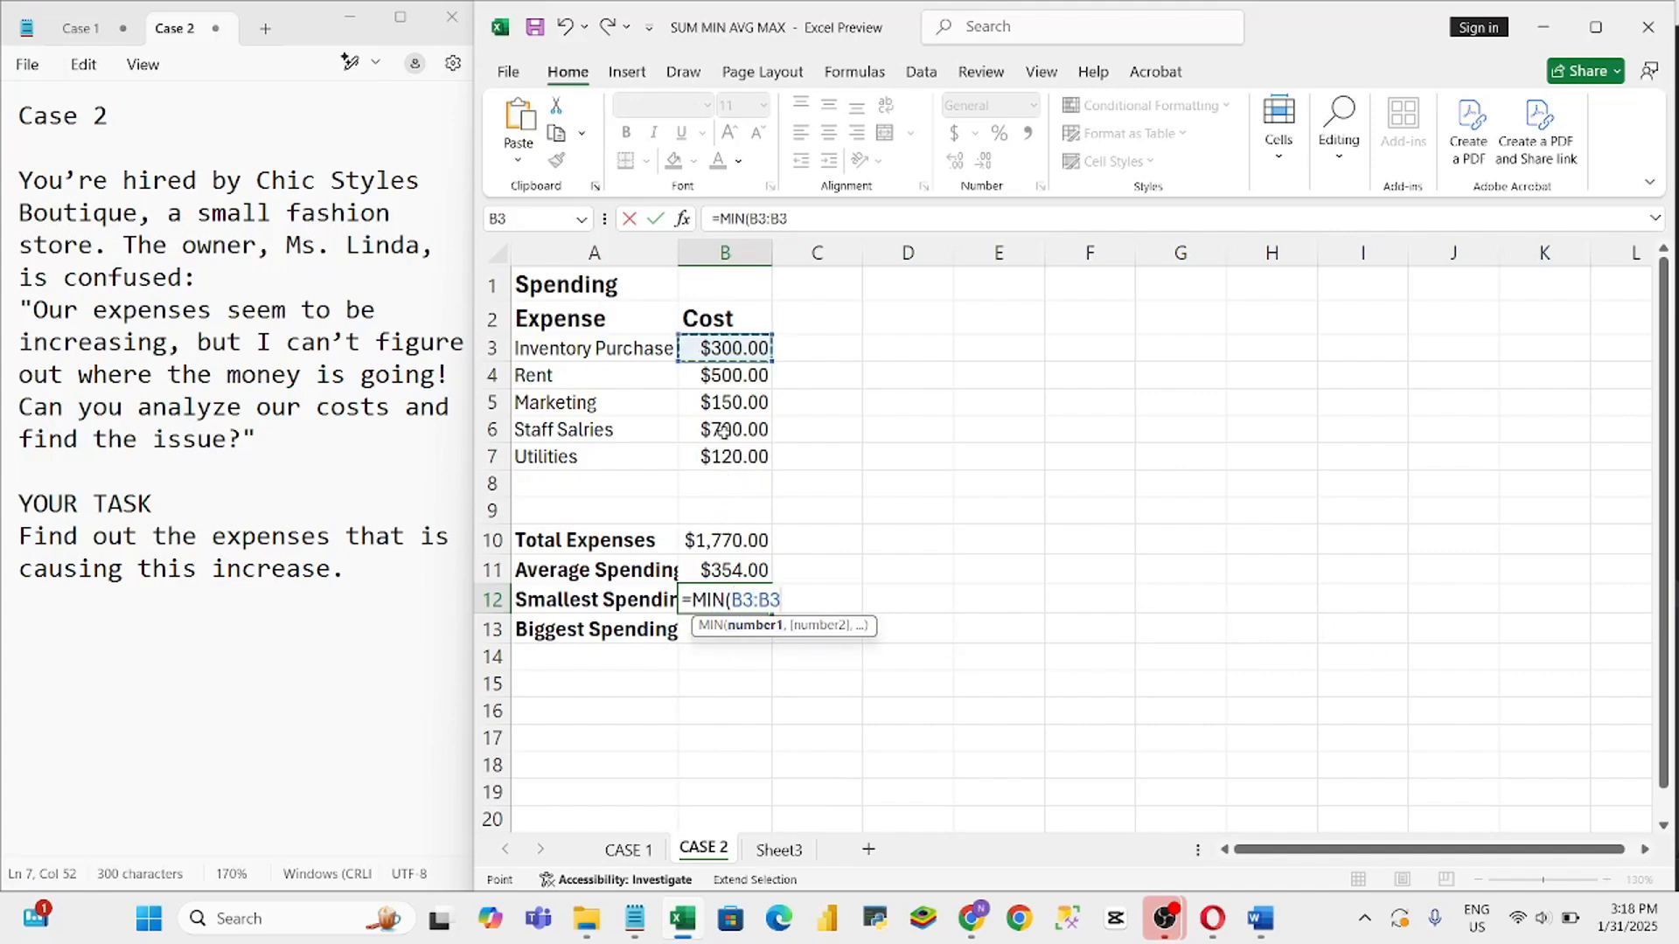
{"action": "left_click", "coordinate": [733, 457]}
{"action": "key", "text": "Return"}
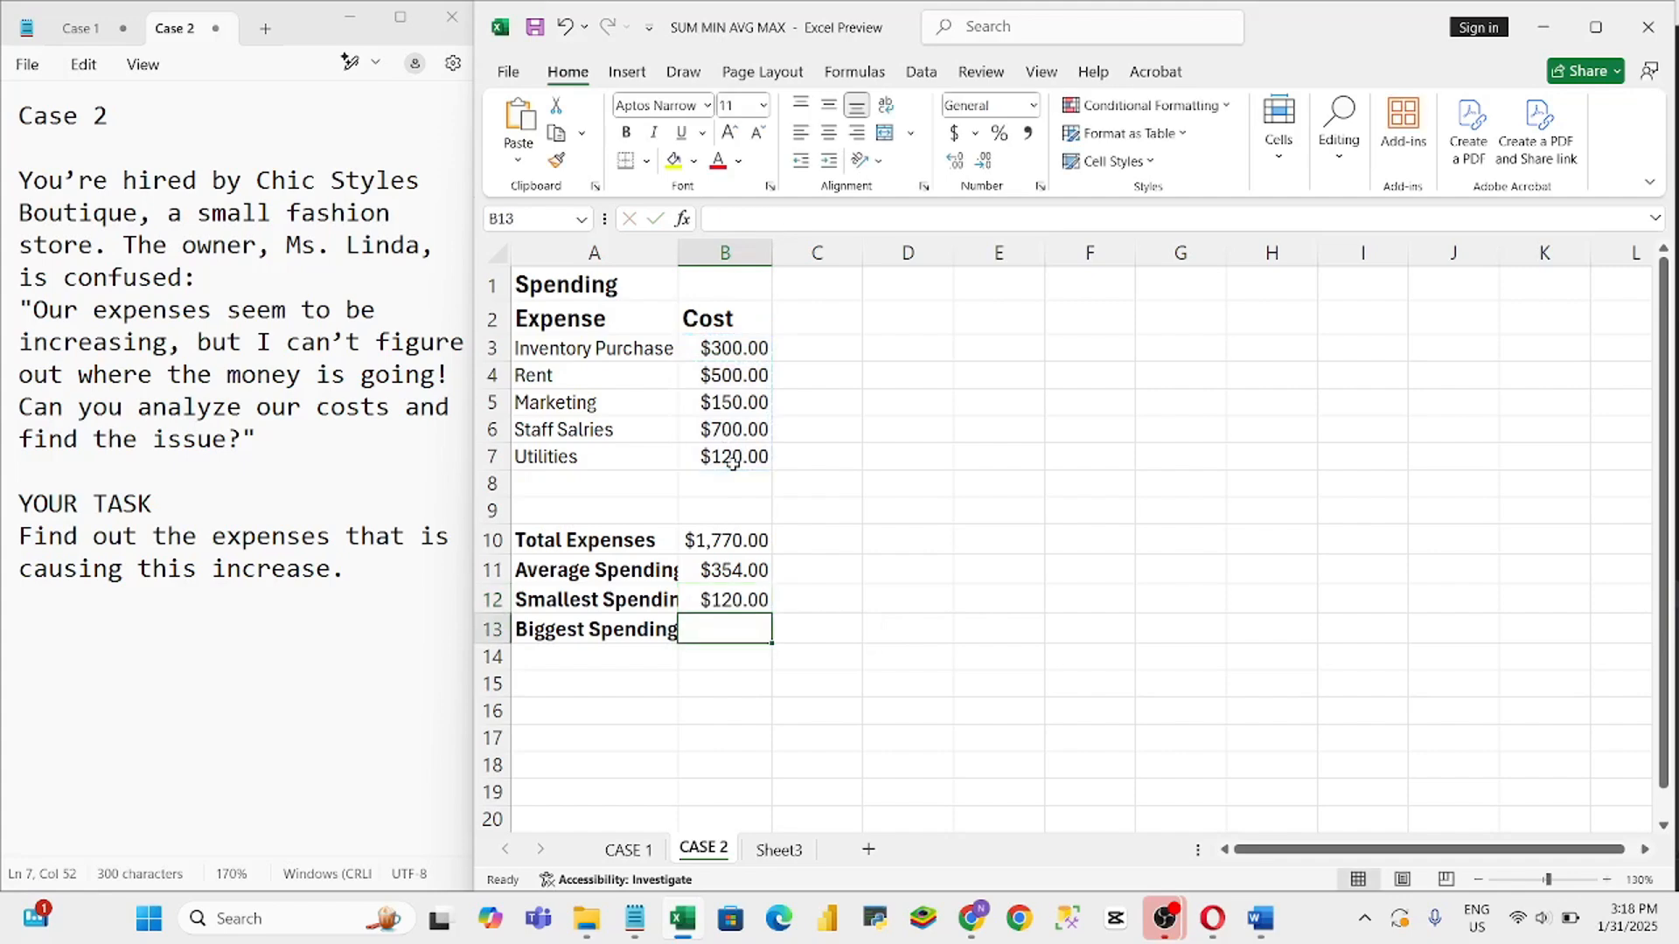
Calculate Biggest Spending in B13 with a MAX formula over the Cost range B3:B7
{"action": "double_click", "coordinate": [698, 630]}
{"action": "type", "text": "=MAX"}
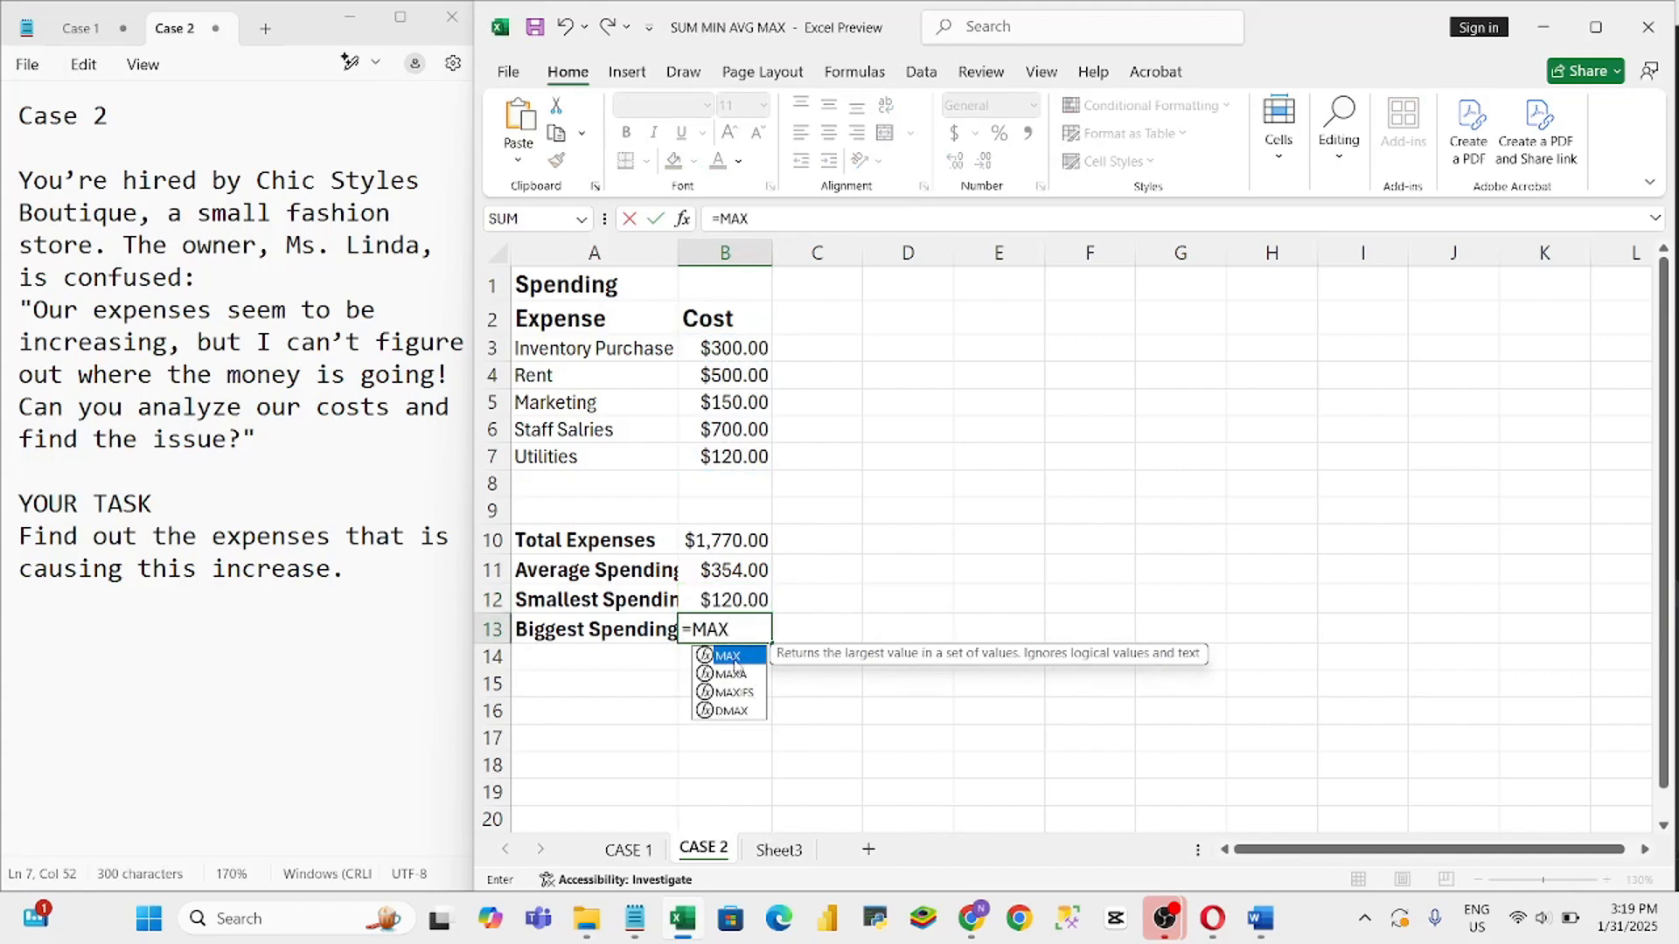
{"action": "double_click", "coordinate": [733, 657]}
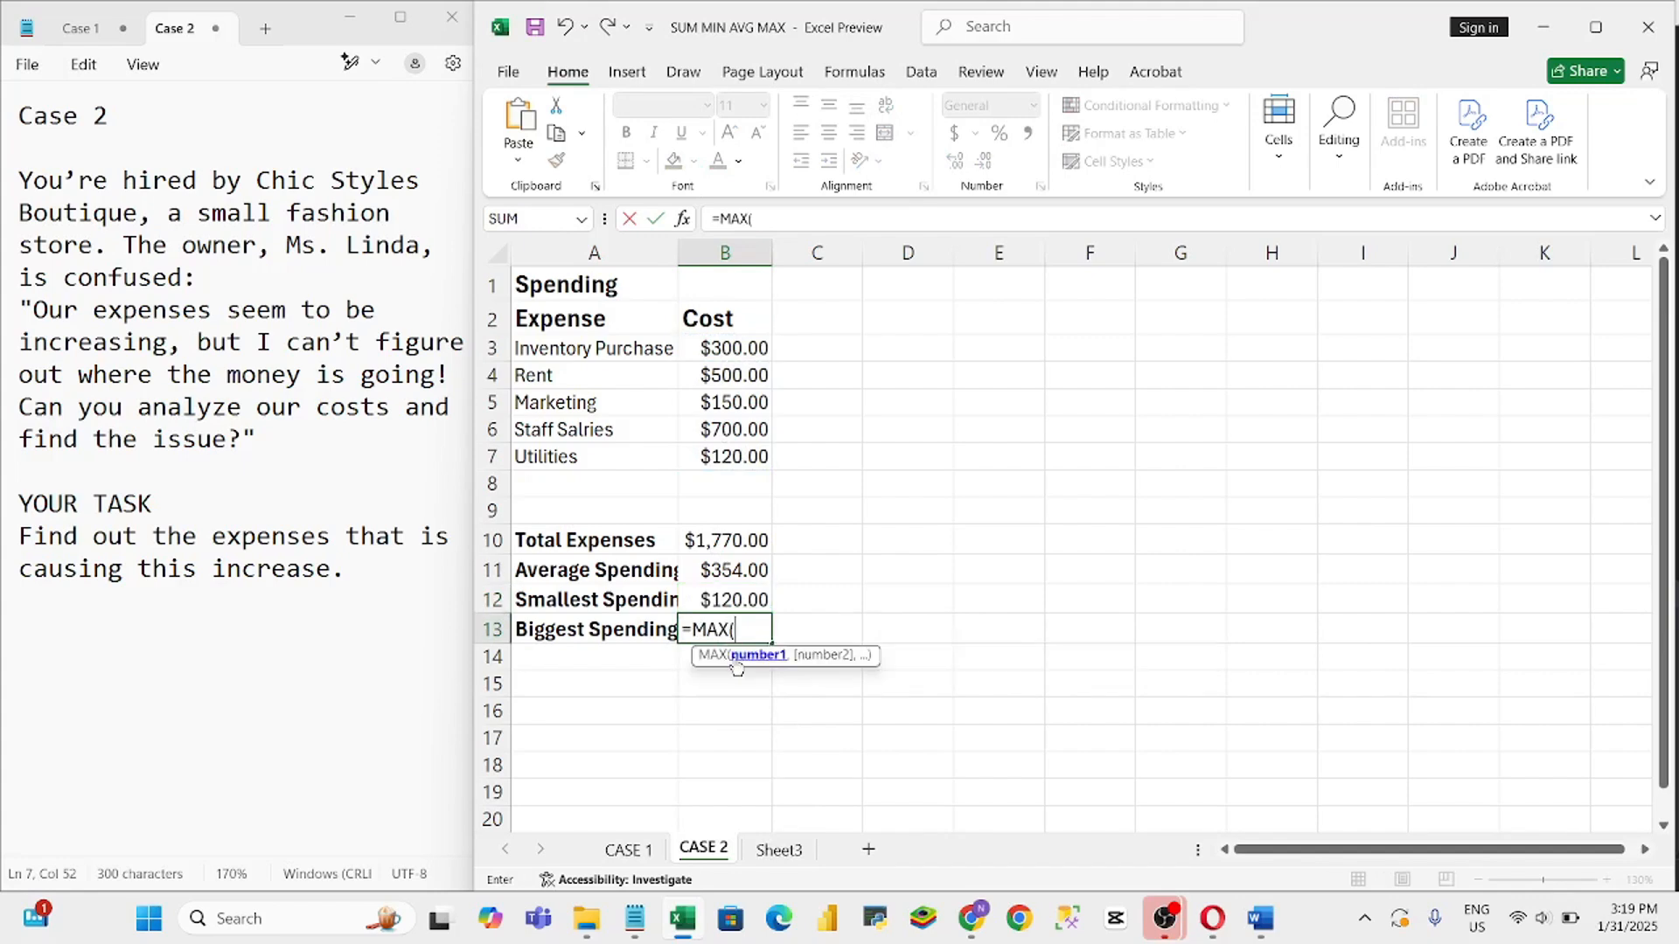
{"action": "left_click", "coordinate": [722, 351]}
{"action": "key", "text": "F8"}
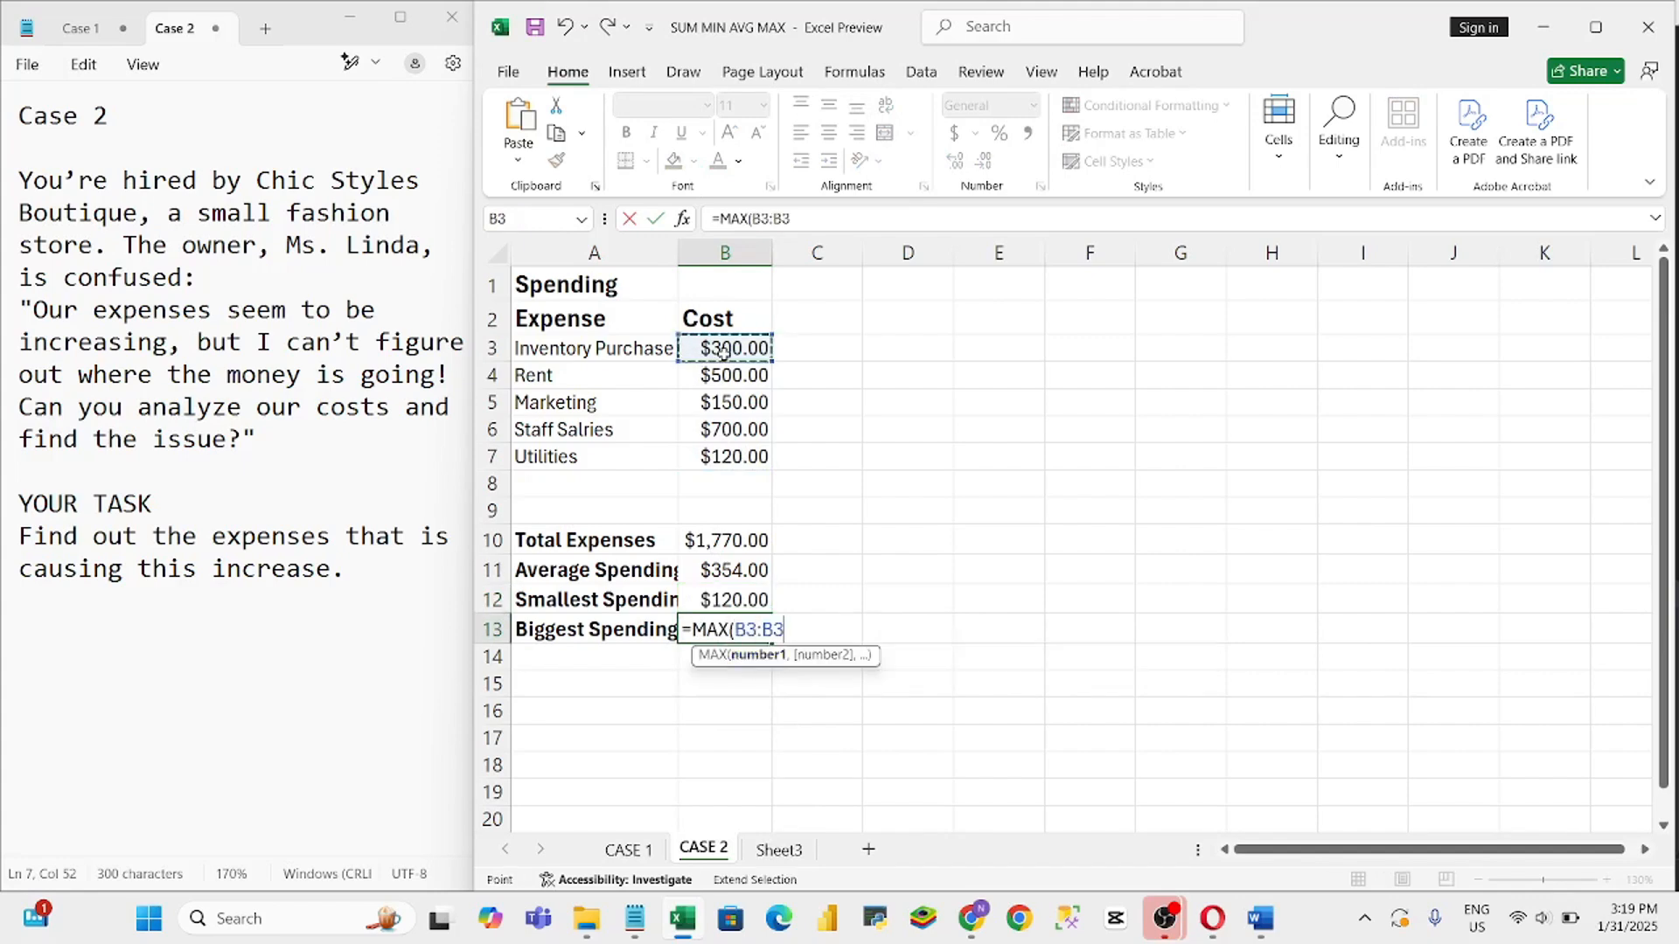
{"action": "left_click", "coordinate": [730, 466]}
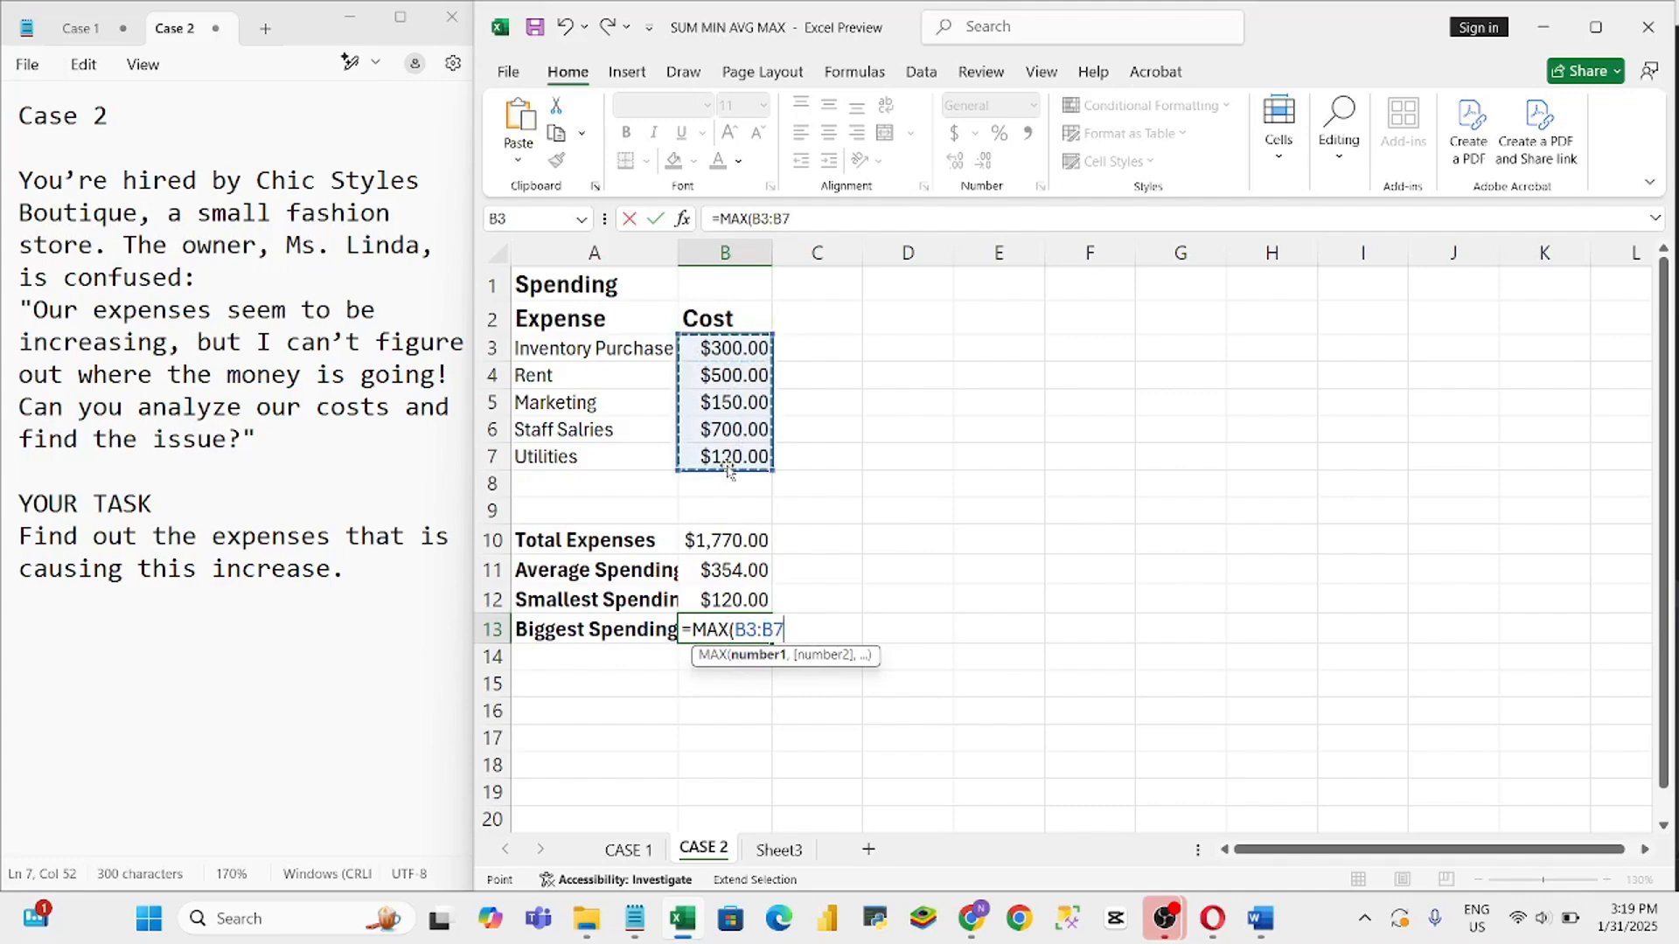
{"action": "key", "text": "Return"}
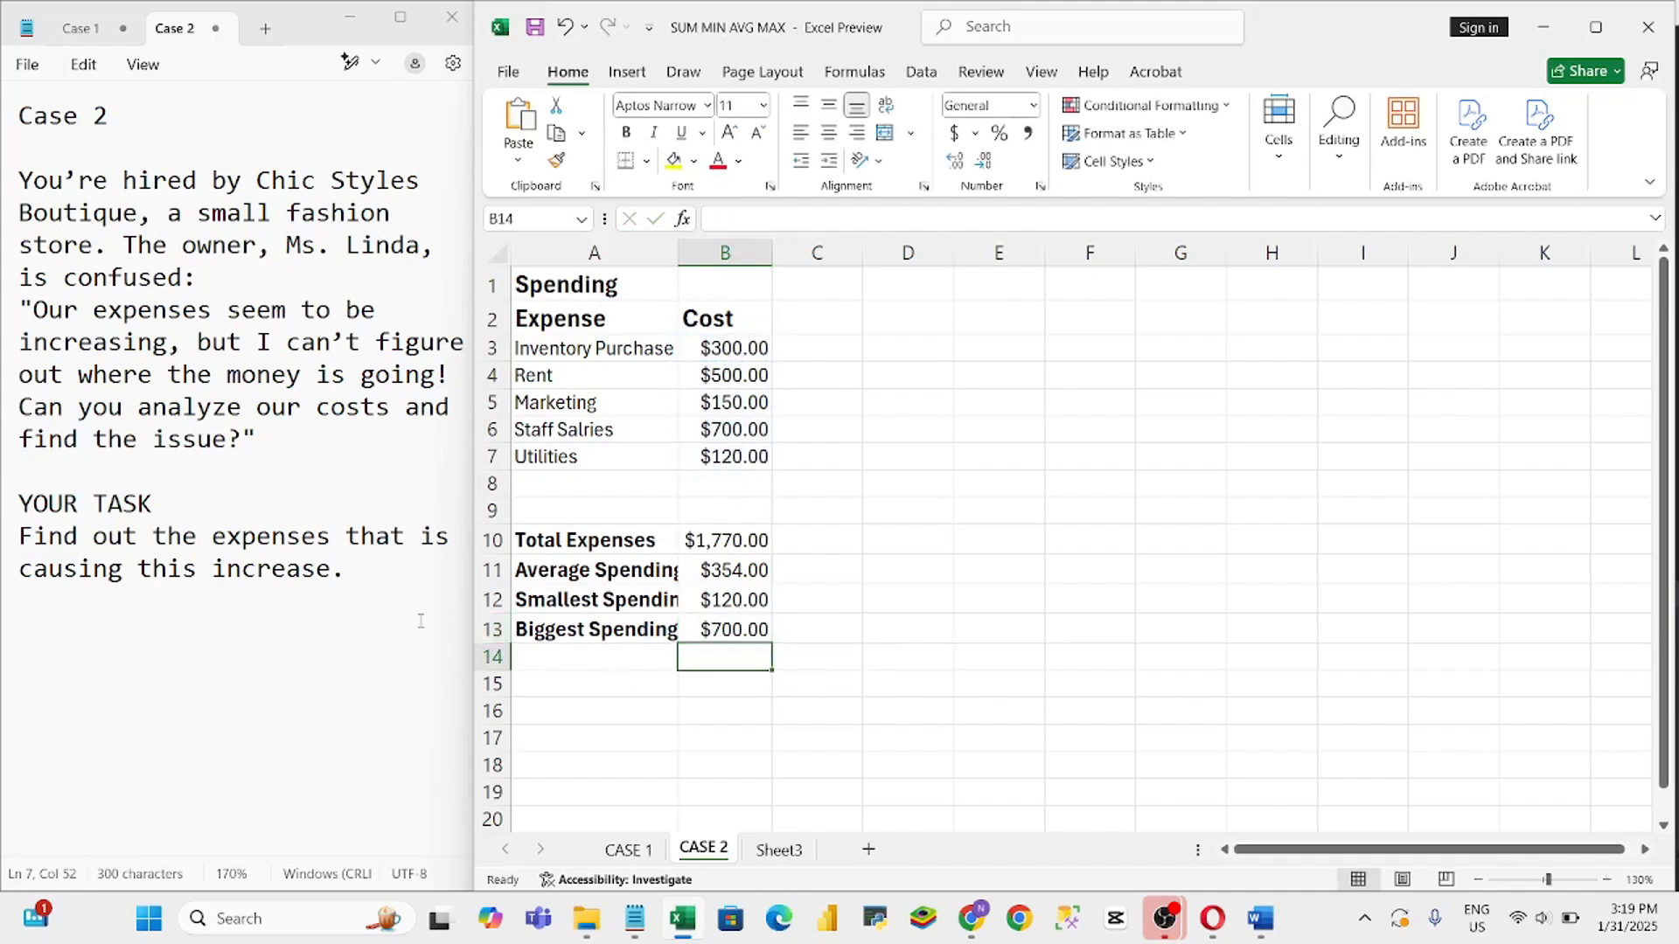
Review the spending summary in B10:B13 and match the smallest and biggest values to their expense rows
{"action": "left_click", "coordinate": [322, 667]}
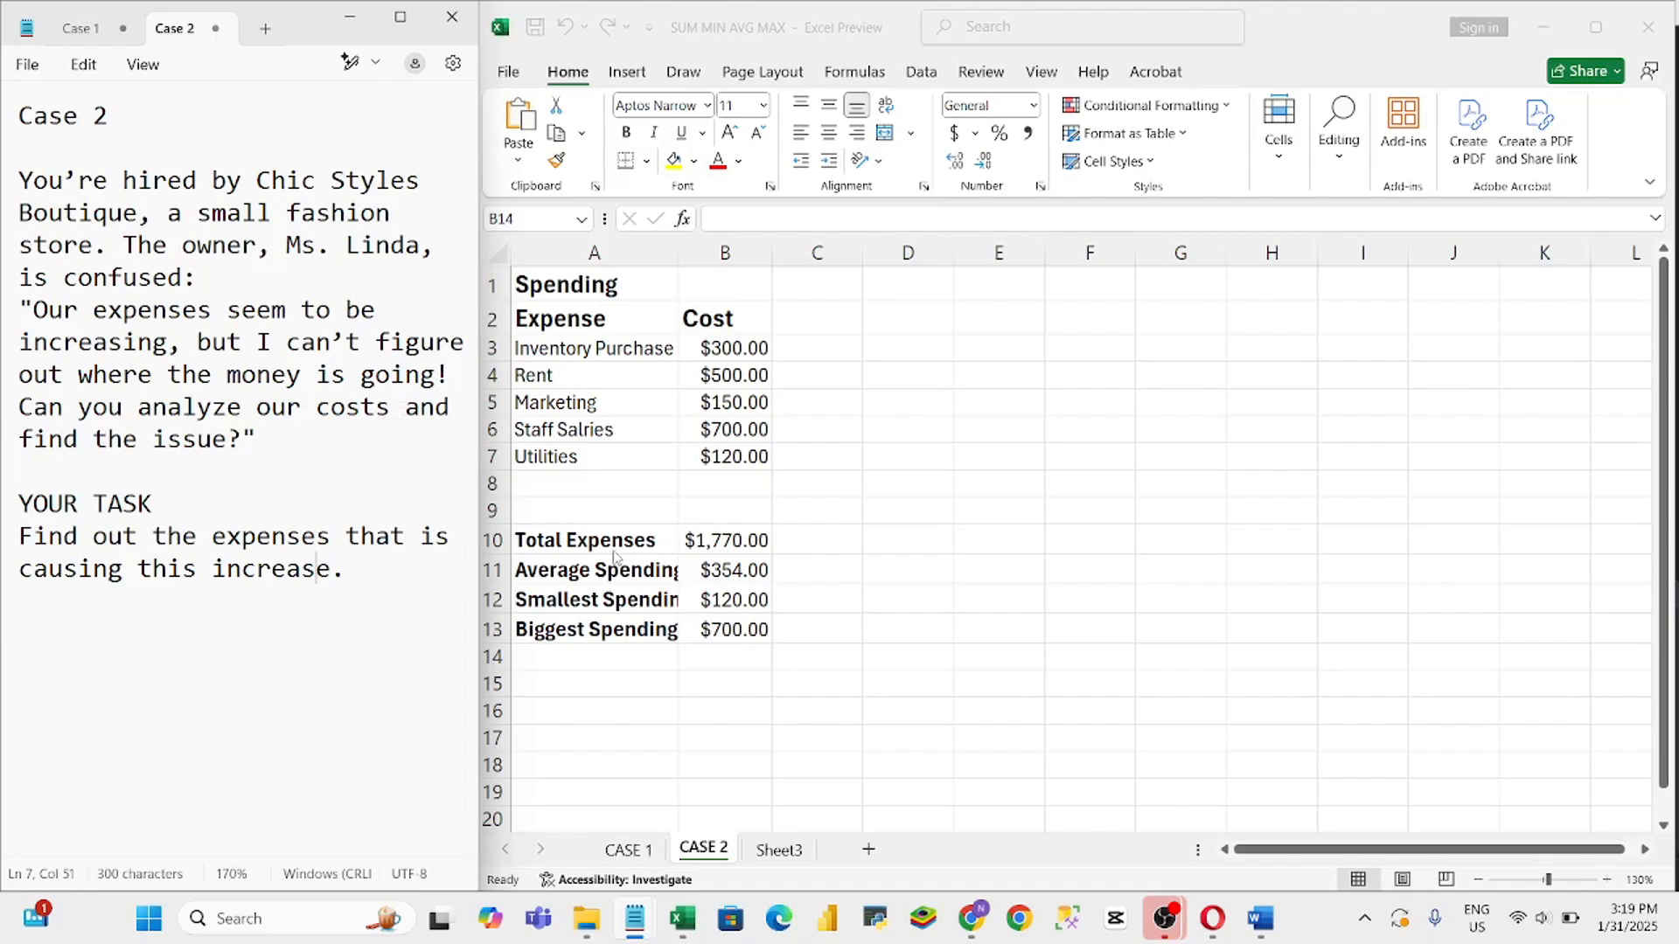
{"action": "key", "text": "alt+Tab"}
{"action": "left_click", "coordinate": [724, 542]}
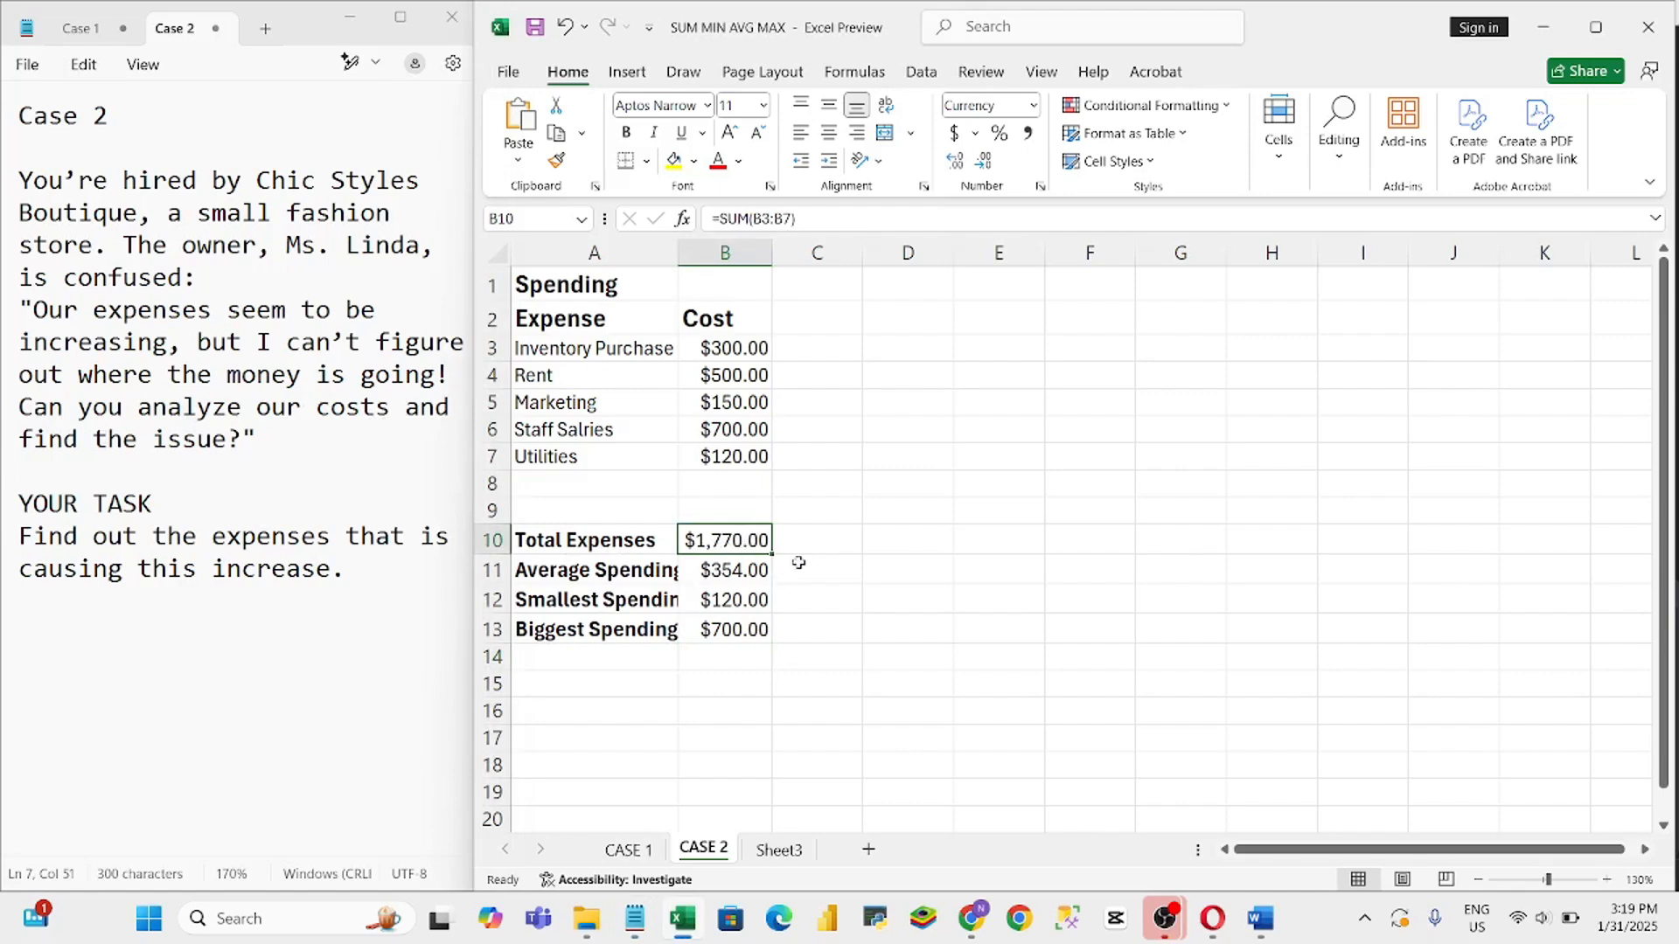
{"action": "left_click", "coordinate": [756, 573]}
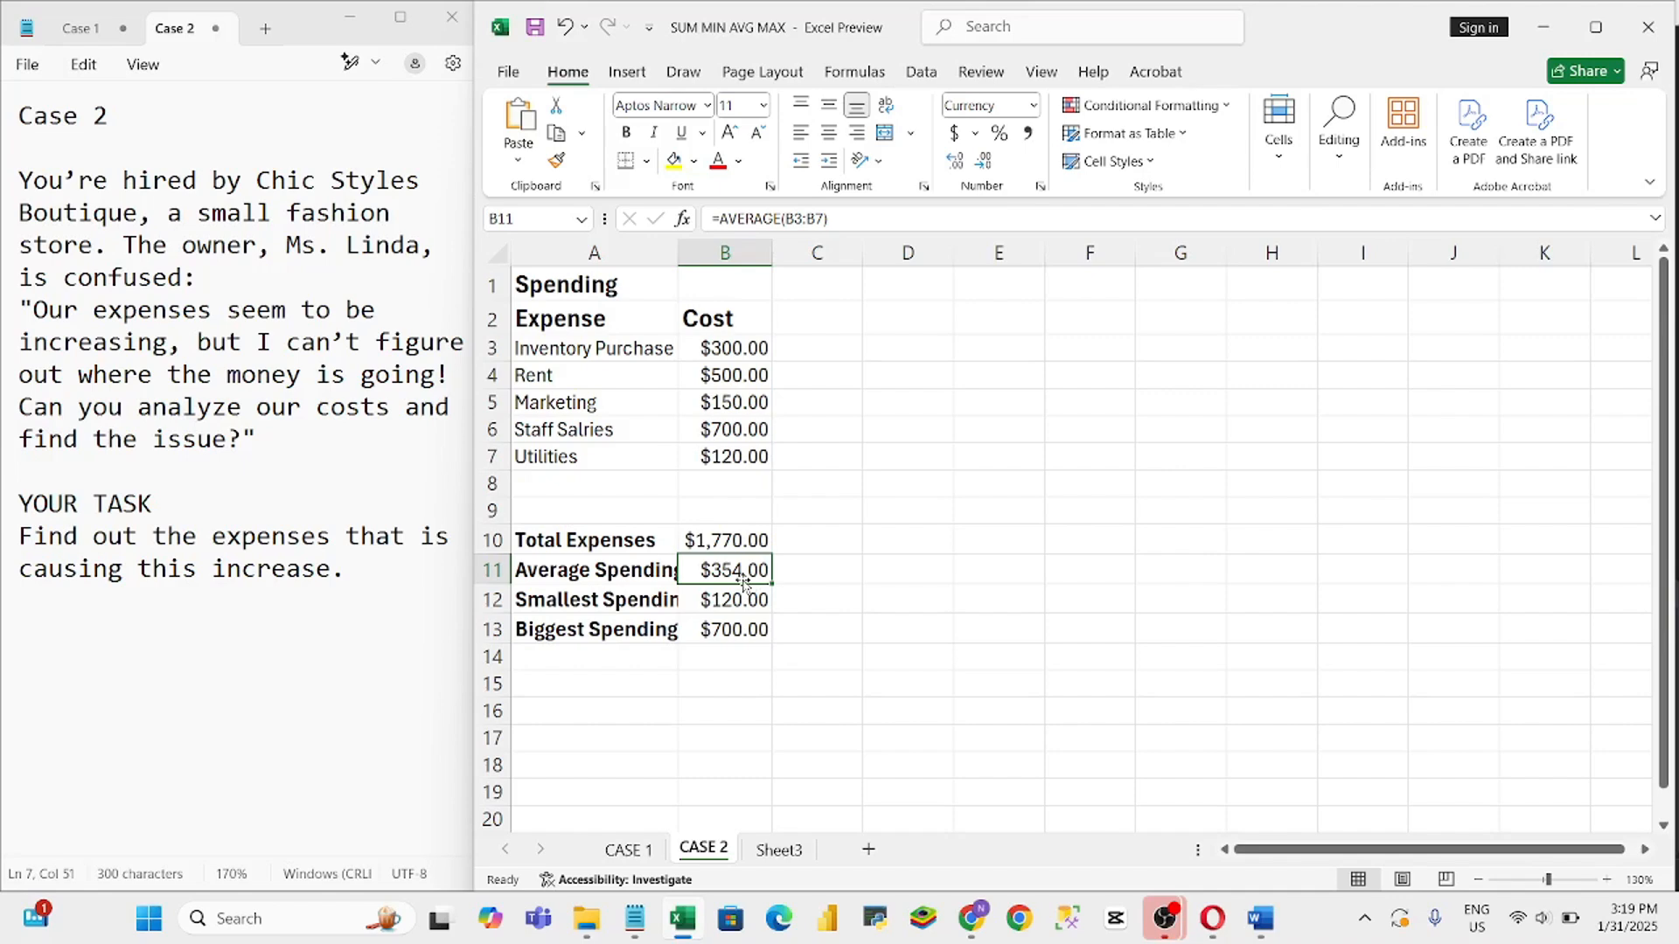
{"action": "left_click", "coordinate": [728, 604]}
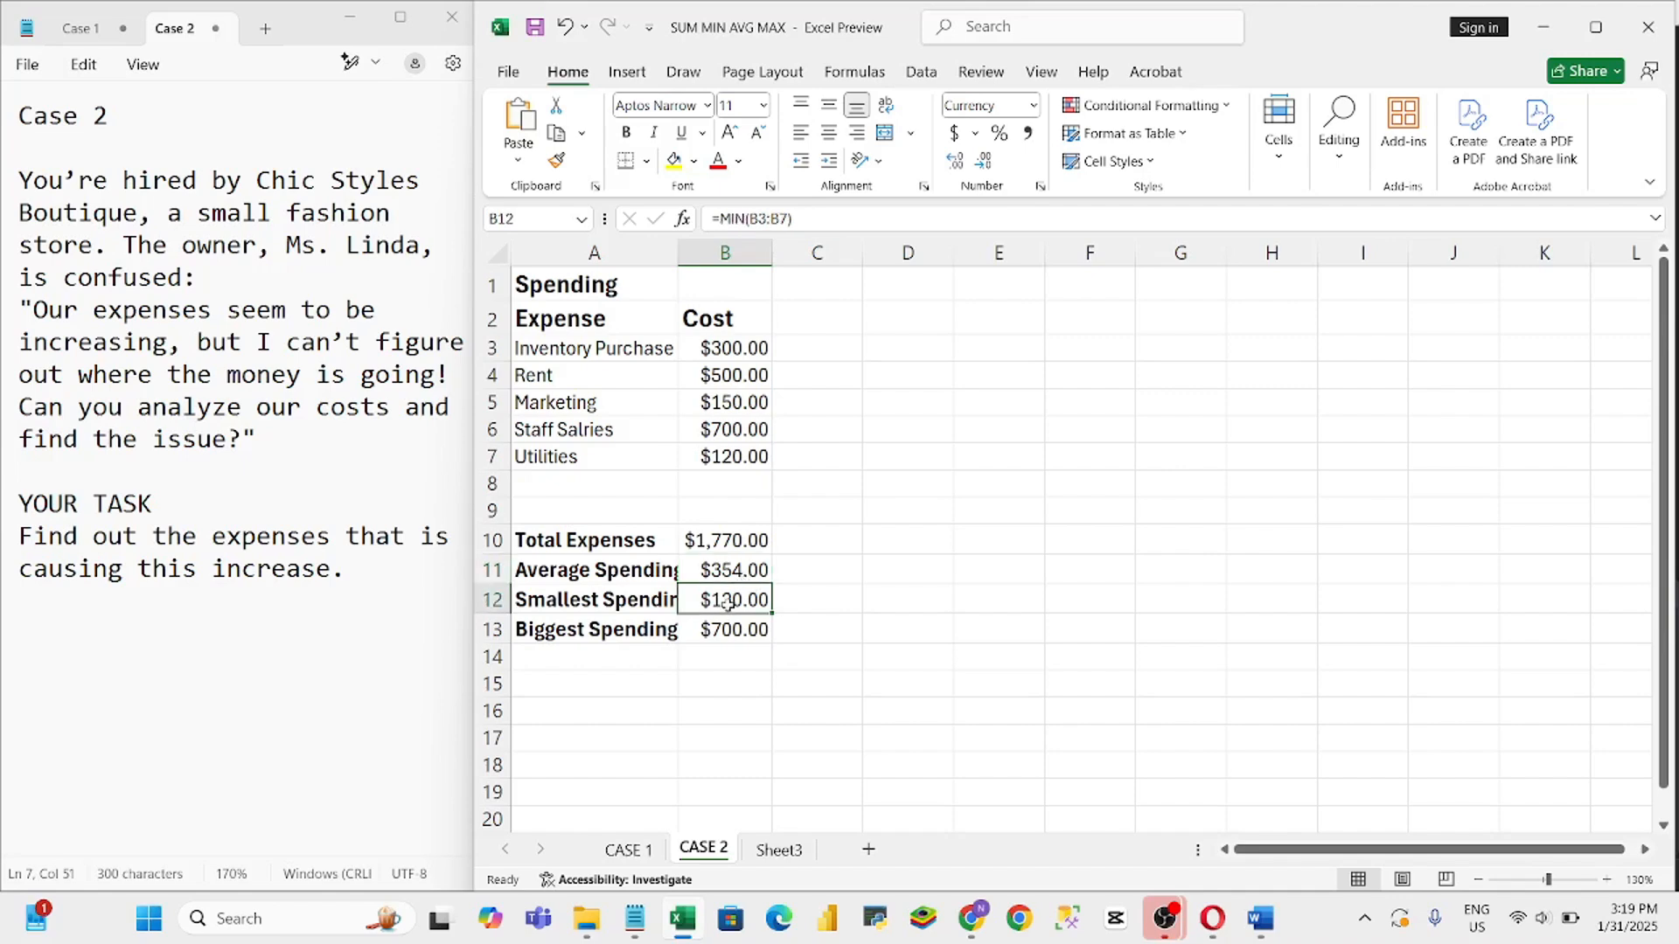
{"action": "left_click", "coordinate": [729, 458]}
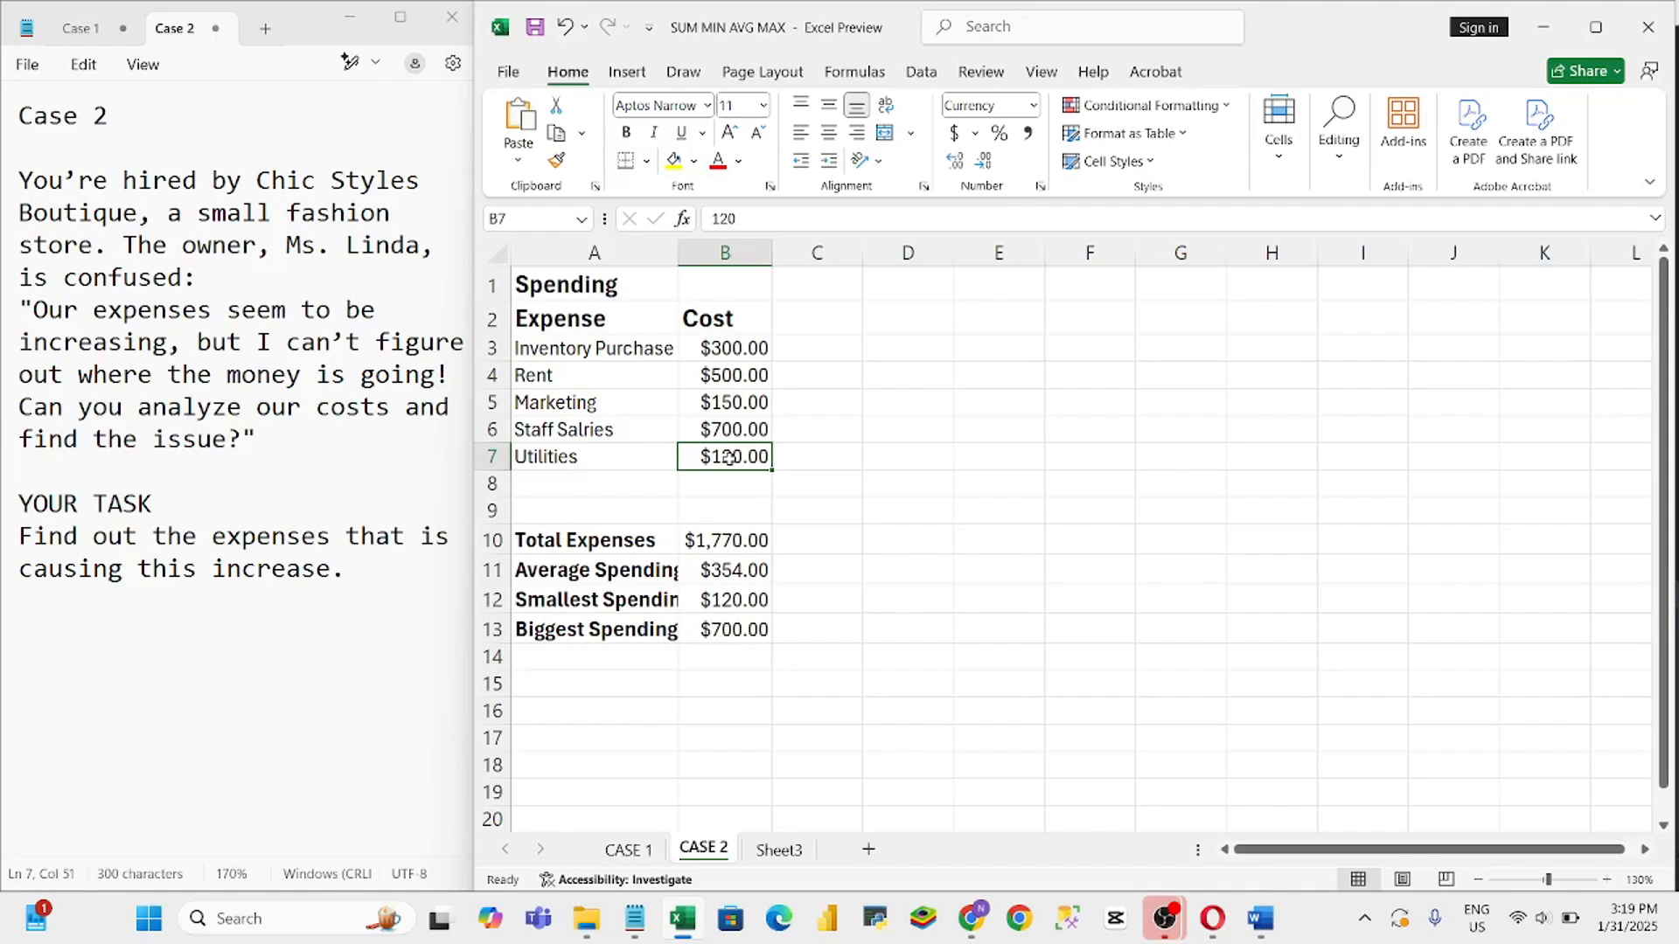
{"action": "left_click", "coordinate": [729, 629]}
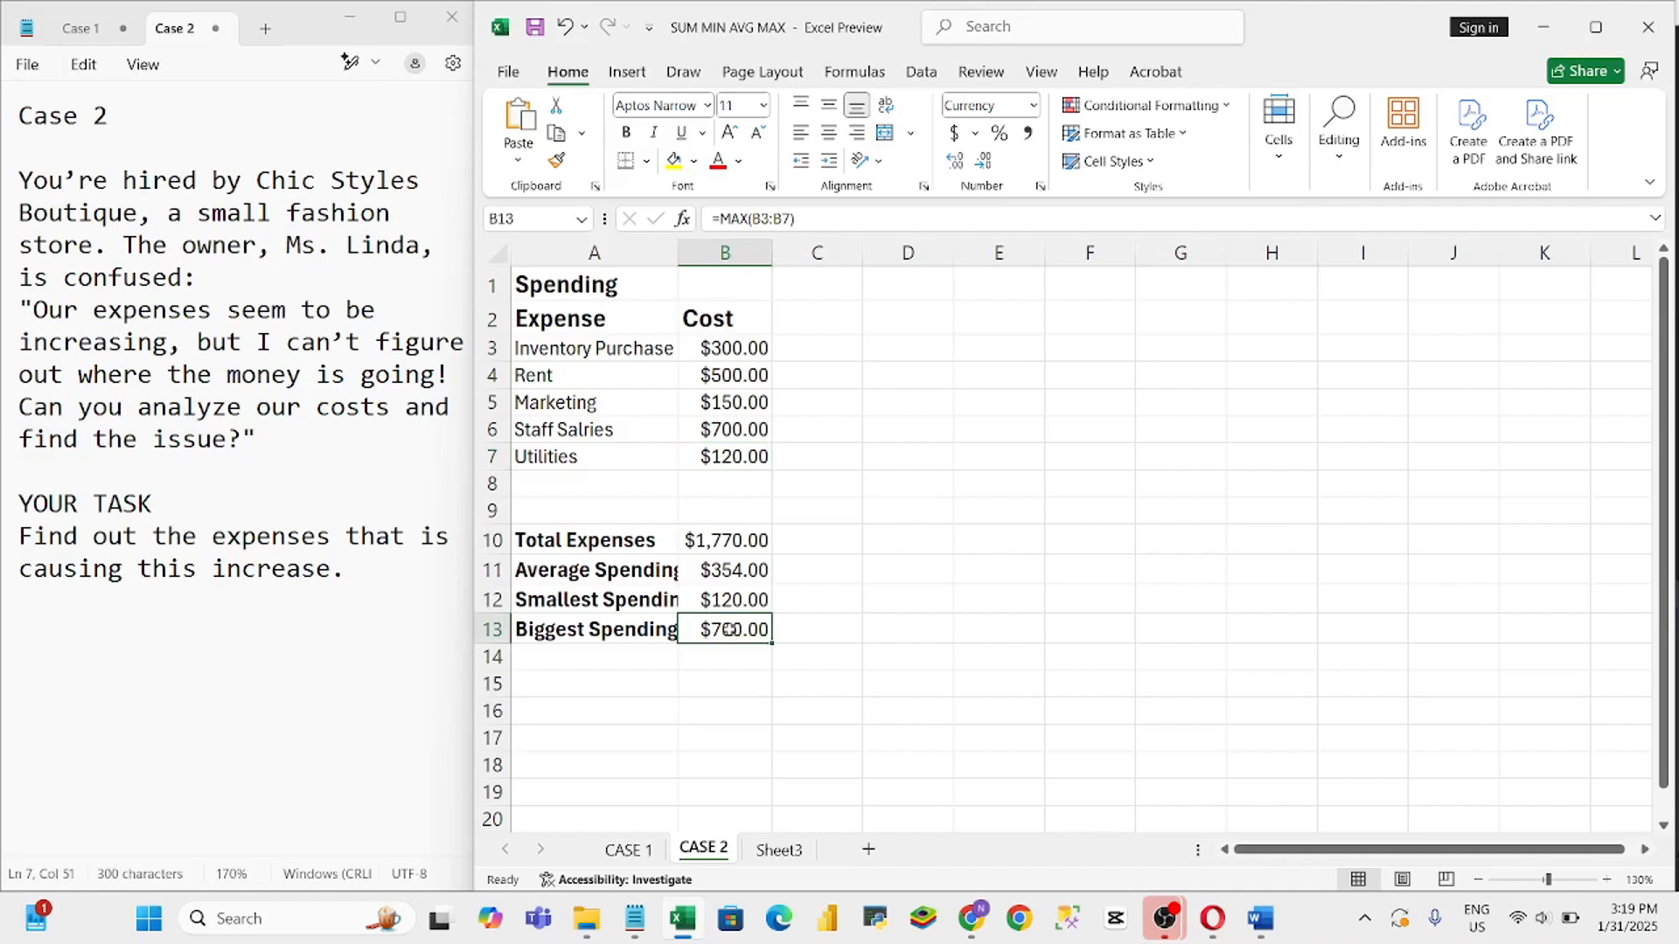
{"action": "double_click", "coordinate": [753, 631]}
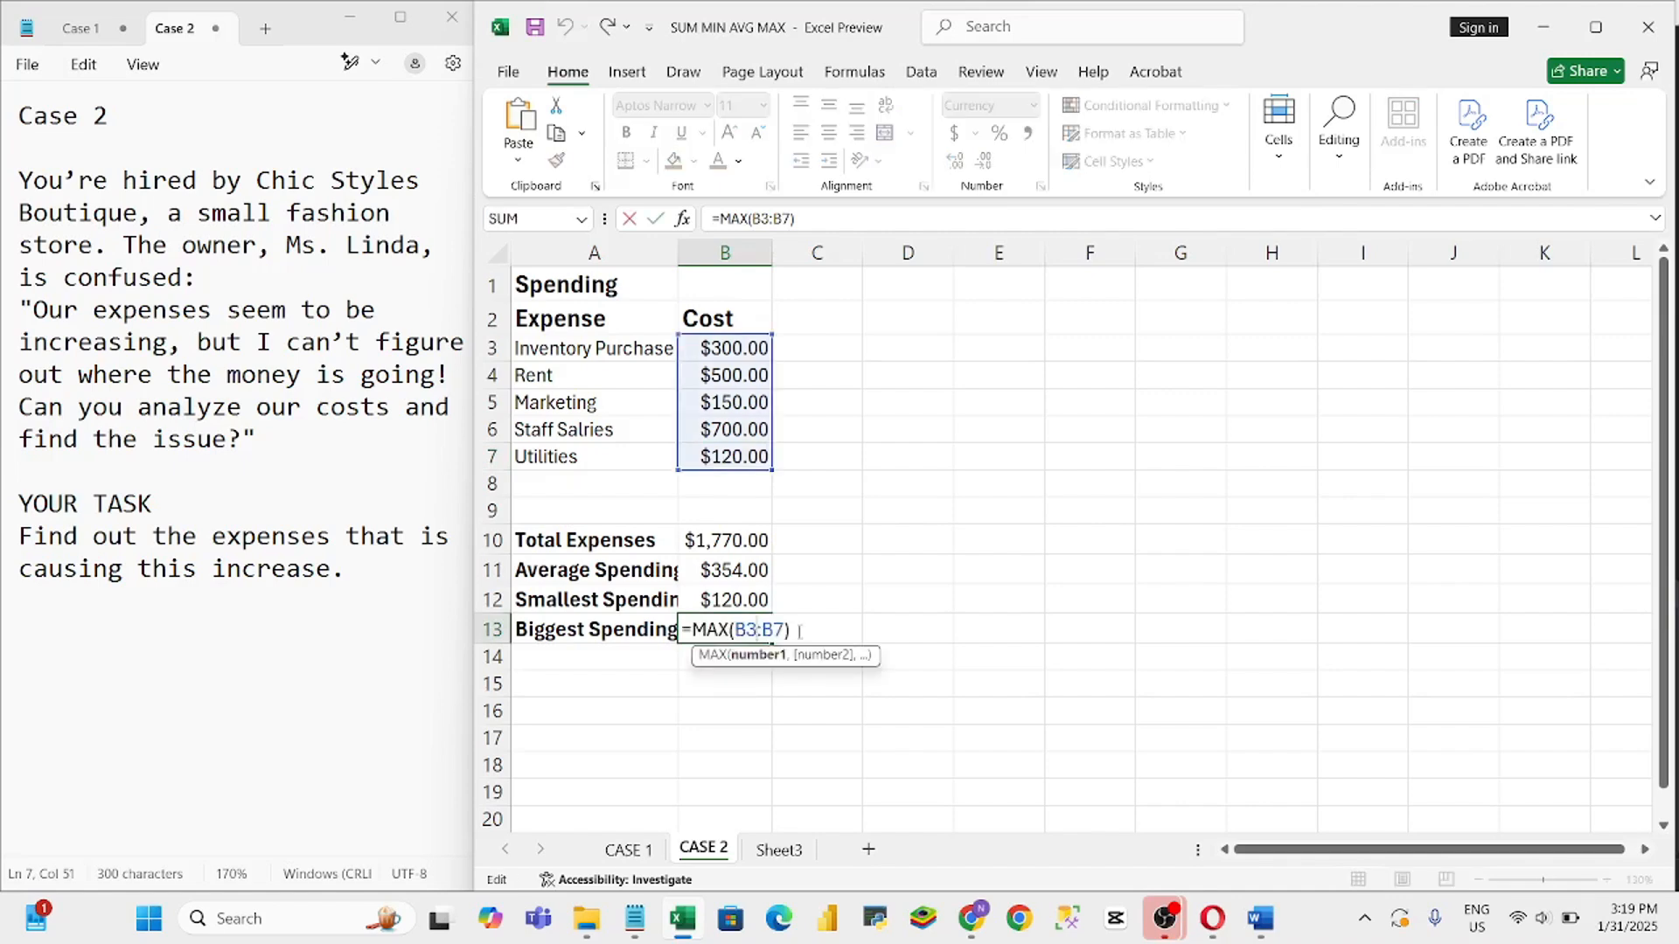
{"action": "left_click", "coordinate": [802, 662]}
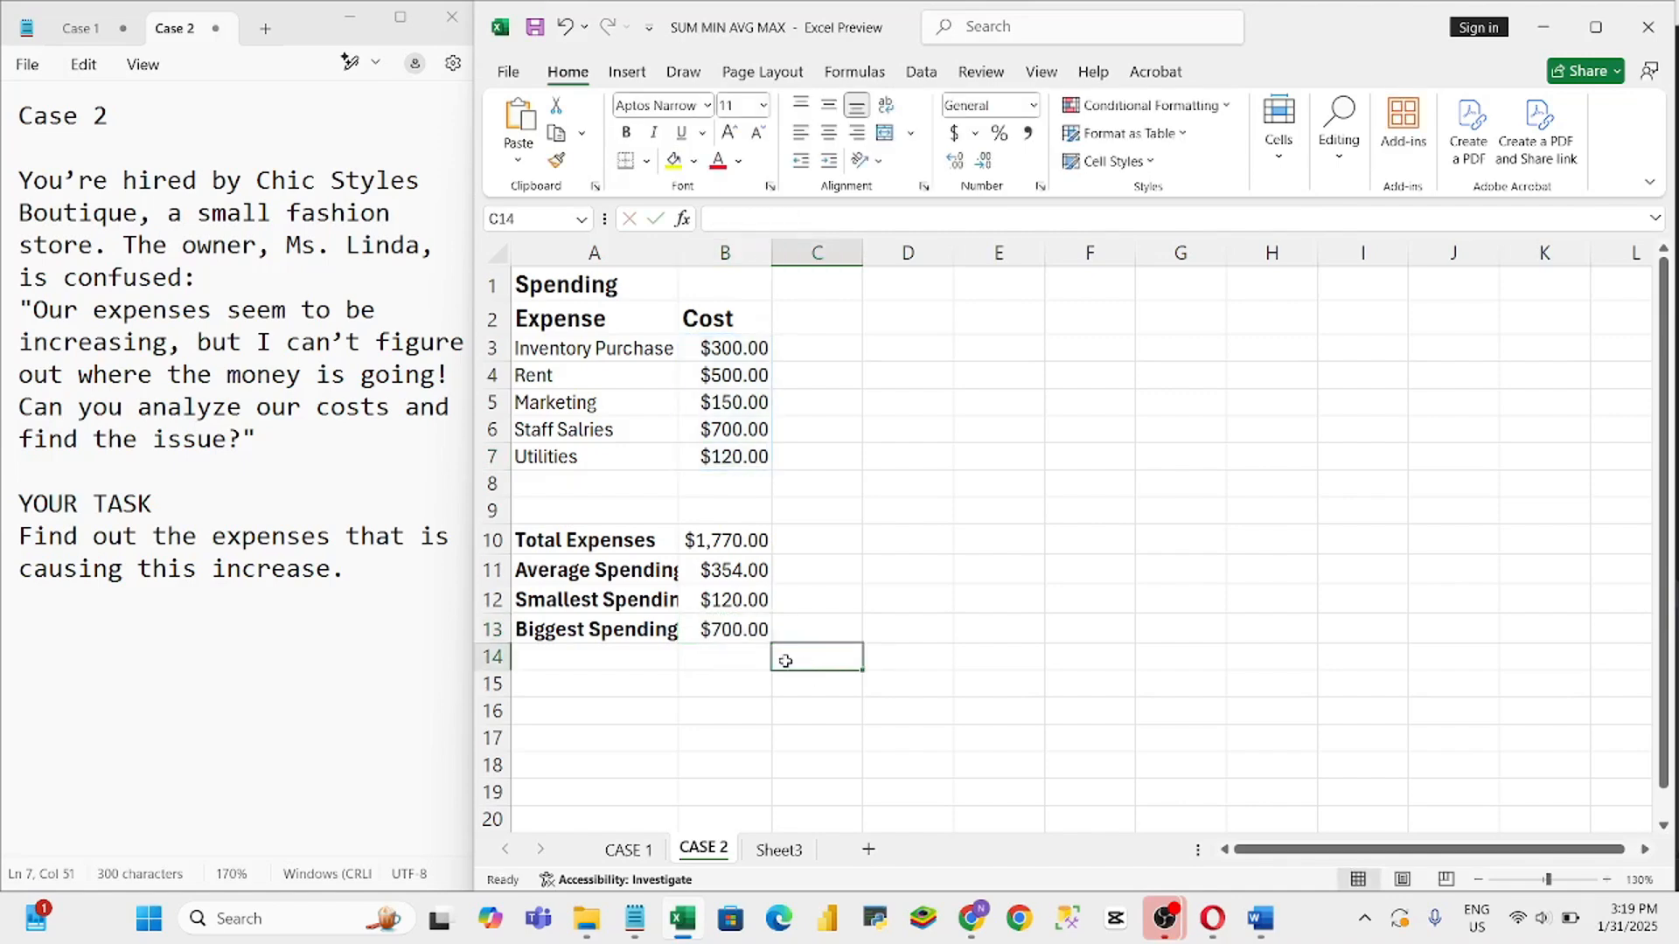
{"action": "left_click", "coordinate": [729, 631]}
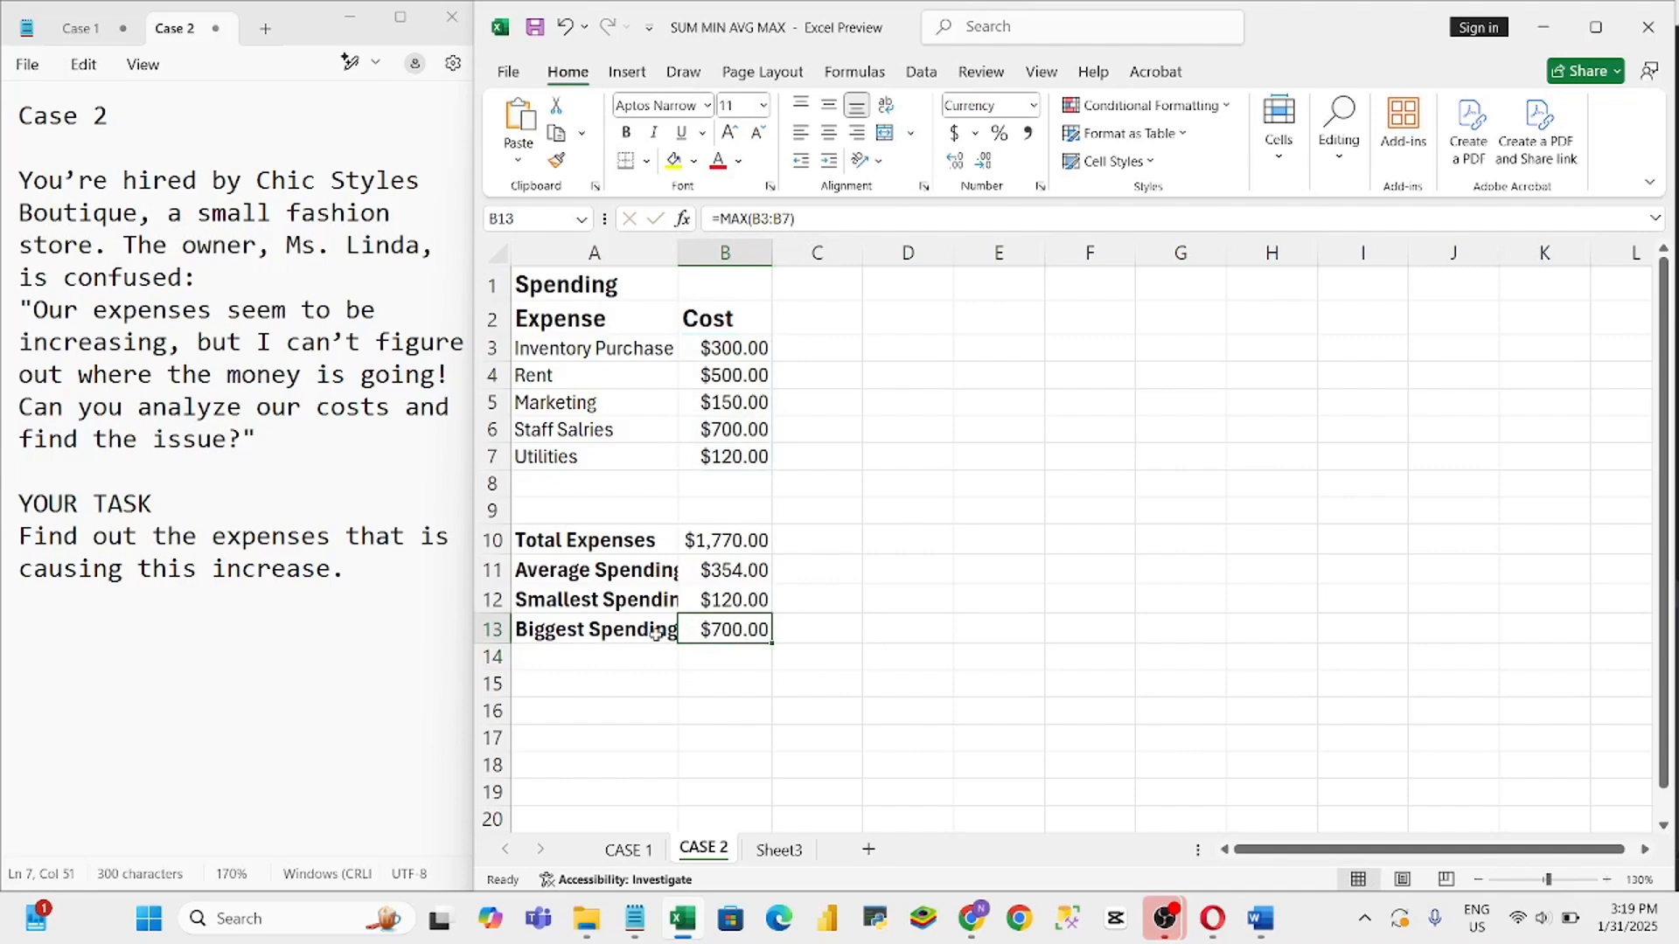
{"action": "left_click", "coordinate": [708, 429]}
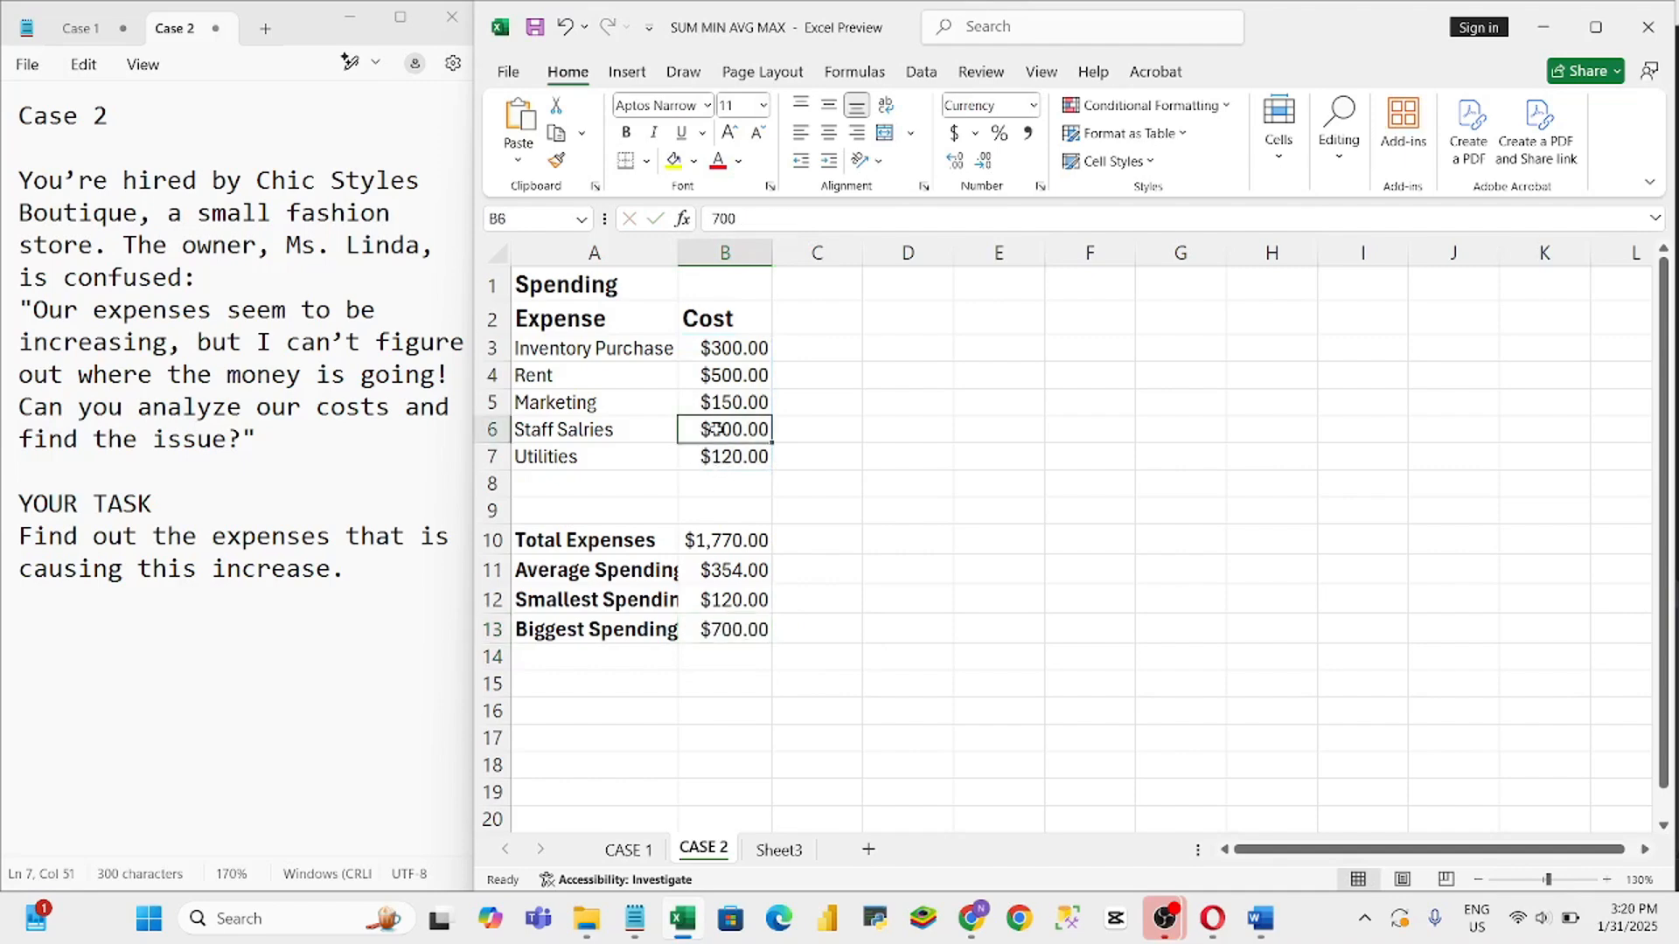
{"action": "left_click", "coordinate": [744, 658]}
{"action": "left_click", "coordinate": [739, 690]}
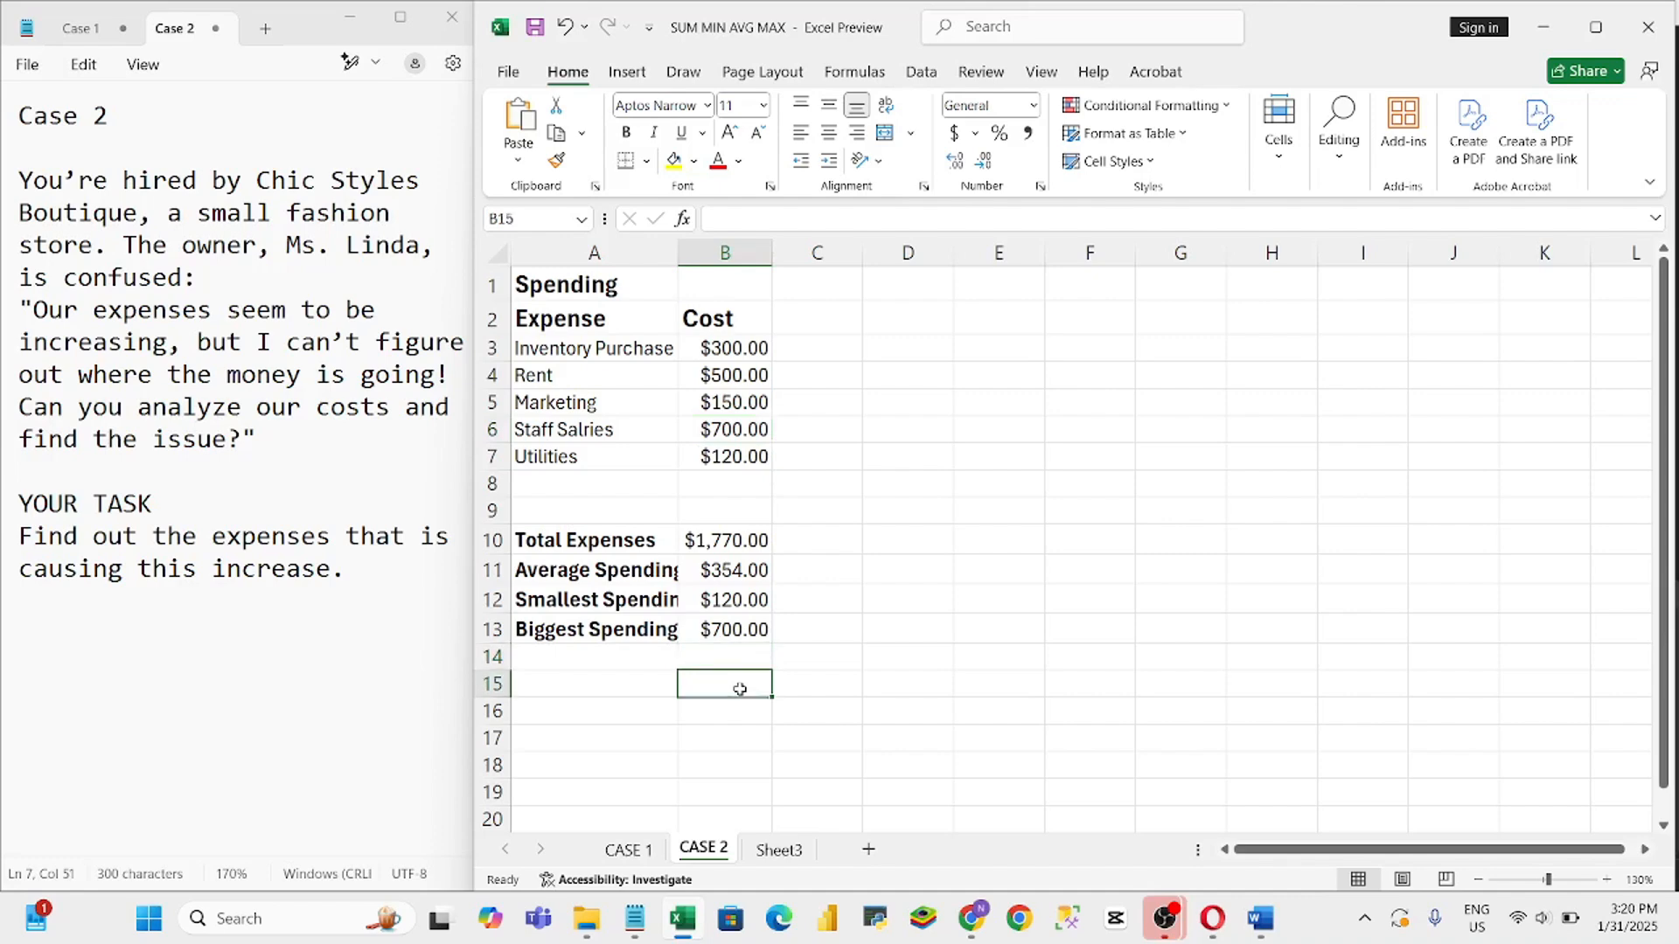
{"action": "left_click", "coordinate": [294, 622]}
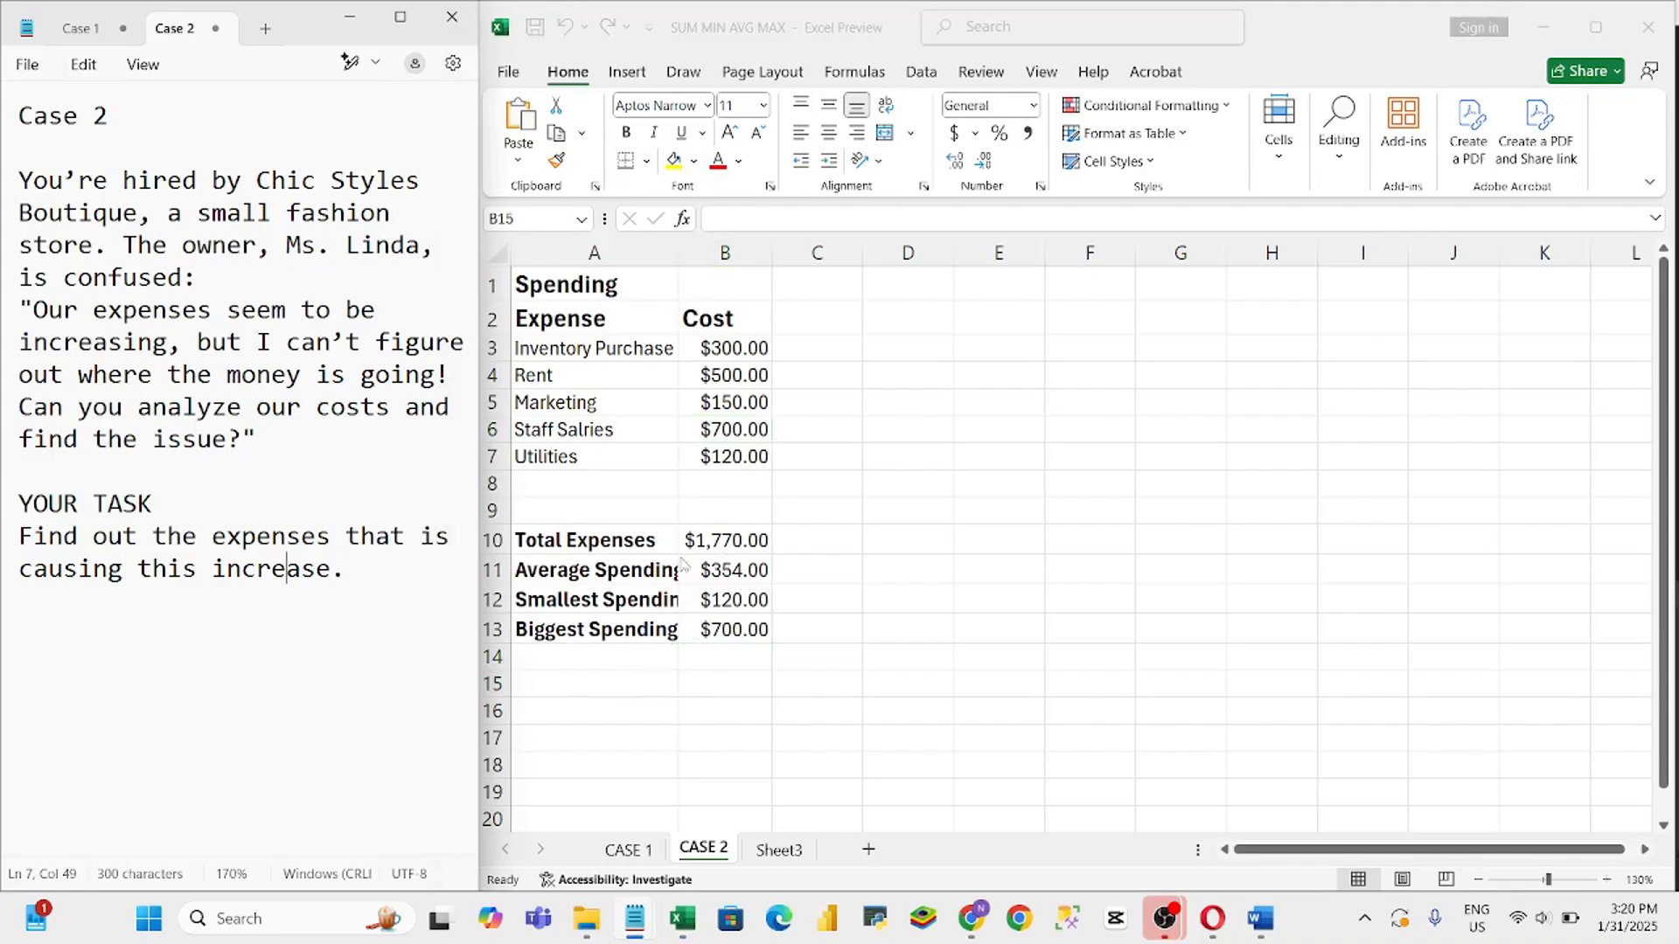
{"action": "left_click", "coordinate": [601, 540]}
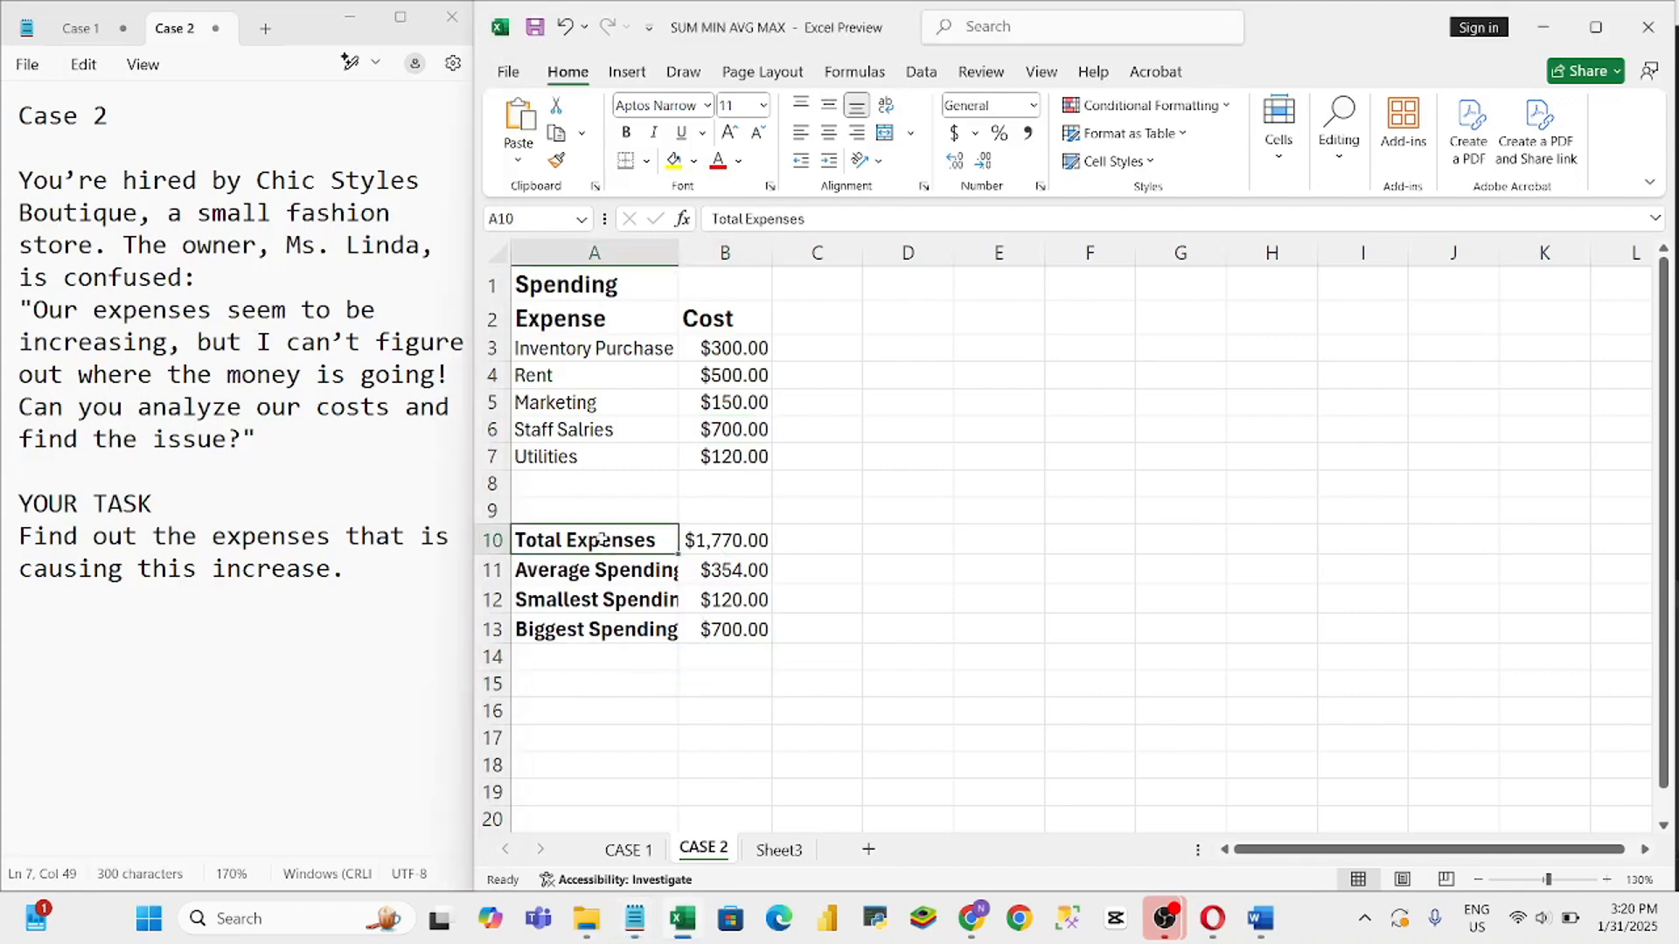
{"action": "key", "text": "shift+Right"}
{"action": "key", "text": "shift+Down"}
{"action": "key", "text": "shift+Down"}
{"action": "key", "text": "shift+Down"}
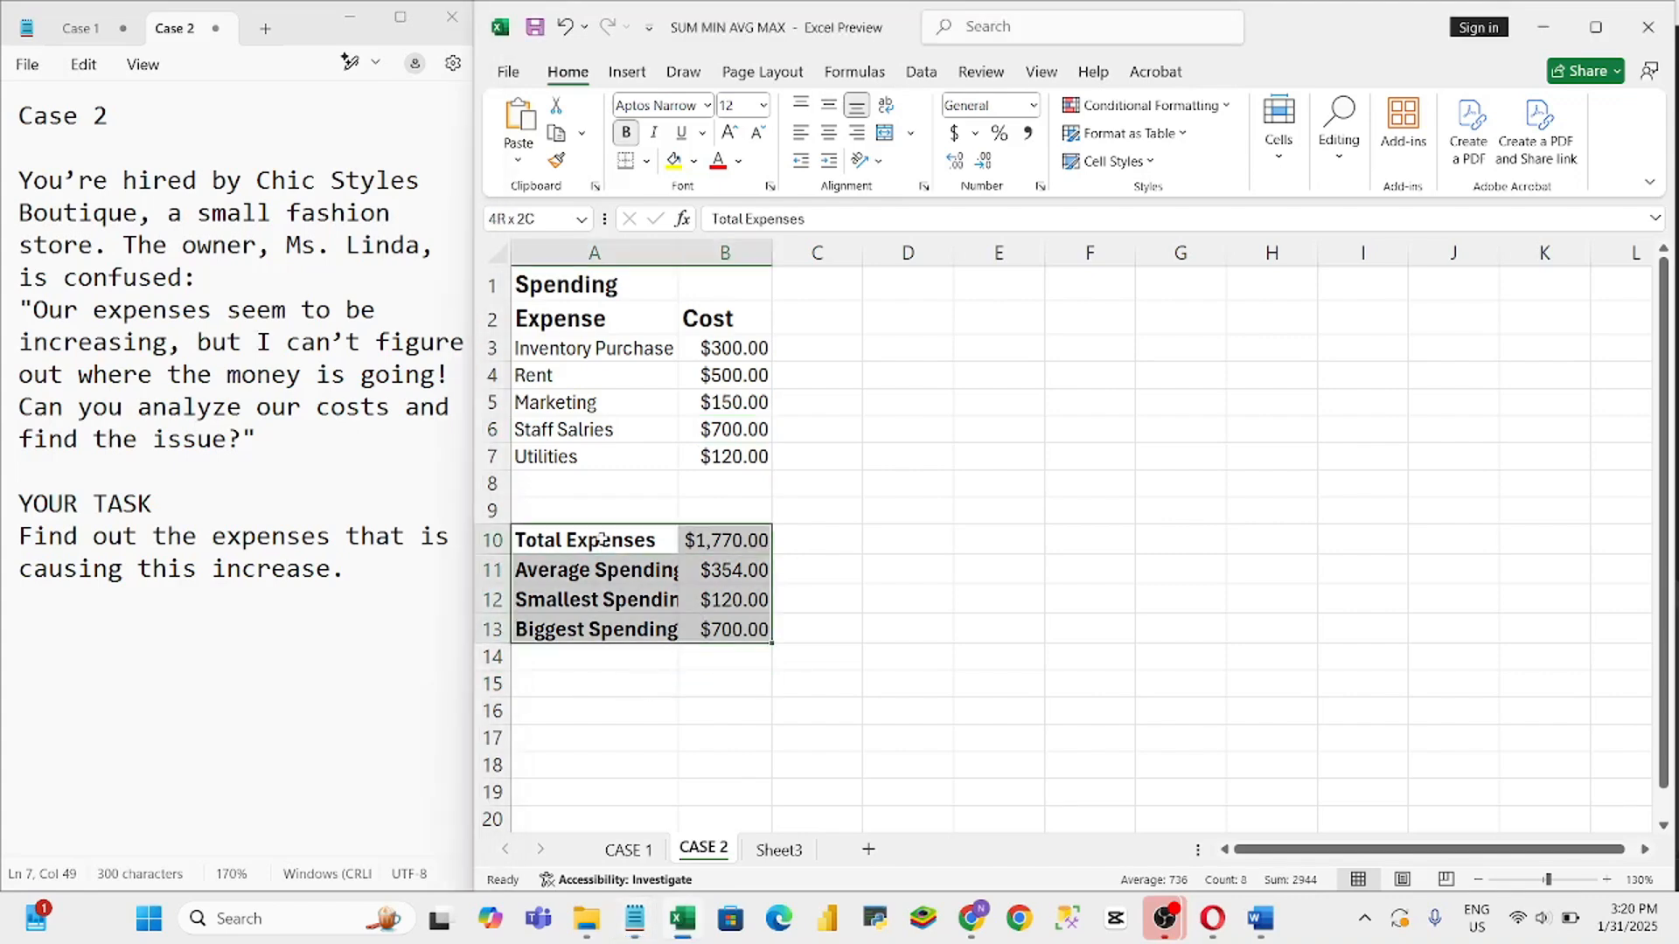
{"action": "key", "text": "ctrl+q"}
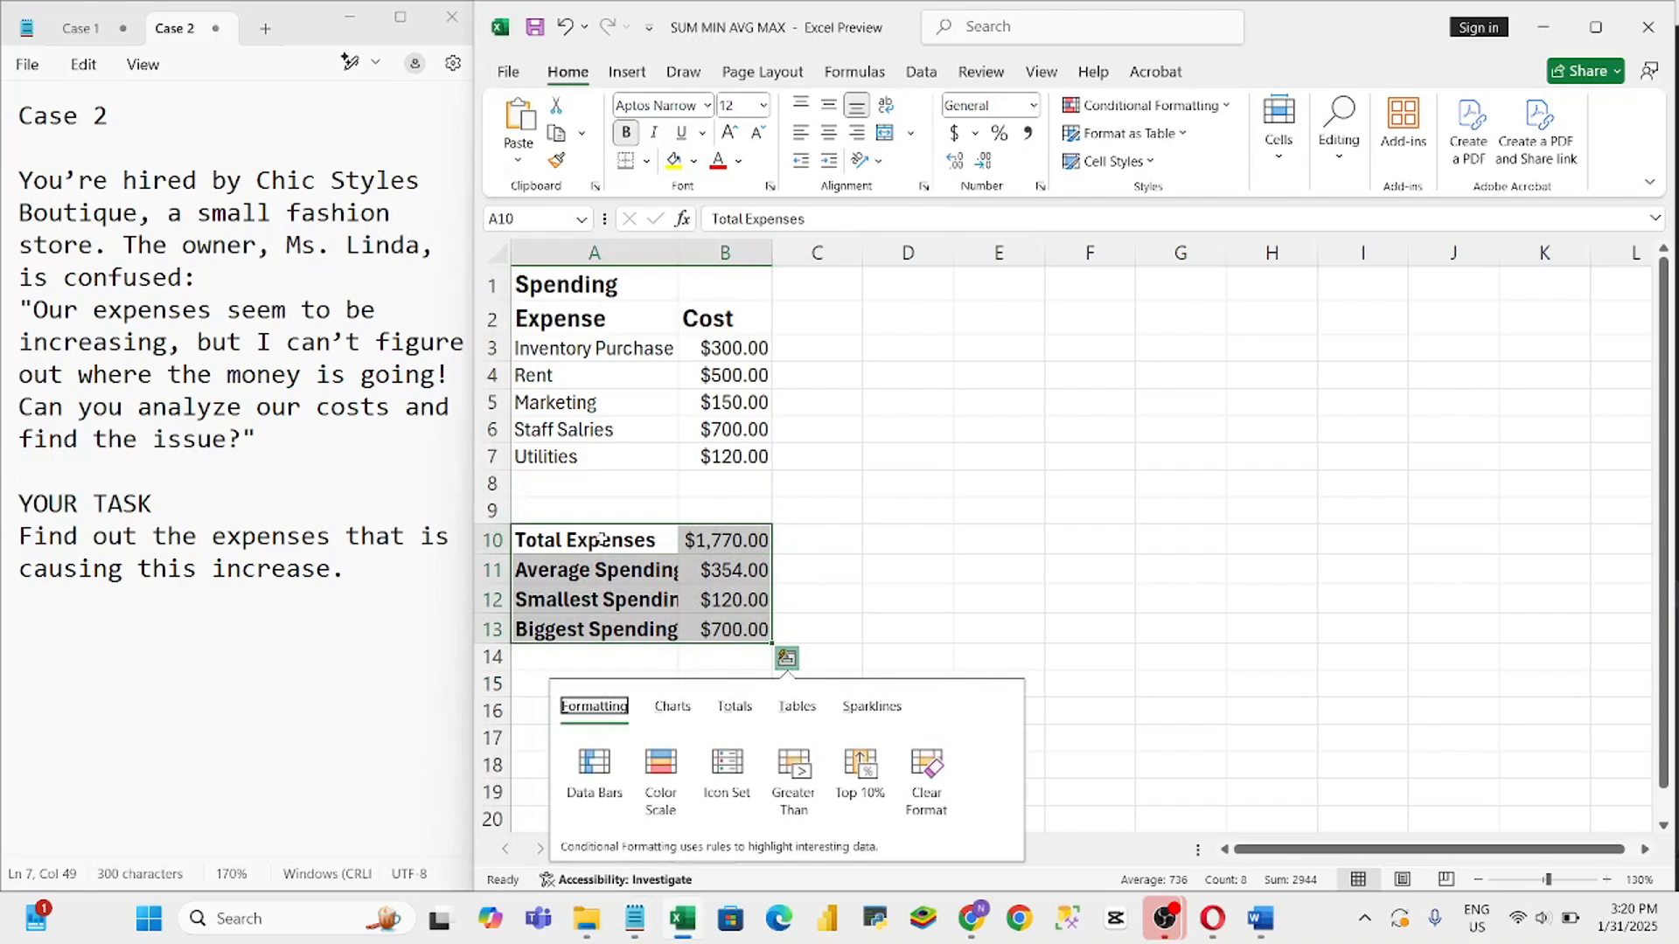
{"action": "left_click", "coordinate": [622, 617]}
Copy the spending summary A10:B13 and paste it into the Case 2 note in Notepad, one blank line below the task text
{"action": "left_click", "coordinate": [575, 551]}
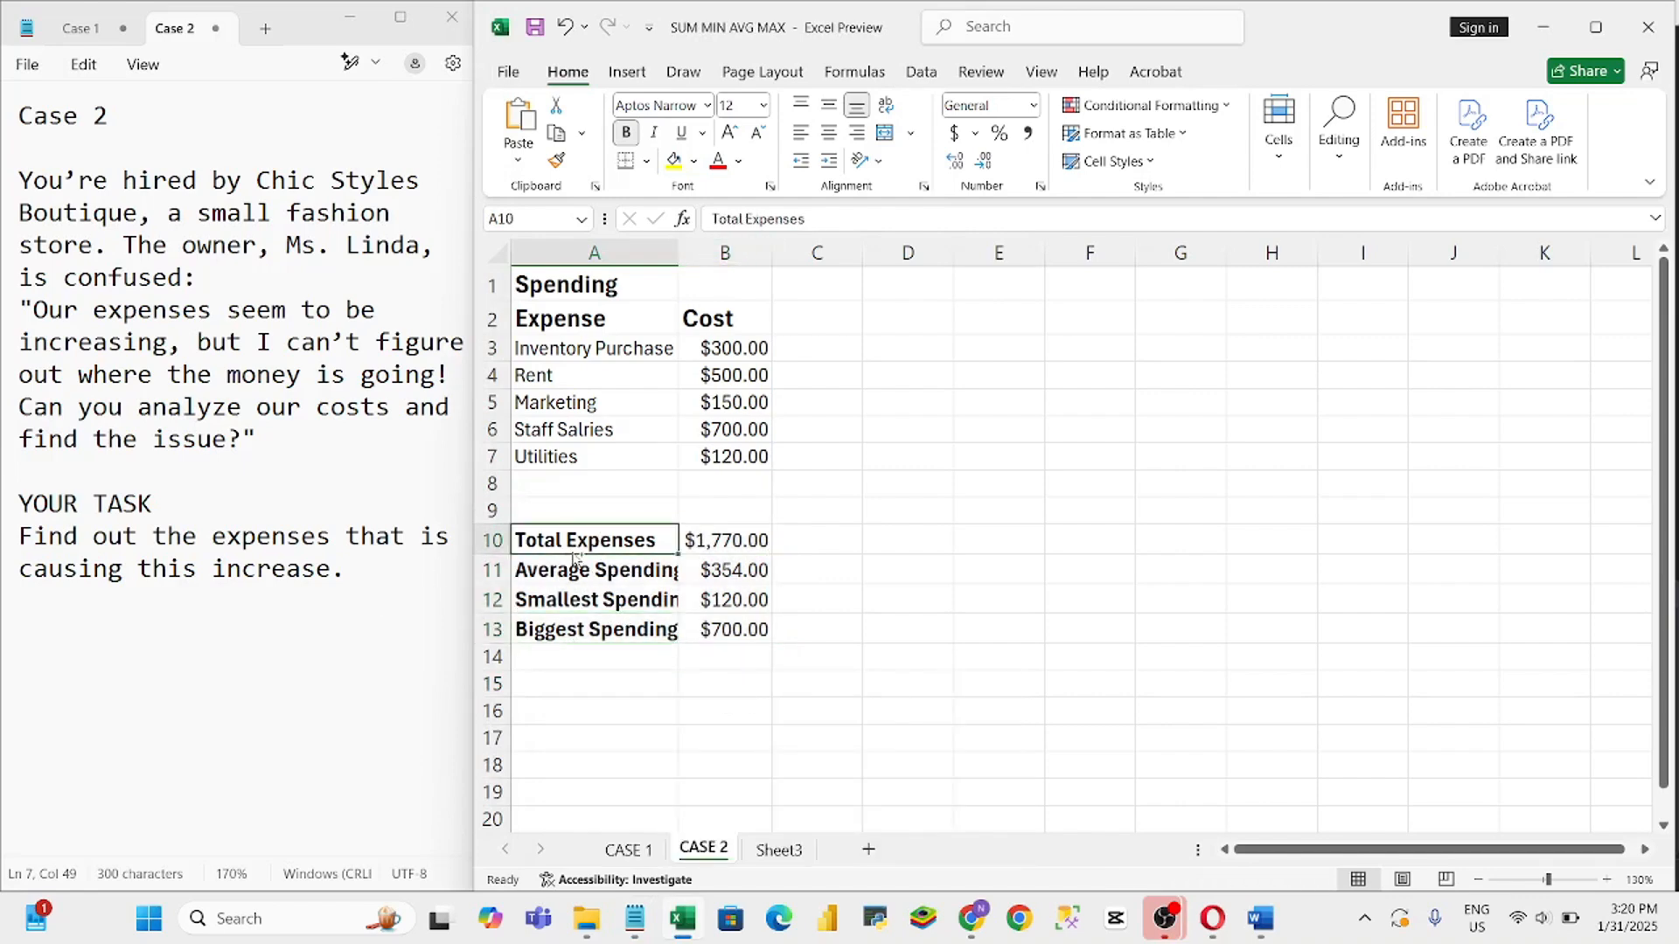
{"action": "key", "text": "shift+Right"}
{"action": "key", "text": "shift+Down"}
{"action": "key", "text": "shift+Down"}
{"action": "key", "text": "shift+Down"}
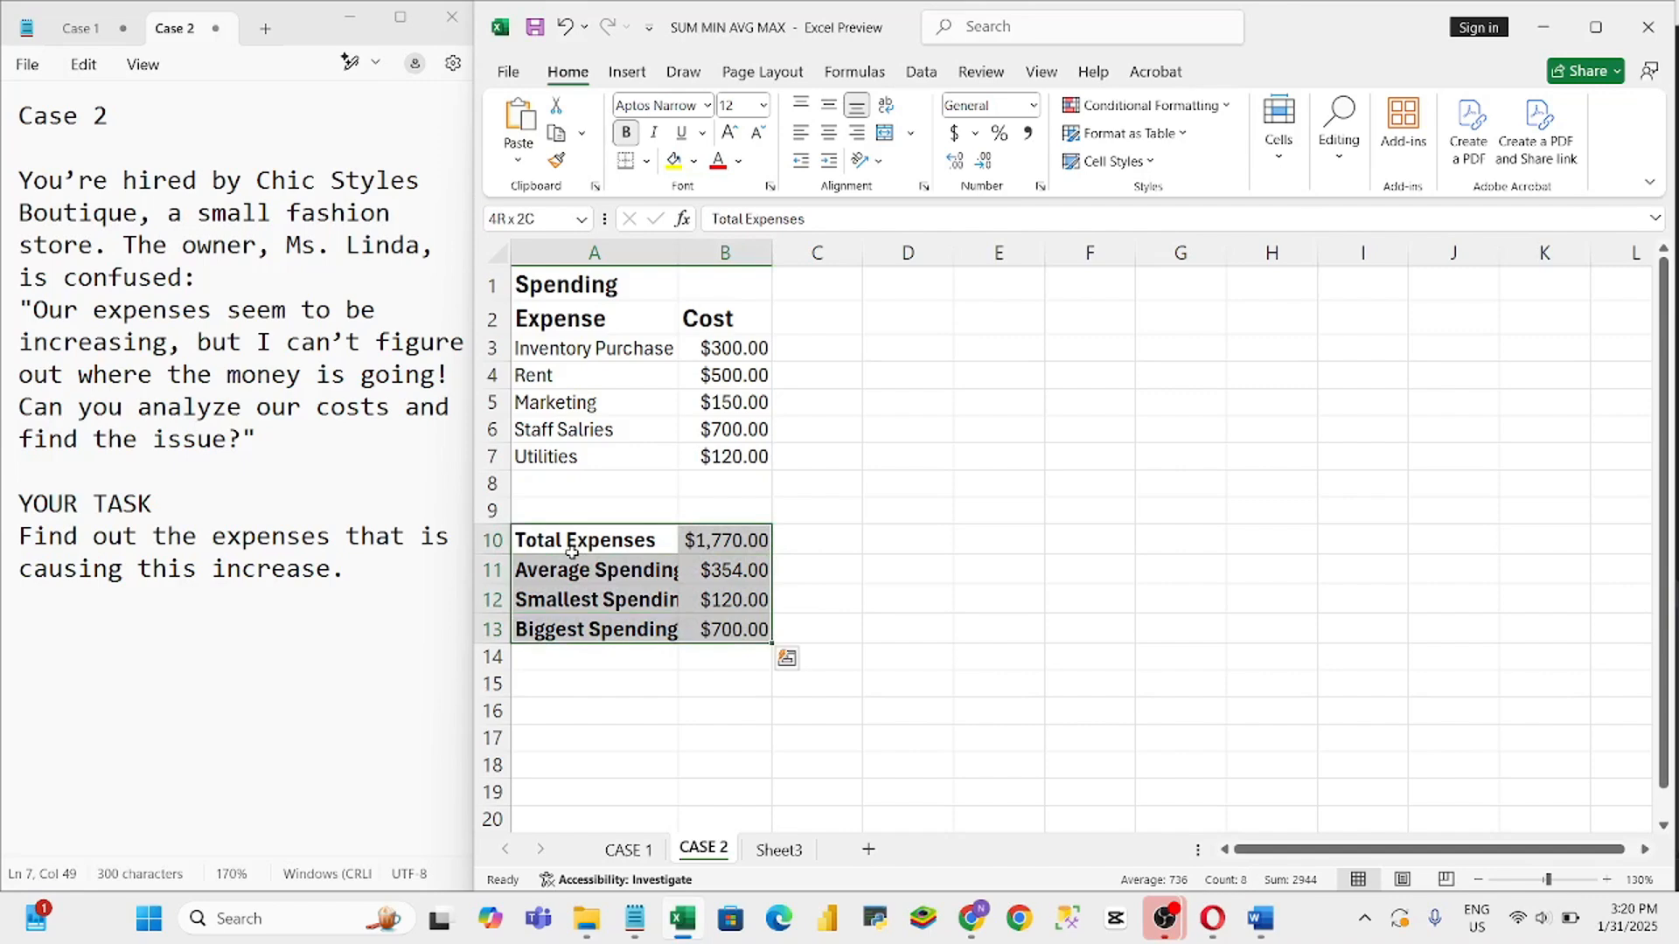
{"action": "key", "text": "ctrl+c"}
{"action": "left_click", "coordinate": [222, 692]}
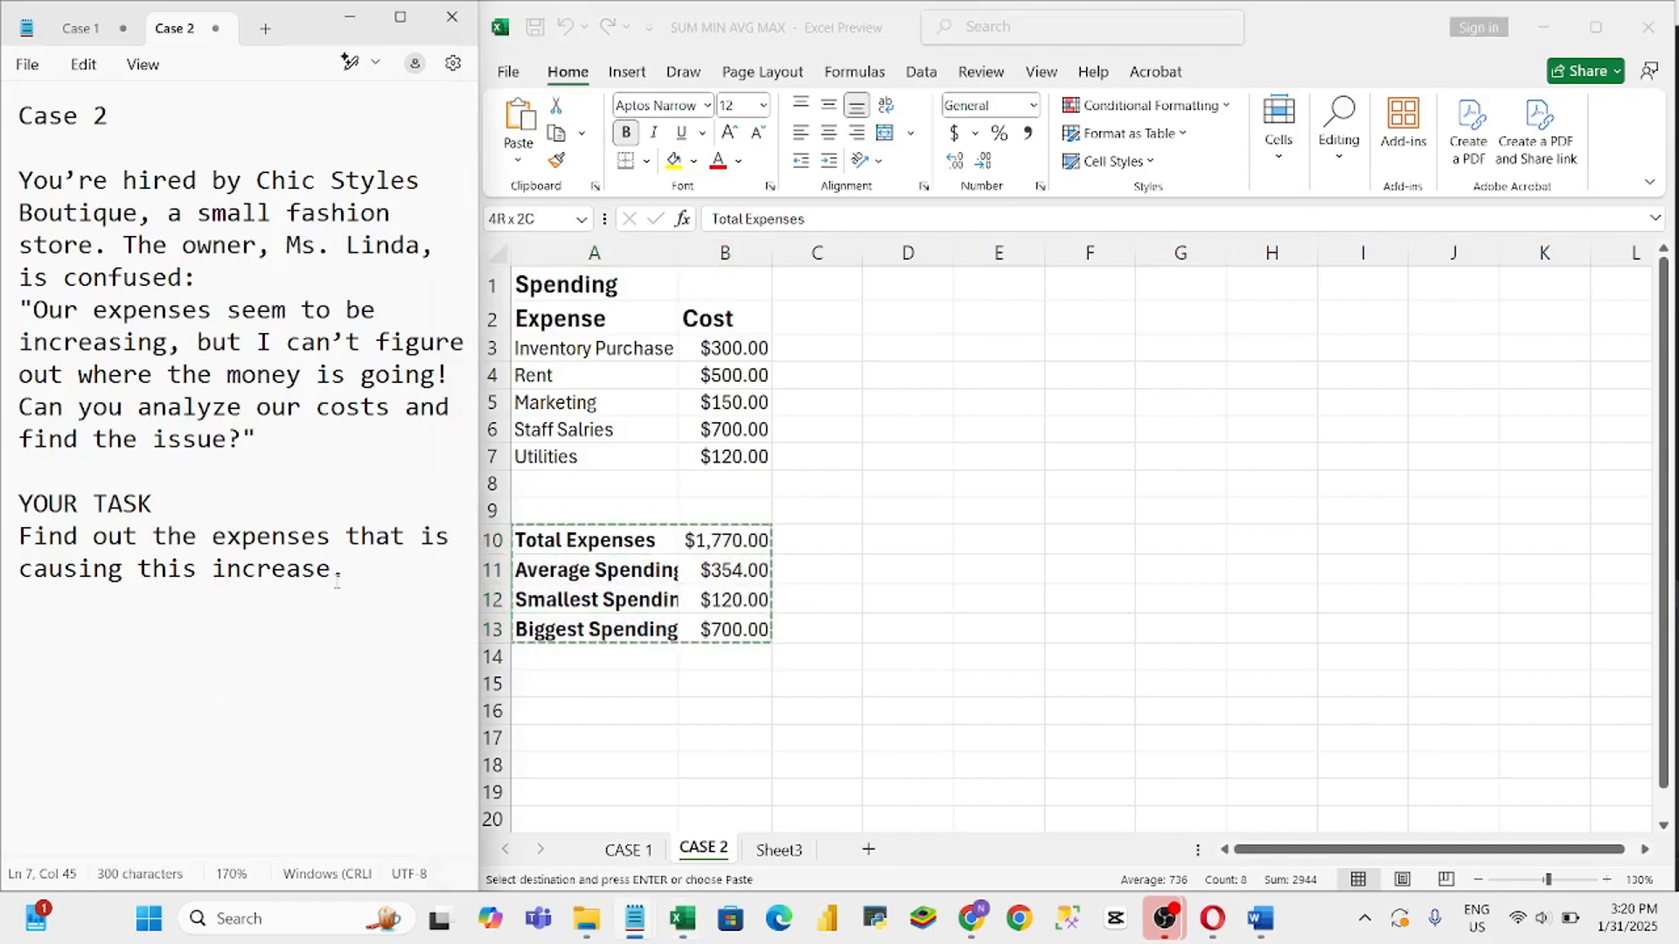
{"action": "left_click", "coordinate": [379, 560]}
{"action": "key", "text": "Return"}
{"action": "key", "text": "Return"}
{"action": "key", "text": "ctrl+v"}
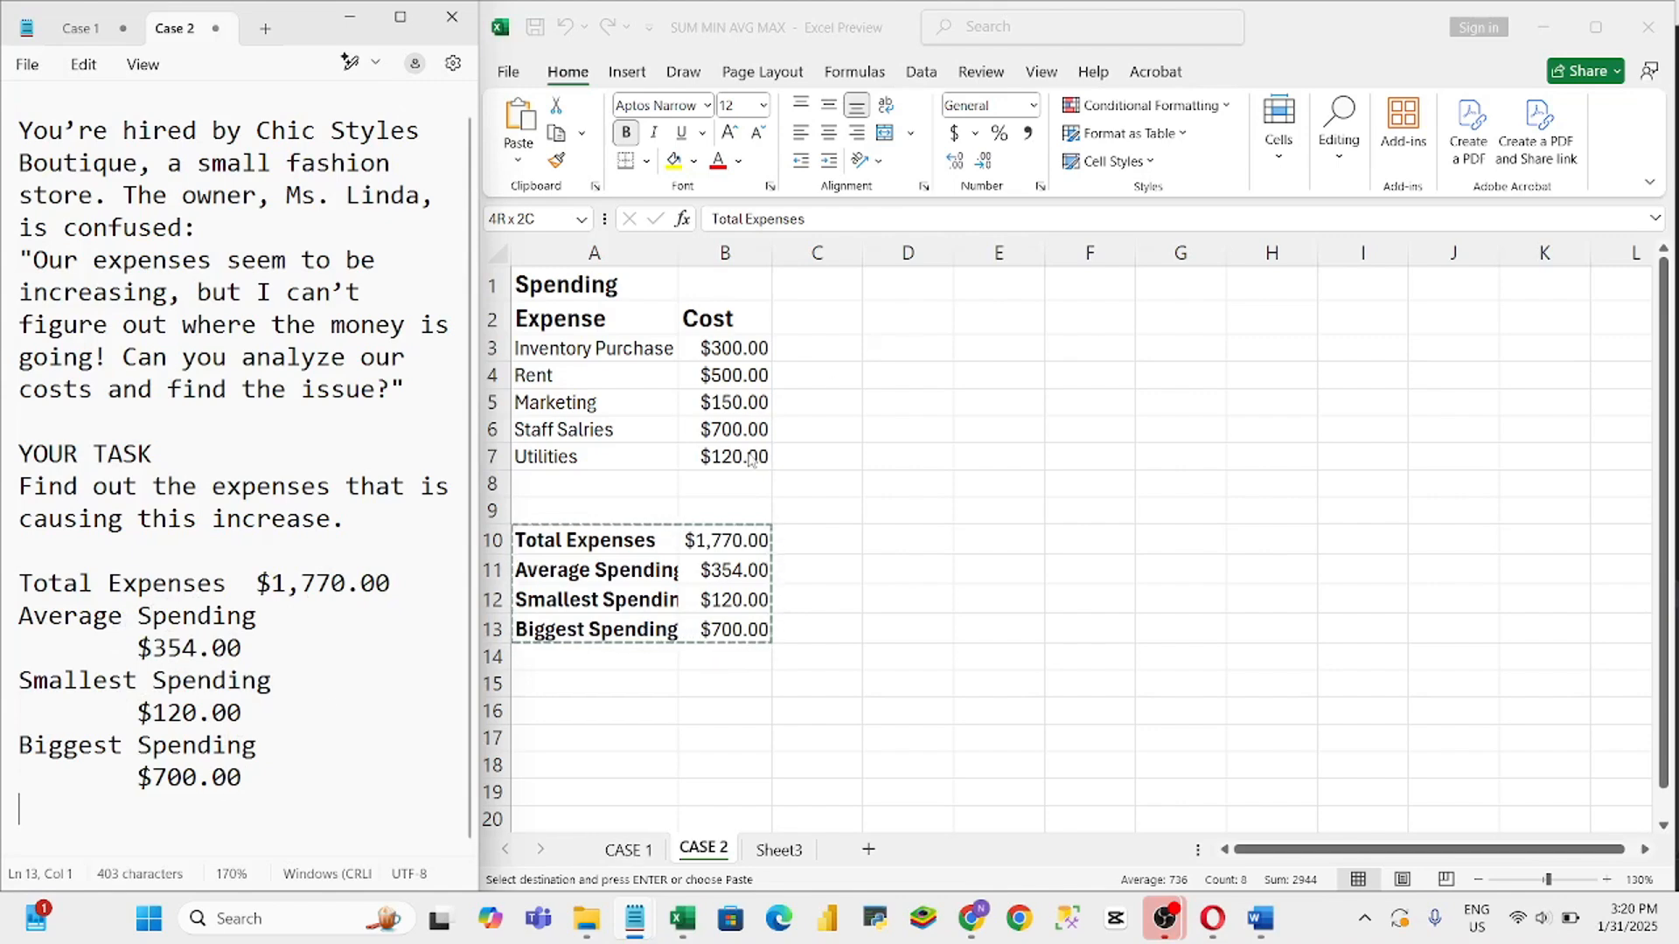
In Excel, compare the individual expense rows with the biggest spending value to identify which expense drives the boutique's costs
{"action": "left_click", "coordinate": [725, 442]}
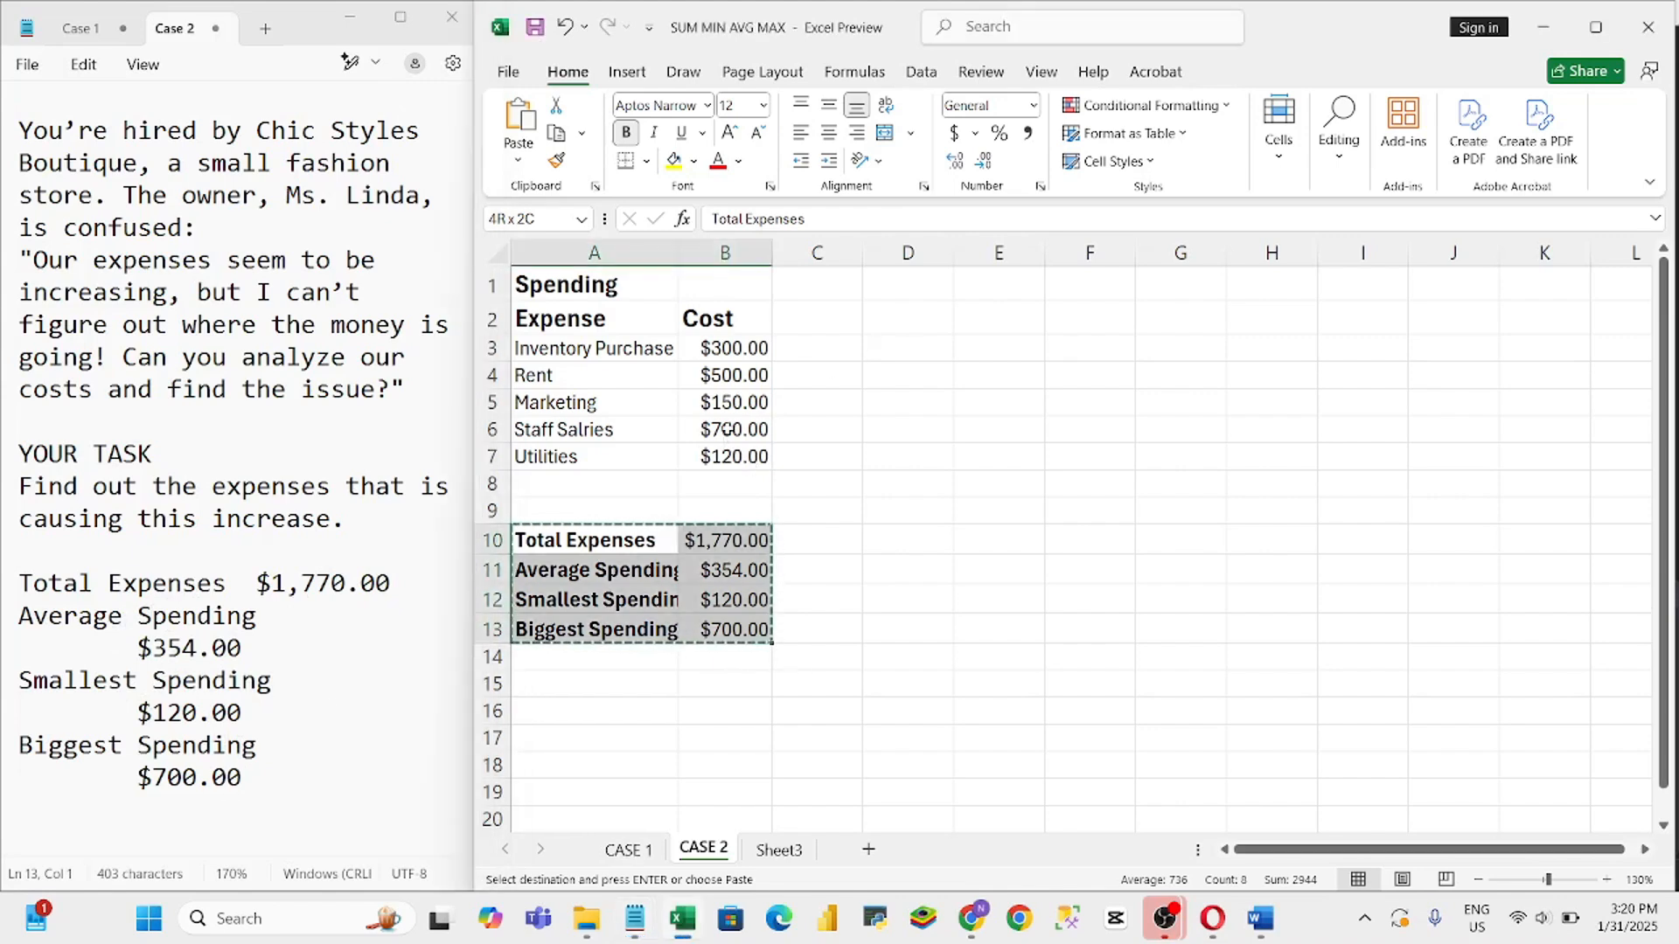
{"action": "left_click", "coordinate": [728, 429]}
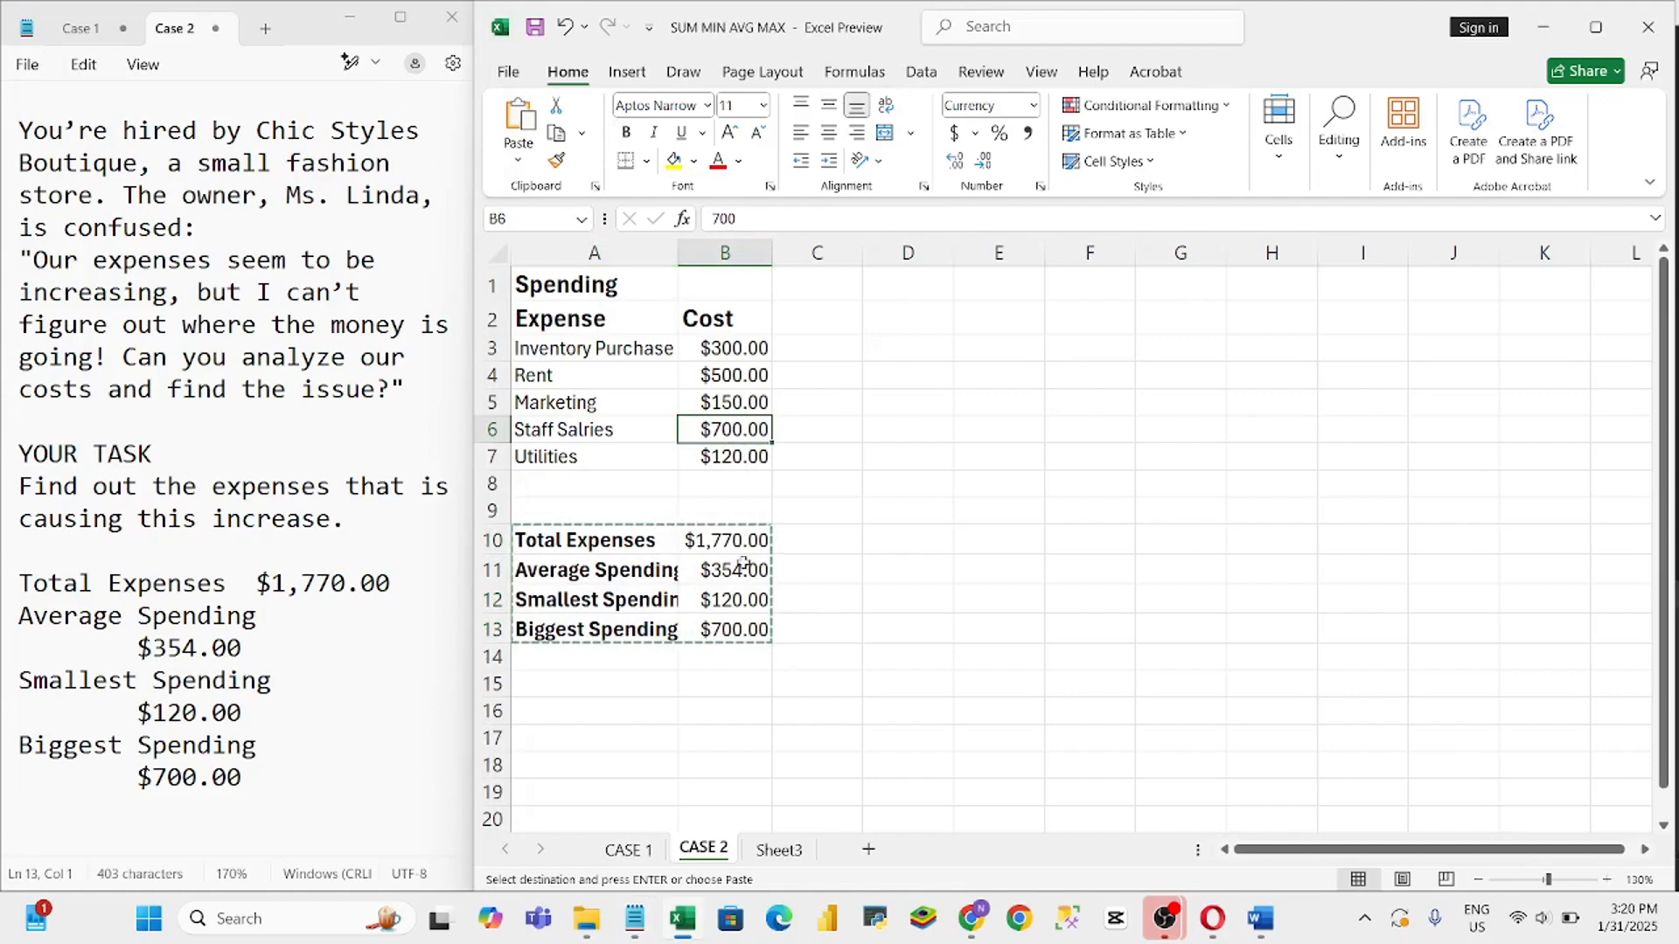
{"action": "left_click", "coordinate": [734, 668]}
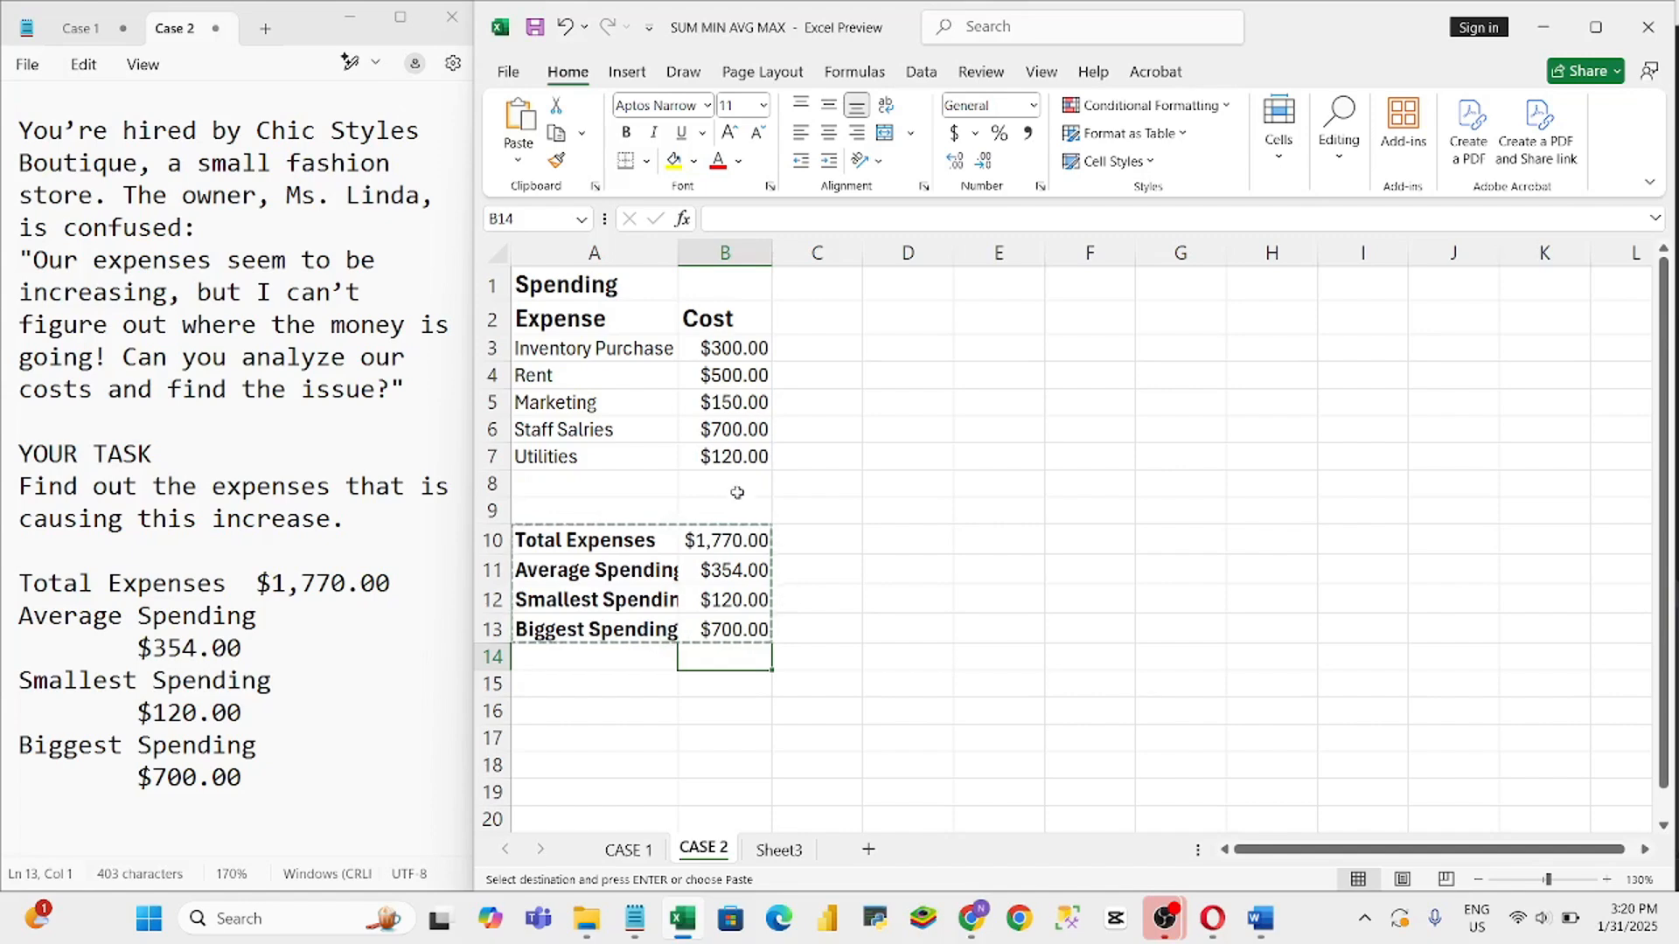
{"action": "left_click", "coordinate": [719, 430]}
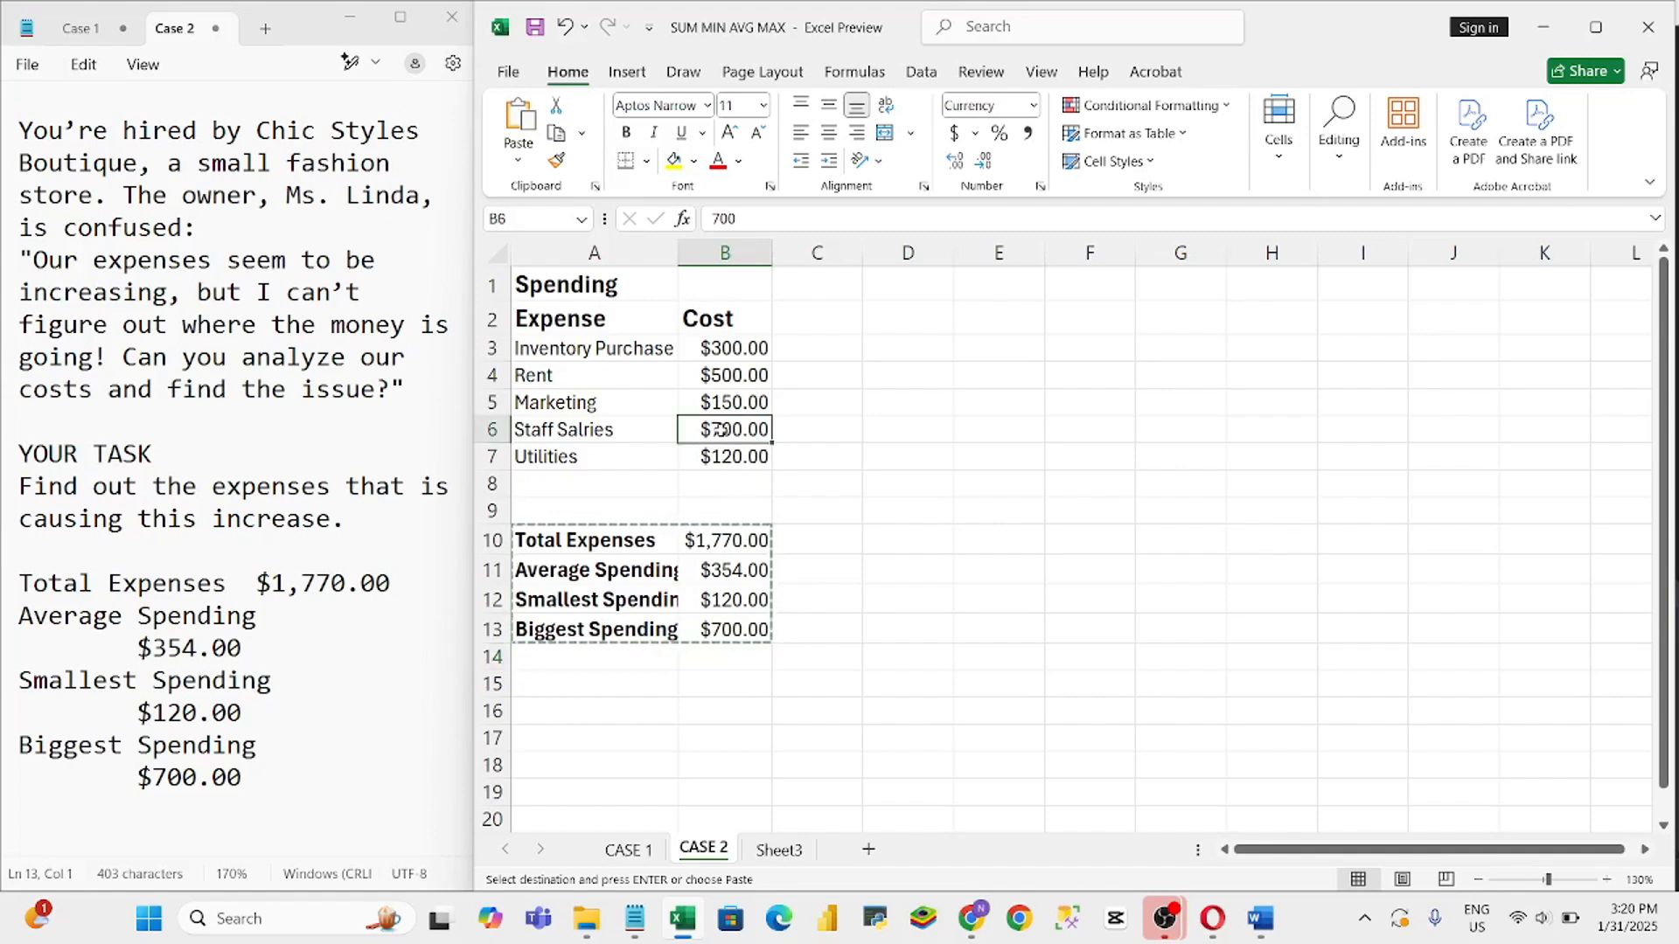
{"action": "left_click", "coordinate": [733, 679]}
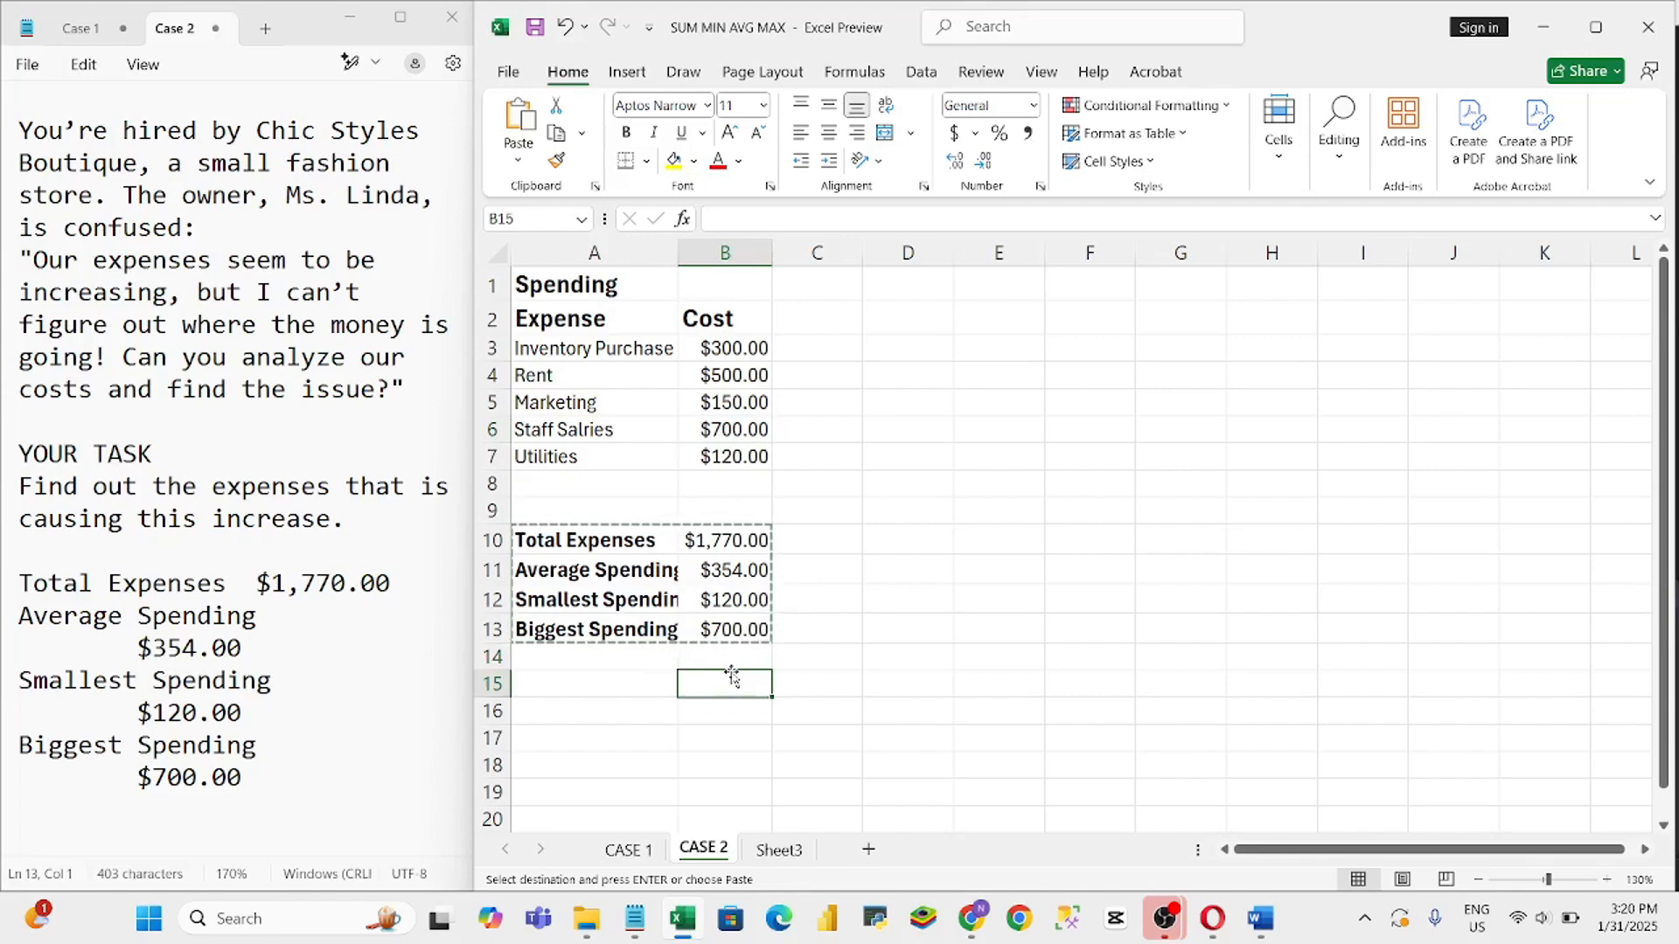
{"action": "left_click", "coordinate": [242, 747]}
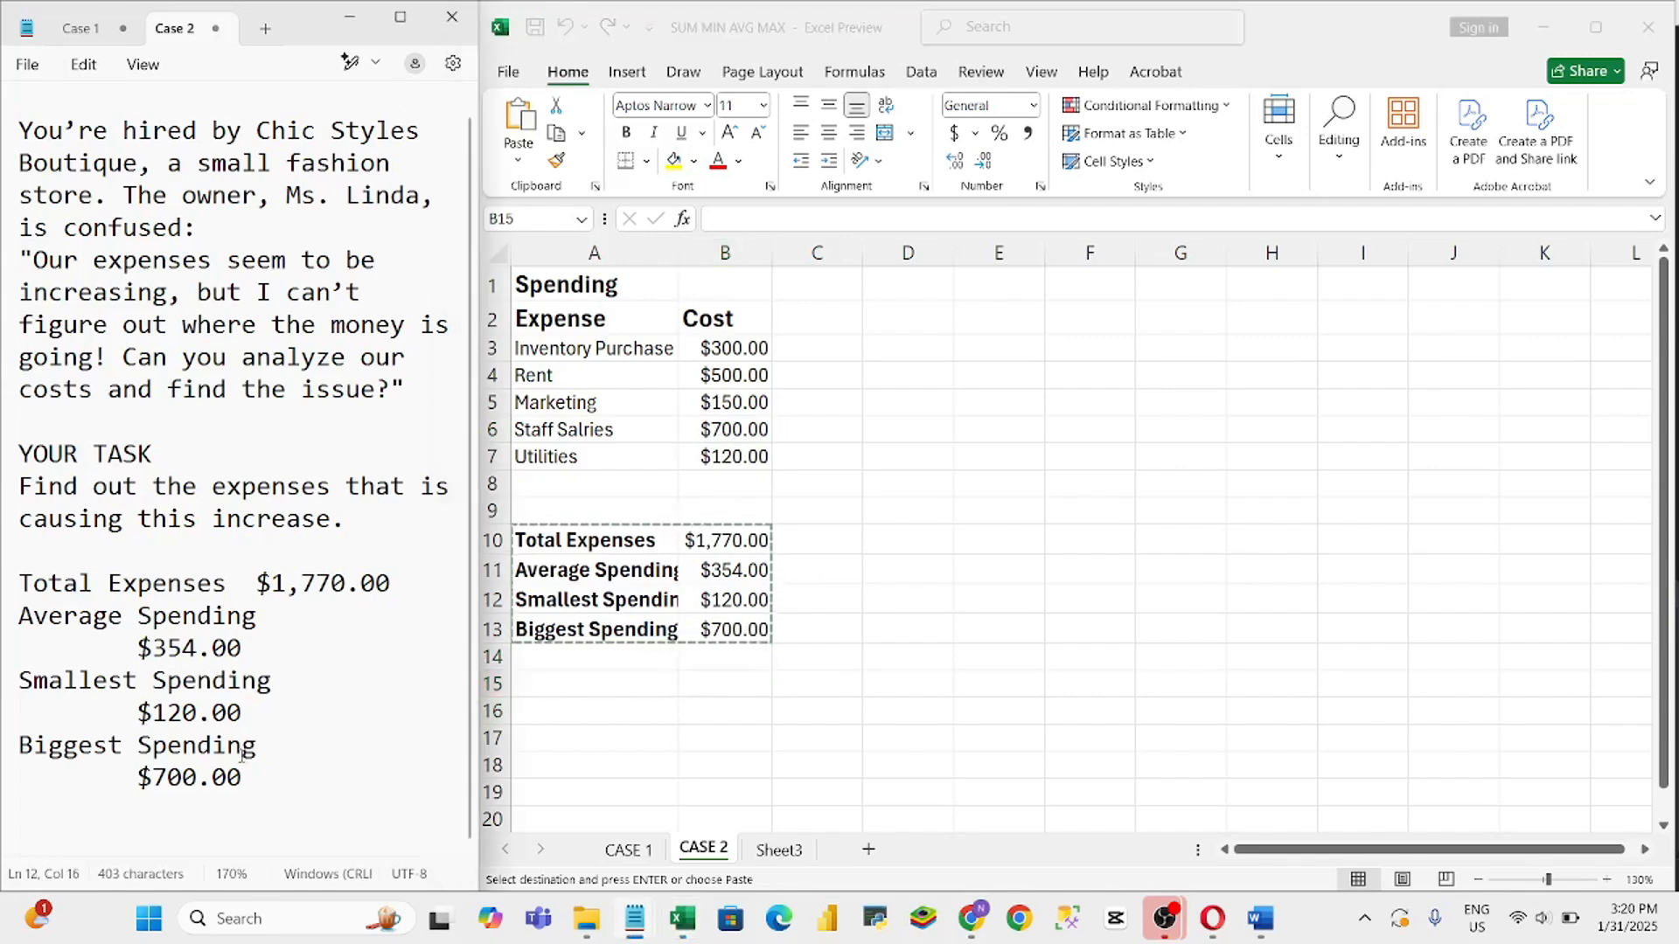
{"action": "left_click", "coordinate": [255, 775]}
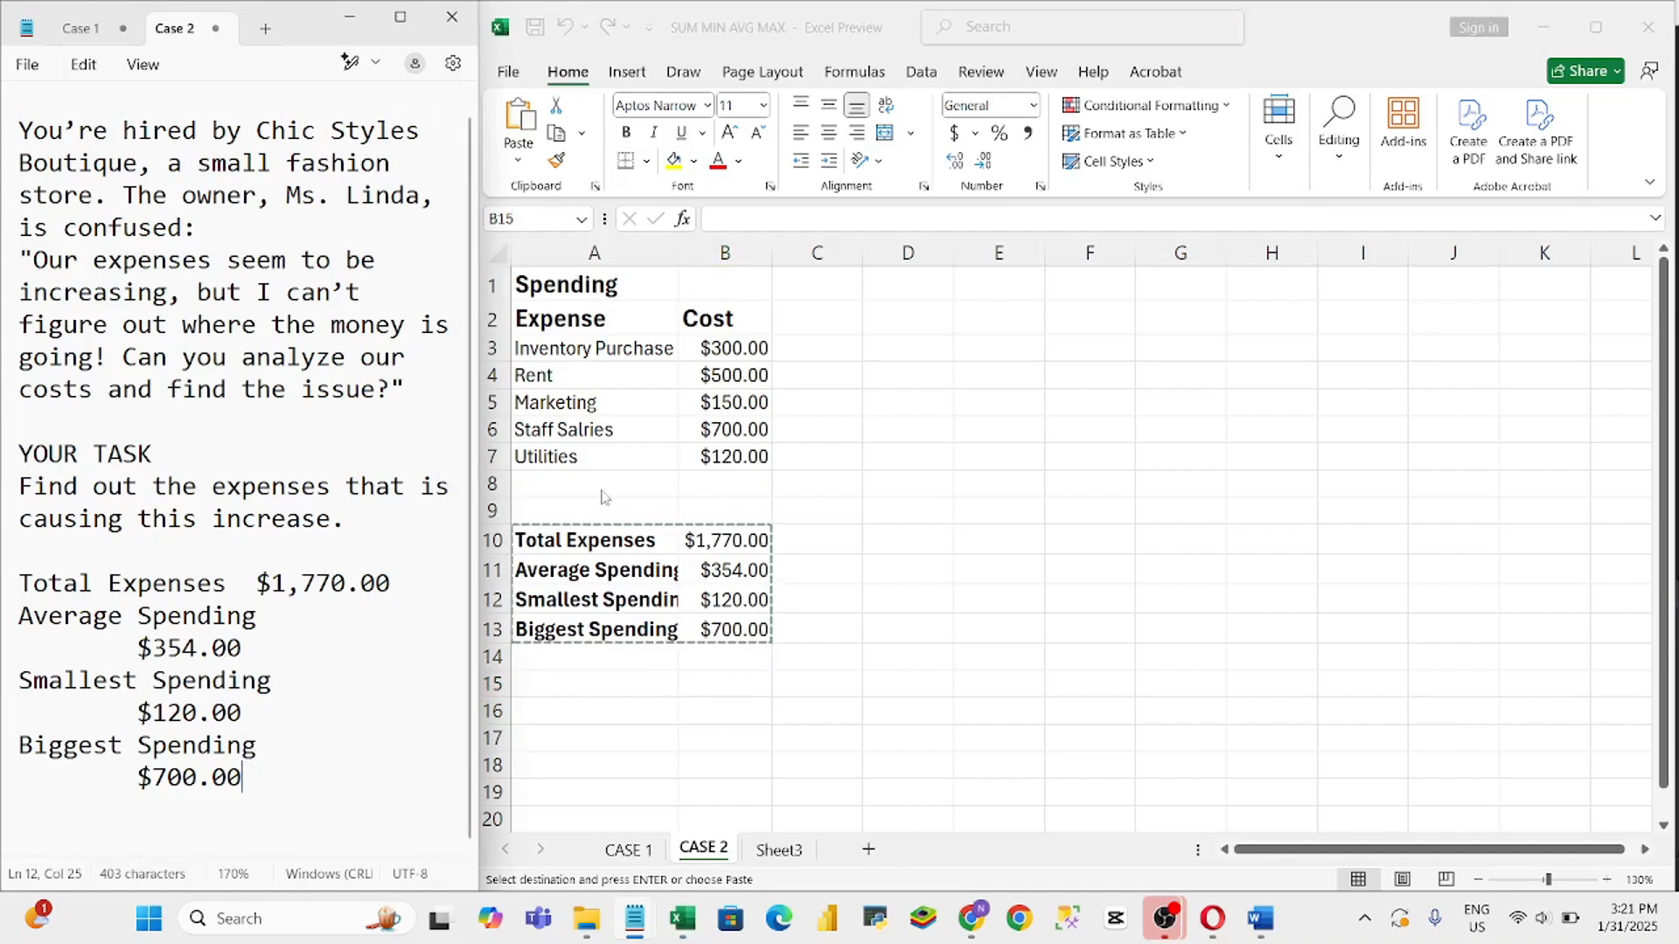
{"action": "left_click", "coordinate": [632, 404]}
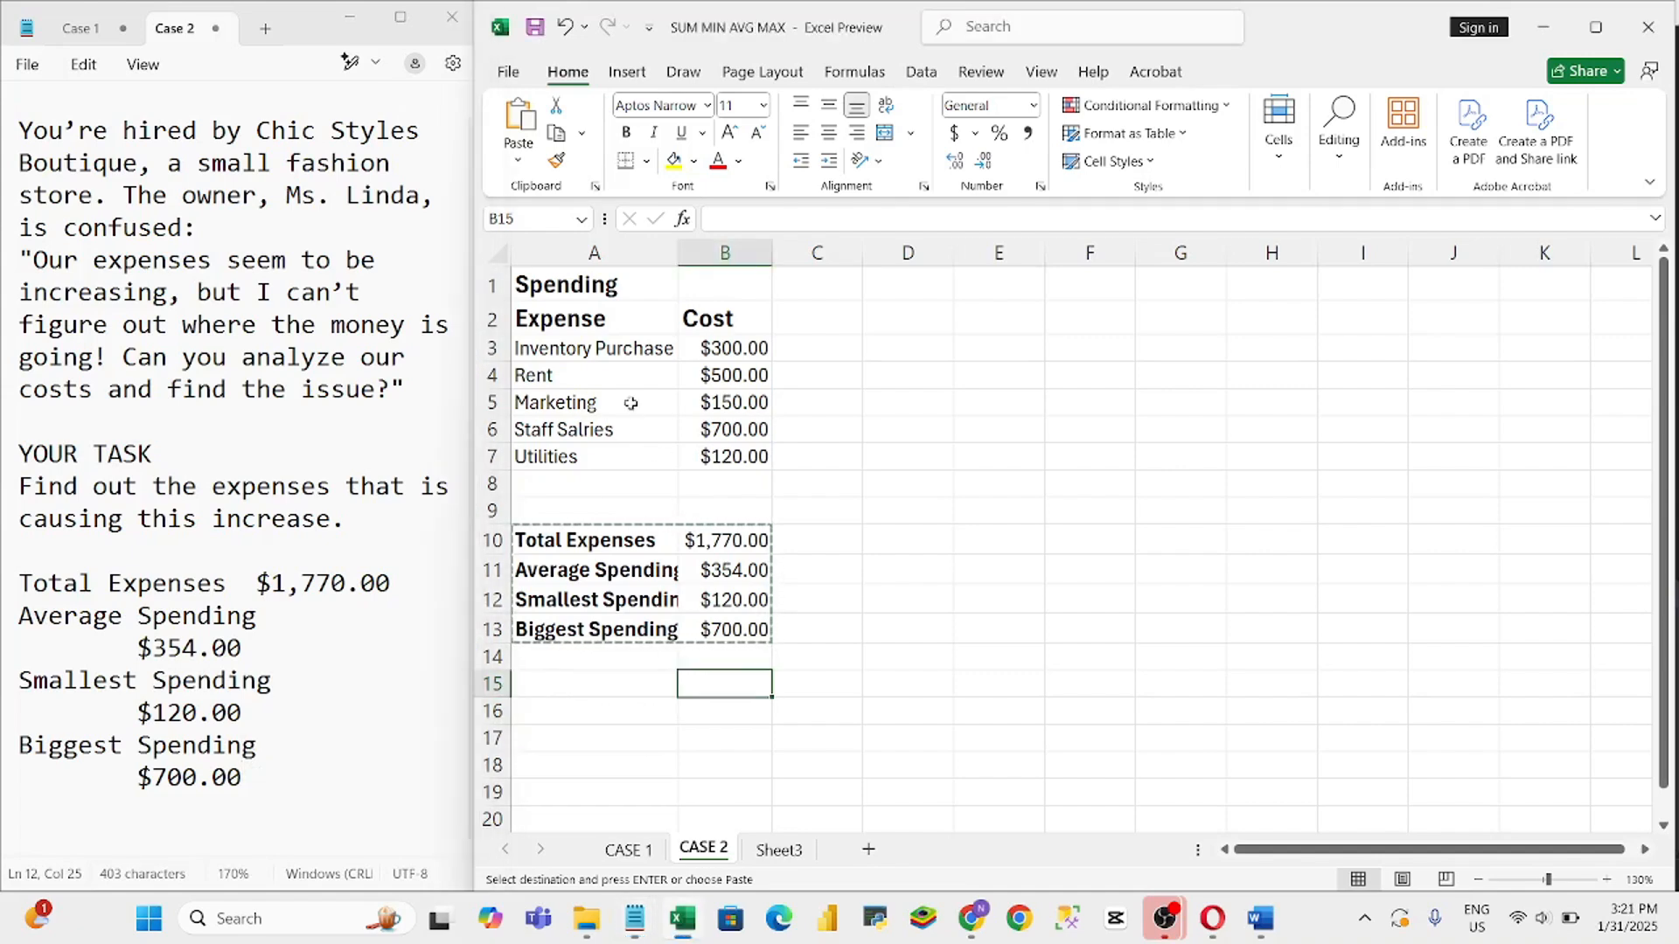
{"action": "left_click", "coordinate": [617, 460]}
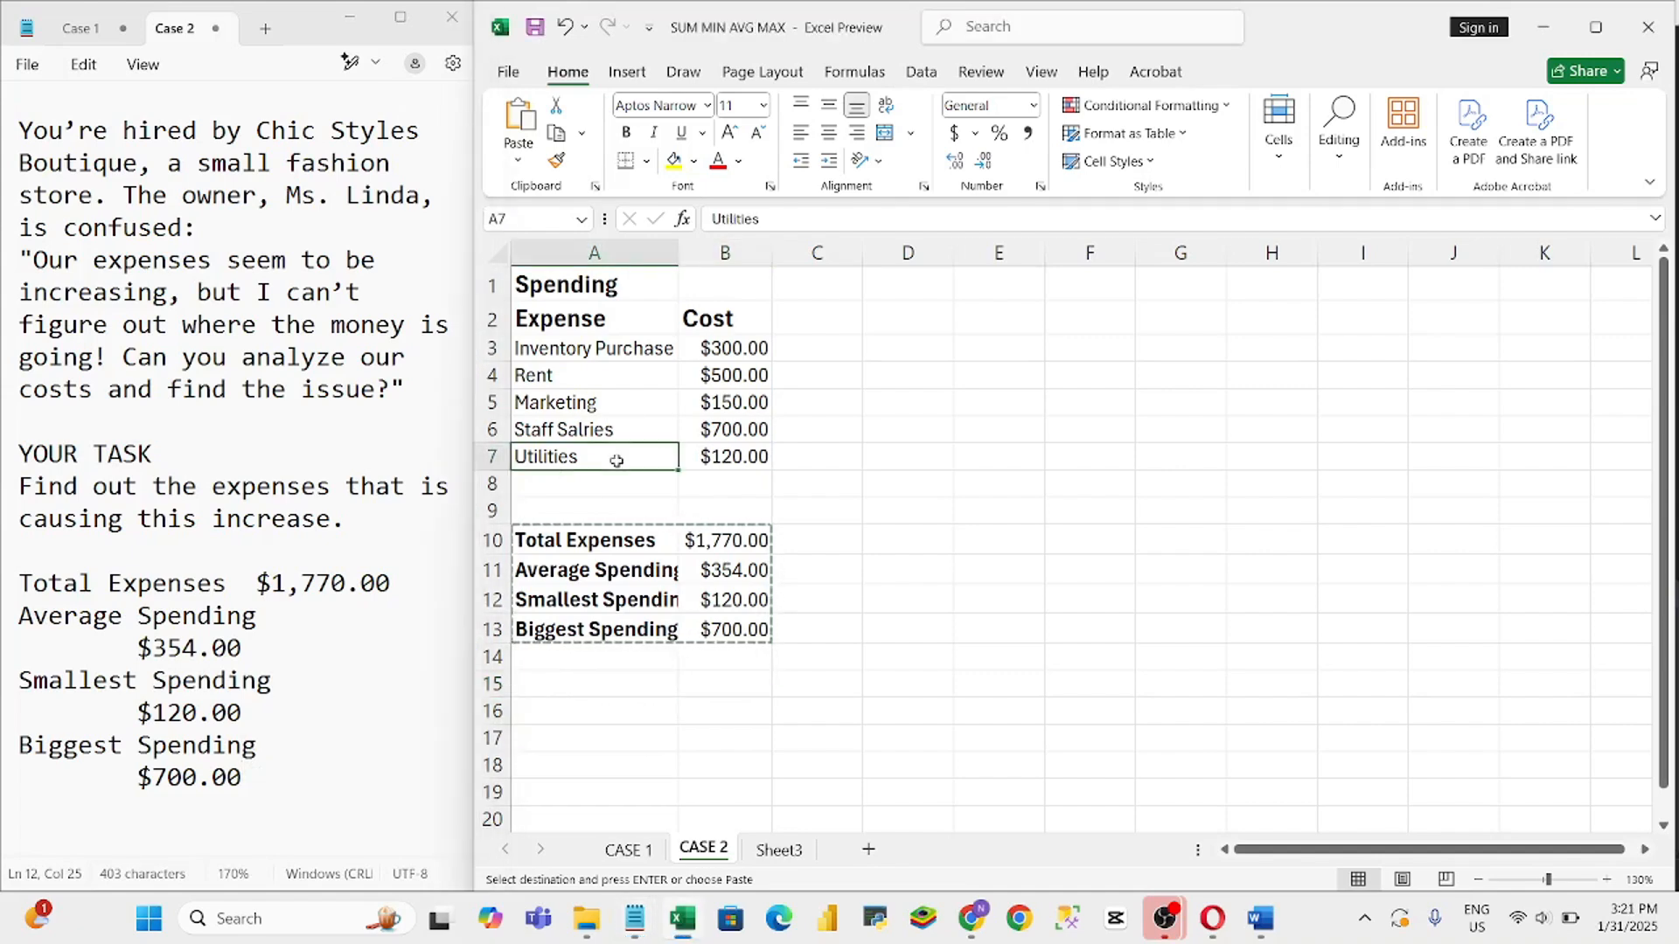
{"action": "left_click", "coordinate": [626, 417]}
{"action": "left_click", "coordinate": [703, 422]}
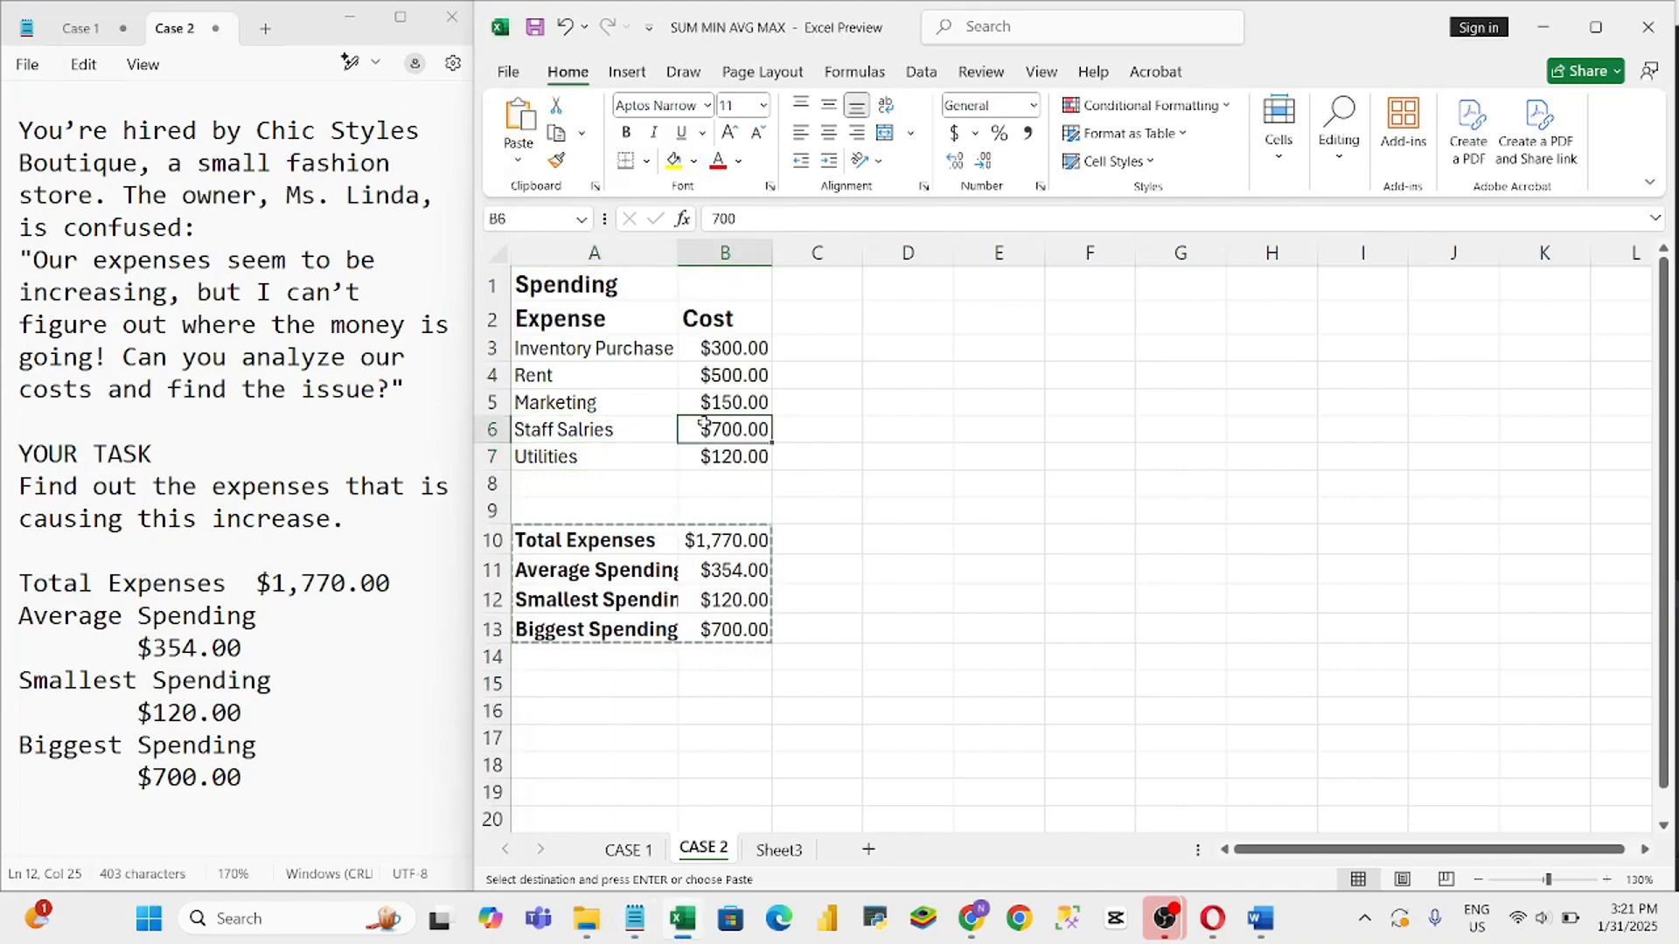
{"action": "left_click", "coordinate": [622, 426]}
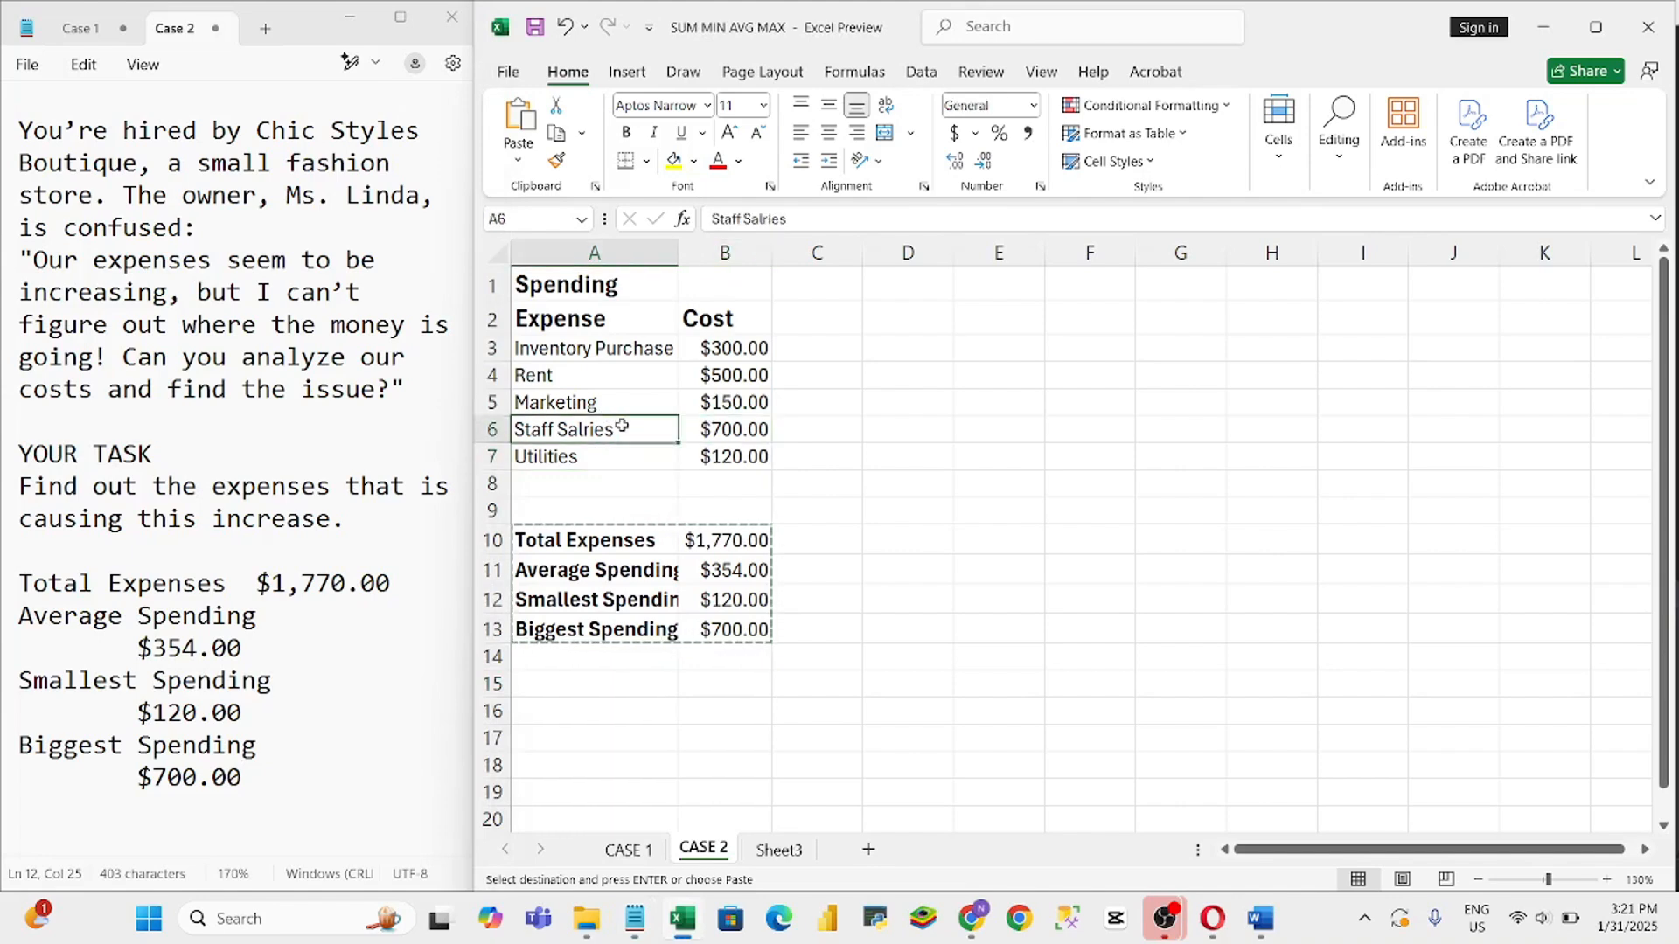
{"action": "left_click", "coordinate": [715, 433]}
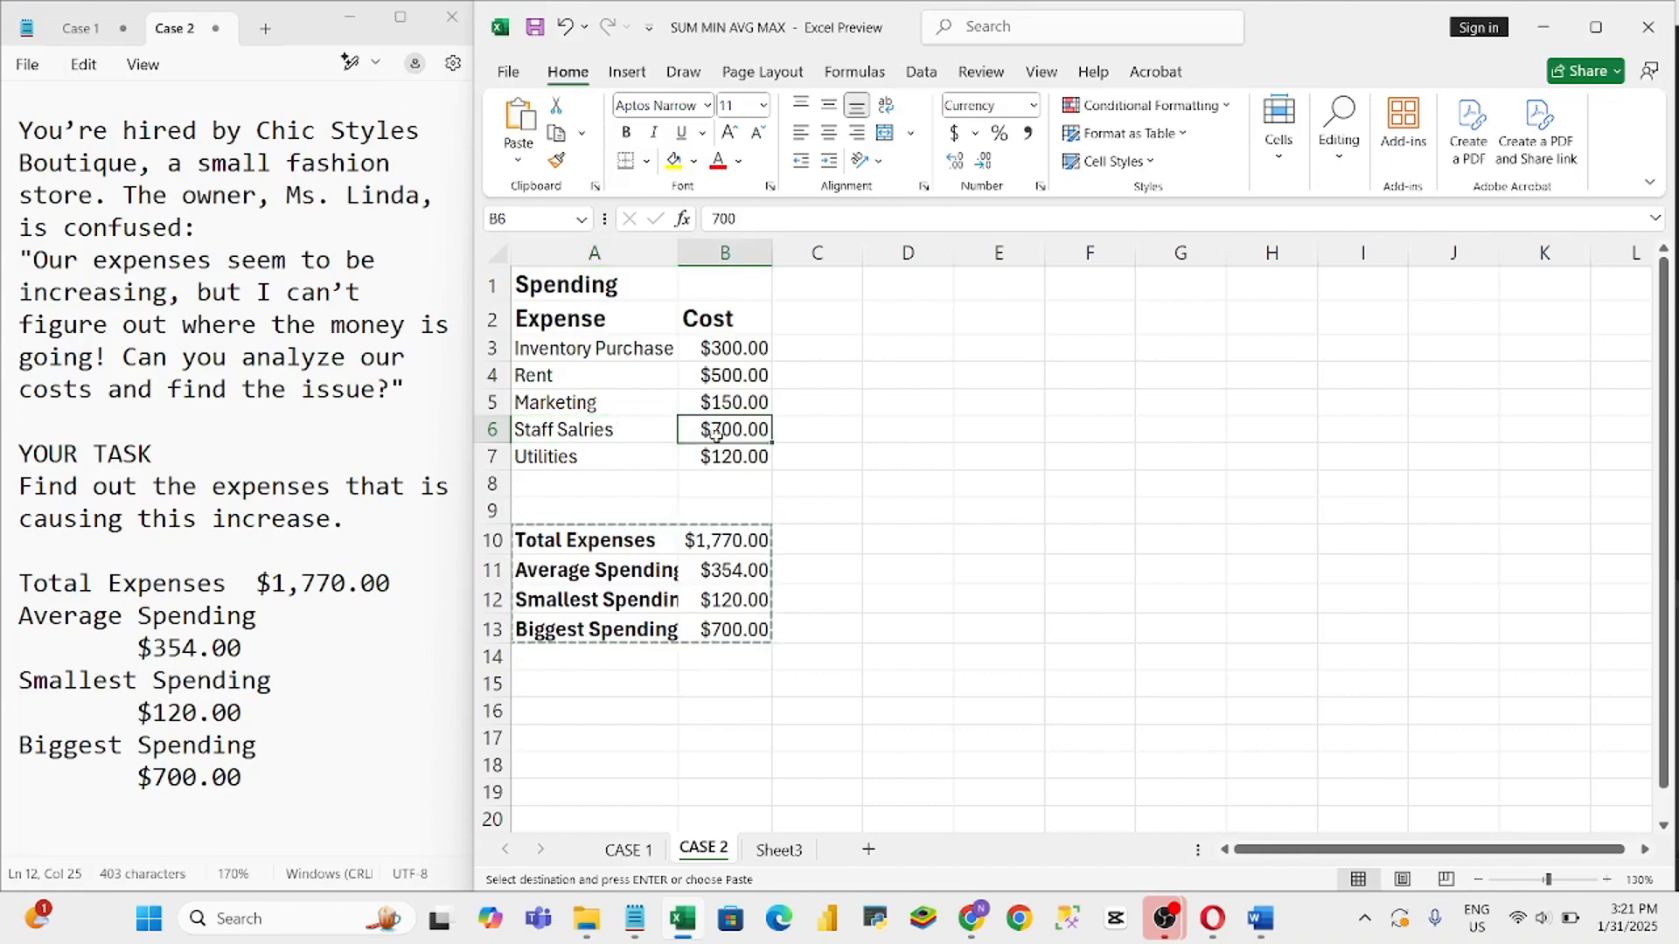
{"action": "left_click", "coordinate": [601, 440]}
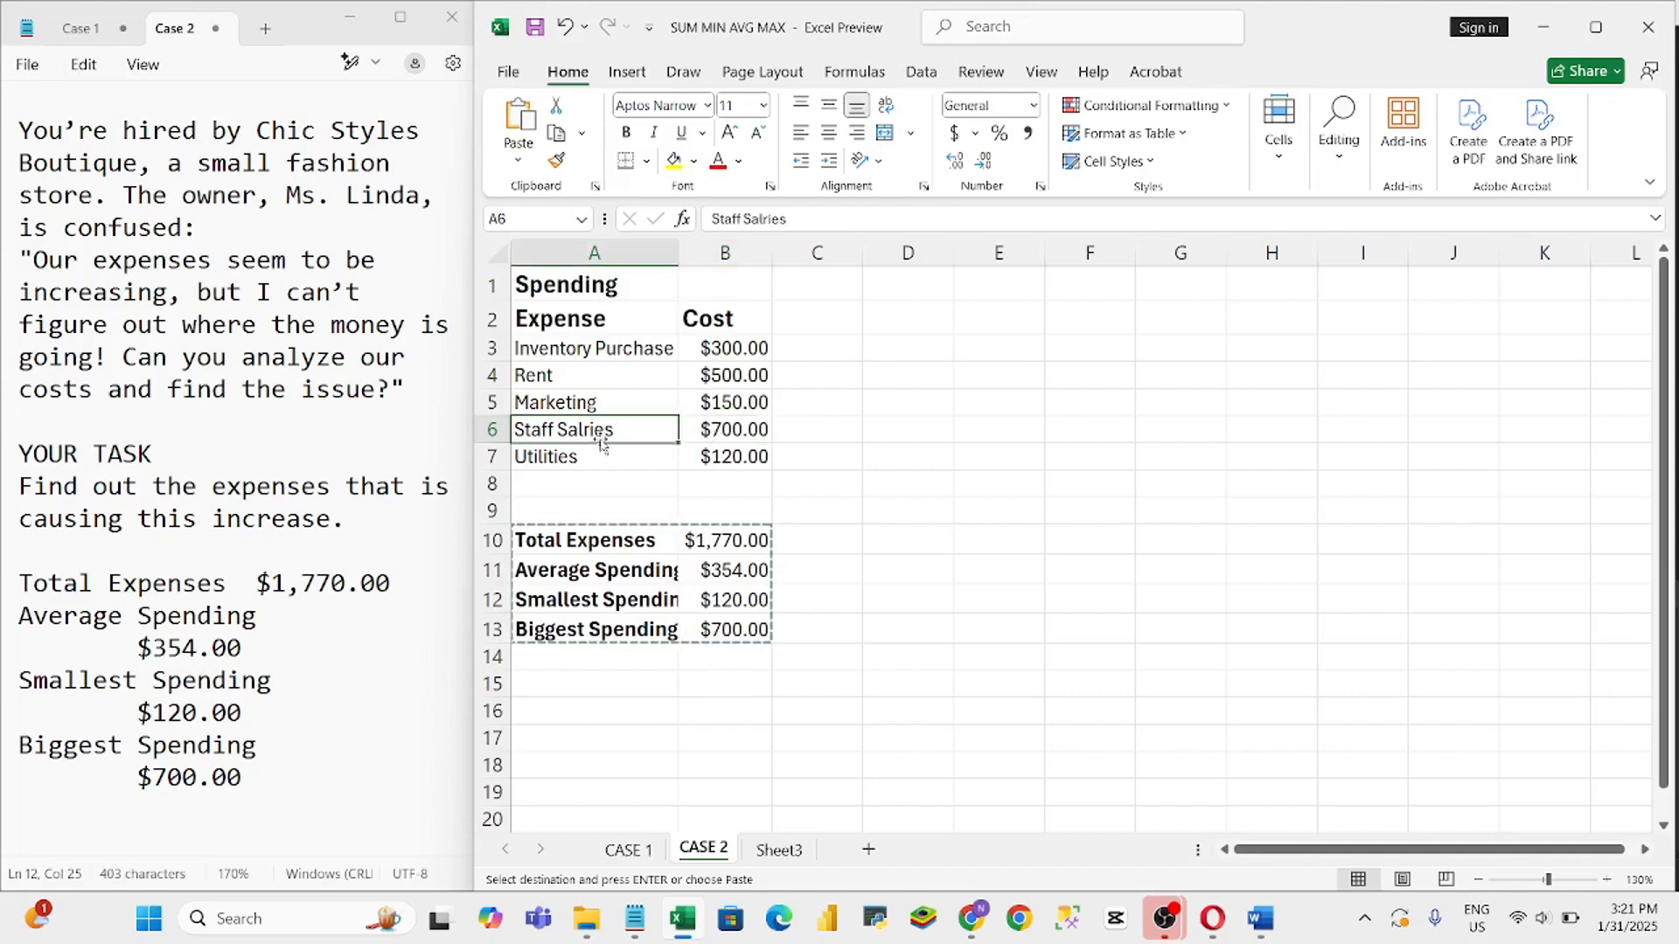
{"action": "left_click", "coordinate": [711, 430]}
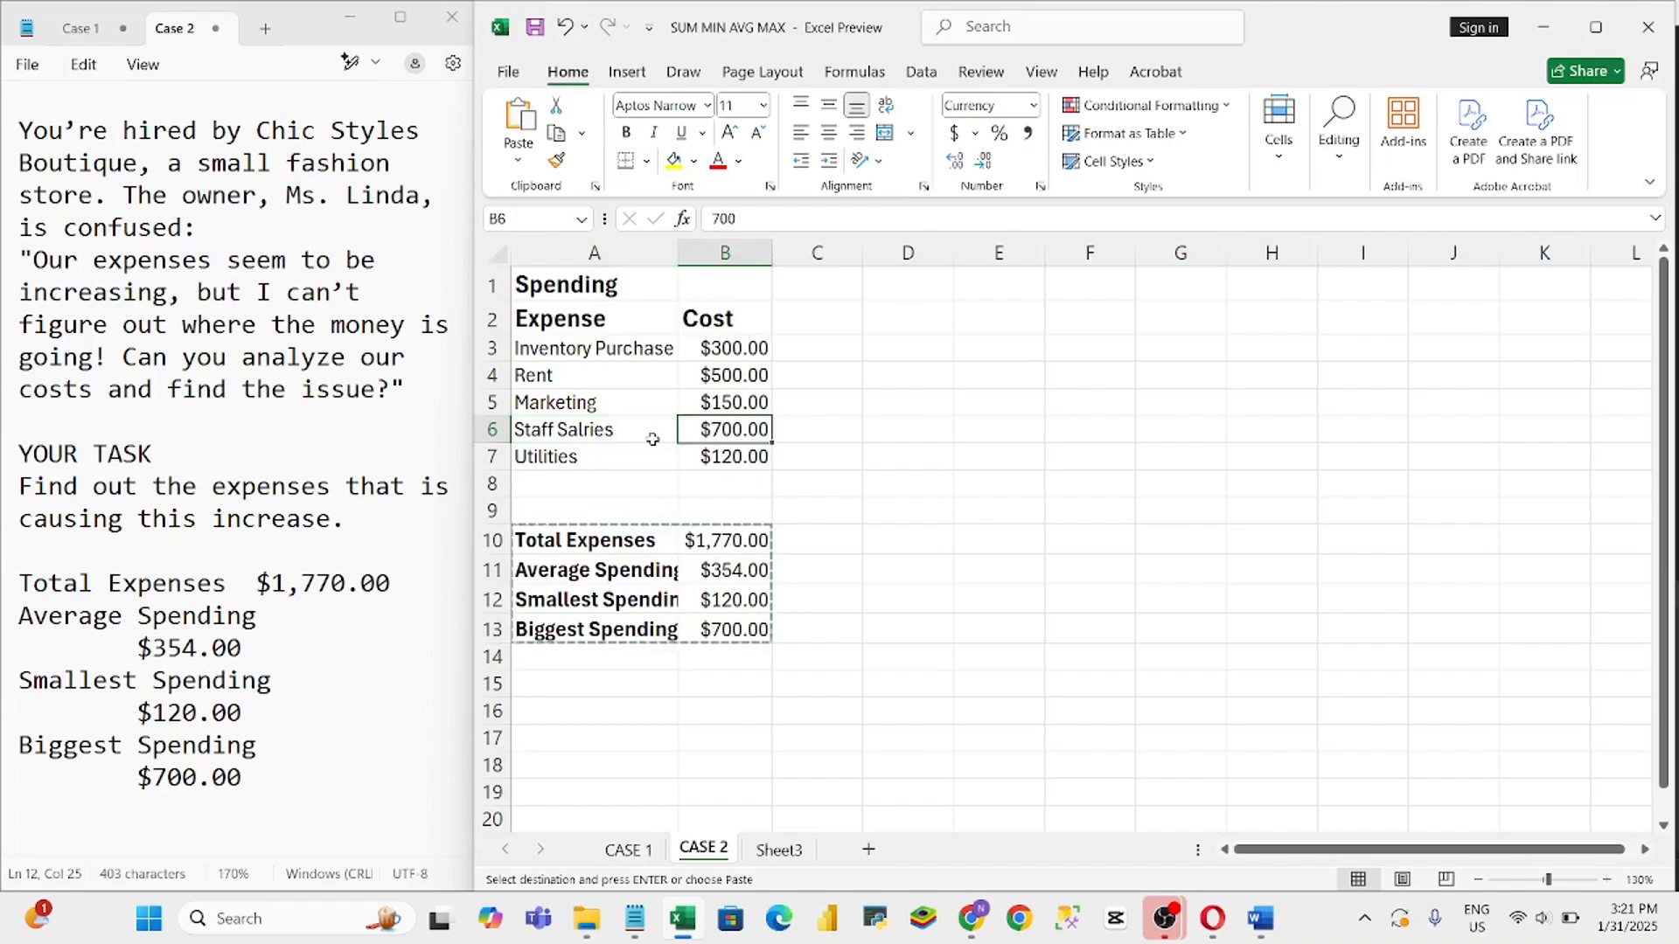
{"action": "left_click", "coordinate": [651, 440]}
{"action": "left_click", "coordinate": [737, 431]}
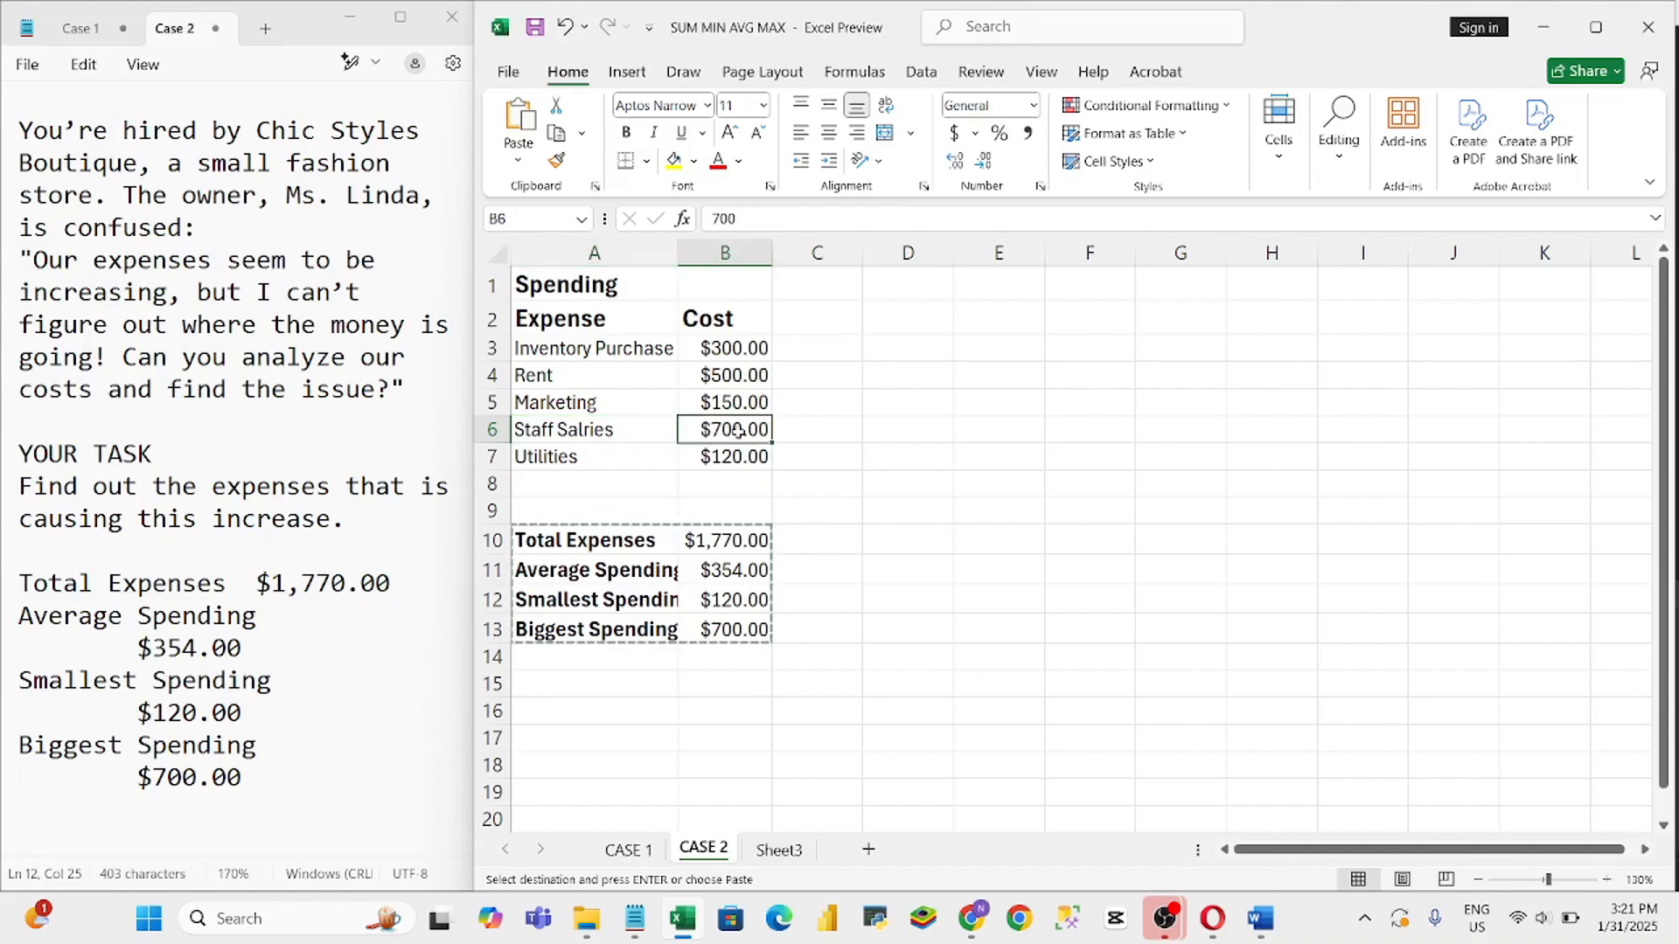